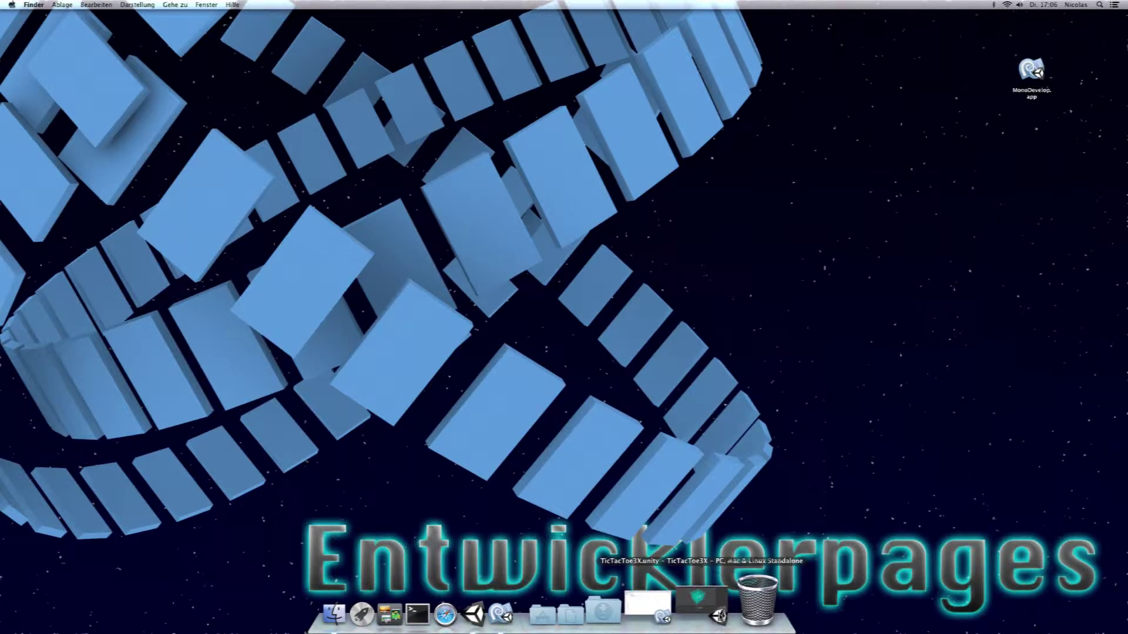
Restore the TicTacToe3X Unity window from the Dock and start a test run of the game.
{"action": "left_click", "coordinate": [718, 615]}
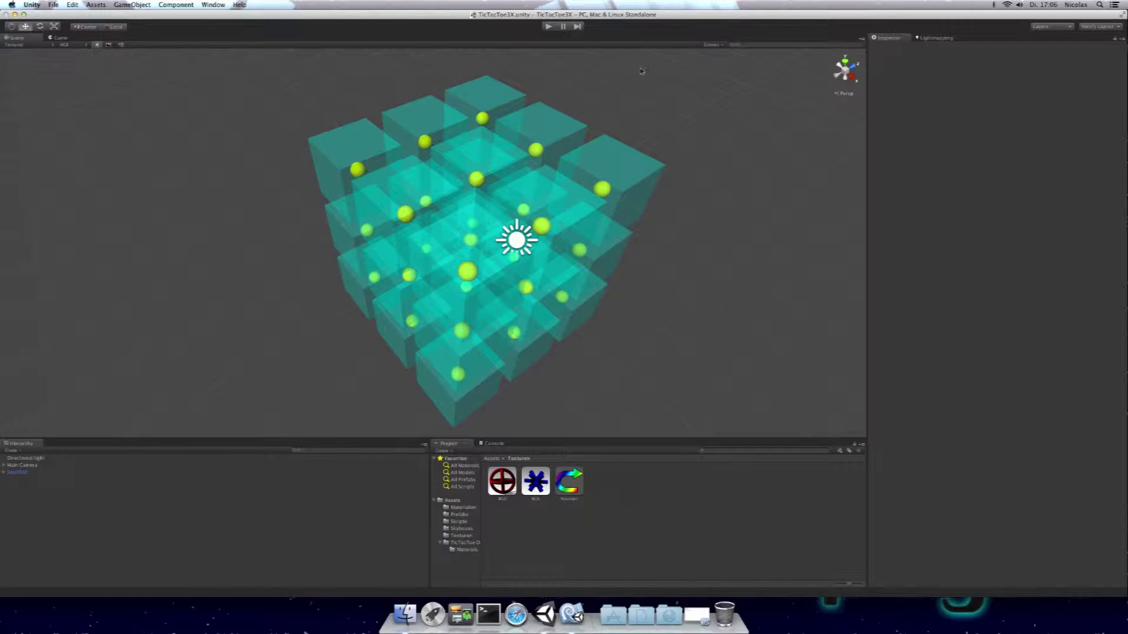
{"action": "left_click", "coordinate": [548, 27]}
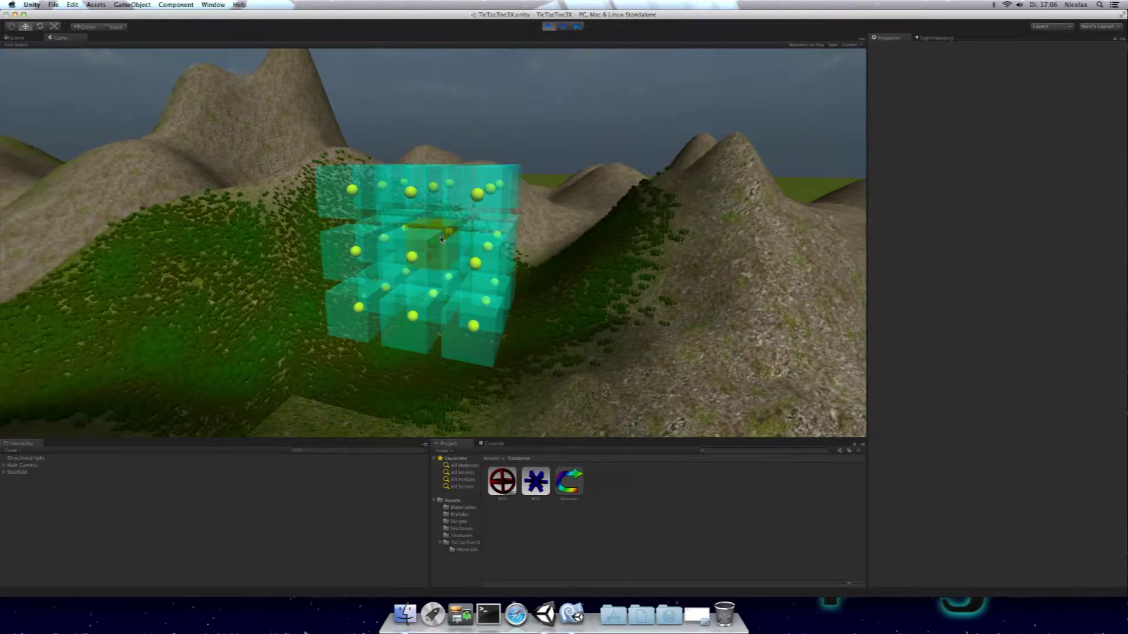
{"action": "left_click", "coordinate": [426, 237]}
{"action": "left_click", "coordinate": [434, 189]}
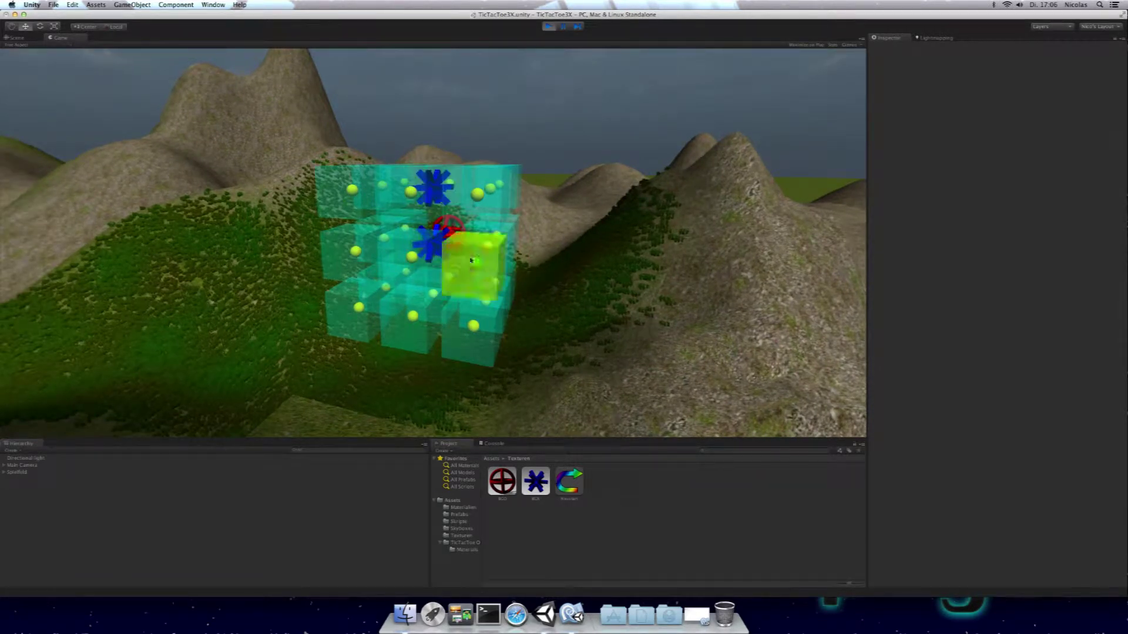
{"action": "left_click", "coordinate": [448, 282]}
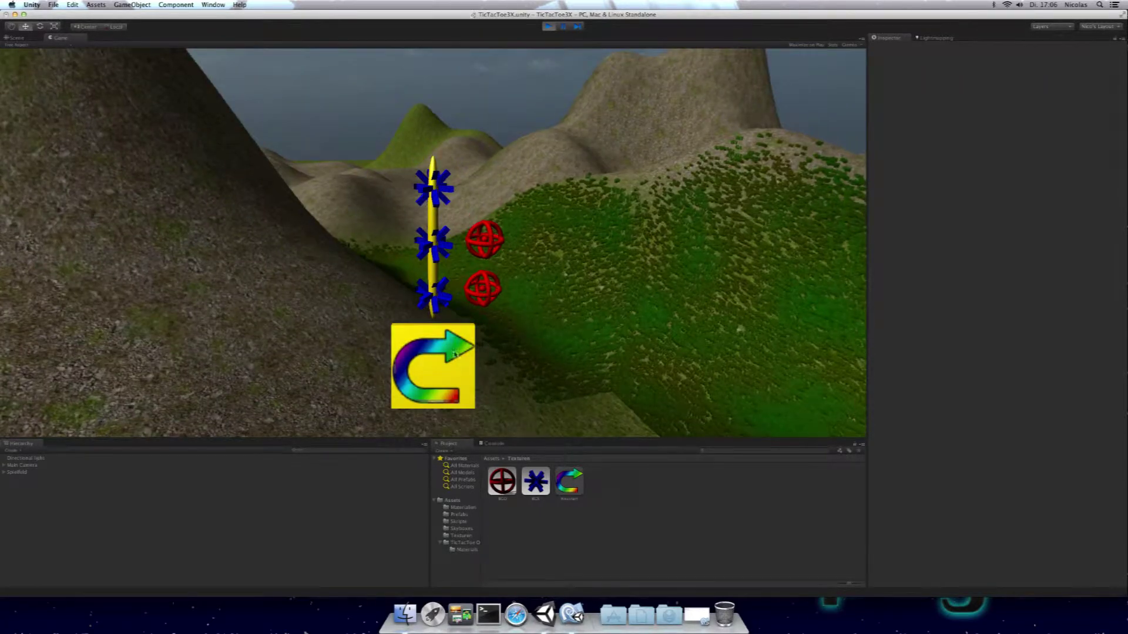
{"action": "left_click", "coordinate": [450, 356]}
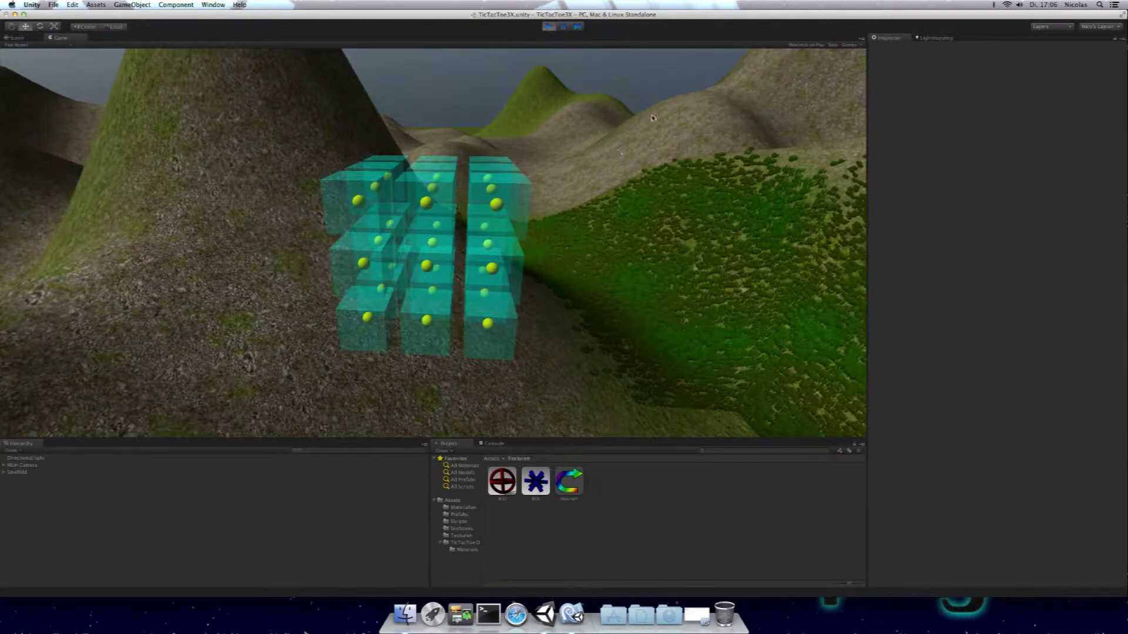
{"action": "mouse_move", "coordinate": [662, 100]}
{"action": "left_mouse_down"}
{"action": "mouse_move", "coordinate": [750, 201]}
{"action": "mouse_move", "coordinate": [741, 191]}
{"action": "left_mouse_up"}
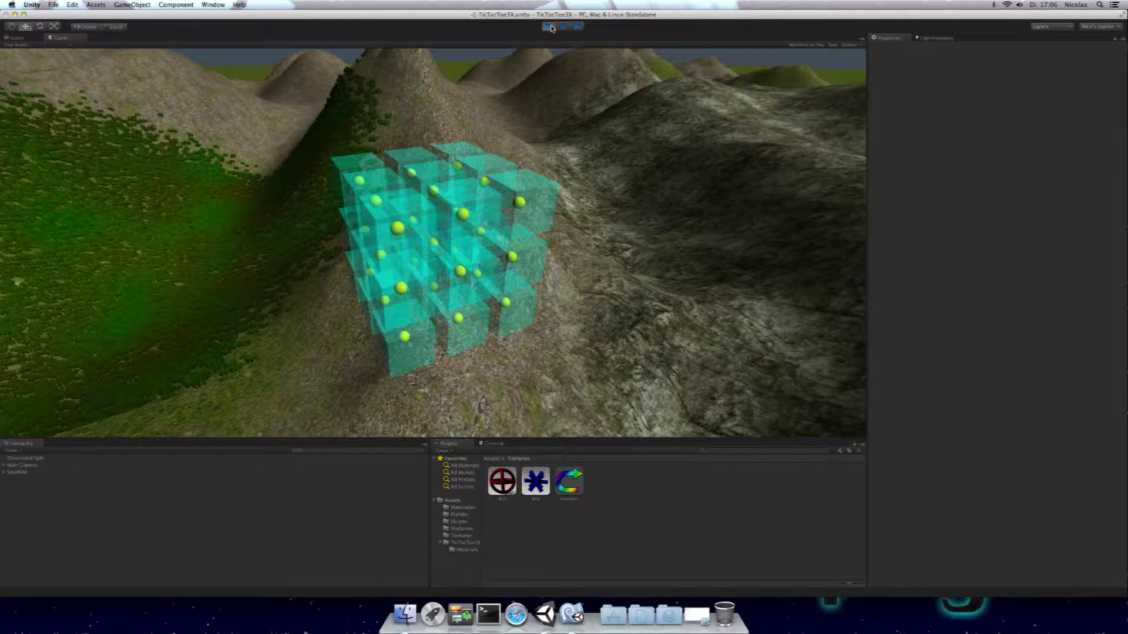
{"action": "left_click", "coordinate": [550, 27]}
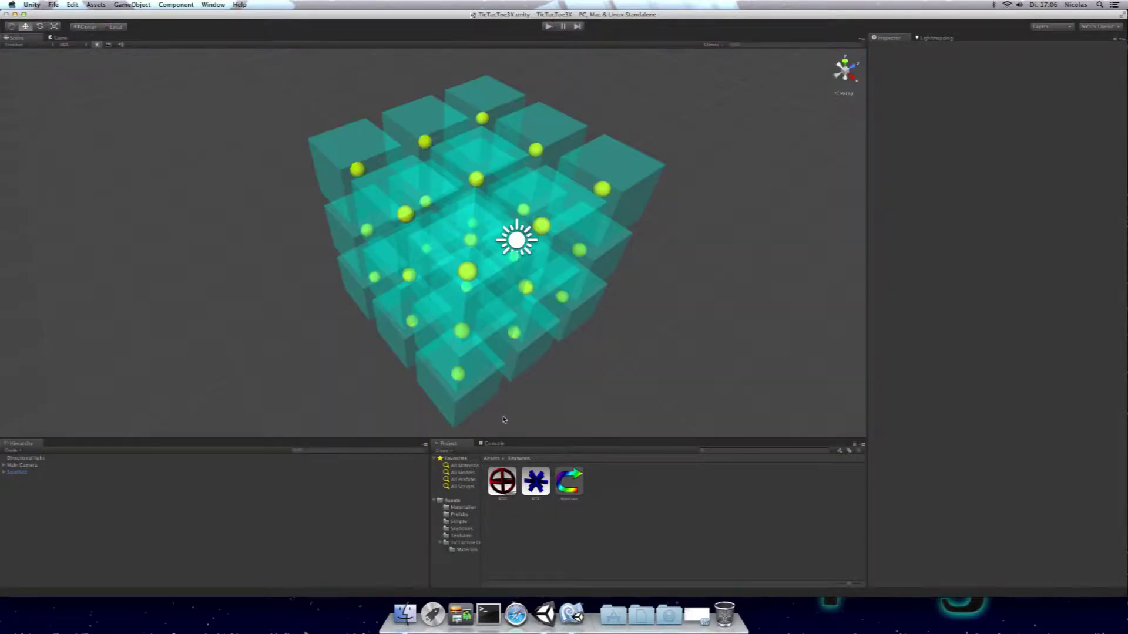
{"action": "left_click", "coordinate": [503, 481]}
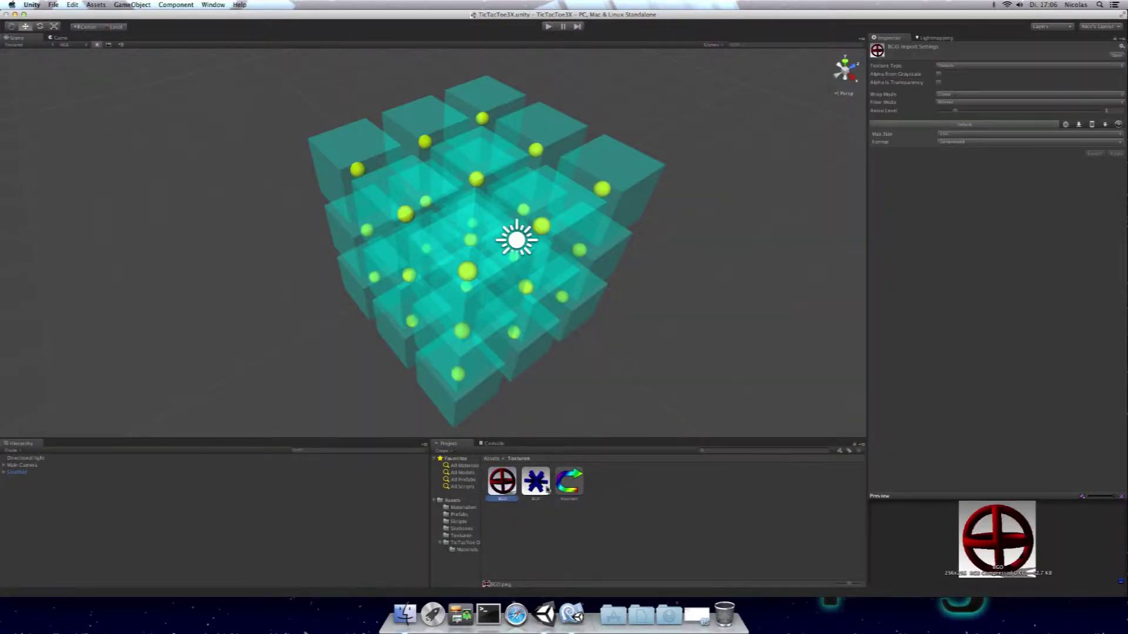
{"action": "left_click", "coordinate": [547, 488]}
{"action": "left_click", "coordinate": [501, 488]}
{"action": "left_click", "coordinate": [548, 489]}
{"action": "left_click", "coordinate": [487, 485]}
{"action": "left_click", "coordinate": [498, 483]}
{"action": "left_click", "coordinate": [568, 492]}
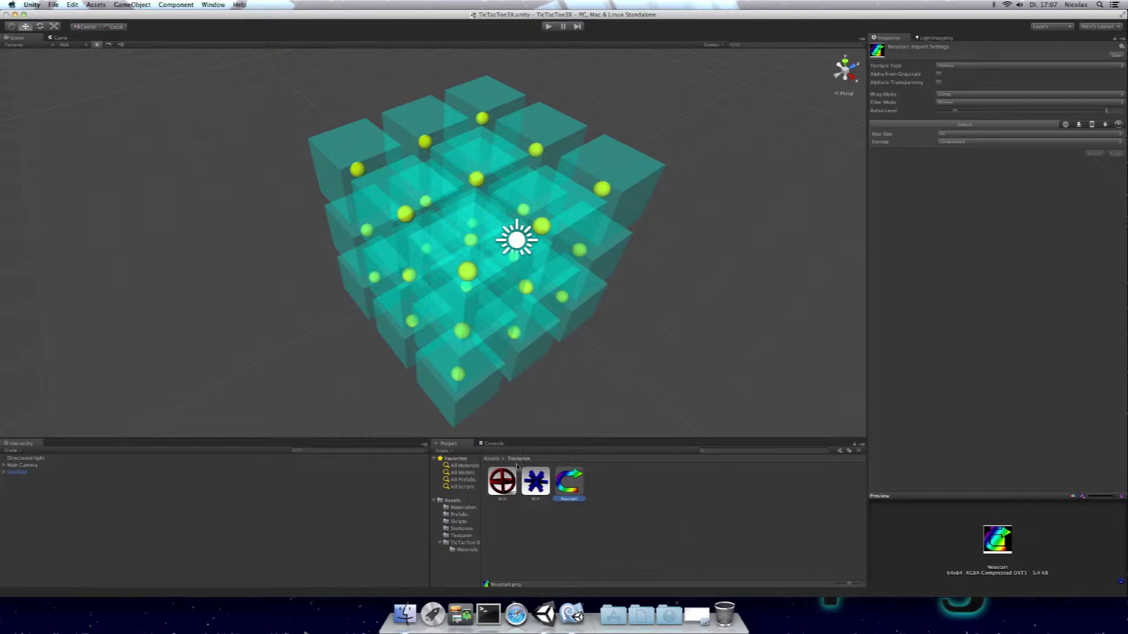
{"action": "left_click", "coordinate": [511, 485]}
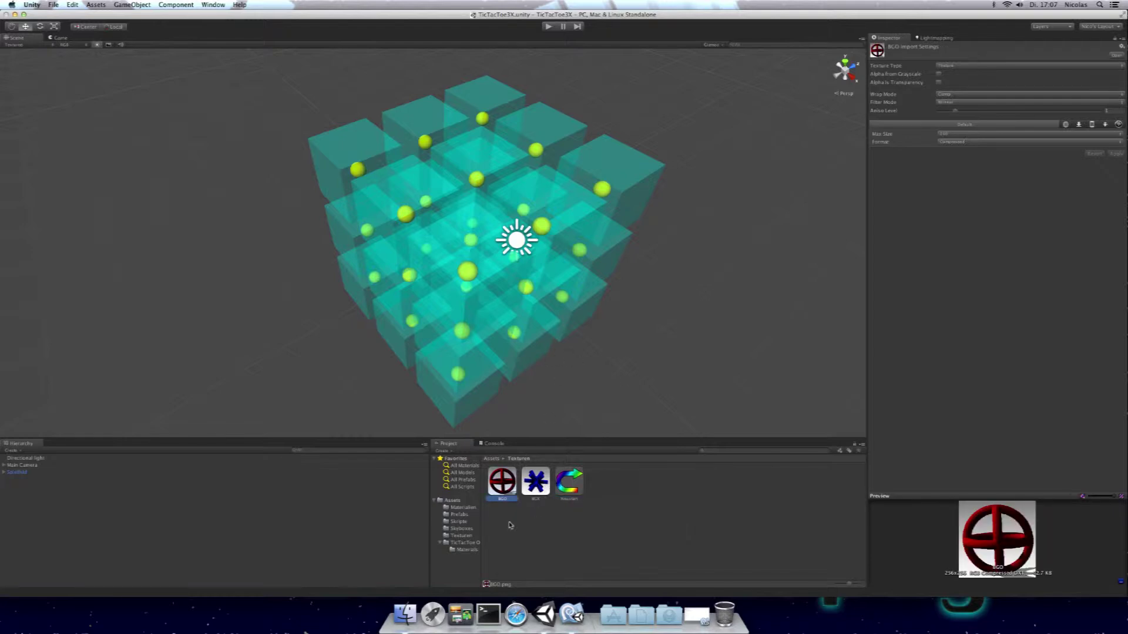
{"action": "left_click", "coordinate": [531, 538]}
Create a new scene and drag the red O model from TicTacToe Objekte into it.
{"action": "left_click", "coordinate": [54, 5]}
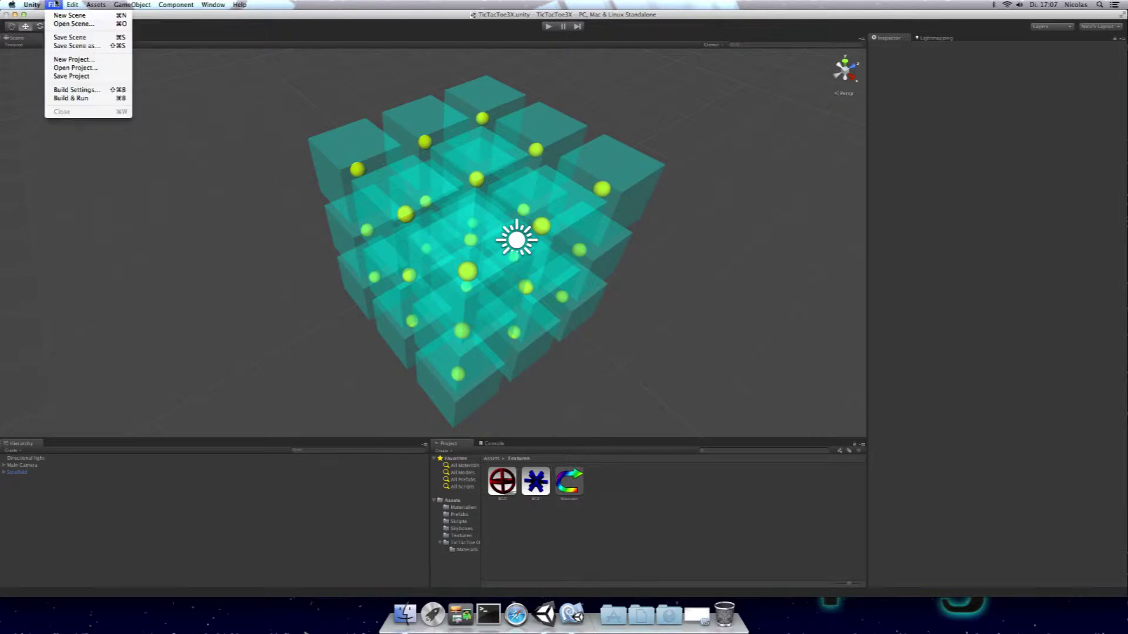
{"action": "left_click", "coordinate": [68, 16]}
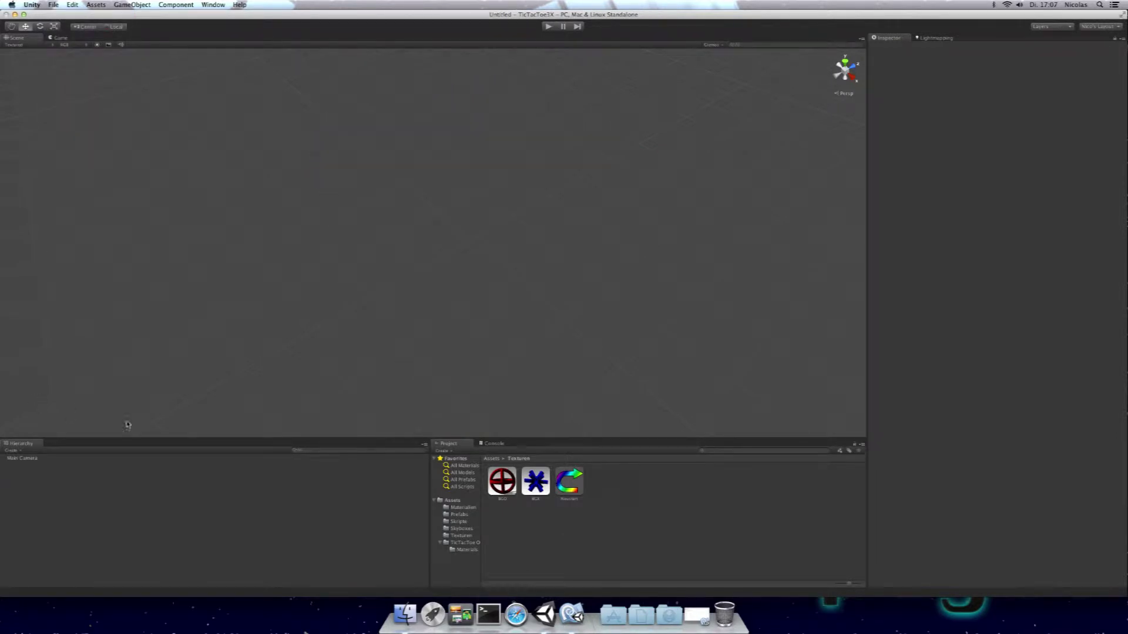
{"action": "left_click", "coordinate": [488, 459]}
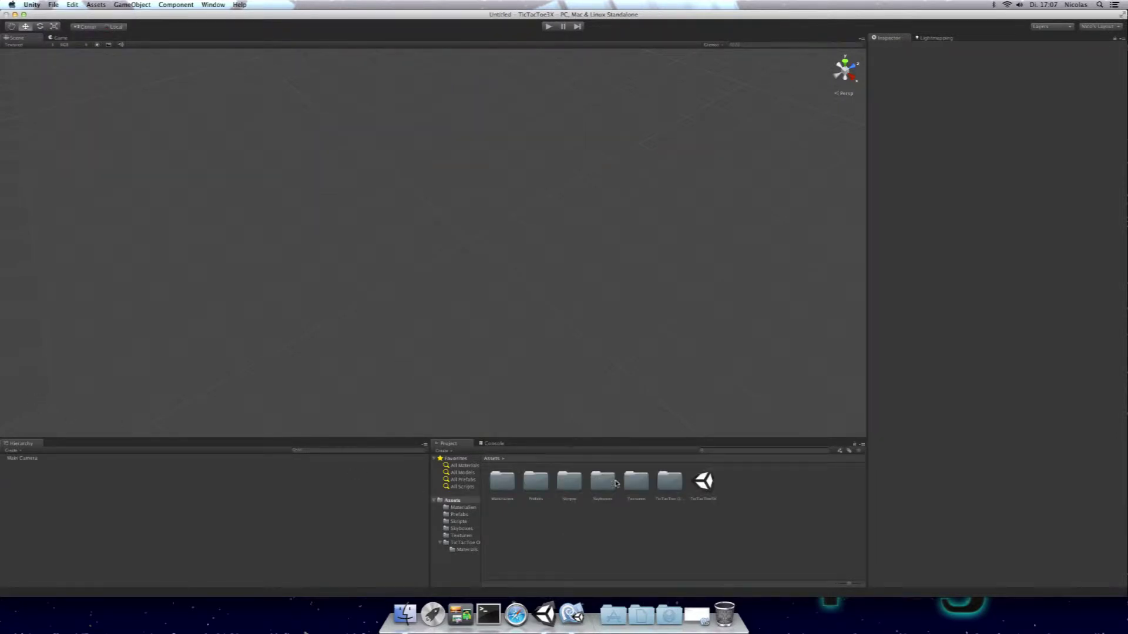
{"action": "double_click", "coordinate": [669, 482]}
{"action": "mouse_move", "coordinate": [569, 481]}
{"action": "left_mouse_down"}
{"action": "mouse_move", "coordinate": [465, 288]}
{"action": "mouse_move", "coordinate": [437, 194]}
{"action": "left_mouse_up"}
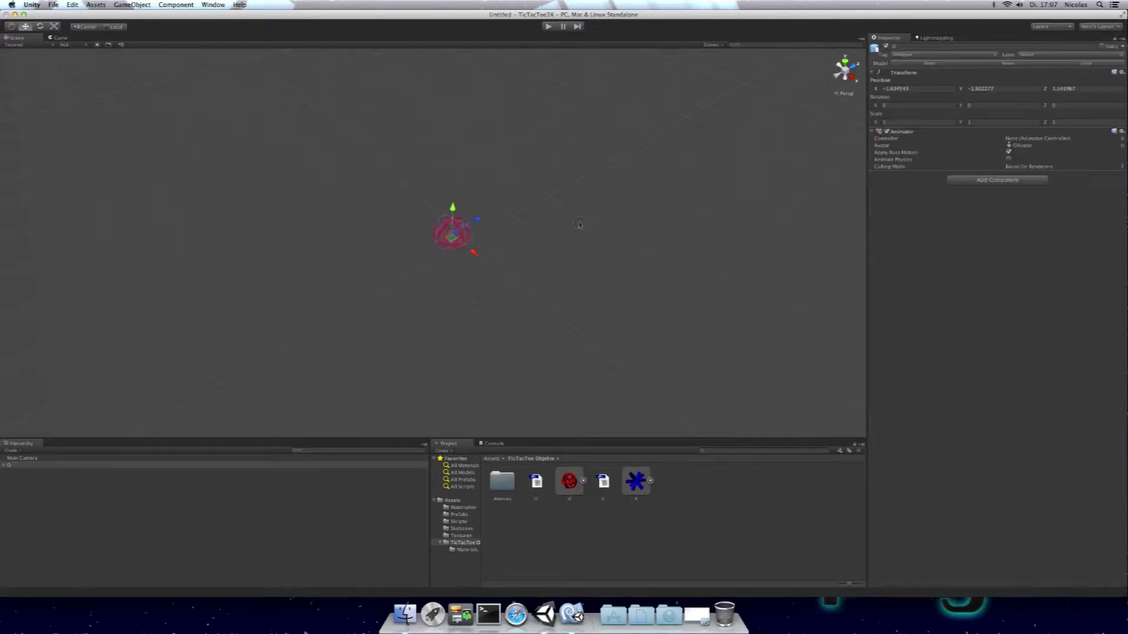
Place the red O object at position 0, 0, 0.
{"action": "double_click", "coordinate": [29, 459]}
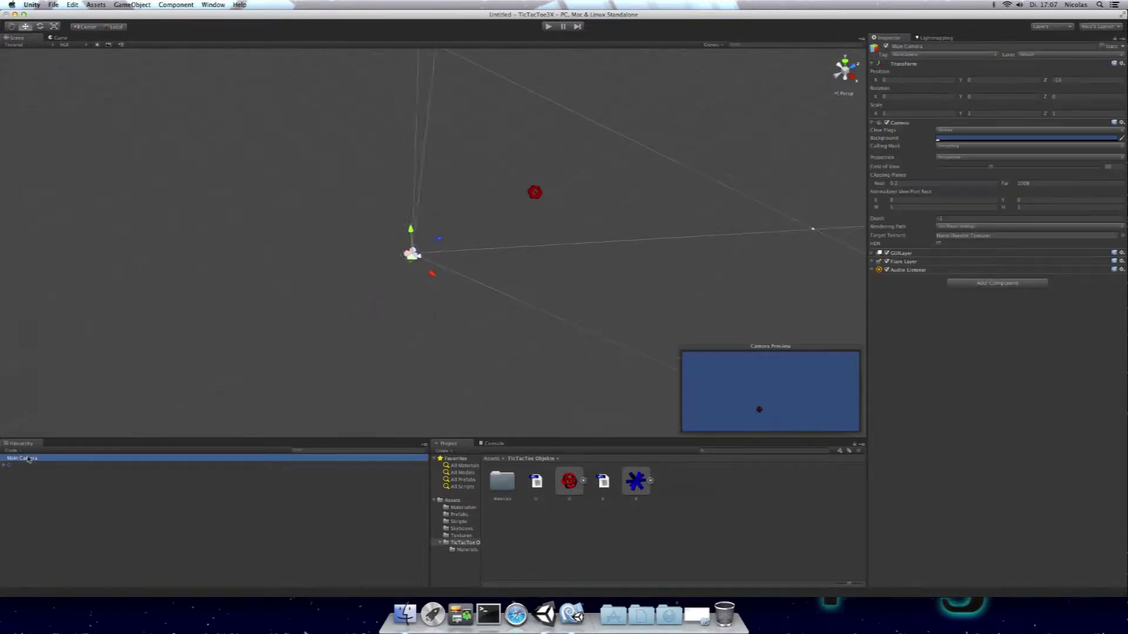
{"action": "left_click", "coordinate": [538, 194]}
{"action": "left_click", "coordinate": [920, 89]}
{"action": "type", "text": "0"}
{"action": "key", "text": "Tab"}
{"action": "type", "text": "0"}
{"action": "key", "text": "Tab"}
{"action": "type", "text": "0"}
{"action": "left_click", "coordinate": [71, 491]}
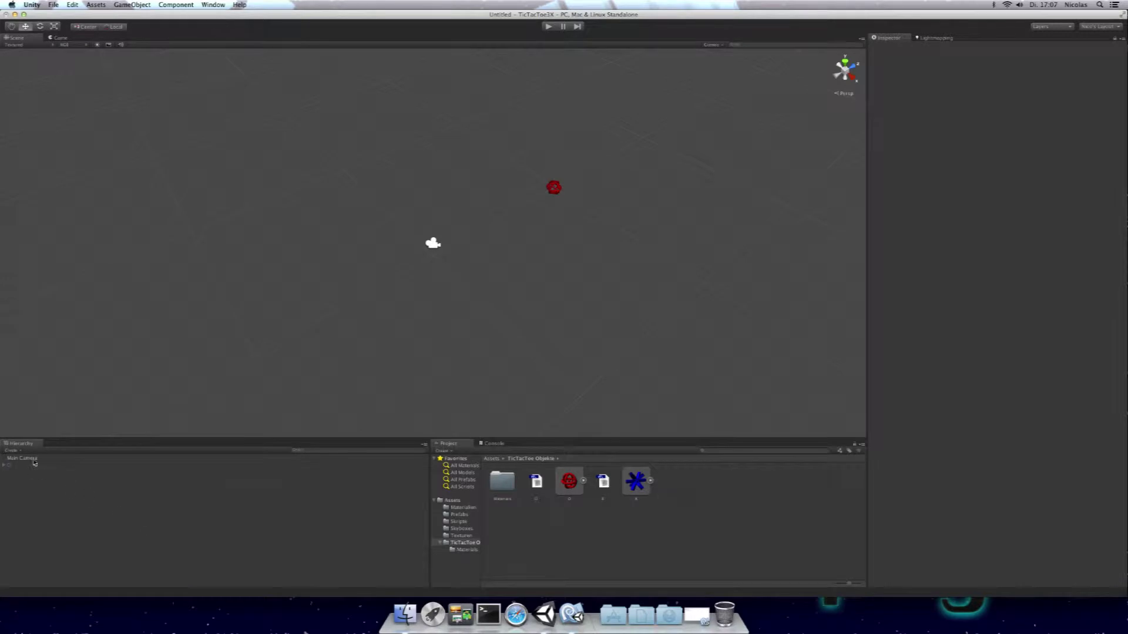
Add a directional light to the scene.
{"action": "left_click", "coordinate": [35, 462]}
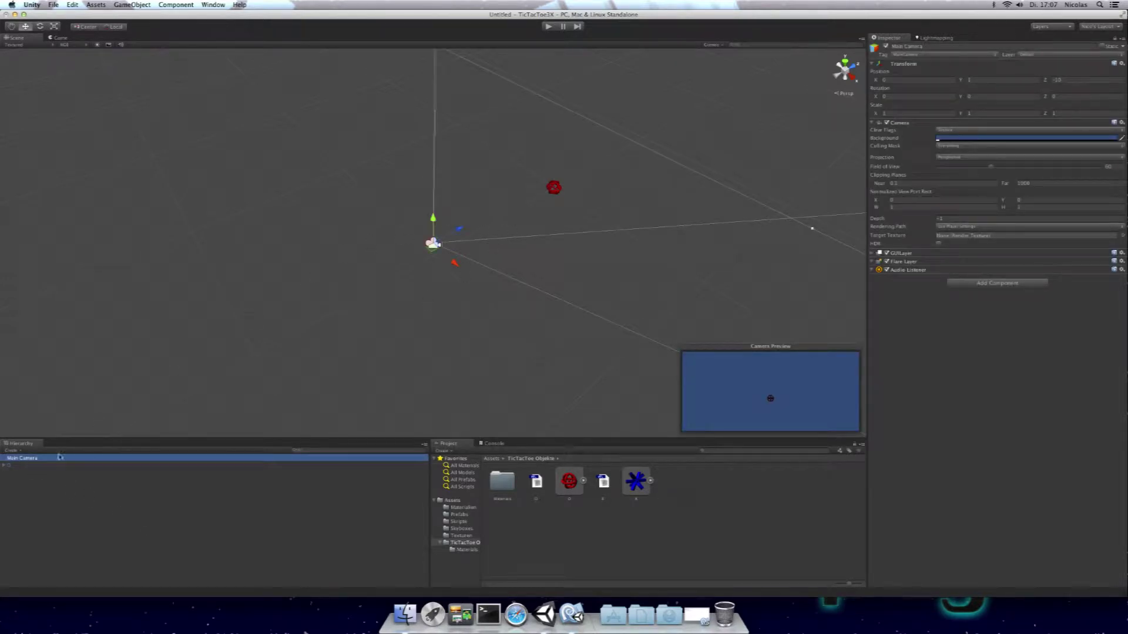
{"action": "left_click", "coordinate": [14, 451]}
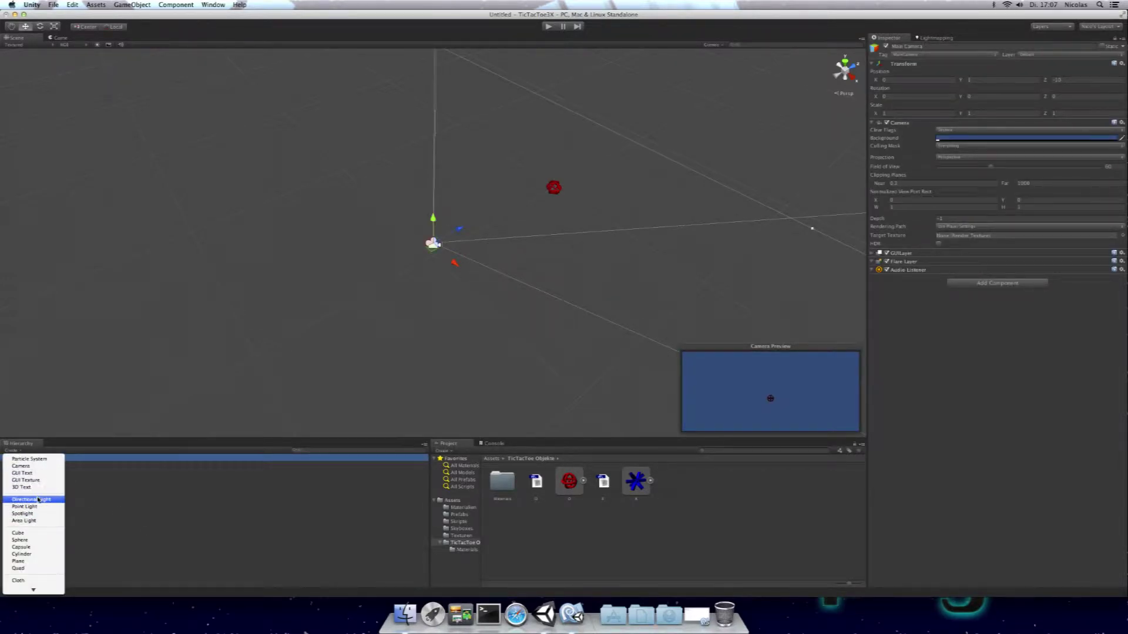
{"action": "key", "text": "Escape"}
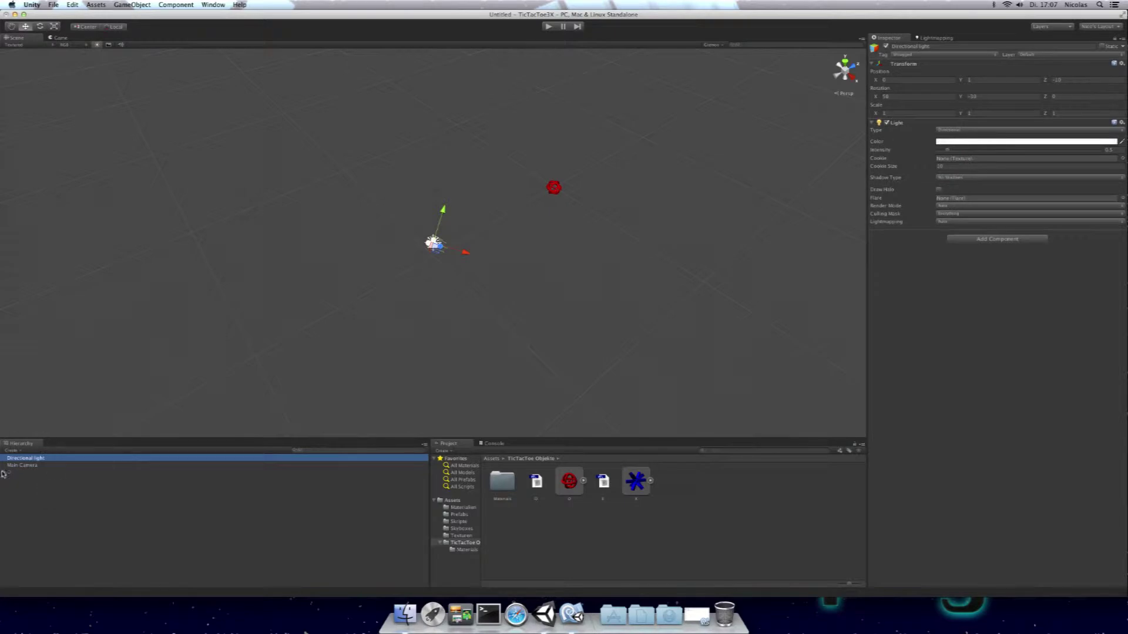
{"action": "left_click_drag", "start_coordinate": [3, 474], "coordinate": [21, 469]}
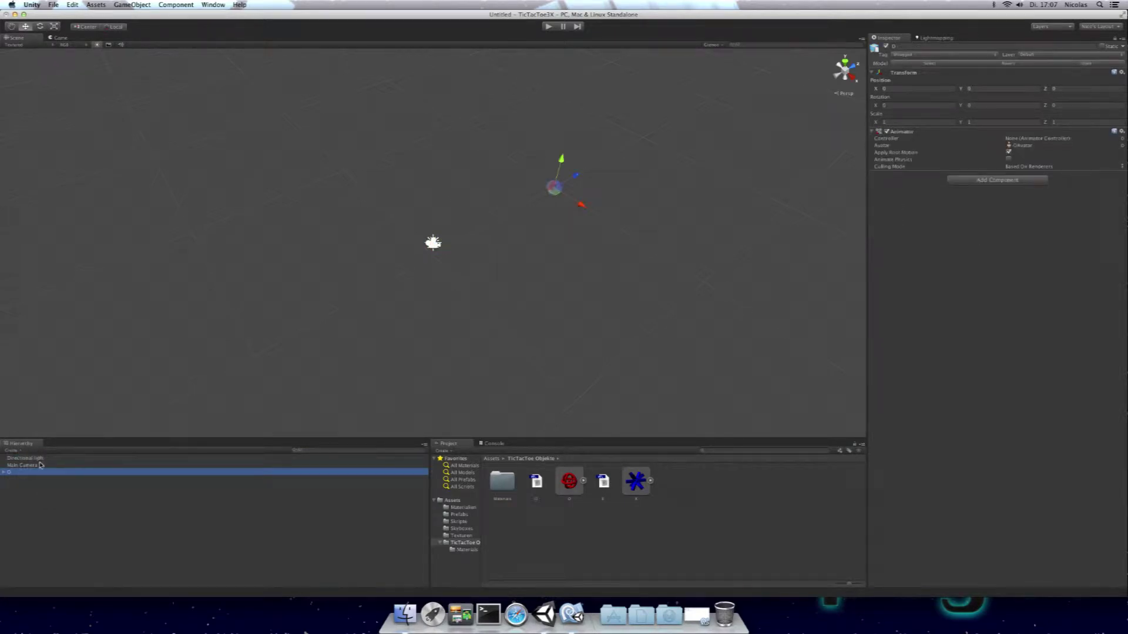
Zero the Main Camera's position values and pull it back to frame the whole O.
{"action": "left_click", "coordinate": [43, 465]}
{"action": "left_click", "coordinate": [1077, 78]}
{"action": "type", "text": "0"}
{"action": "key", "text": "Return"}
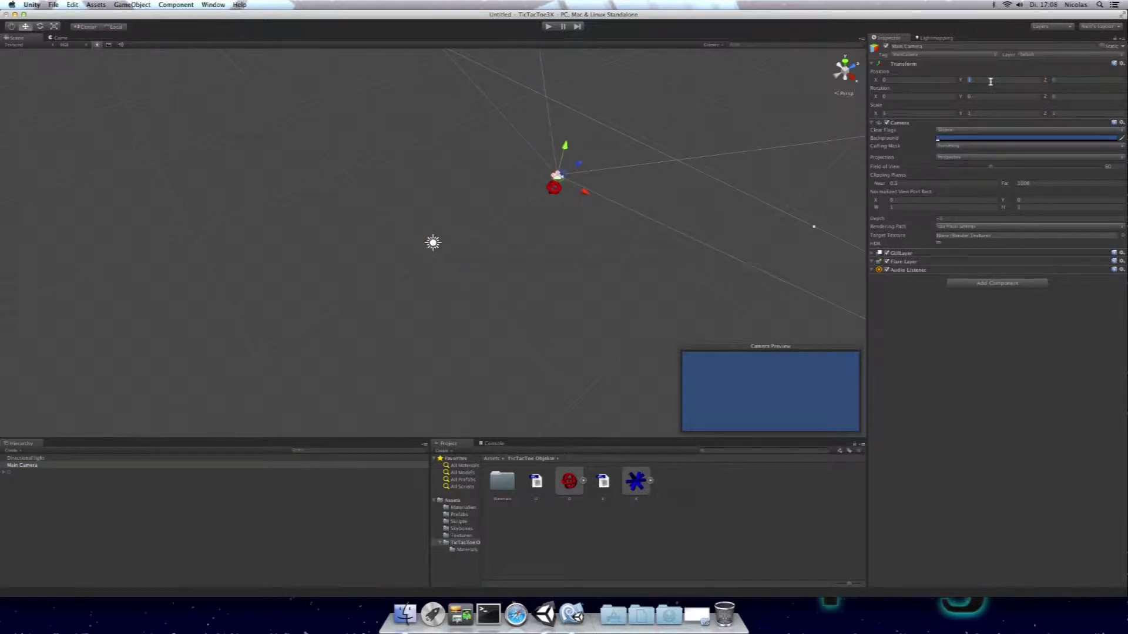
{"action": "type", "text": "0"}
{"action": "left_click_drag", "start_coordinate": [574, 189], "coordinate": [568, 184]}
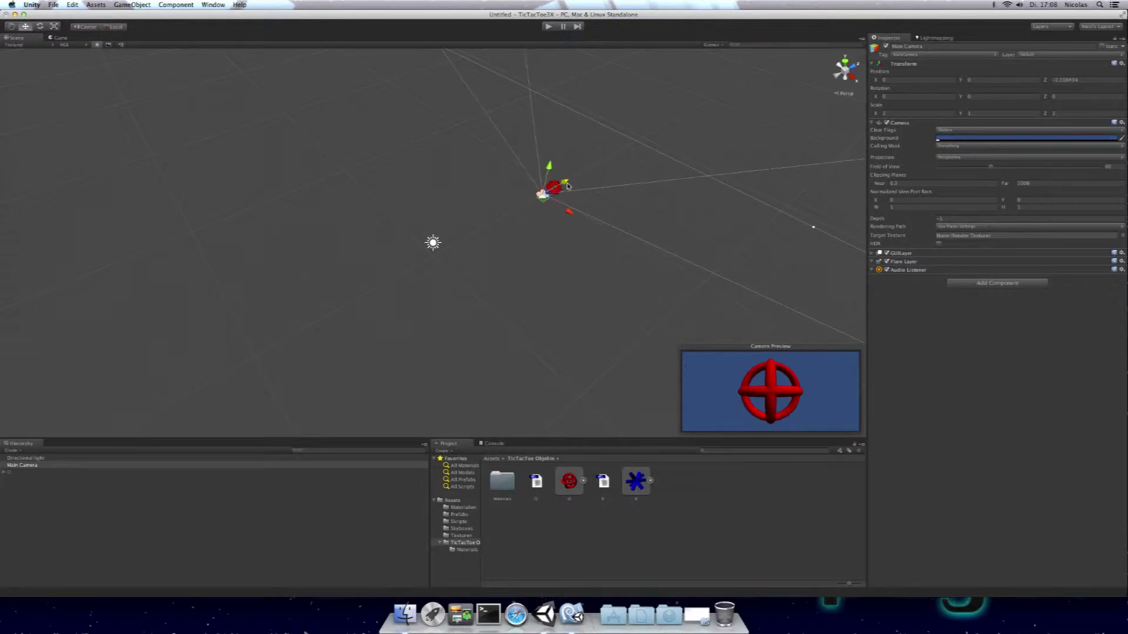
Rotate the O object and re-centre it in the scene view.
{"action": "left_click", "coordinate": [8, 473]}
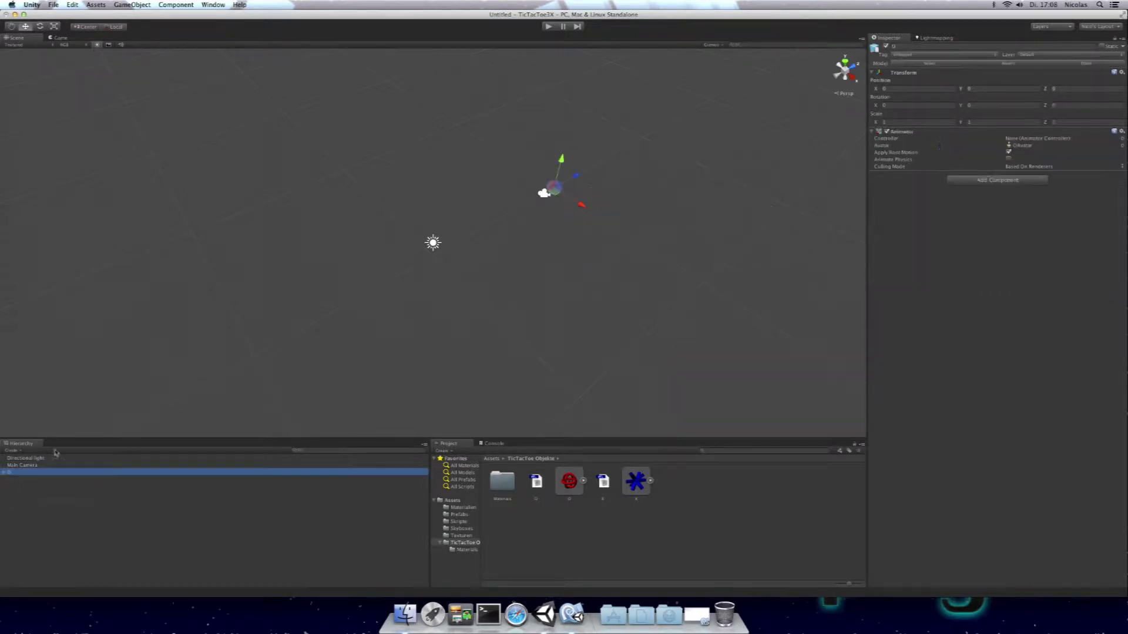
{"action": "key", "text": "e"}
{"action": "mouse_move", "coordinate": [550, 212]}
{"action": "left_mouse_down"}
{"action": "mouse_move", "coordinate": [543, 177]}
{"action": "mouse_move", "coordinate": [584, 206]}
{"action": "left_mouse_up"}
{"action": "scroll", "coordinate": [433, 241], "scroll_direction": "up", "scroll_amount": 3}
{"action": "mouse_move", "coordinate": [433, 241]}
{"action": "left_mouse_down", "text": "alt"}
{"action": "mouse_move", "coordinate": [362, 231]}
{"action": "mouse_move", "coordinate": [253, 276]}
{"action": "left_mouse_up", "text": "alt"}
{"action": "left_click_drag", "start_coordinate": [481, 218], "coordinate": [500, 267]}
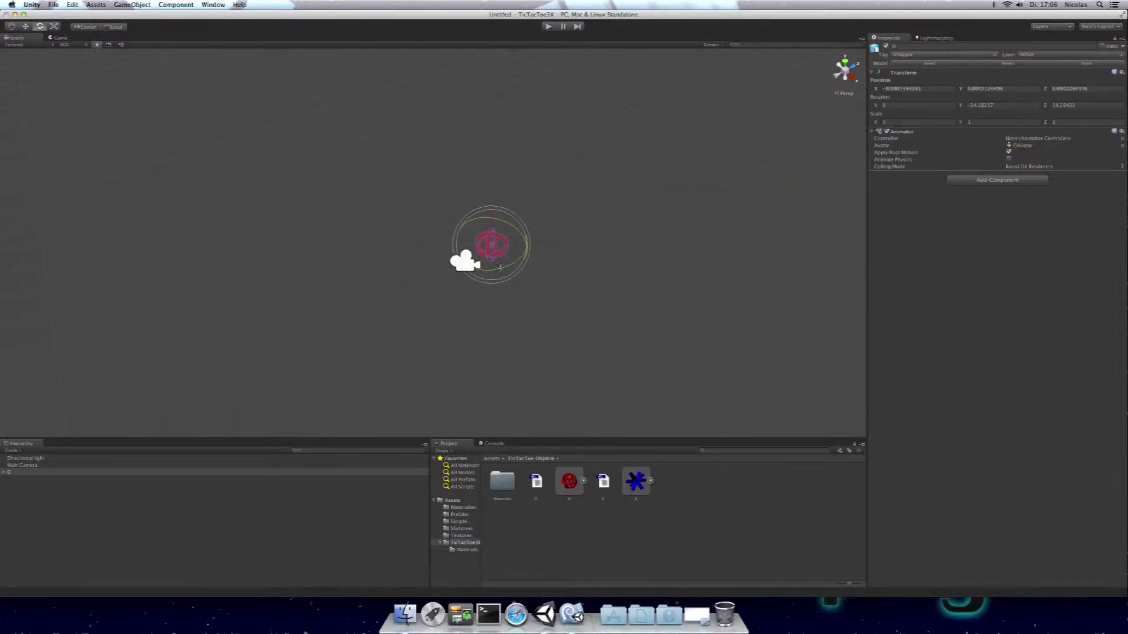
{"action": "left_click", "coordinate": [21, 465]}
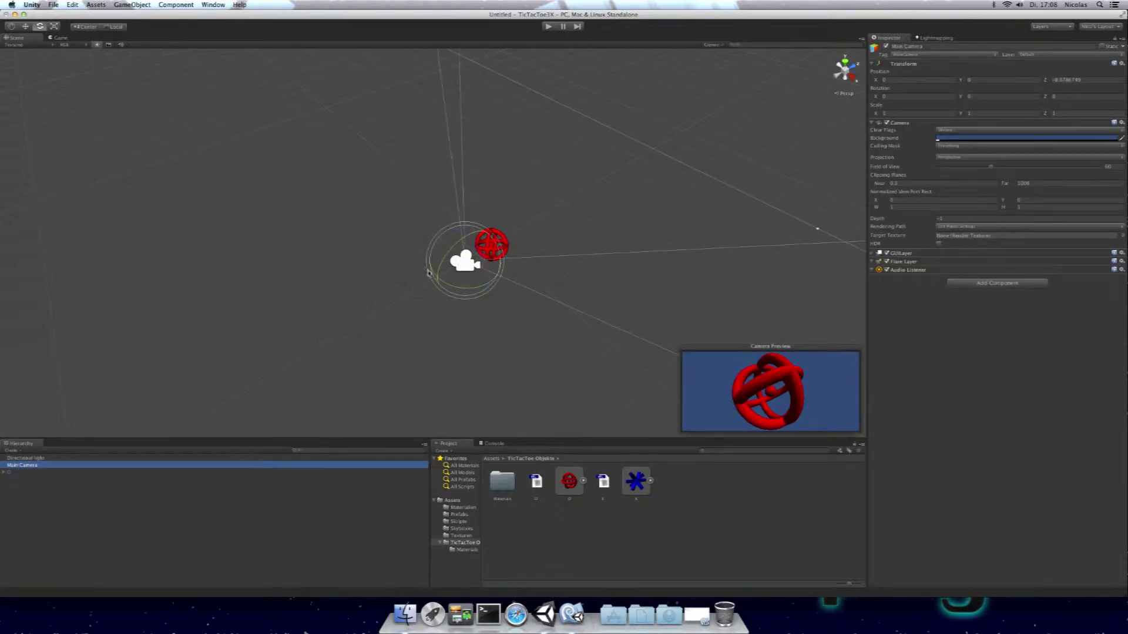
{"action": "left_click", "coordinate": [506, 241]}
{"action": "left_click_drag", "start_coordinate": [497, 242], "coordinate": [499, 258]}
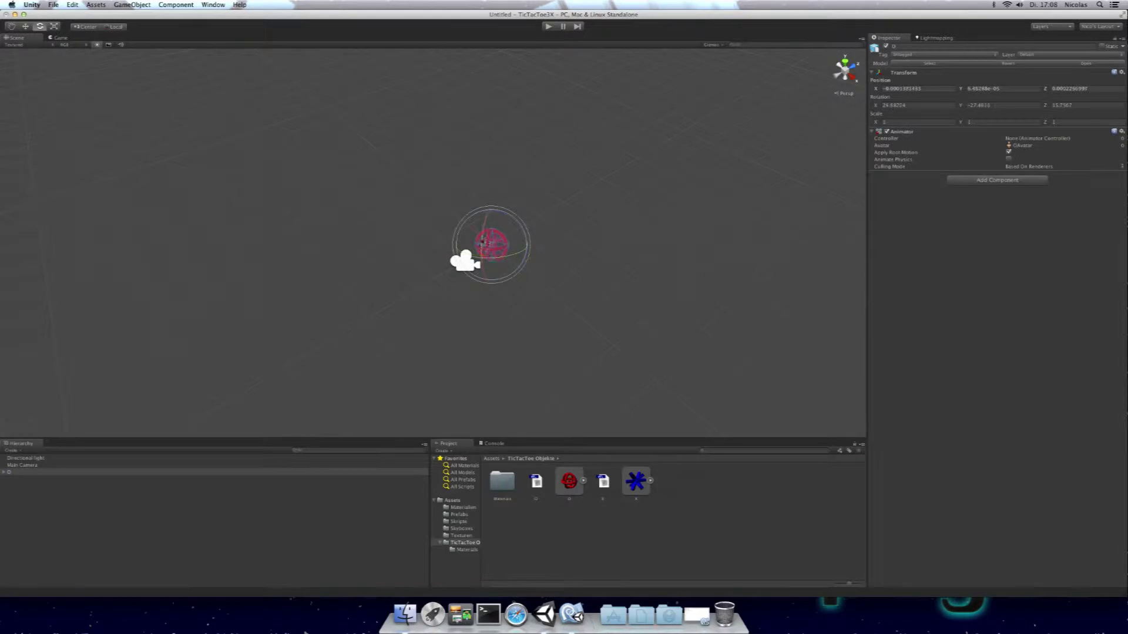
Reset the O object's rotation to 0, 0, 0 and turn it slightly about its vertical axis.
{"action": "left_click", "coordinate": [992, 104]}
{"action": "type", "text": "0"}
{"action": "left_click", "coordinate": [937, 107]}
{"action": "type", "text": "0"}
{"action": "left_click", "coordinate": [1076, 106]}
{"action": "type", "text": "0"}
{"action": "left_click_drag", "start_coordinate": [491, 276], "coordinate": [422, 288]}
Raise and tilt the Main Camera toward the O and make its background near-white.
{"action": "left_click", "coordinate": [30, 465]}
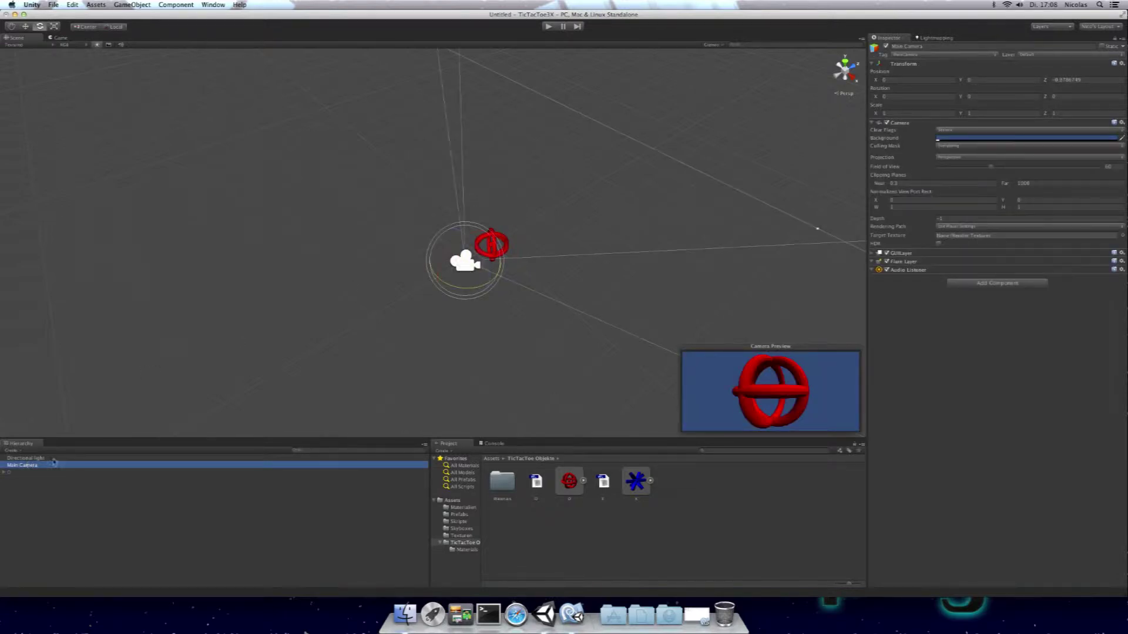
{"action": "key", "text": "w"}
{"action": "left_click_drag", "start_coordinate": [467, 243], "coordinate": [466, 240]}
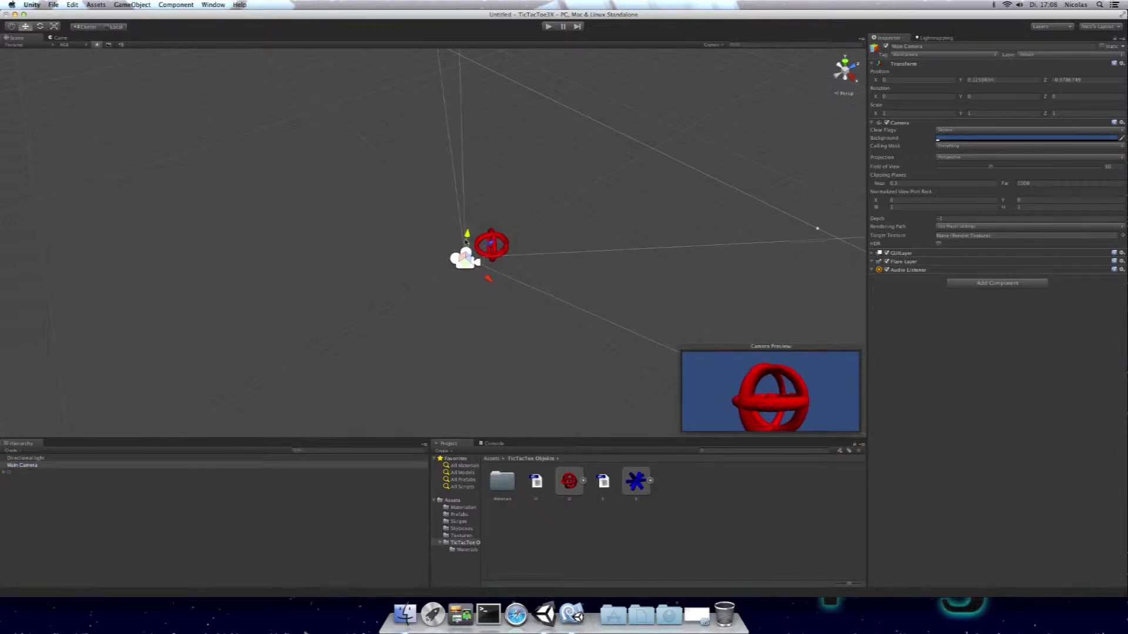
{"action": "key", "text": "e"}
{"action": "left_click_drag", "start_coordinate": [474, 235], "coordinate": [481, 230]}
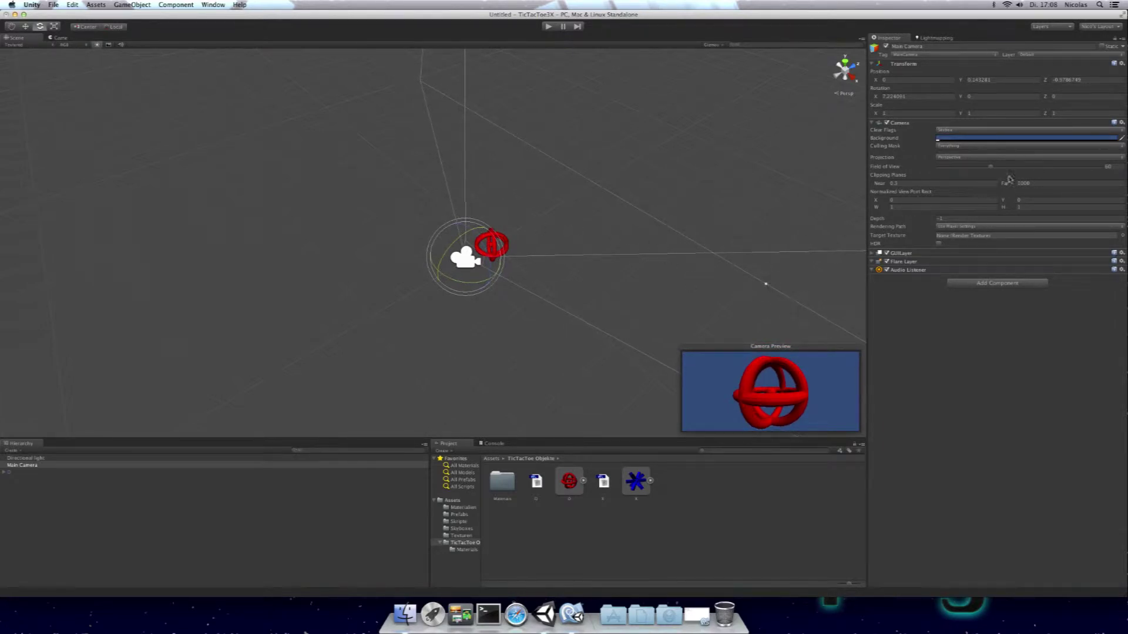
{"action": "left_click", "coordinate": [971, 139]}
{"action": "mouse_move", "coordinate": [925, 180]}
{"action": "left_mouse_down"}
{"action": "mouse_move", "coordinate": [923, 169]}
{"action": "mouse_move", "coordinate": [891, 176]}
{"action": "left_mouse_up"}
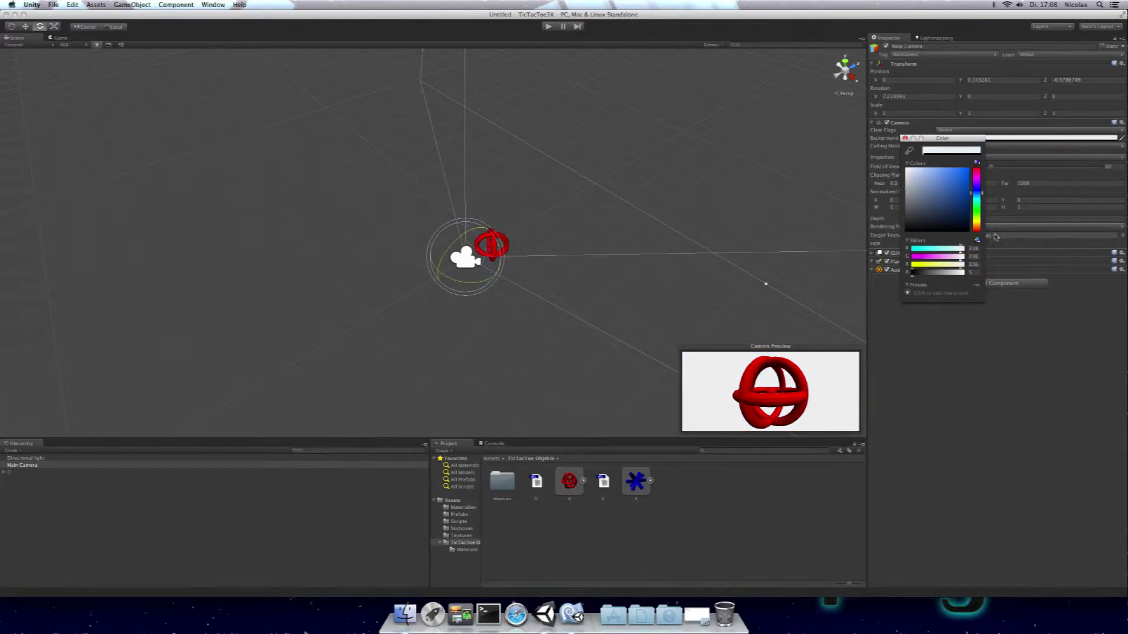
Keep the white background, test-run the scene showing the red O, then stop it.
{"action": "left_click", "coordinate": [1034, 359]}
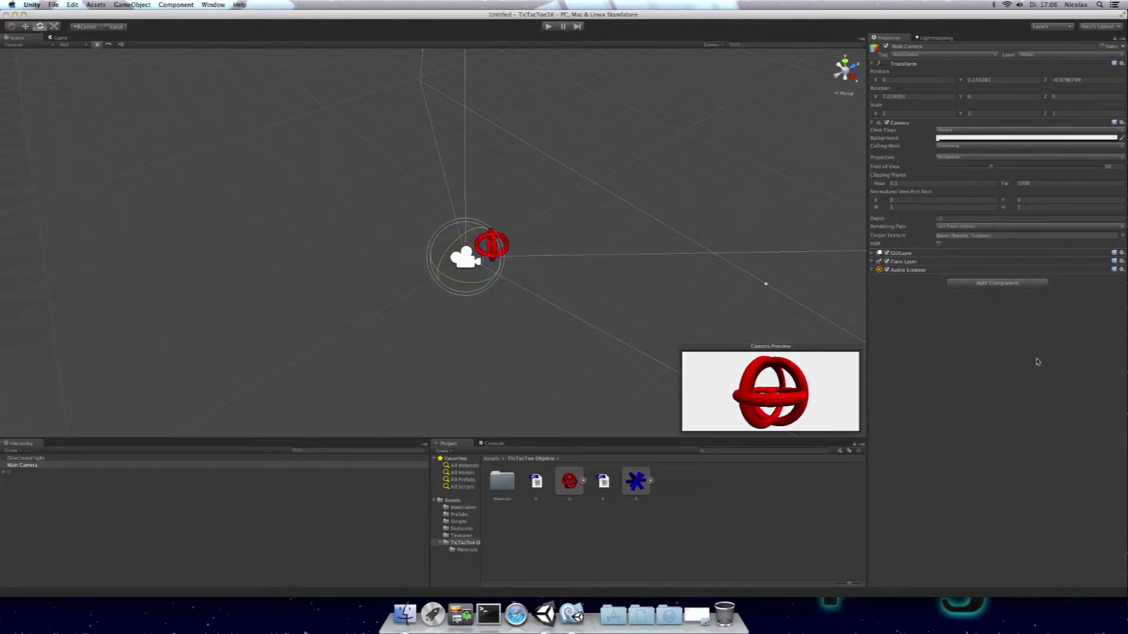
{"action": "left_click", "coordinate": [547, 27]}
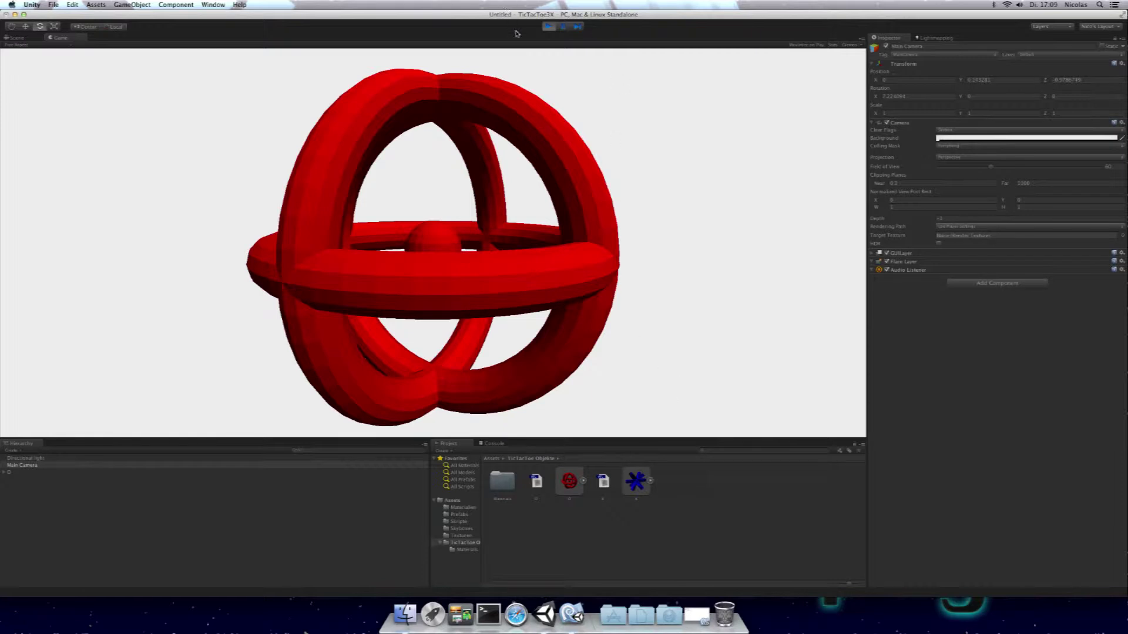
{"action": "left_click", "coordinate": [549, 26]}
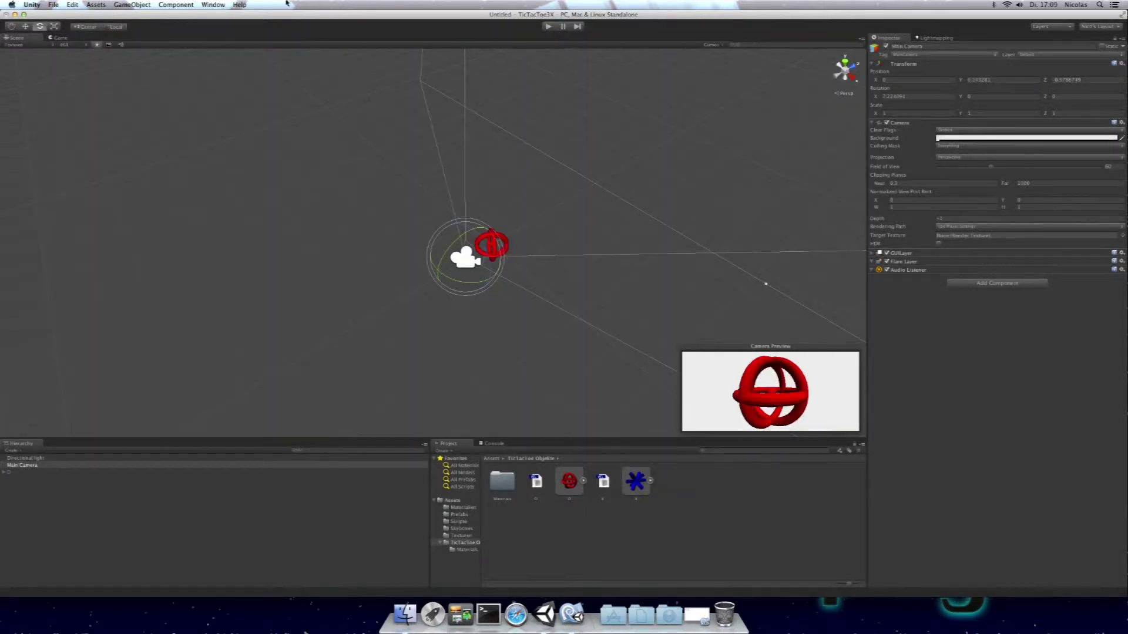
Open the TicTacToe3X scene from Assets without saving the untitled one, then open Texturen.
{"action": "left_click", "coordinate": [492, 459]}
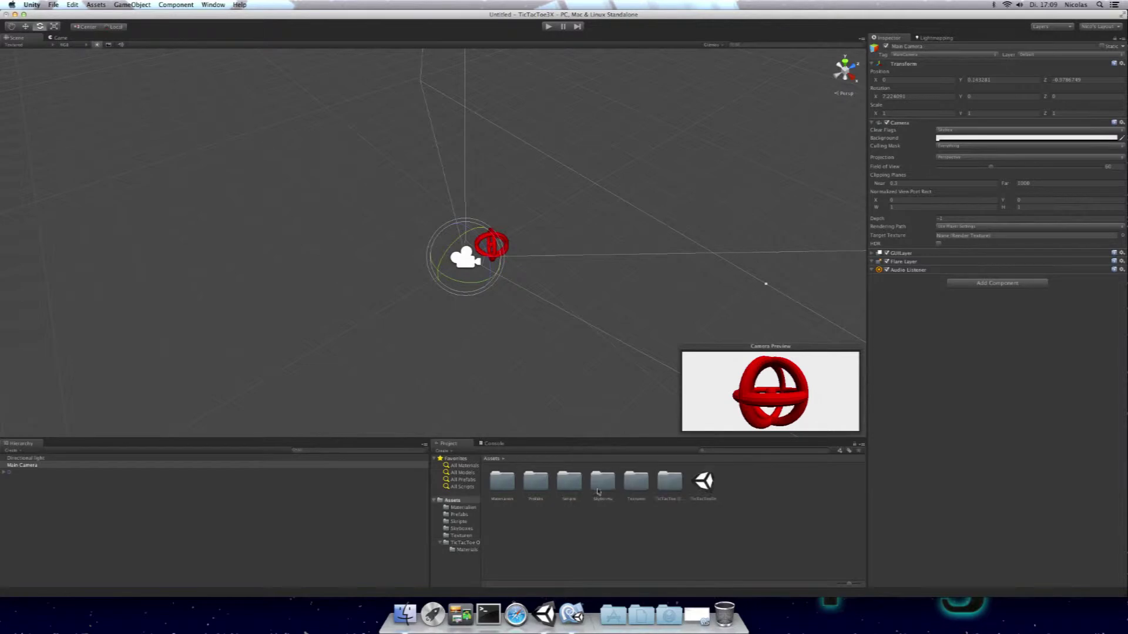
{"action": "double_click", "coordinate": [715, 487]}
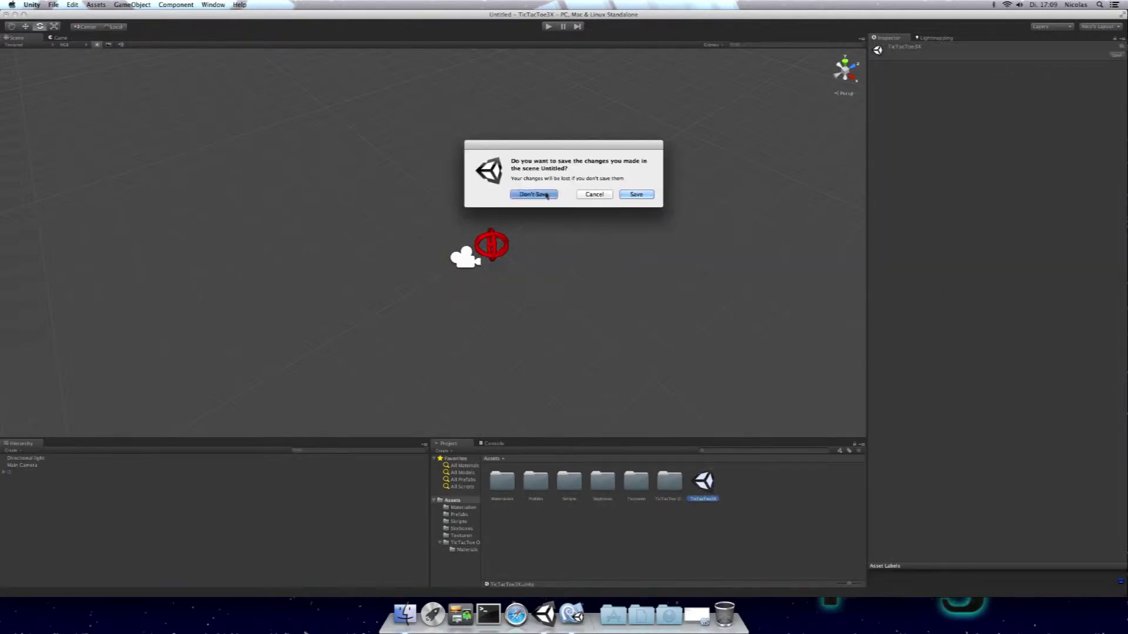
{"action": "left_click", "coordinate": [547, 194]}
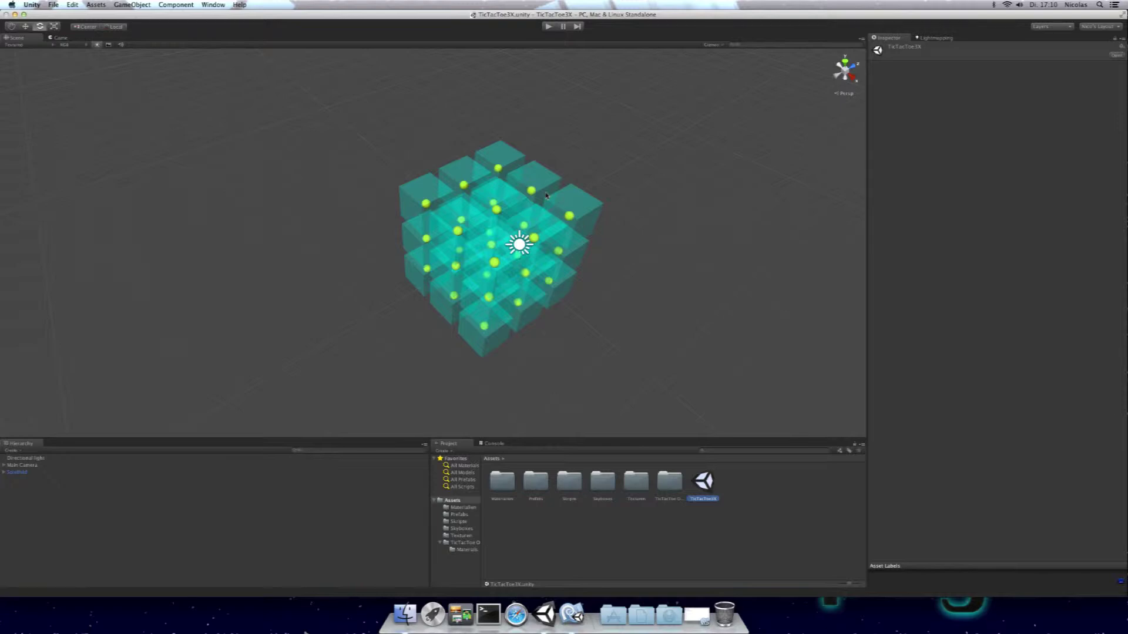
{"action": "double_click", "coordinate": [634, 491]}
Select the blue star texture to show its import settings.
{"action": "left_click", "coordinate": [531, 482]}
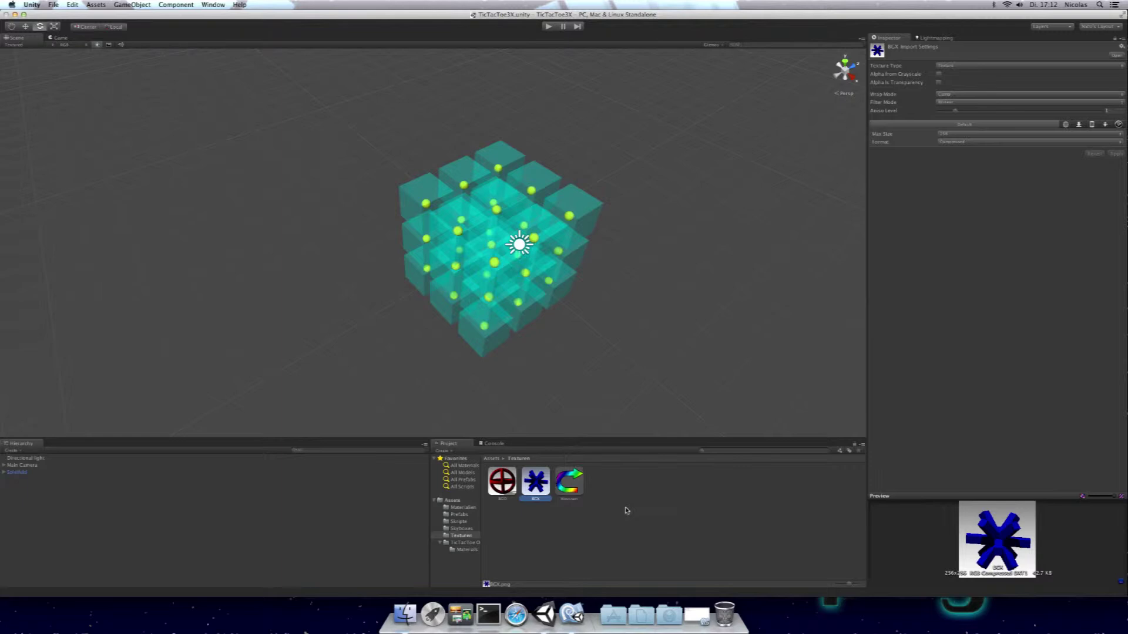
Select and expand Main Camera in the Hierarchy, then show the Create object list.
{"action": "left_click", "coordinate": [626, 510]}
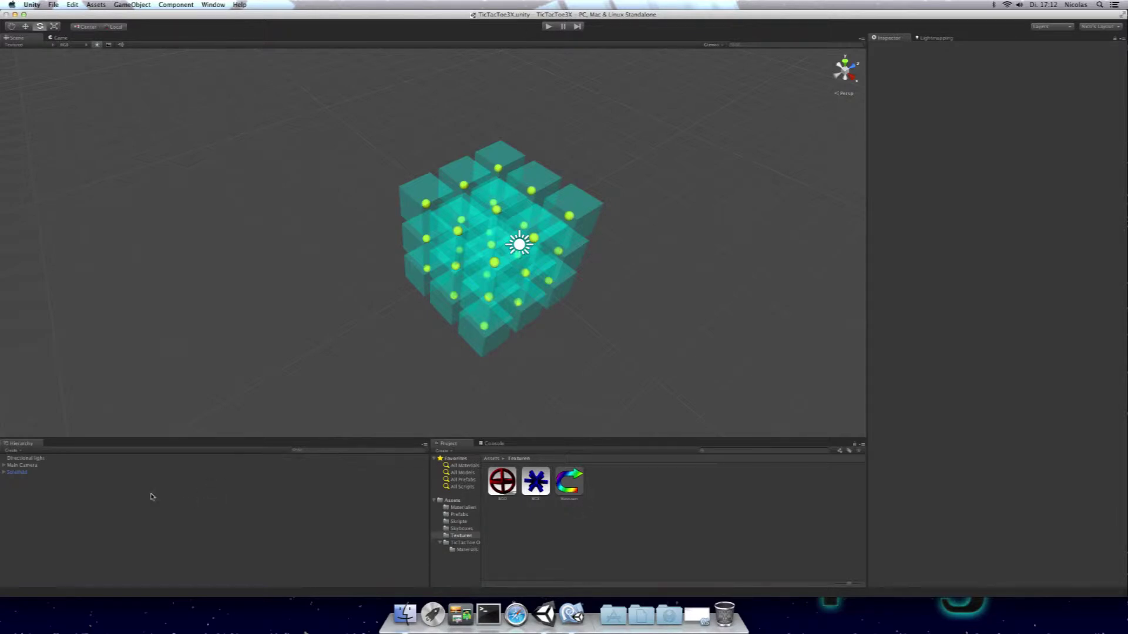
{"action": "left_click", "coordinate": [13, 466]}
{"action": "left_click", "coordinate": [4, 466]}
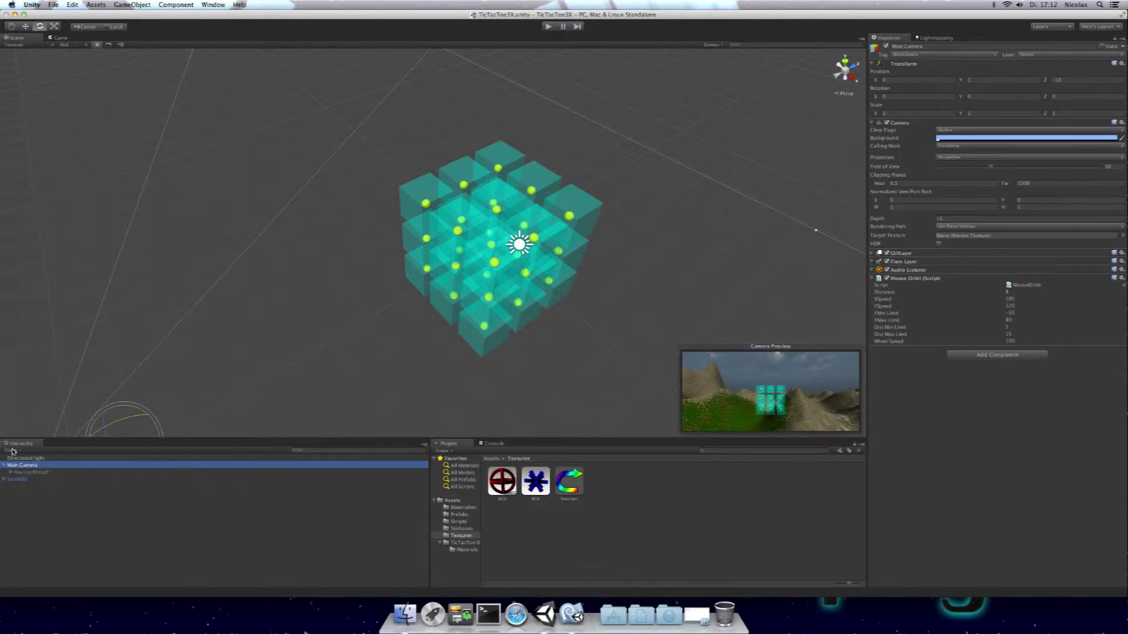
{"action": "left_click", "coordinate": [11, 450]}
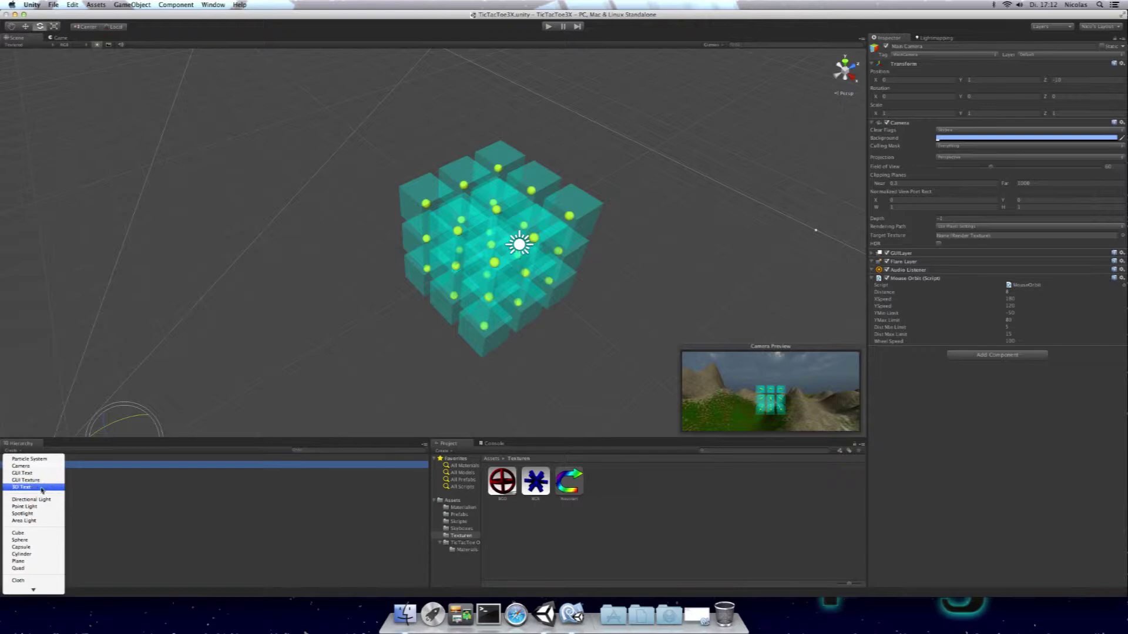
Add a Plane to the scene, zoom out and switch to the Move tool.
{"action": "left_click", "coordinate": [23, 562]}
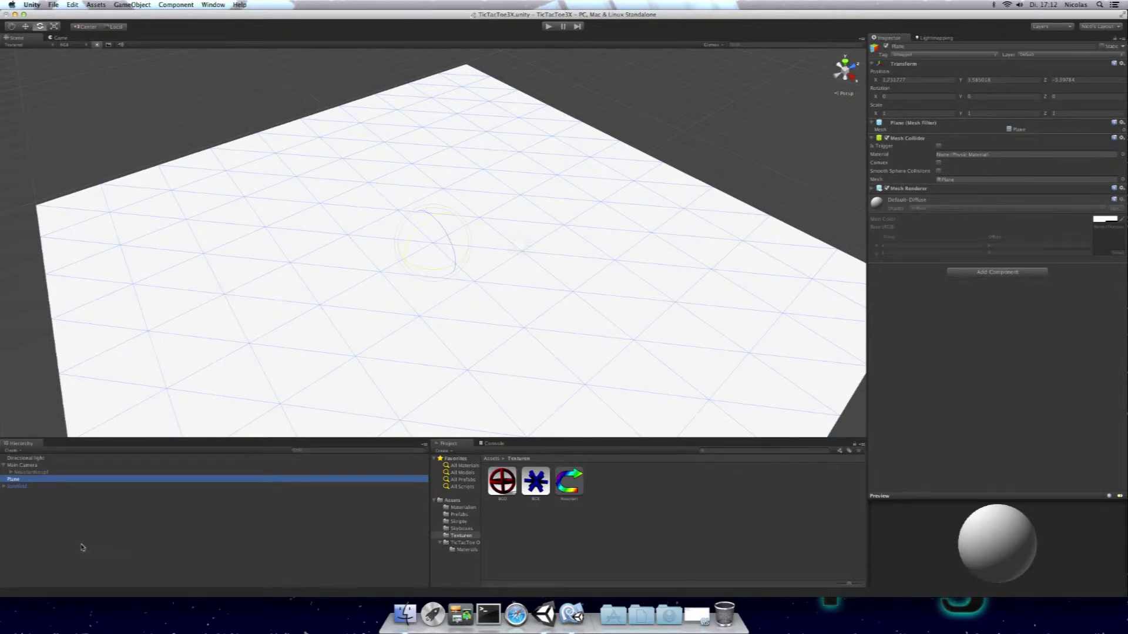
{"action": "scroll", "coordinate": [360, 307], "scroll_direction": "down", "scroll_amount": 3}
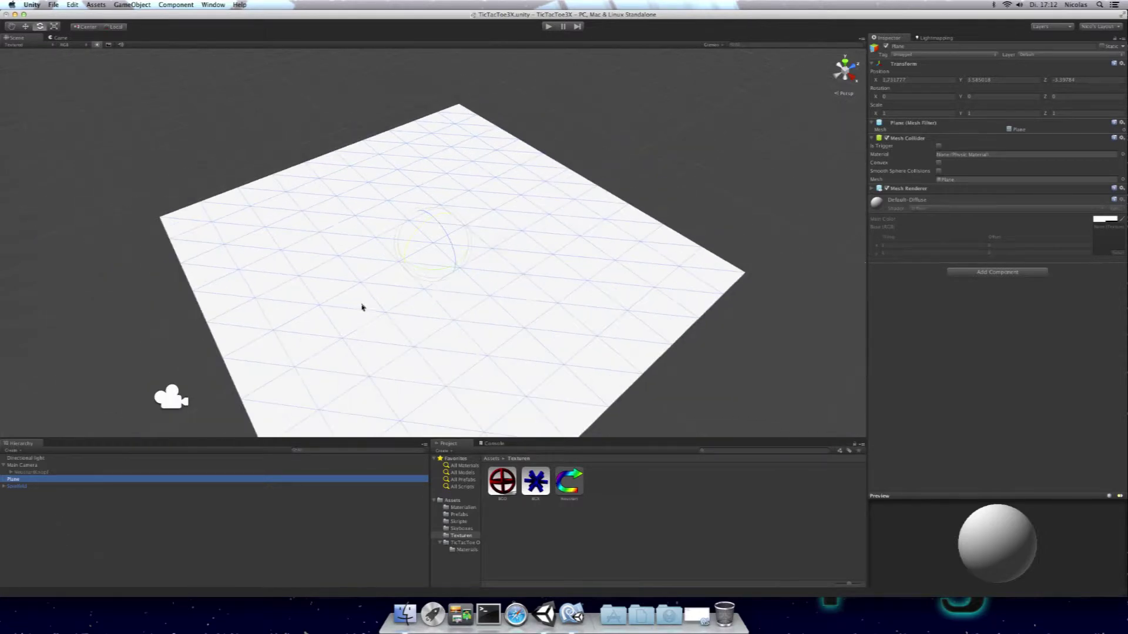
{"action": "scroll", "coordinate": [583, 241], "scroll_direction": "down", "scroll_amount": 3}
{"action": "key", "text": "w"}
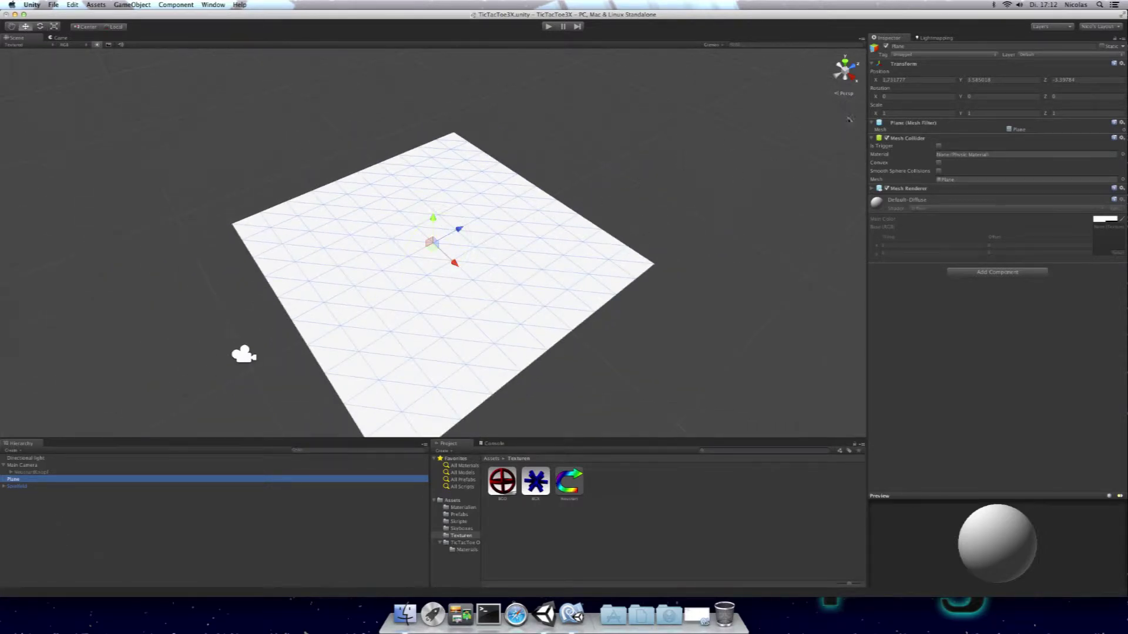
{"action": "left_click", "coordinate": [917, 79]}
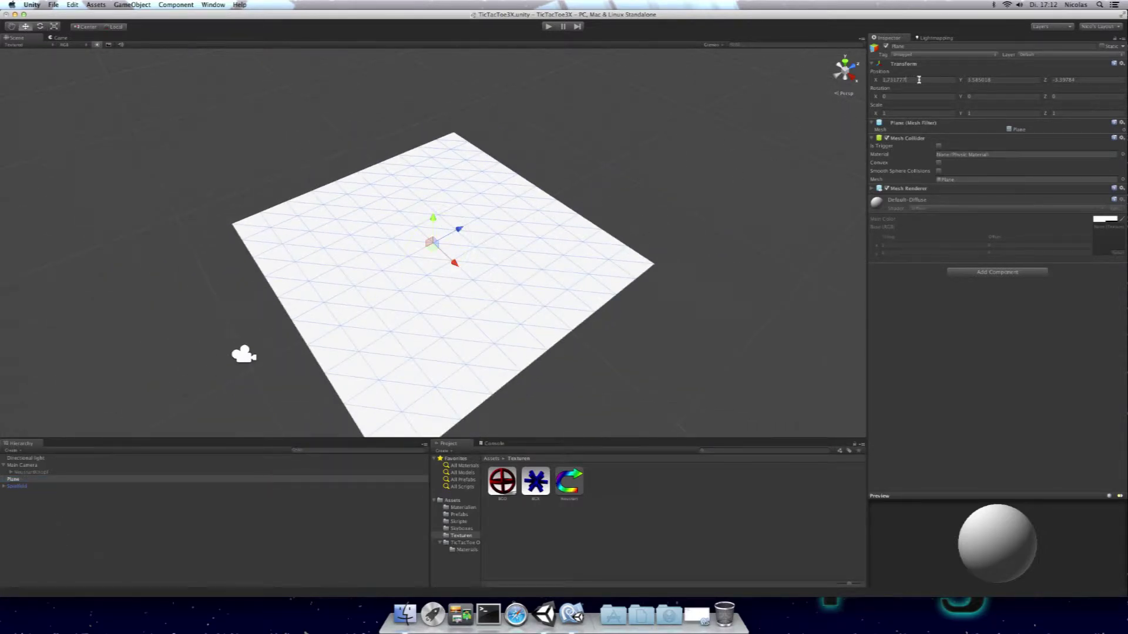
Set the Plane's position X, Y and Z to 0.
{"action": "type", "text": "0"}
{"action": "left_click", "coordinate": [1006, 78]}
{"action": "type", "text": "0"}
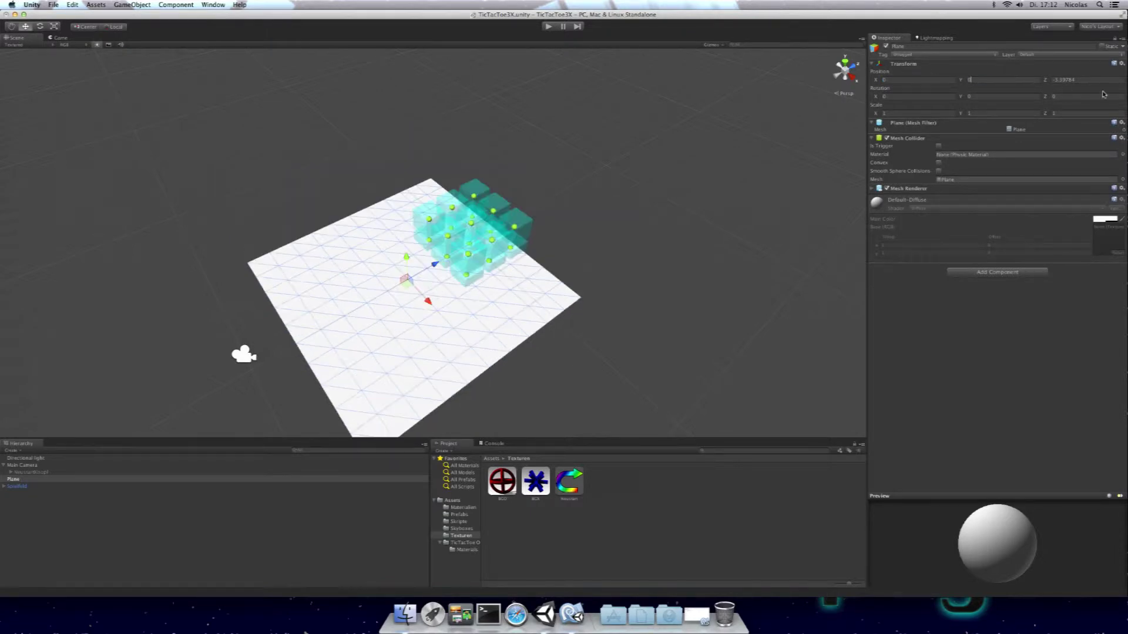
{"action": "left_click", "coordinate": [1081, 79]}
{"action": "type", "text": "0"}
{"action": "left_click", "coordinate": [23, 480]}
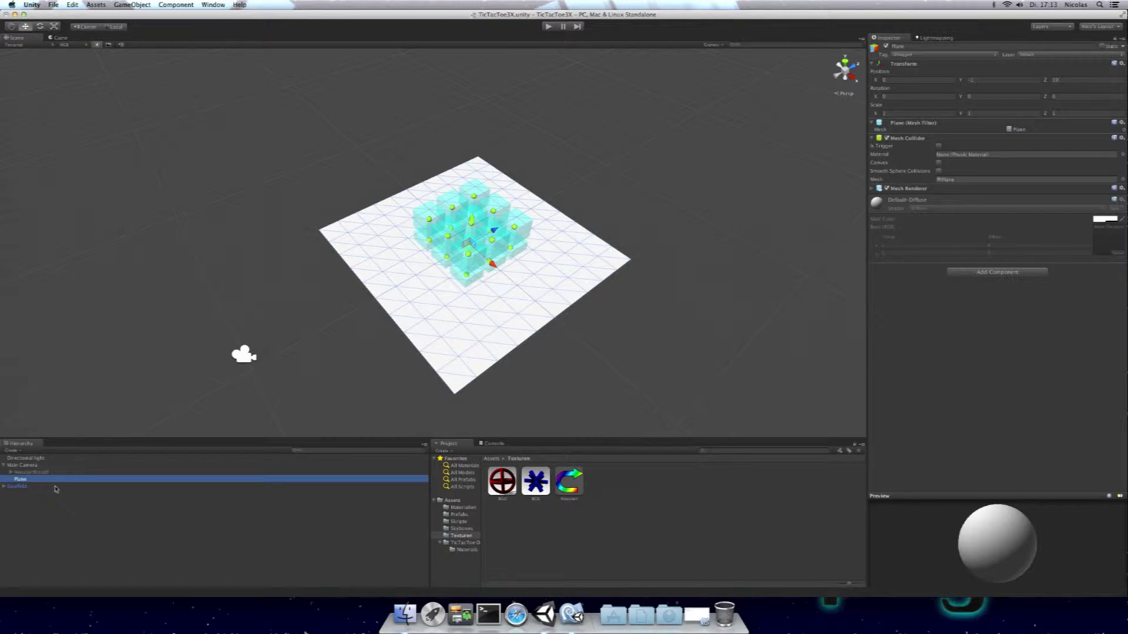
Re-zero the Plane's Y position and slide it forward along Z to about 0.98.
{"action": "left_click", "coordinate": [985, 80]}
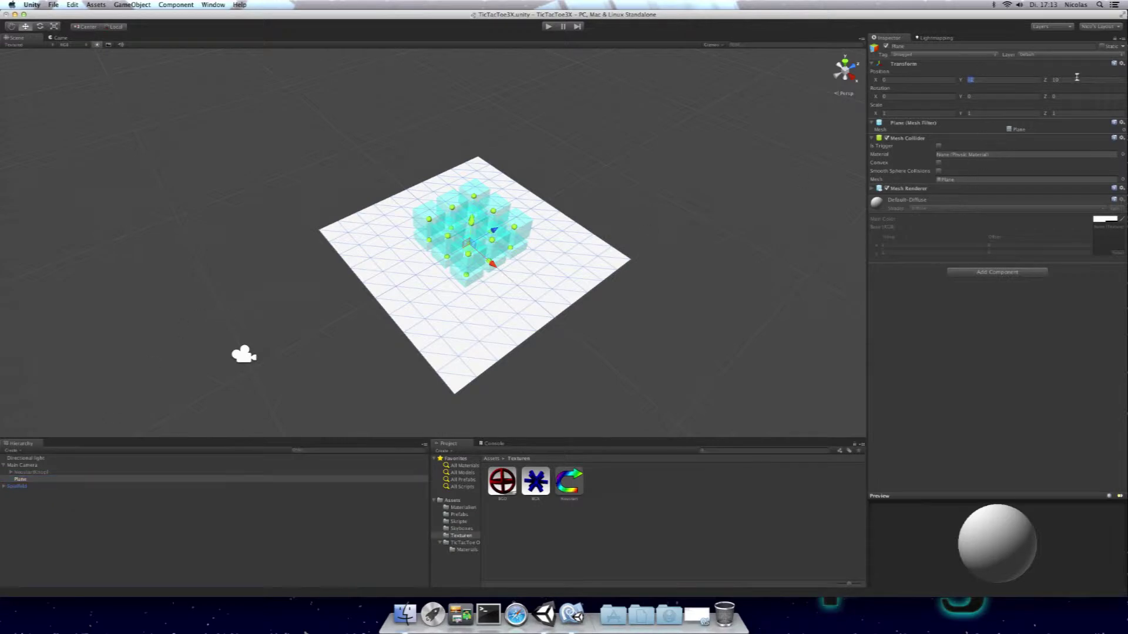
{"action": "type", "text": "0"}
{"action": "key", "text": "Tab"}
{"action": "type", "text": "0f"}
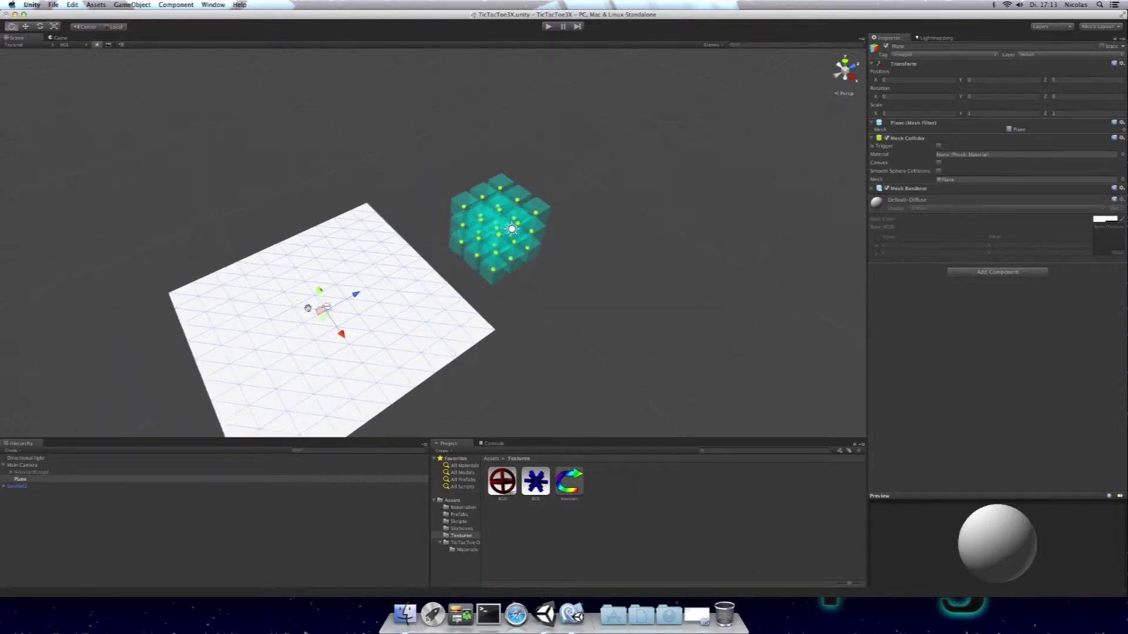
{"action": "middle_click_drag", "start_coordinate": [456, 241], "coordinate": [528, 210]}
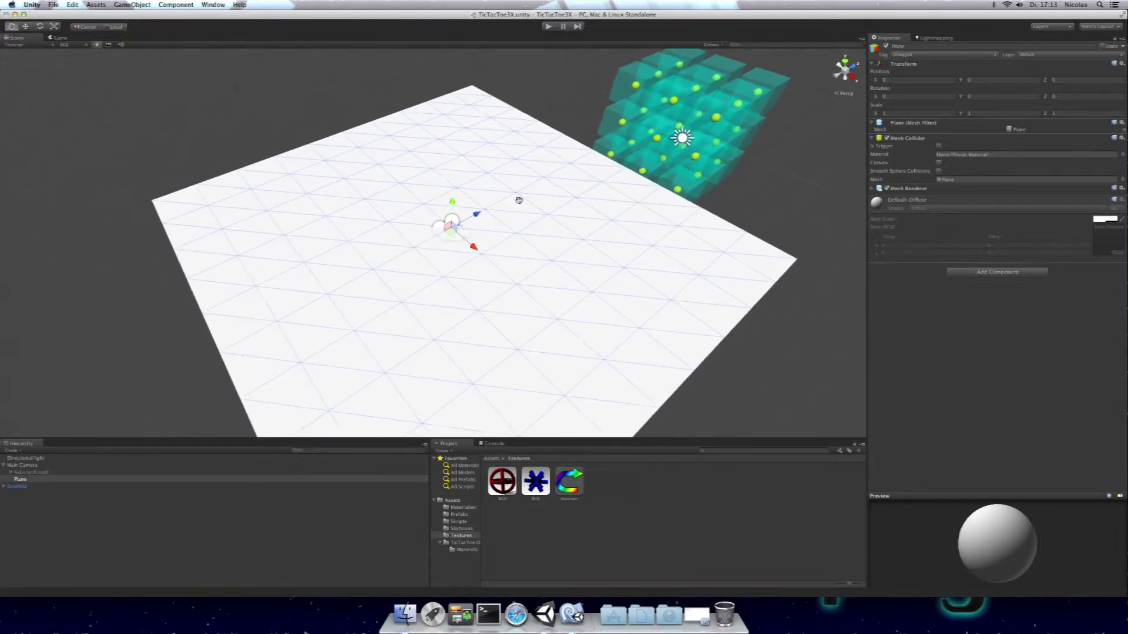
{"action": "left_click_drag", "start_coordinate": [528, 210], "coordinate": [589, 190]}
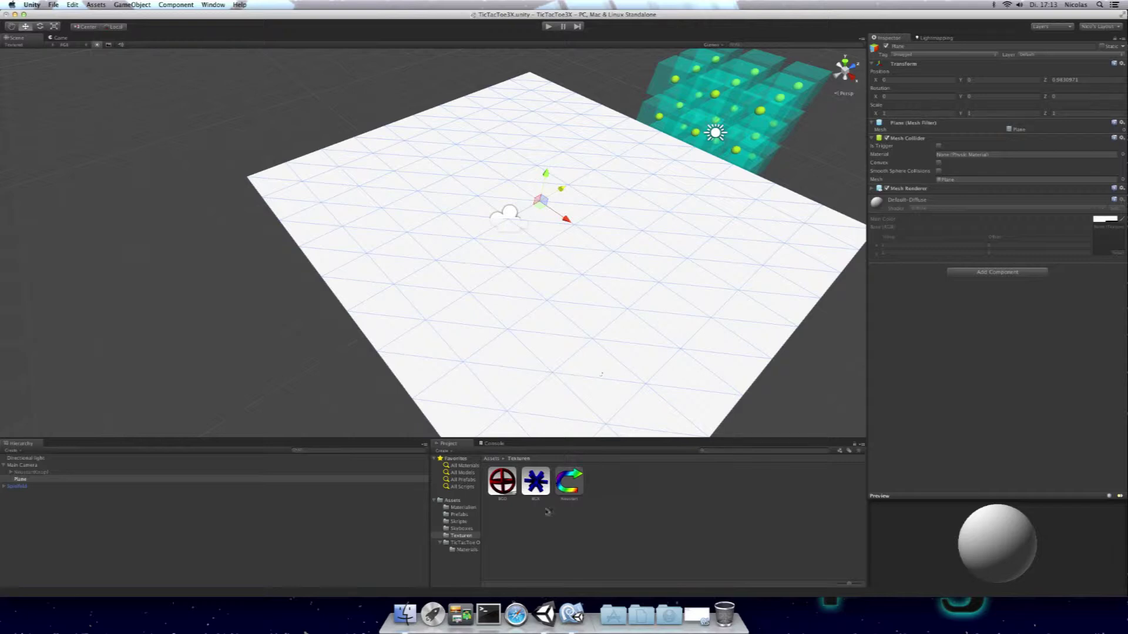
{"action": "left_click", "coordinate": [491, 459]}
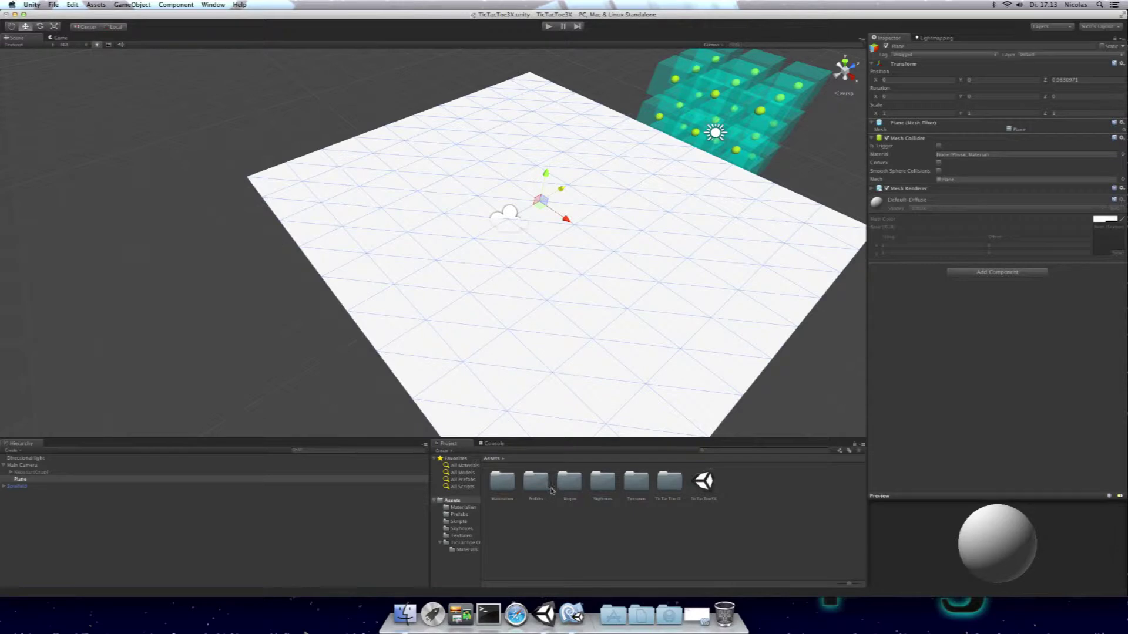
Create a new material named XANzeige in the Materialien folder.
{"action": "double_click", "coordinate": [502, 482]}
{"action": "right_click", "coordinate": [561, 527]}
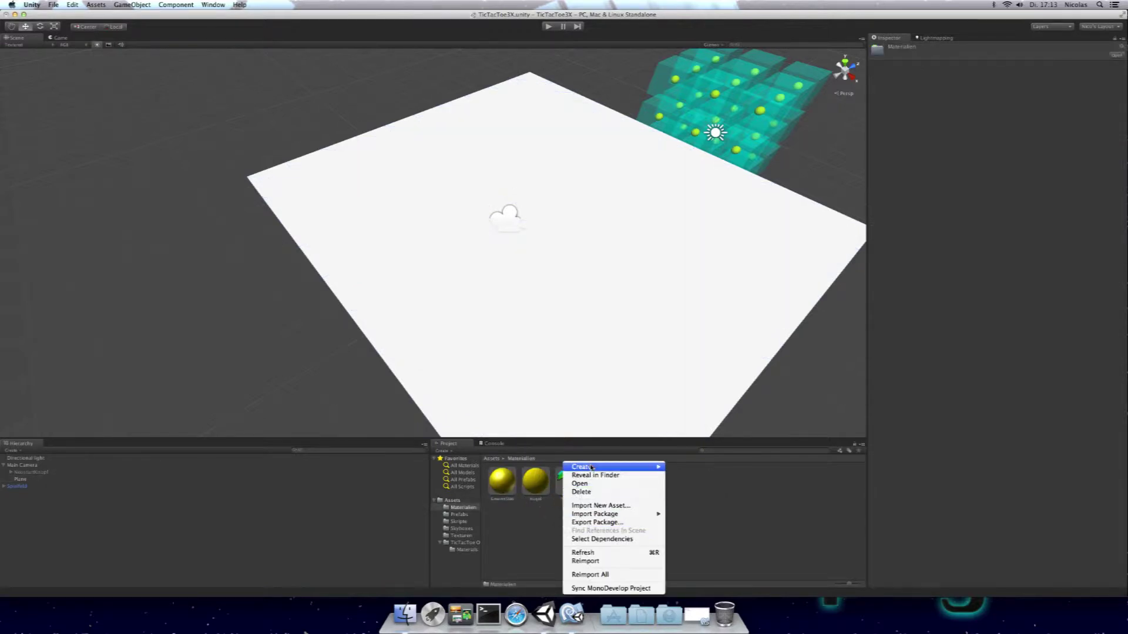
{"action": "mouse_move", "coordinate": [587, 467]}
{"action": "left_click", "coordinate": [702, 514]}
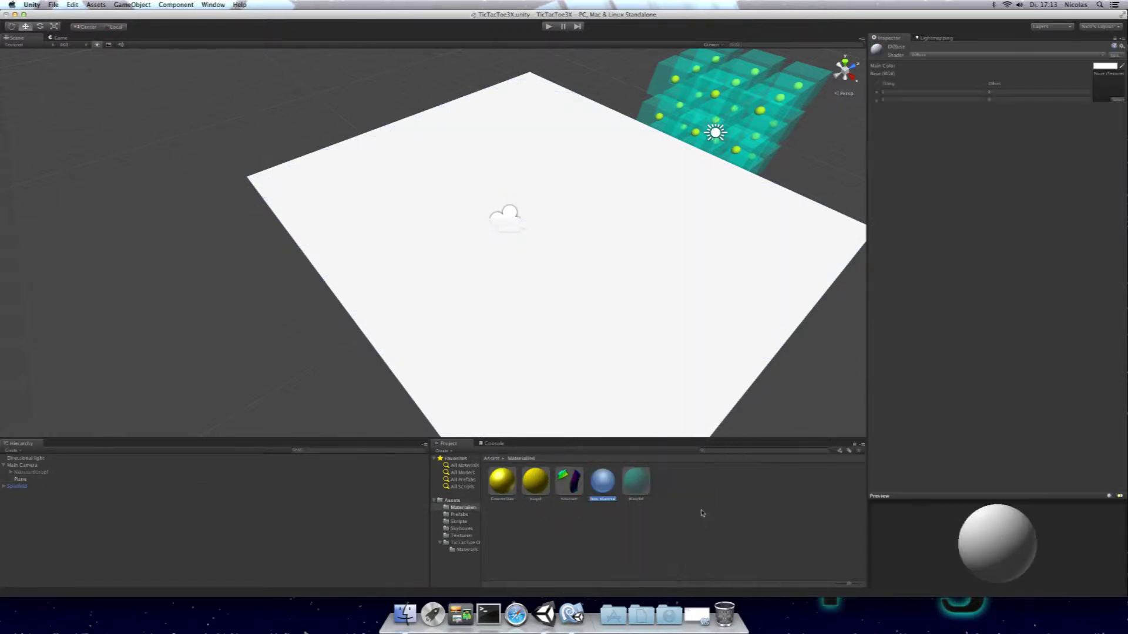
{"action": "type", "text": "XANzeig"}
{"action": "key", "text": "Return"}
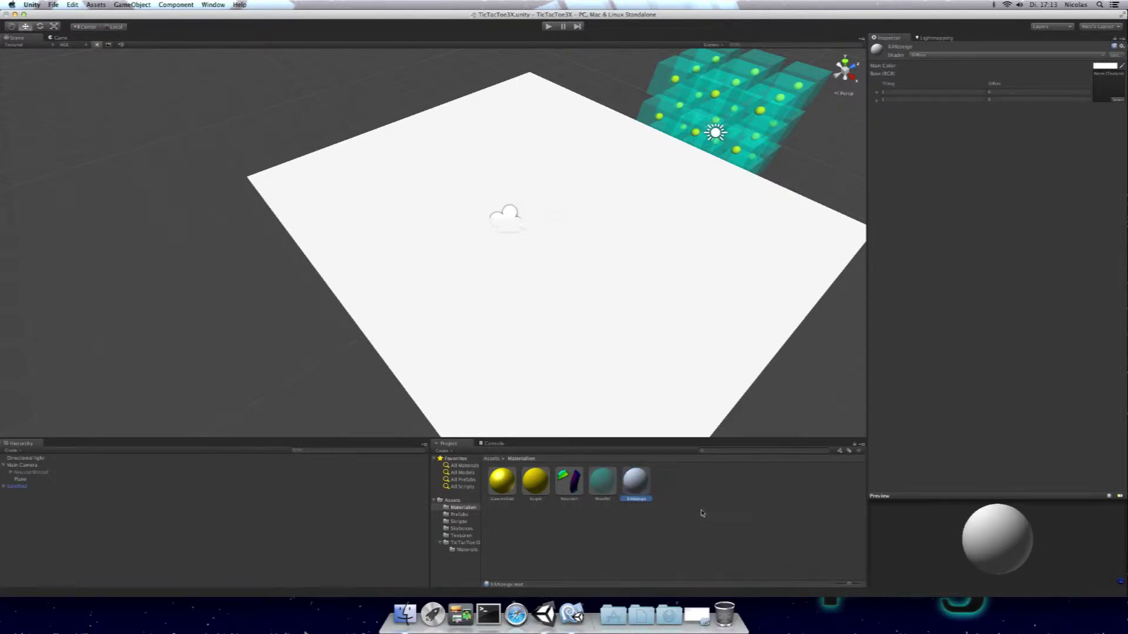
Reveal the material in Finder and correct its file name to XAnzeige.mat.
{"action": "right_click", "coordinate": [630, 492]}
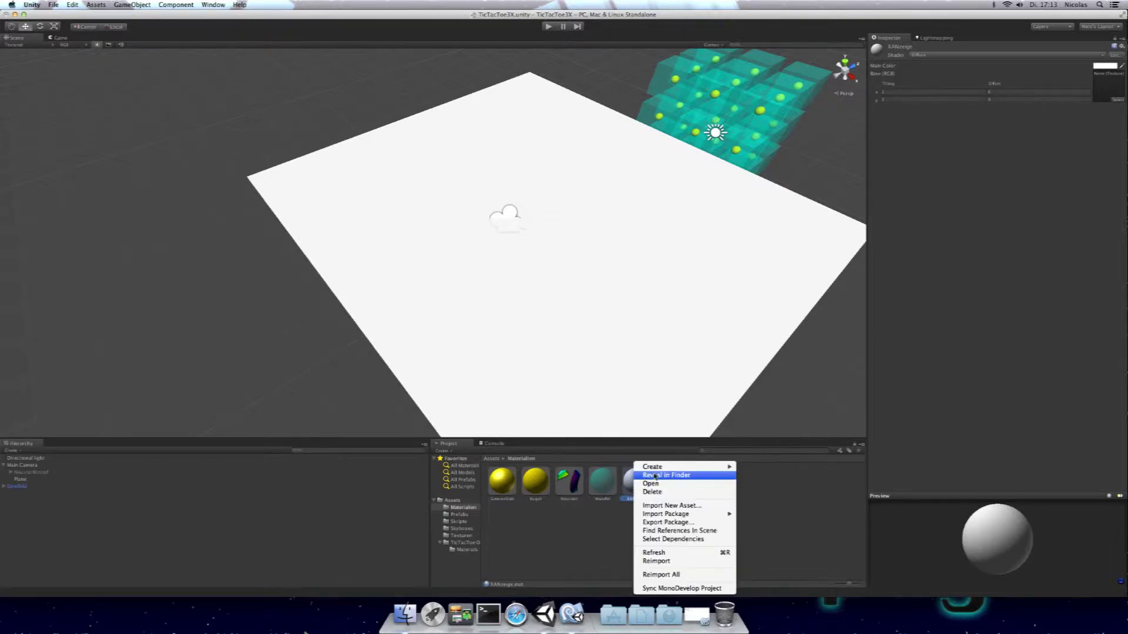
{"action": "left_click", "coordinate": [655, 477]}
{"action": "left_click", "coordinate": [499, 356]}
{"action": "left_click", "coordinate": [499, 355]}
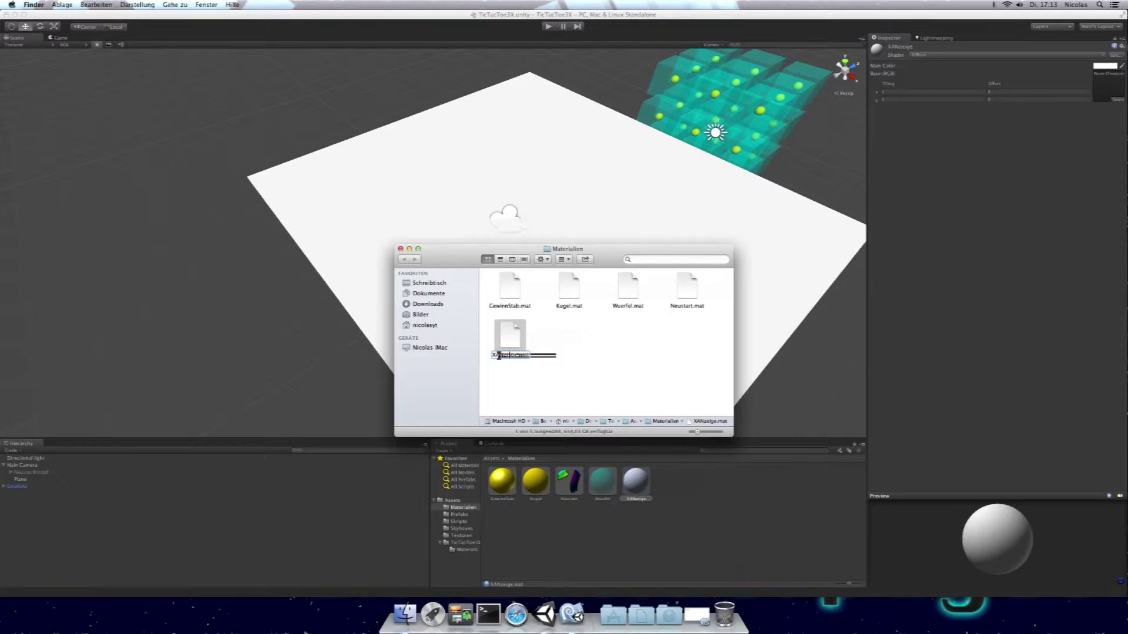
{"action": "key", "text": "Return"}
{"action": "left_click", "coordinate": [401, 249]}
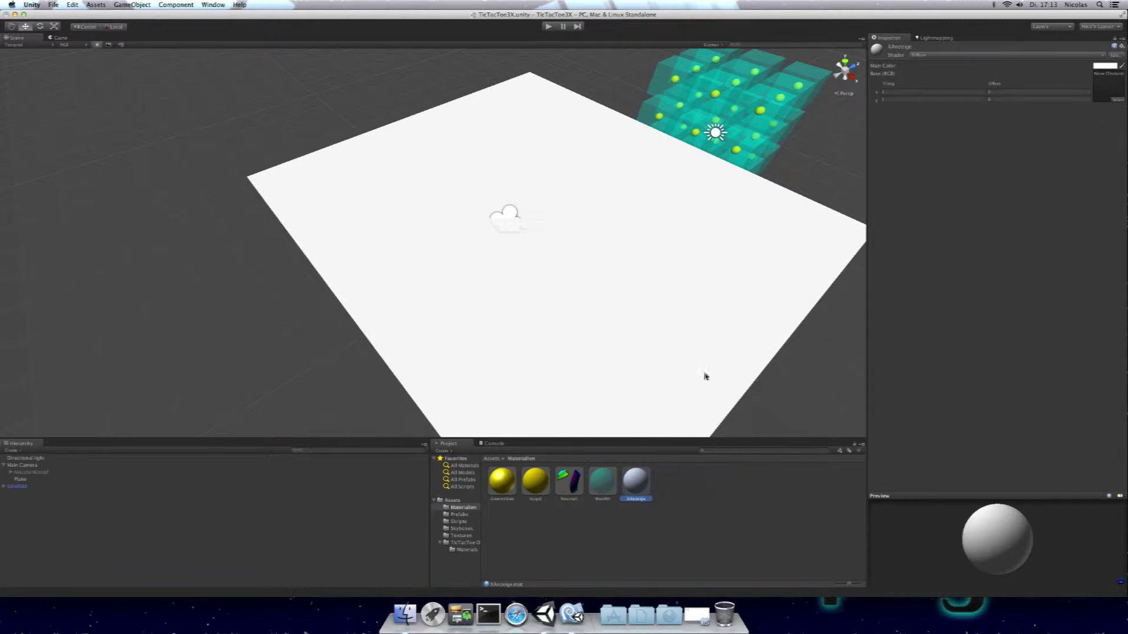
Assign the blue star BCX texture to the XAnzeige material and drag it onto the Plane.
{"action": "left_click", "coordinate": [1116, 100]}
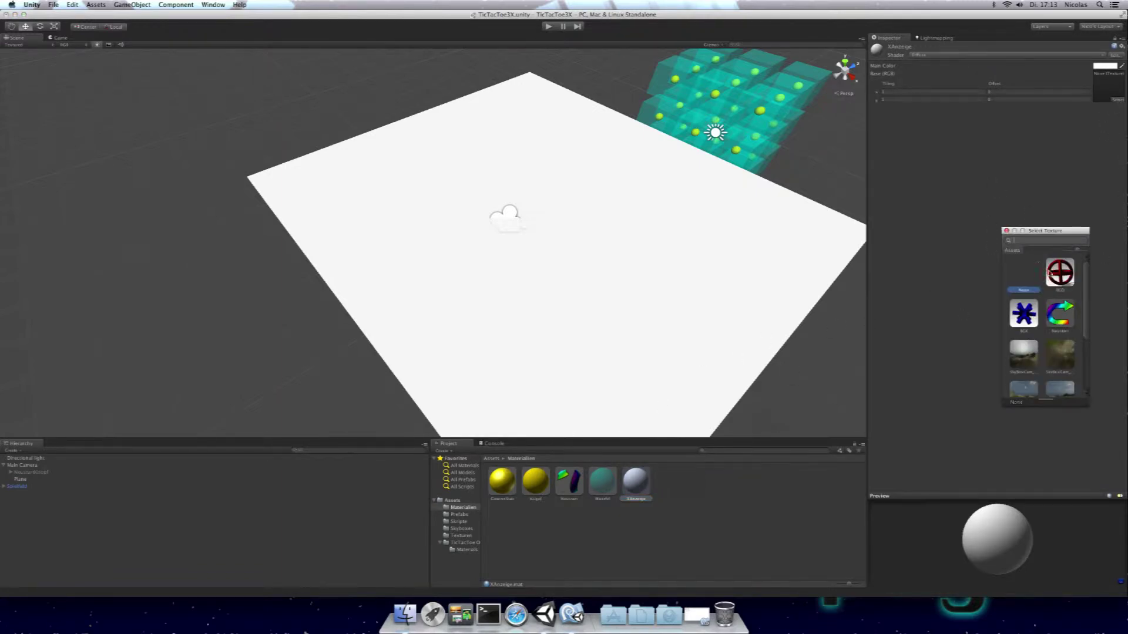
{"action": "left_click", "coordinate": [1023, 316]}
{"action": "left_click", "coordinate": [1023, 316]}
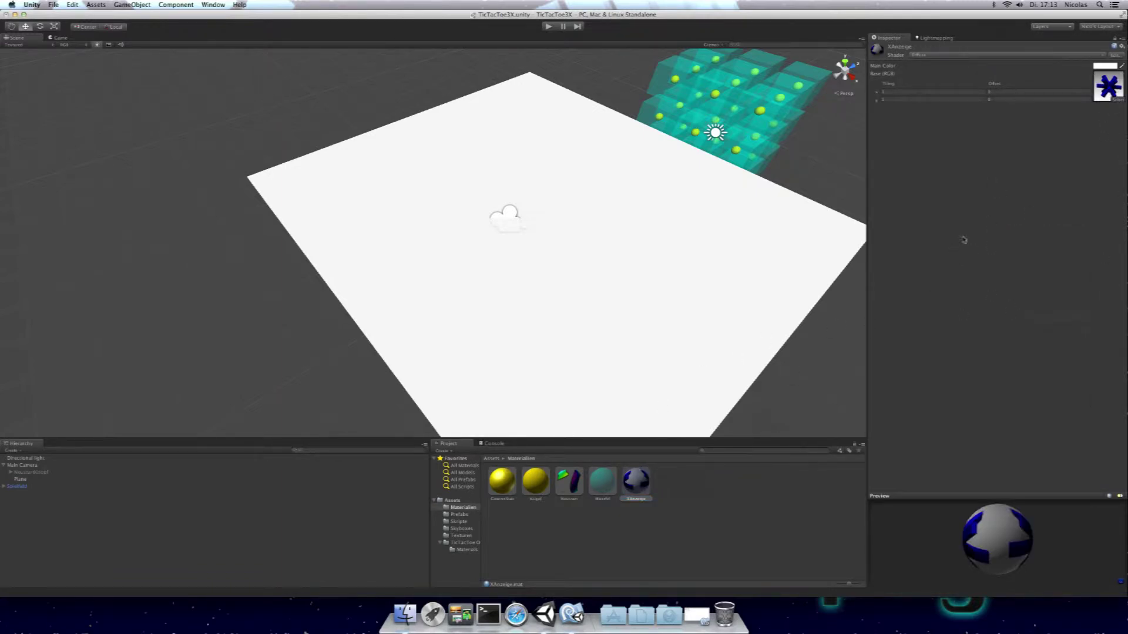
{"action": "left_click_drag", "start_coordinate": [636, 481], "coordinate": [593, 323]}
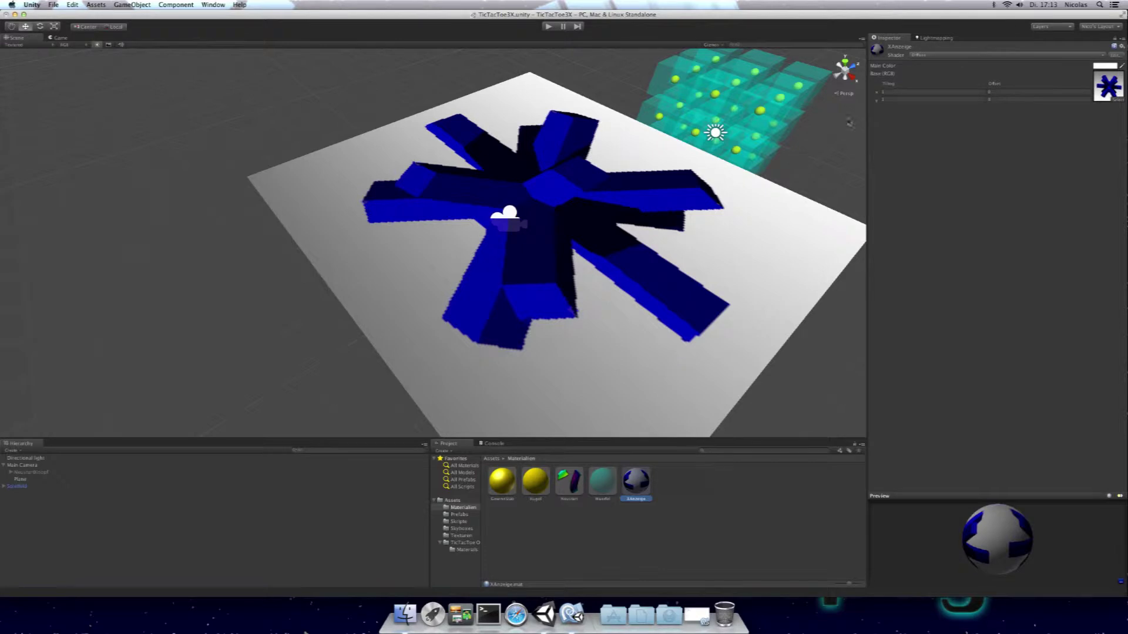
{"action": "left_click", "coordinate": [22, 480]}
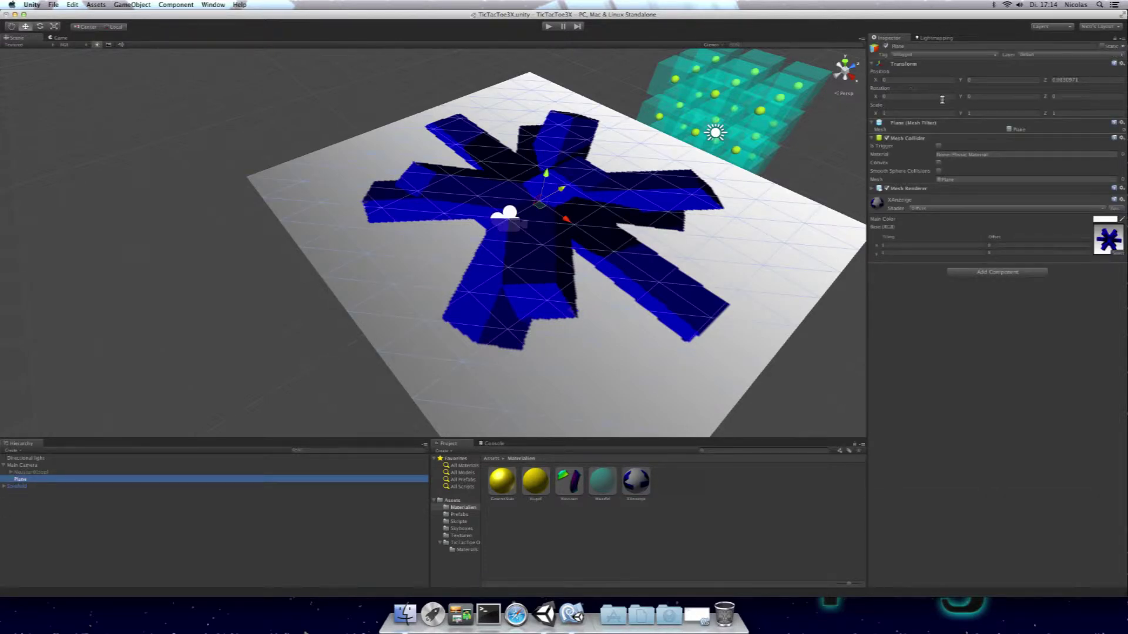
Stand the Plane upright with rotation X 90 and Y 180.
{"action": "left_click", "coordinate": [911, 96]}
{"action": "type", "text": "90"}
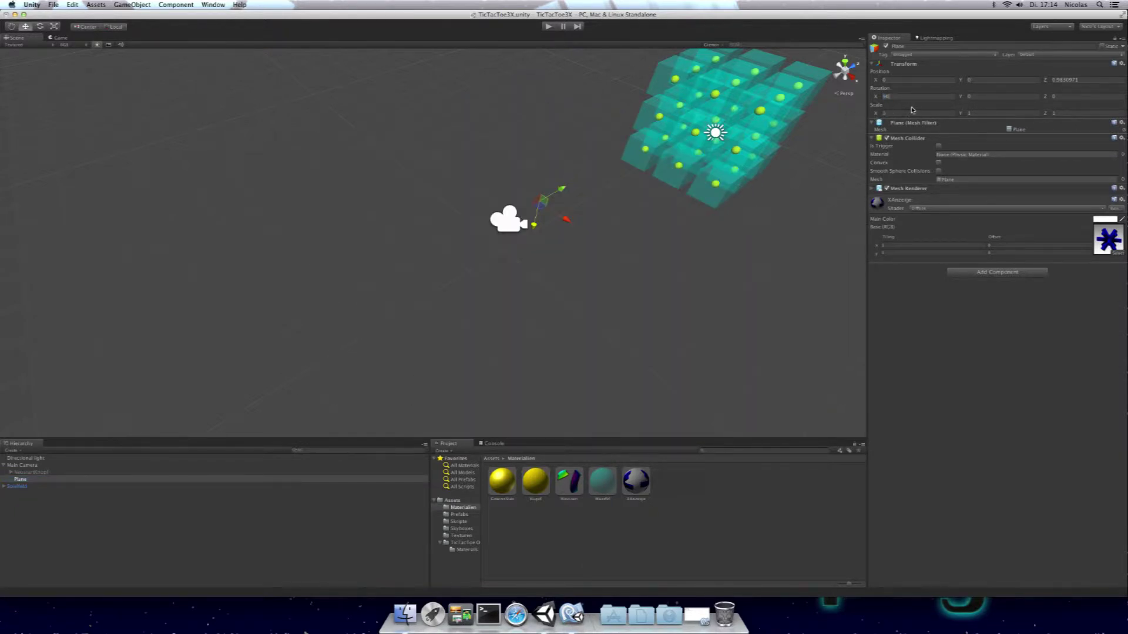
{"action": "key", "text": "BackSpace"}
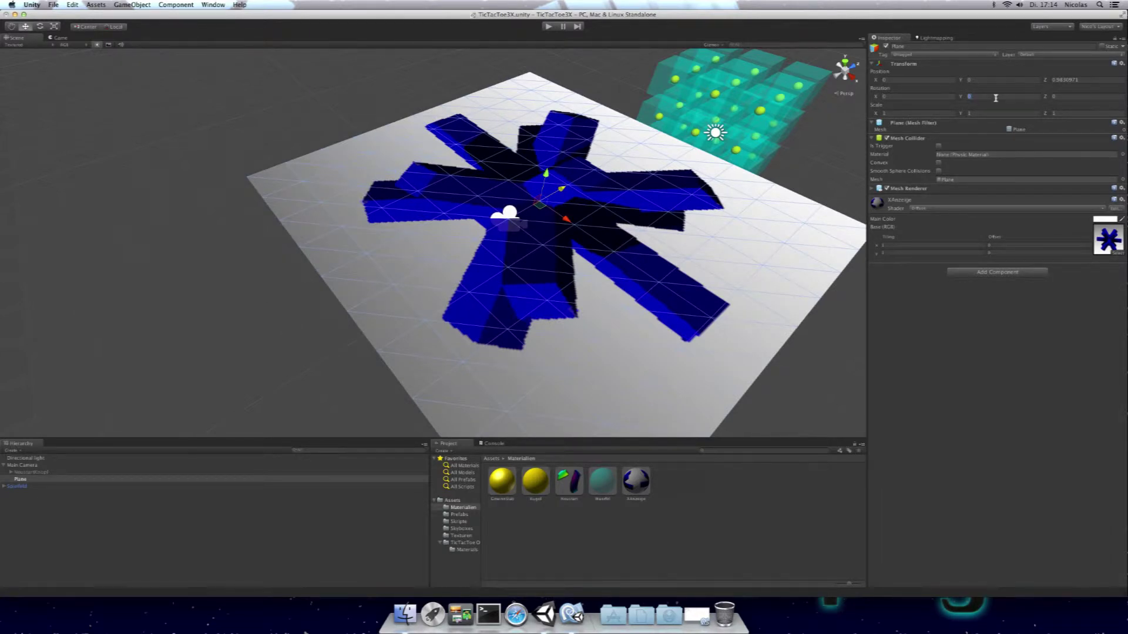
{"action": "type", "text": "180"}
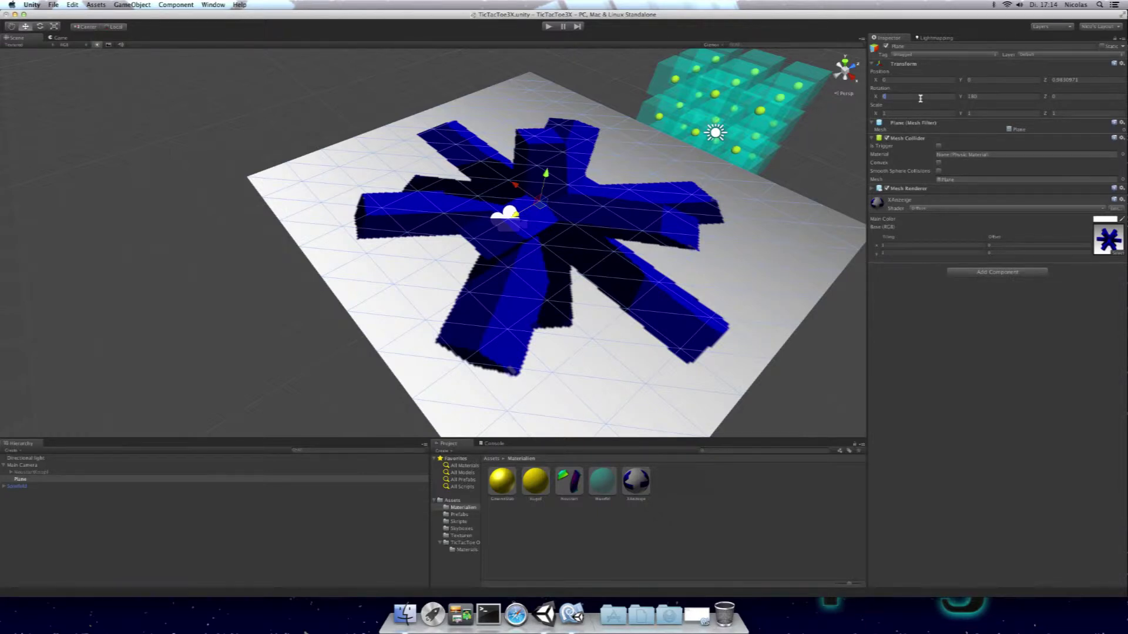
{"action": "type", "text": "90"}
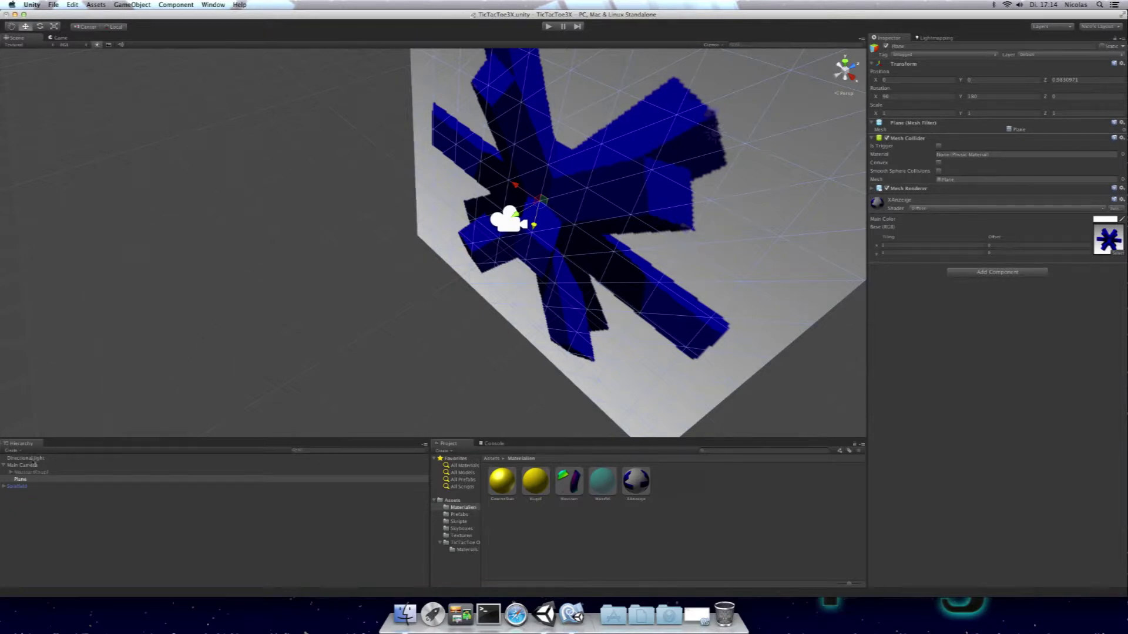
Scale the star plane to 0.25 on X, Y and Z.
{"action": "left_click", "coordinate": [59, 472]}
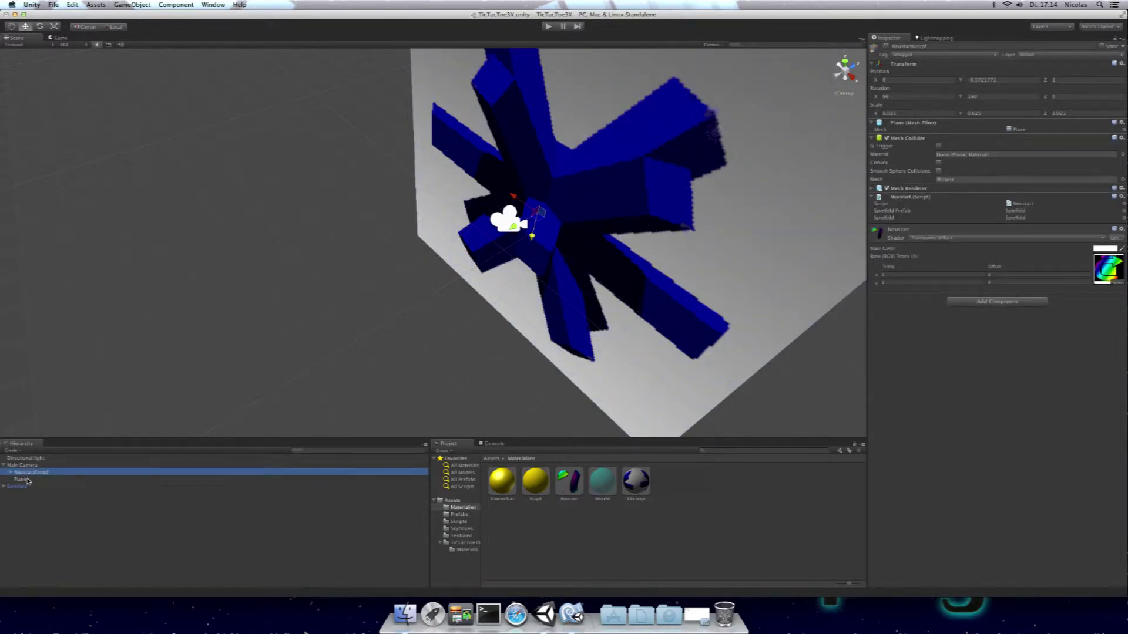
{"action": "left_click", "coordinate": [27, 479]}
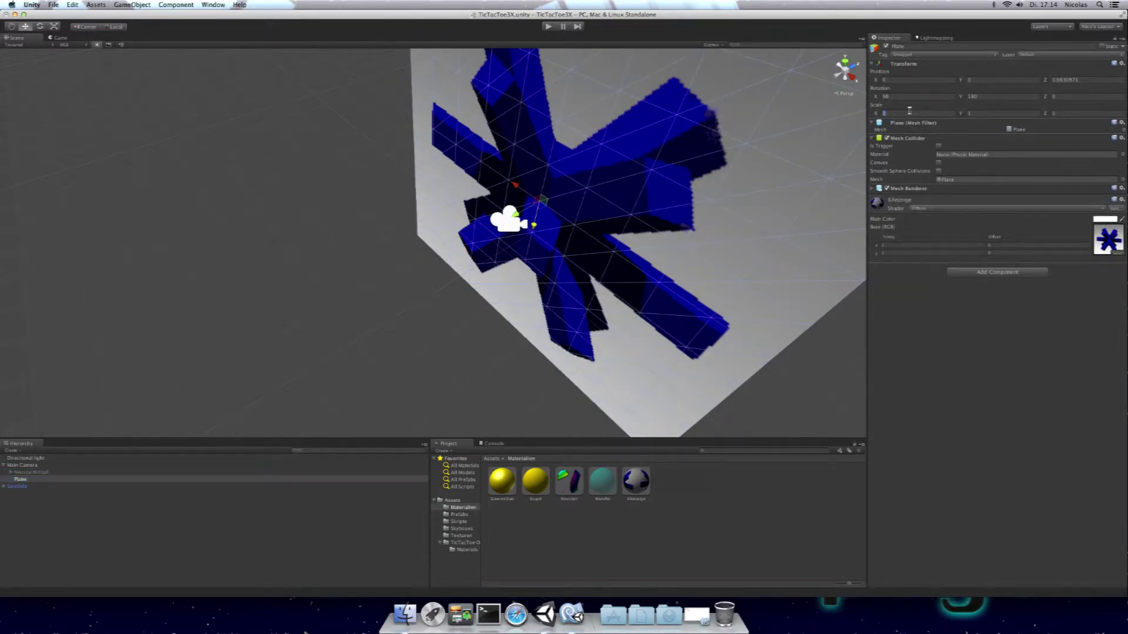
{"action": "type", "text": "0.25"}
{"action": "left_click", "coordinate": [987, 111]}
{"action": "type", "text": "0.25"}
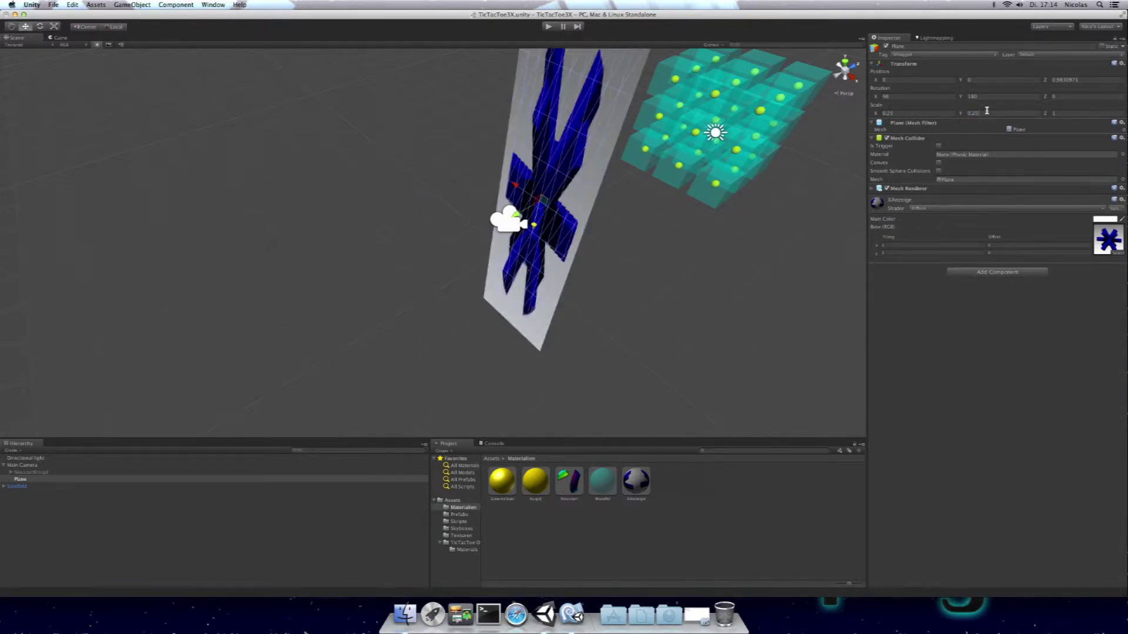
{"action": "type", "text": "0.25"}
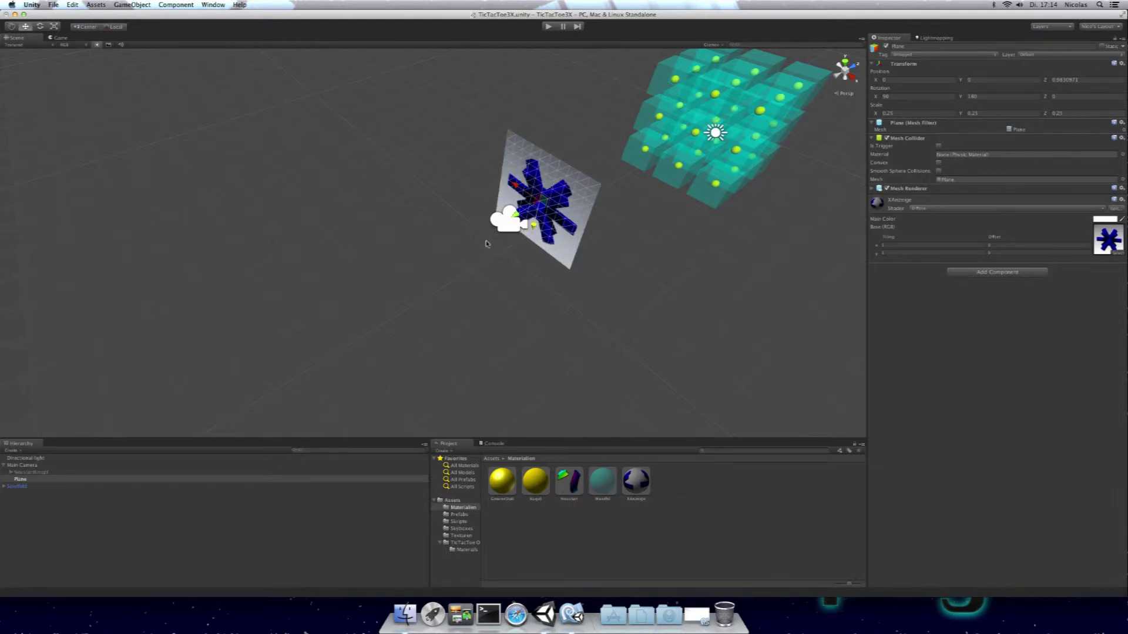
Deactivate the NeustartKnopf object and reselect the star plane.
{"action": "left_click", "coordinate": [24, 472]}
{"action": "left_click", "coordinate": [886, 48]}
{"action": "left_click", "coordinate": [885, 47]}
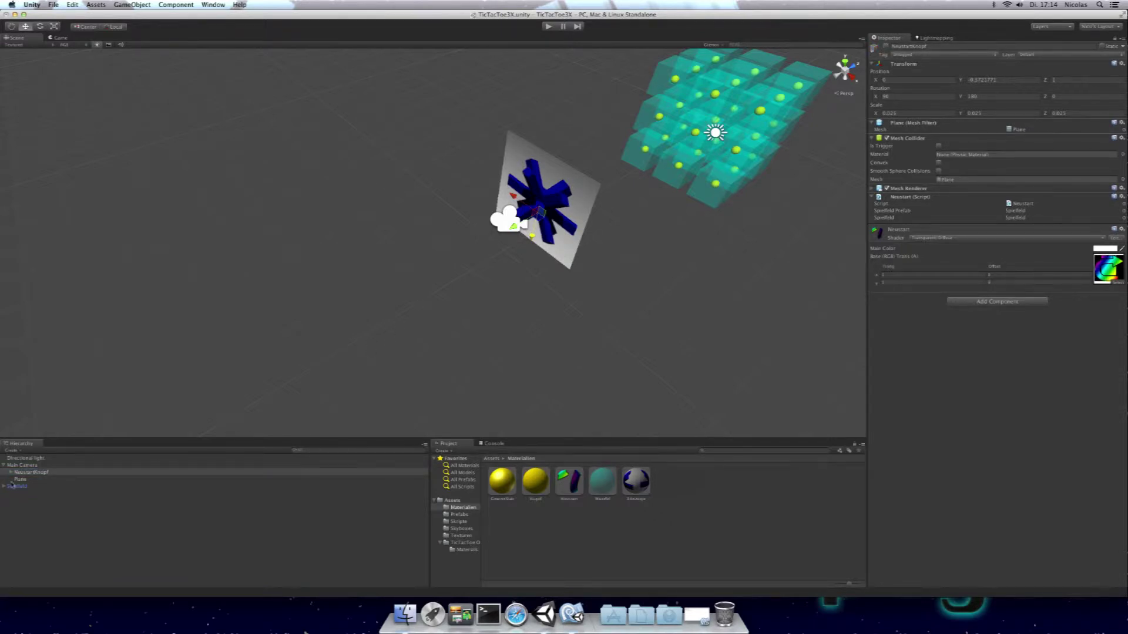
{"action": "left_click", "coordinate": [22, 479]}
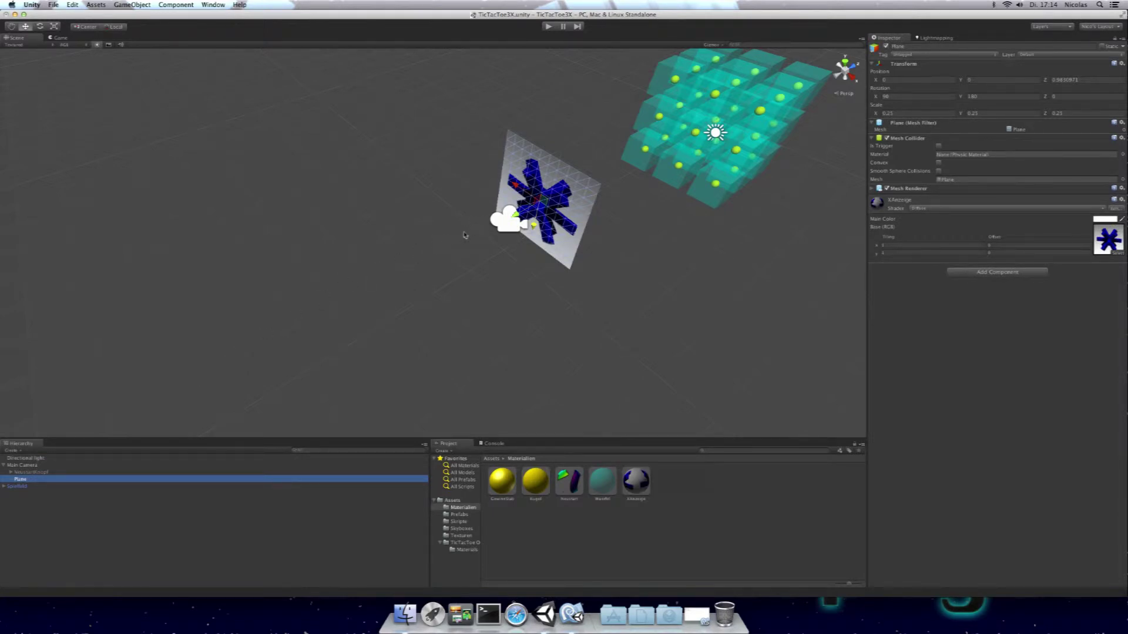
Orbit around the star plane and do a quick Play test run.
{"action": "left_click_drag", "start_coordinate": [464, 235], "coordinate": [340, 277], "text": "alt"}
{"action": "scroll", "coordinate": [353, 277], "scroll_direction": "up", "scroll_amount": 3}
{"action": "scroll", "coordinate": [351, 281], "scroll_direction": "up", "scroll_amount": 3}
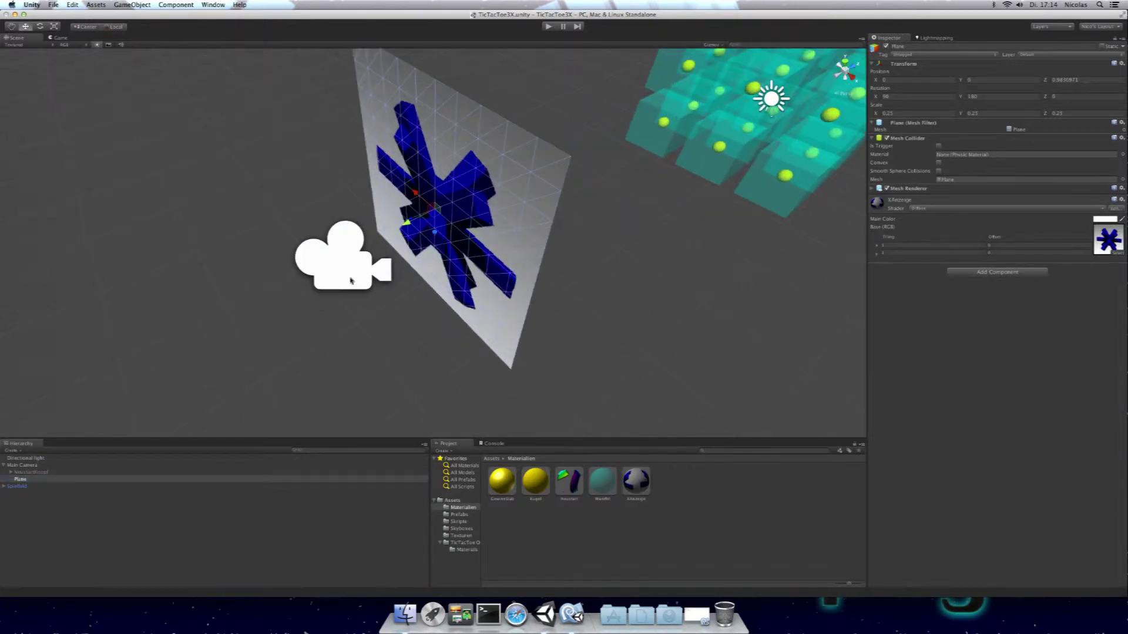
{"action": "left_click_drag", "start_coordinate": [222, 259], "coordinate": [282, 292], "text": "alt"}
{"action": "scroll", "coordinate": [181, 377], "scroll_direction": "up", "scroll_amount": 3}
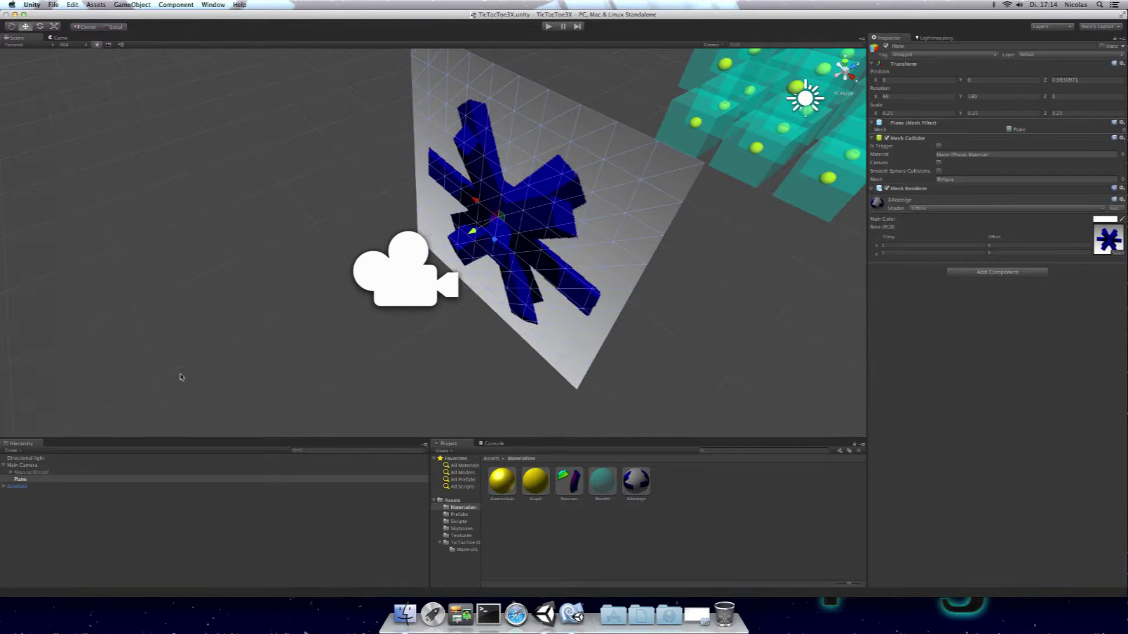
{"action": "left_click", "coordinate": [548, 27]}
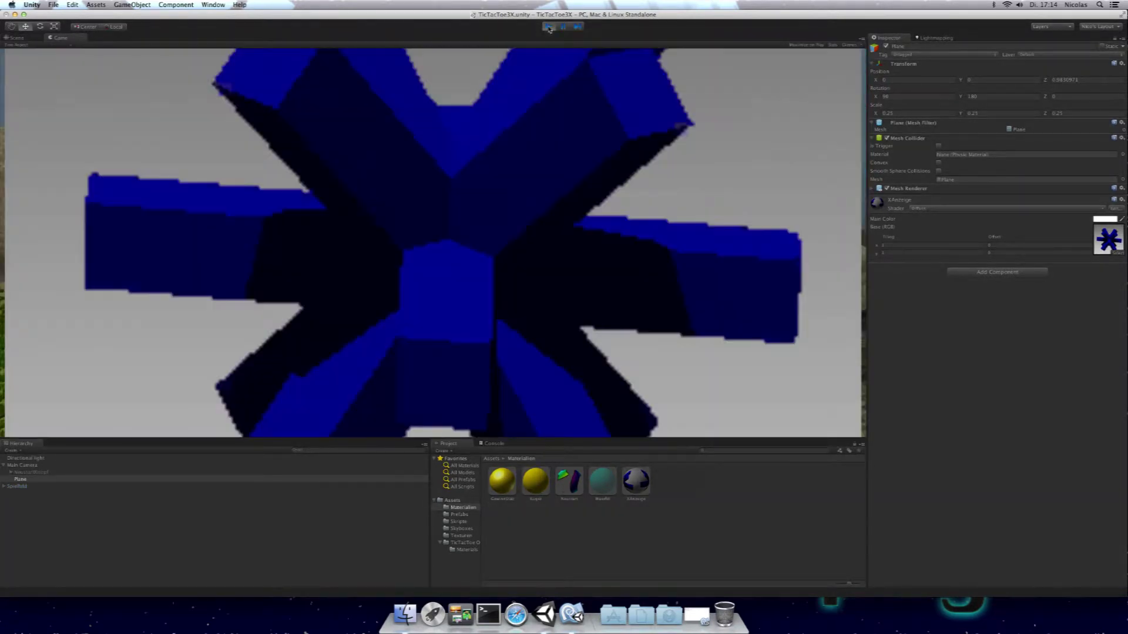
{"action": "left_click", "coordinate": [548, 27]}
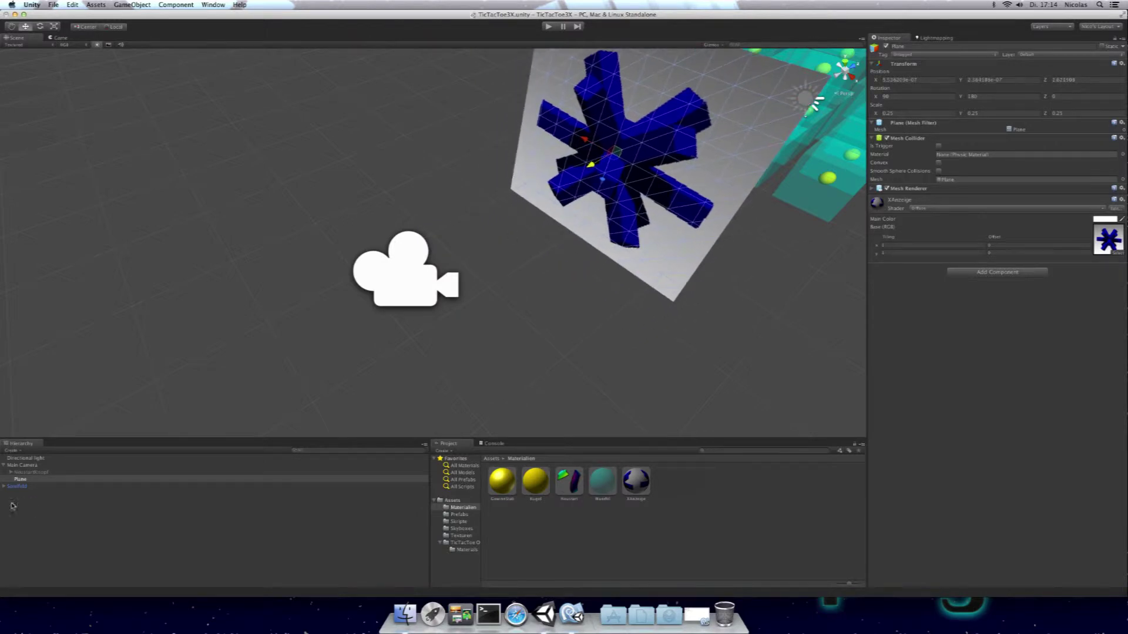
Reactivate NeustartKnopf and reselect the star plane.
{"action": "left_click", "coordinate": [22, 473]}
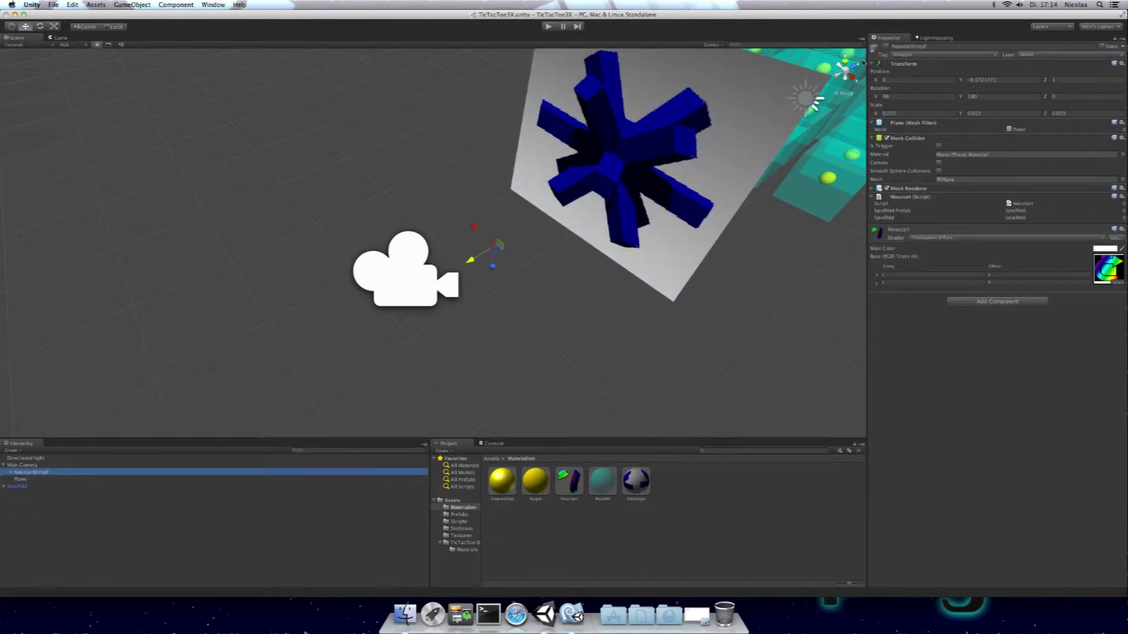
{"action": "left_click", "coordinate": [885, 47]}
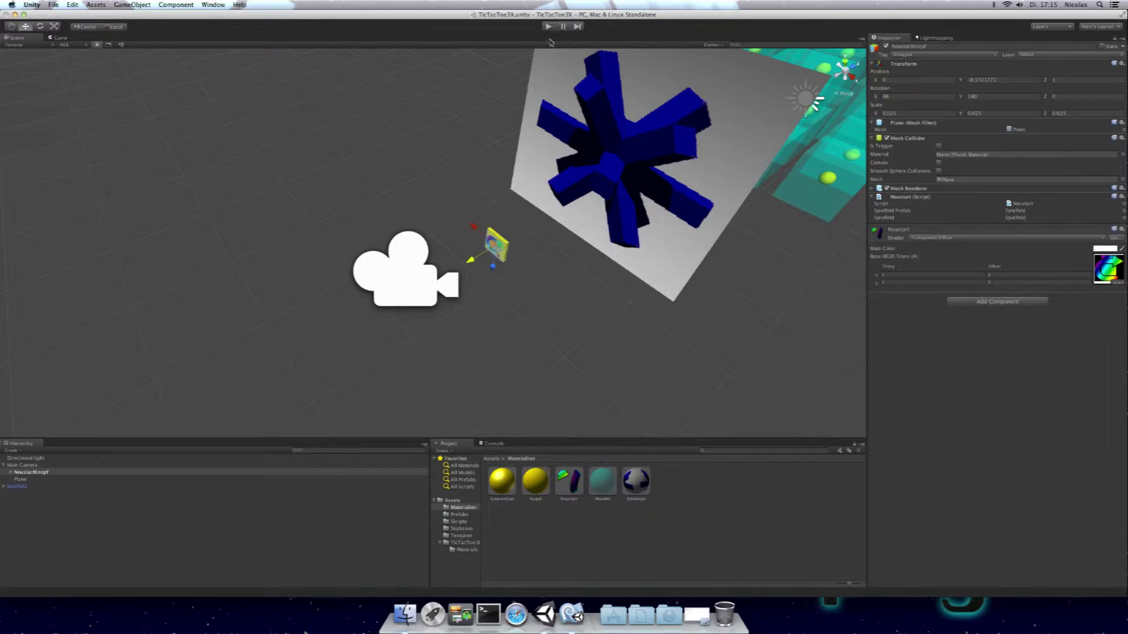
{"action": "left_click", "coordinate": [33, 480]}
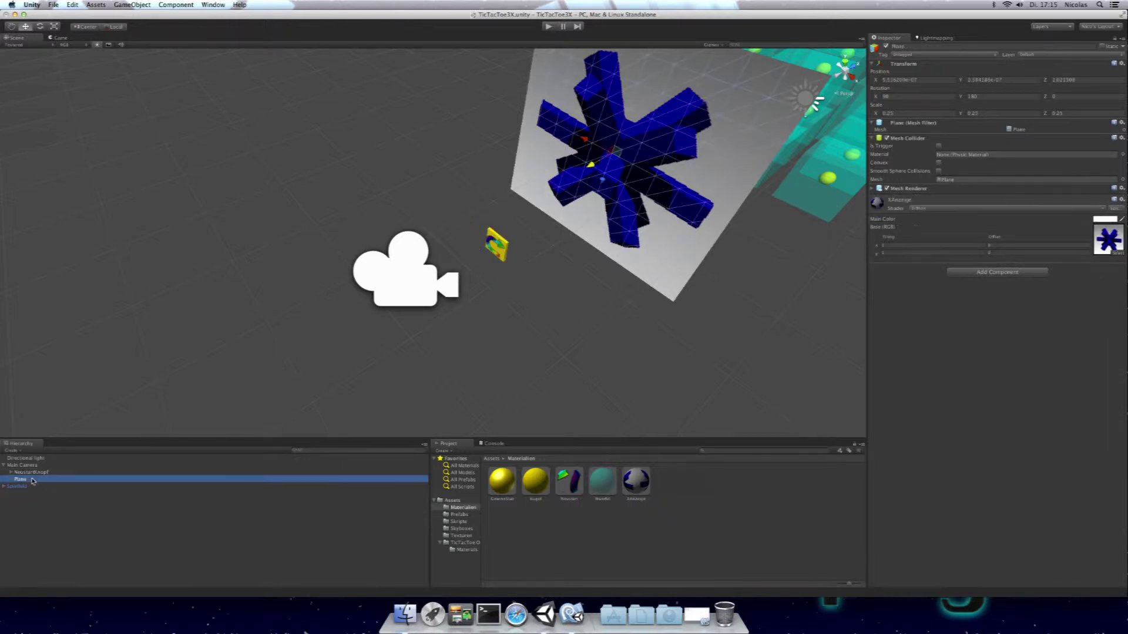
Set the star plane's X, Y and Z scale to 0.025.
{"action": "left_click", "coordinate": [890, 114]}
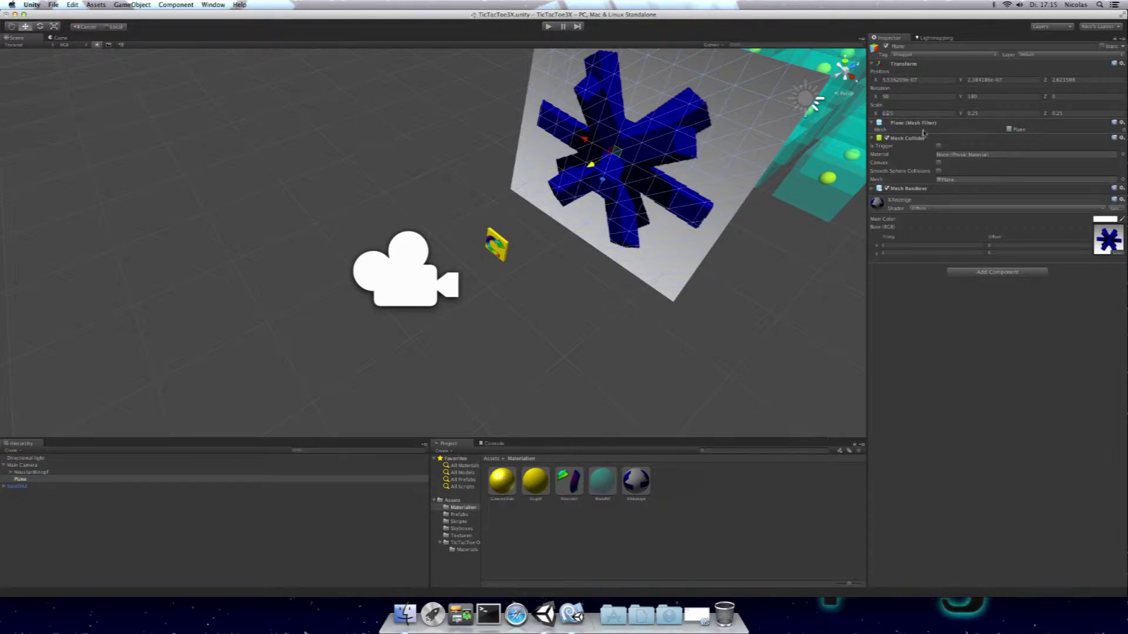
{"action": "type", "text": "0"}
{"action": "left_click", "coordinate": [973, 114]}
{"action": "type", "text": "0"}
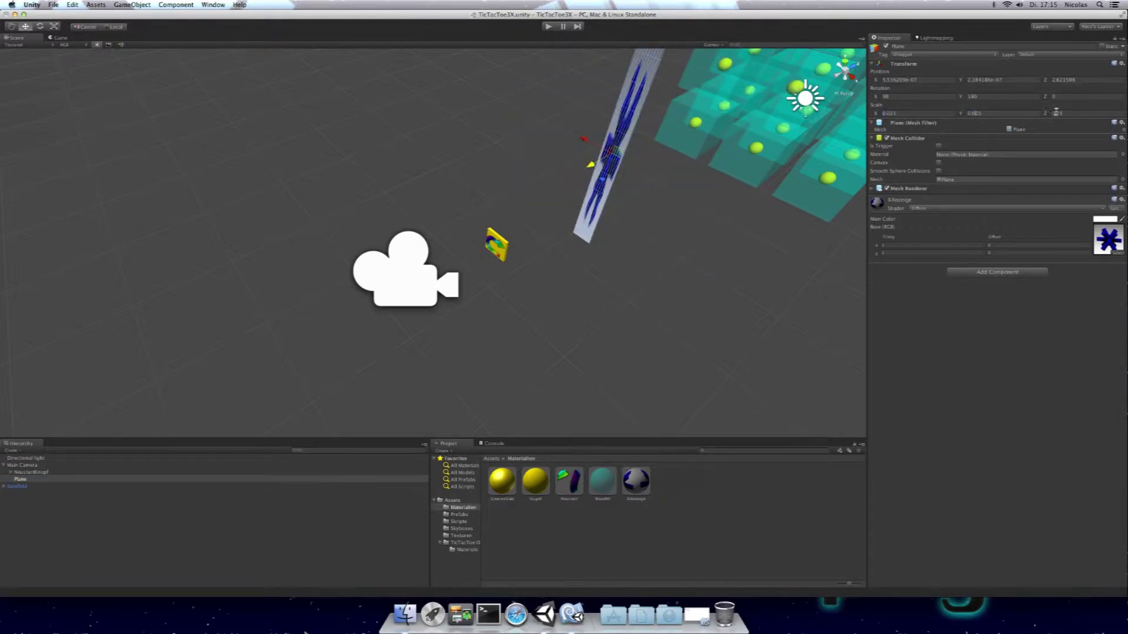
{"action": "left_click", "coordinate": [1057, 114]}
{"action": "type", "text": "0.02"}
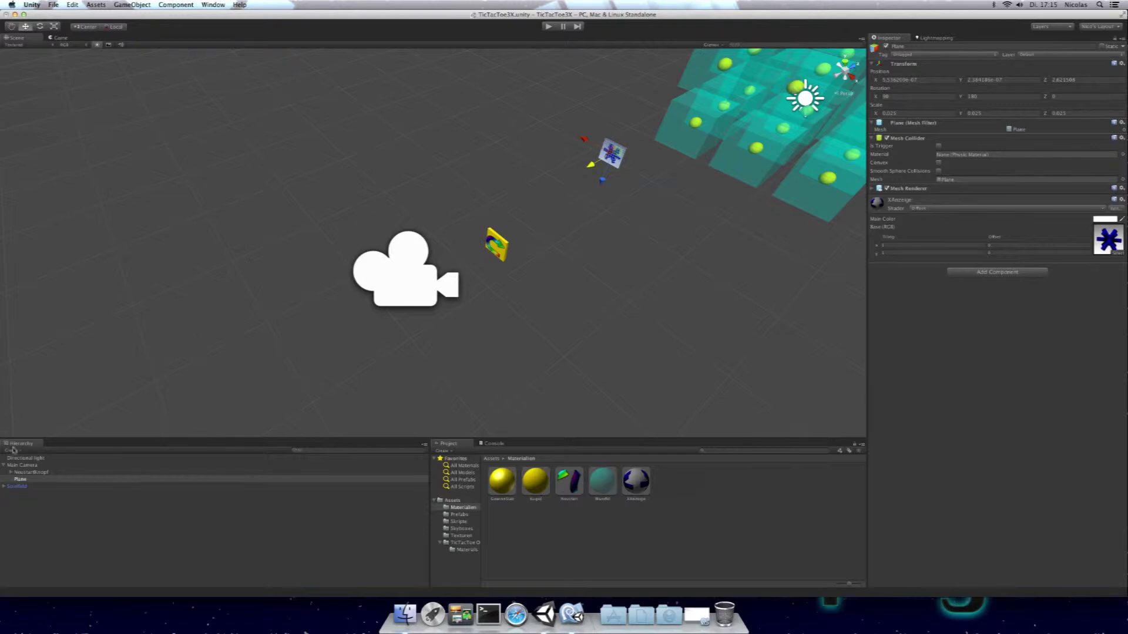
Switch NeustartKnopf off again and reselect the star plane.
{"action": "left_click", "coordinate": [32, 472]}
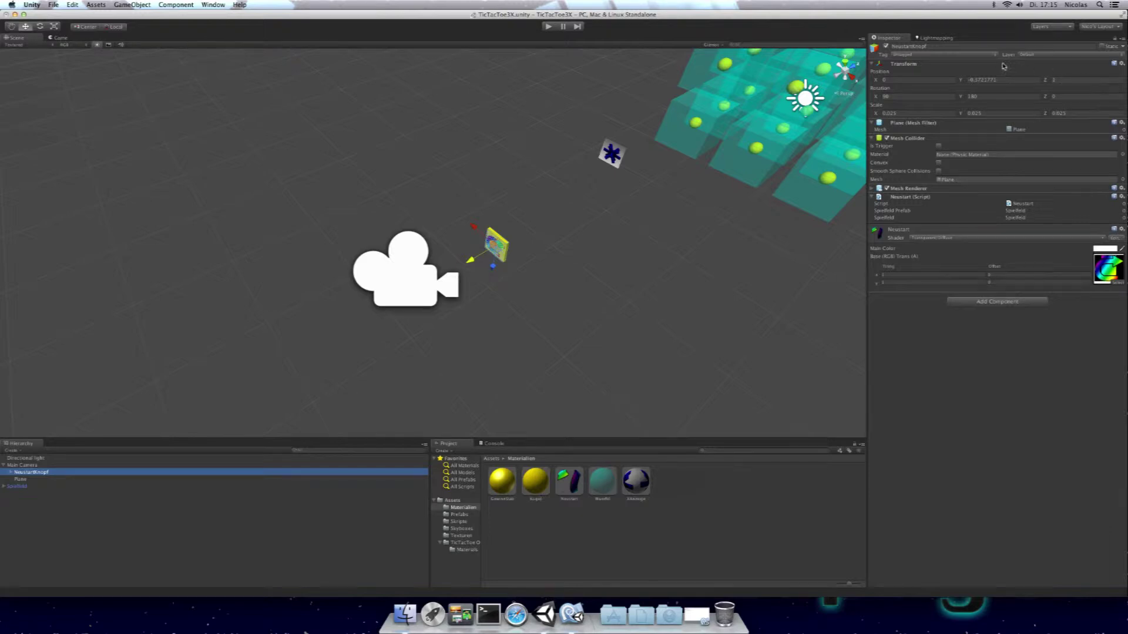
{"action": "left_click", "coordinate": [886, 47]}
{"action": "left_click", "coordinate": [609, 155]}
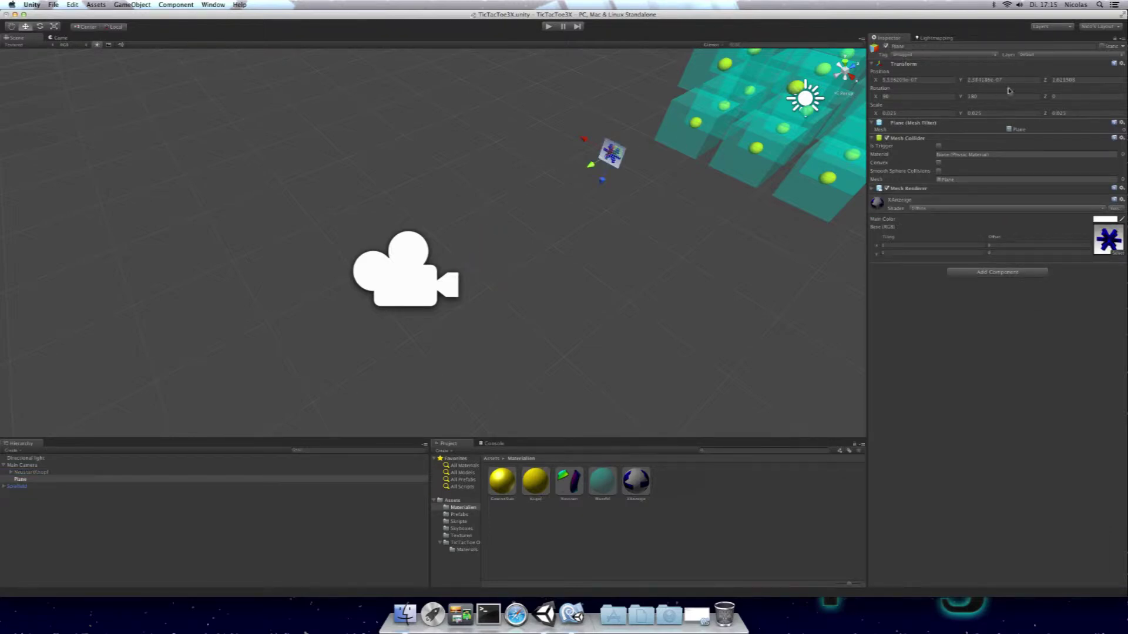
{"action": "left_click", "coordinate": [907, 48]}
Rename the plane Anzeige and centre it on the camera at position 0.
{"action": "type", "text": "X"}
{"action": "key", "text": "Return"}
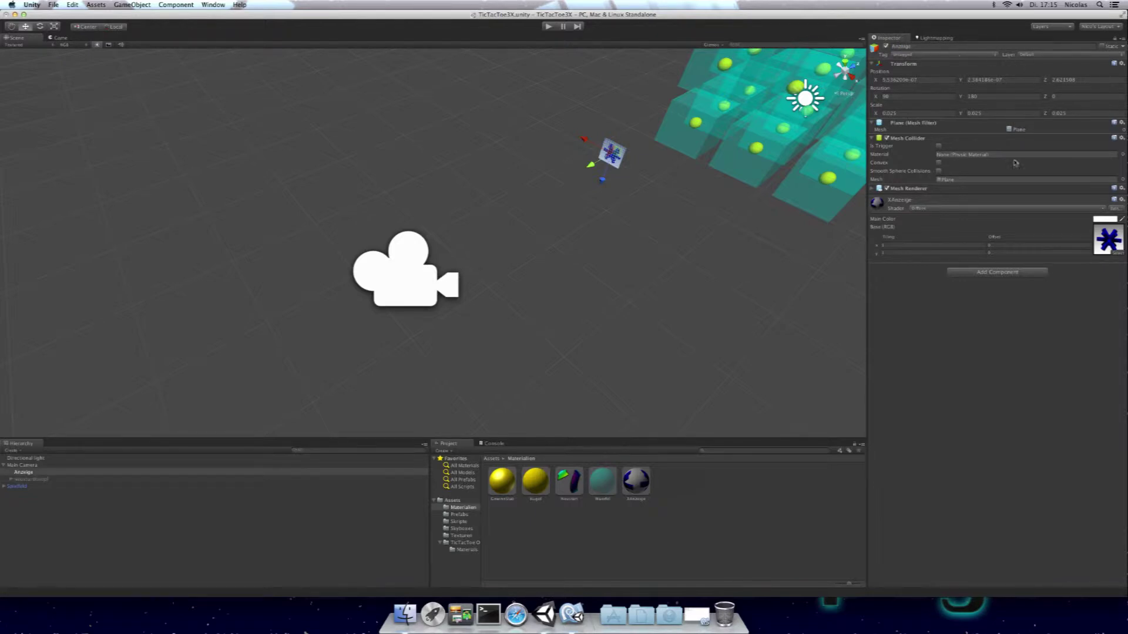
{"action": "left_click", "coordinate": [926, 82]}
{"action": "type", "text": "0"}
{"action": "left_click", "coordinate": [1005, 80]}
{"action": "type", "text": "0"}
{"action": "left_click", "coordinate": [1092, 80]}
{"action": "type", "text": "0"}
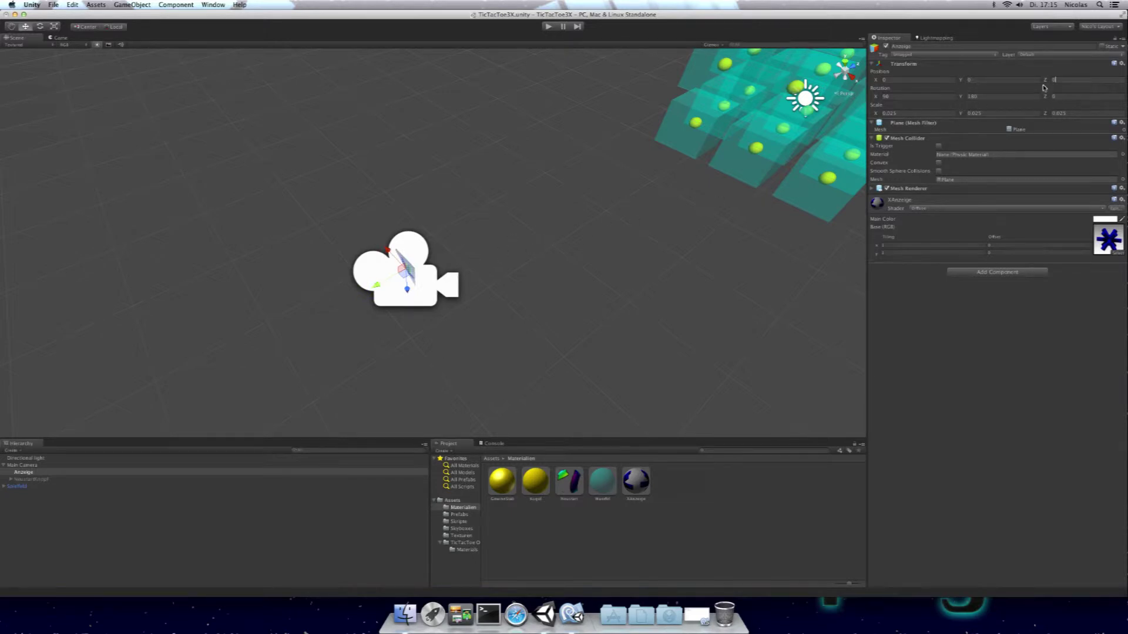
{"action": "type", "text": "8"}
Test-run the scene, then set Anzeige's scale to 0.02 on all three axes.
{"action": "left_click", "coordinate": [548, 26]}
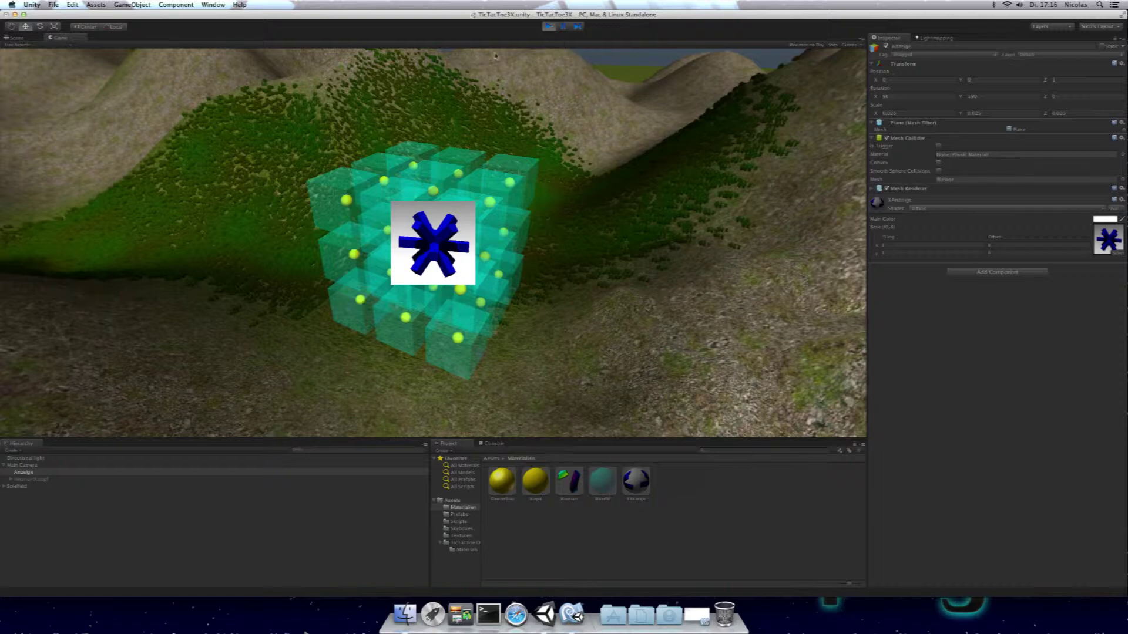
{"action": "left_click", "coordinate": [547, 28]}
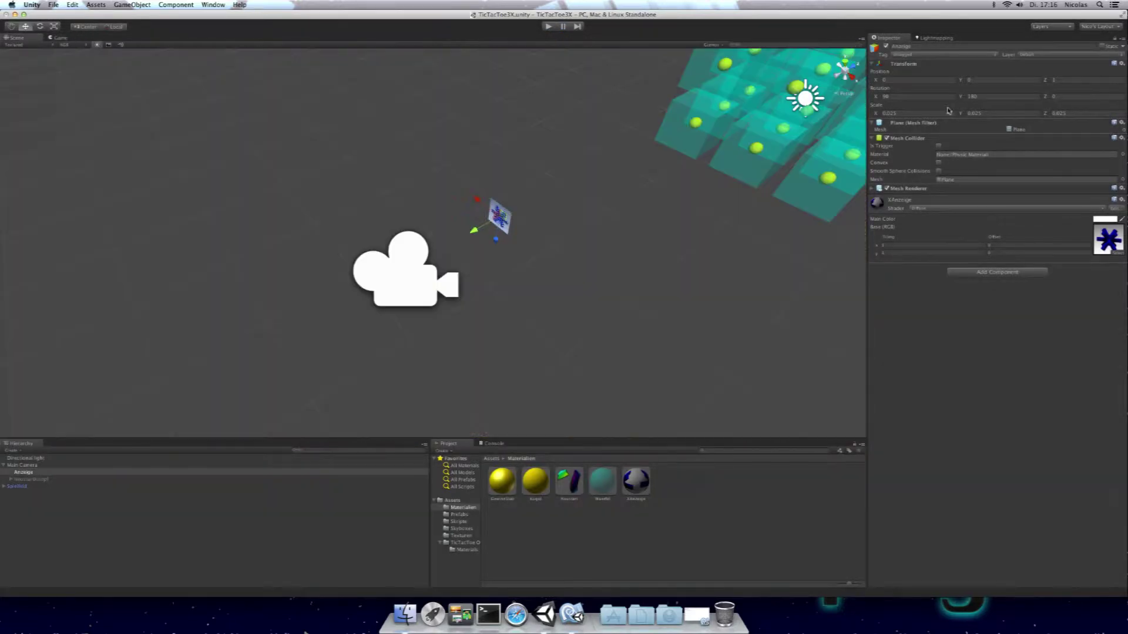
{"action": "left_click", "coordinate": [898, 113]}
{"action": "left_click", "coordinate": [911, 111]}
{"action": "key", "text": "BackSpace"}
{"action": "left_click", "coordinate": [1009, 112]}
{"action": "key", "text": "BackSpace"}
{"action": "left_click", "coordinate": [1097, 113]}
{"action": "left_click", "coordinate": [1095, 113]}
{"action": "key", "text": "BackSpace"}
Play the game and orbit the camera to see the blue X in front of the grid.
{"action": "left_click", "coordinate": [548, 26]}
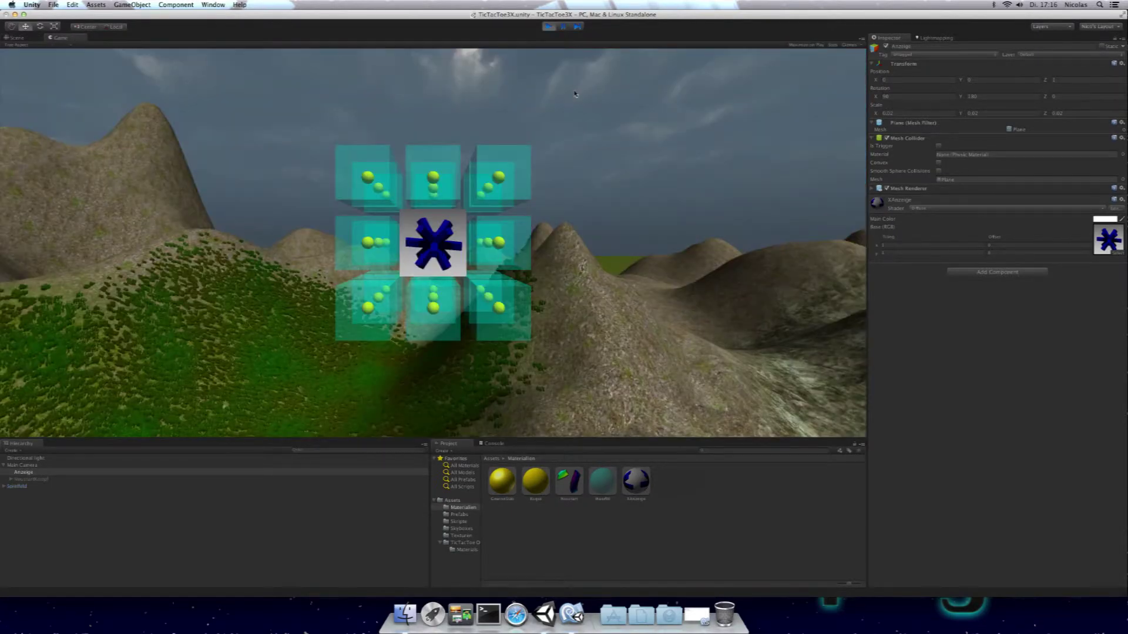
{"action": "left_click_drag", "start_coordinate": [541, 157], "coordinate": [261, 189]}
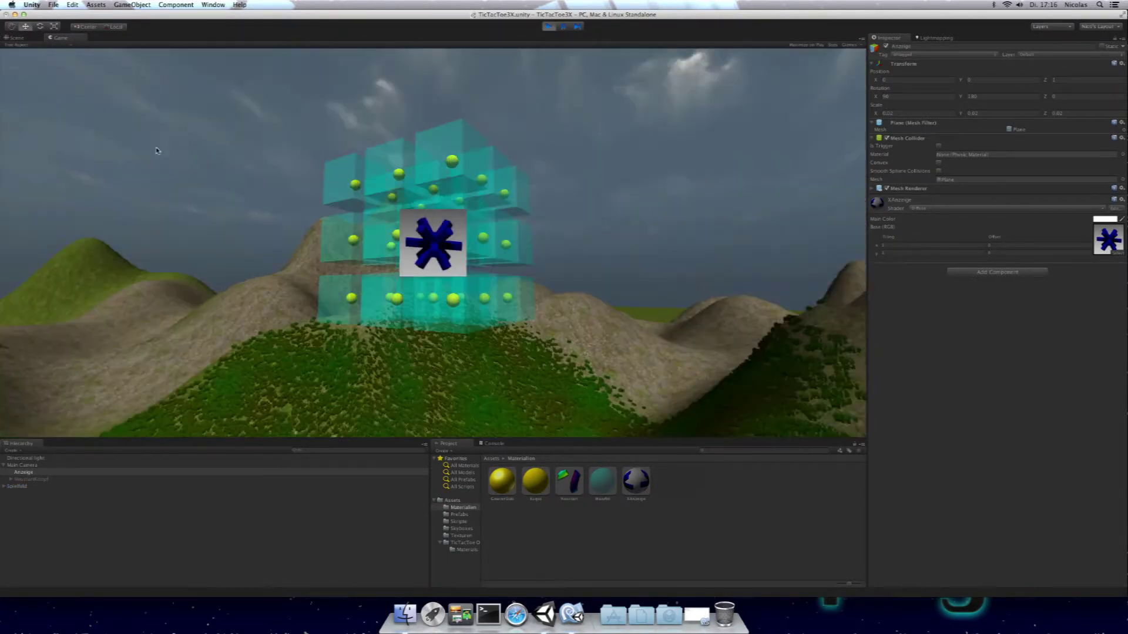
{"action": "left_click_drag", "start_coordinate": [262, 189], "coordinate": [218, 231]}
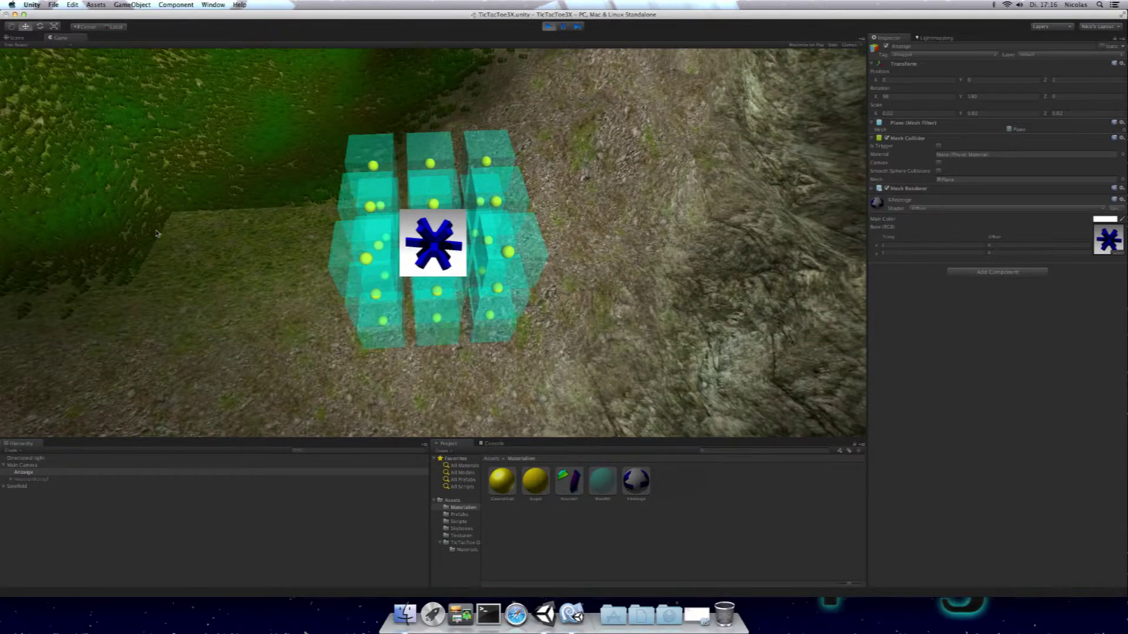
{"action": "left_click_drag", "start_coordinate": [159, 233], "coordinate": [295, 139]}
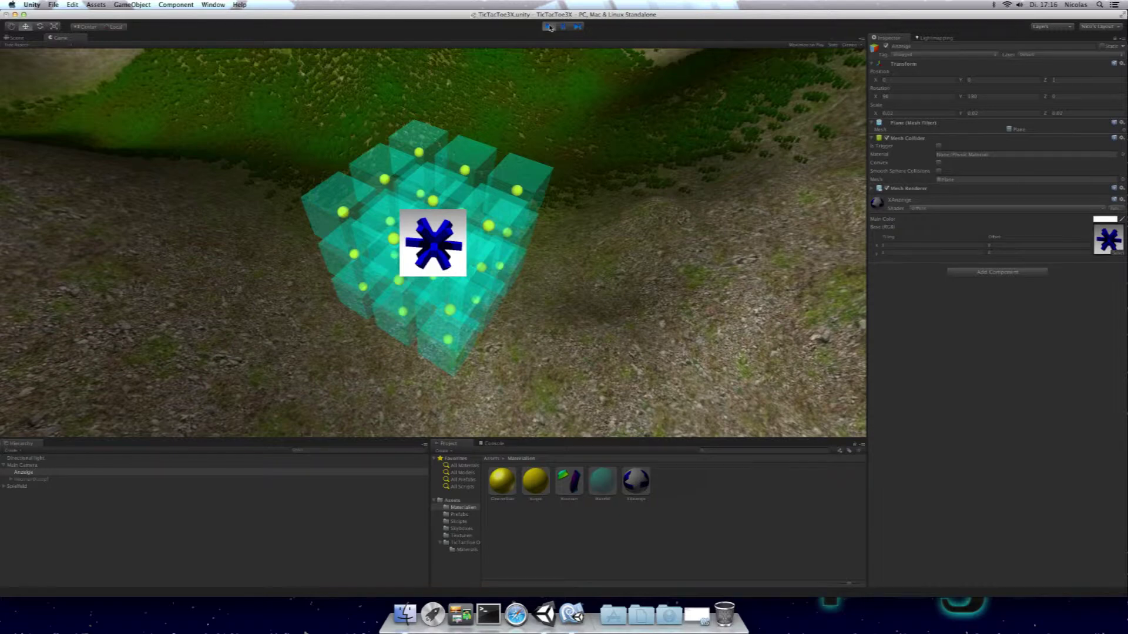
Move the Anzeige plane up and to the right and test its placement.
{"action": "left_click", "coordinate": [549, 27]}
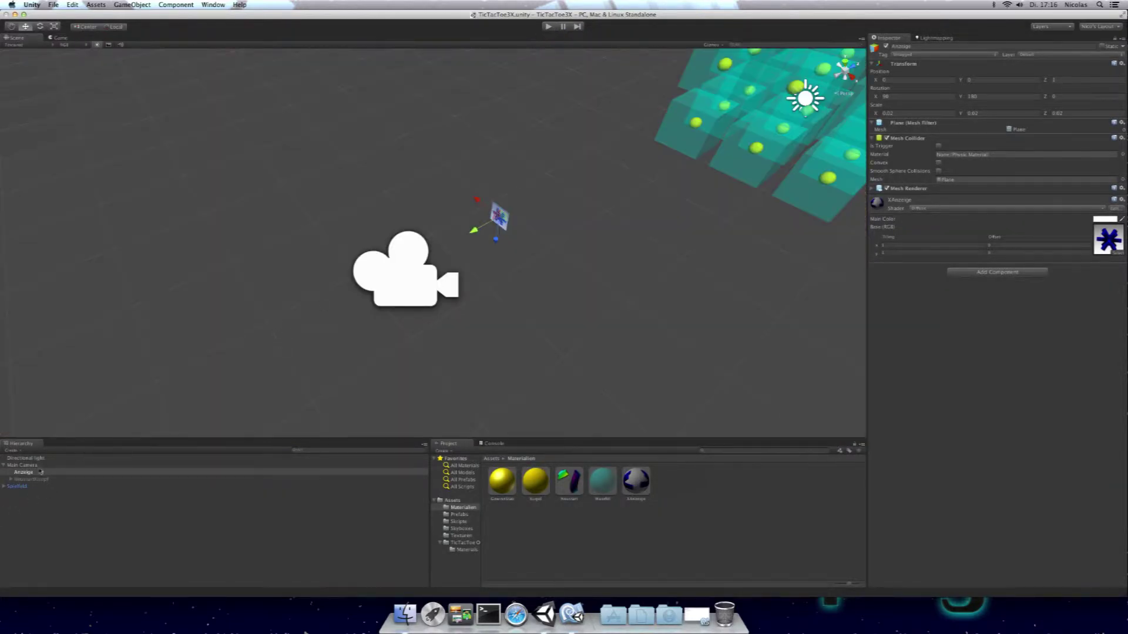
{"action": "left_click", "coordinate": [31, 472]}
{"action": "left_click_drag", "start_coordinate": [492, 239], "coordinate": [517, 139]}
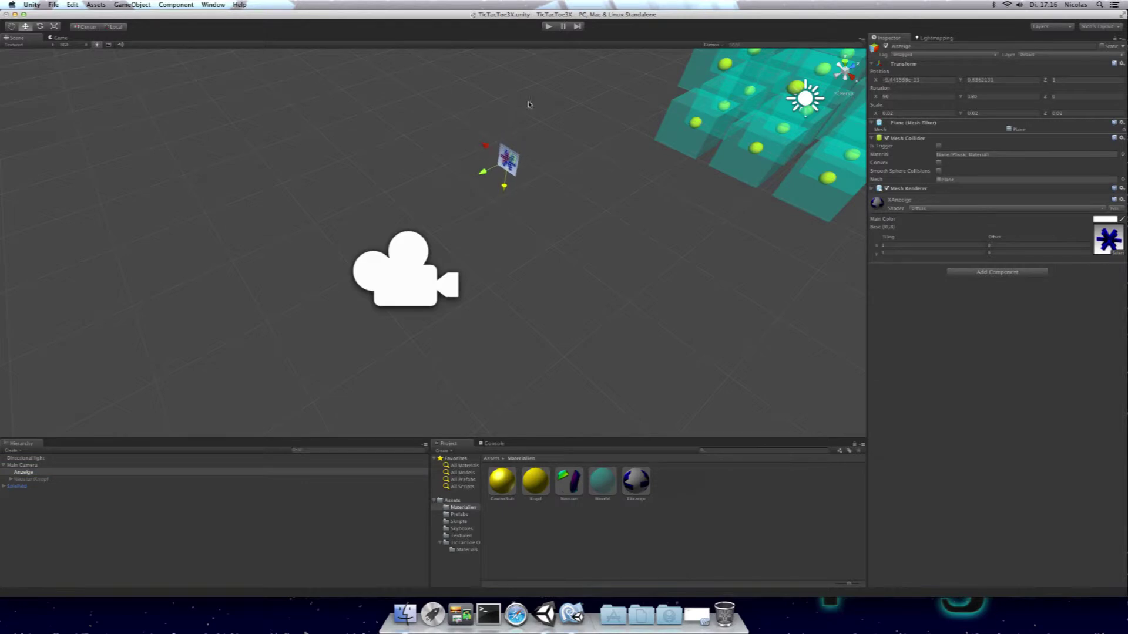
{"action": "left_click", "coordinate": [548, 27]}
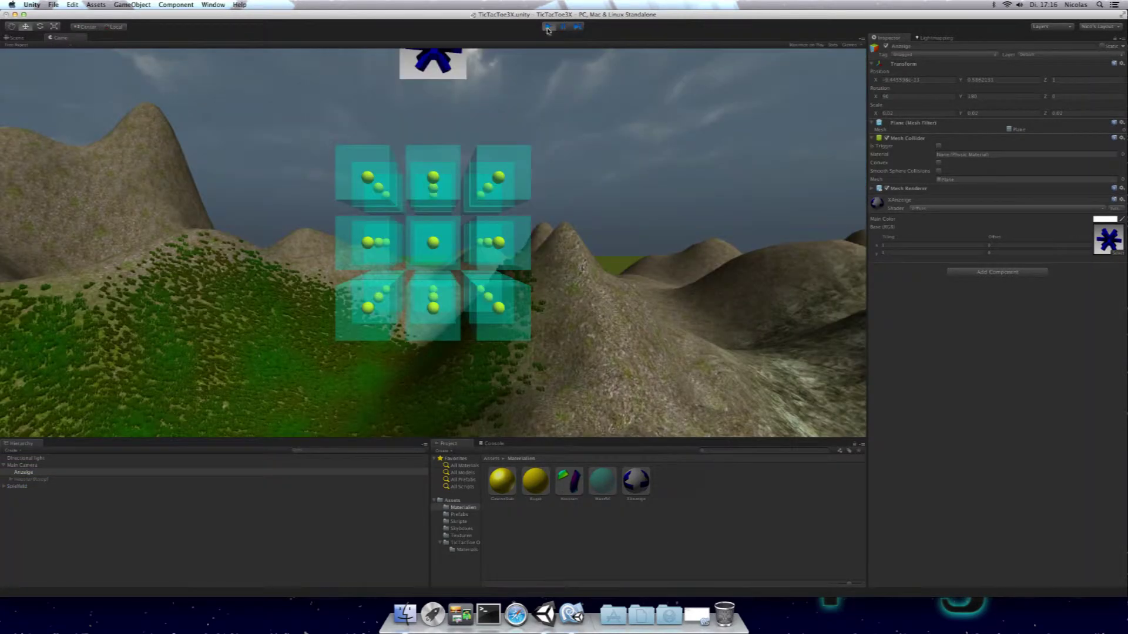
{"action": "left_click", "coordinate": [549, 27]}
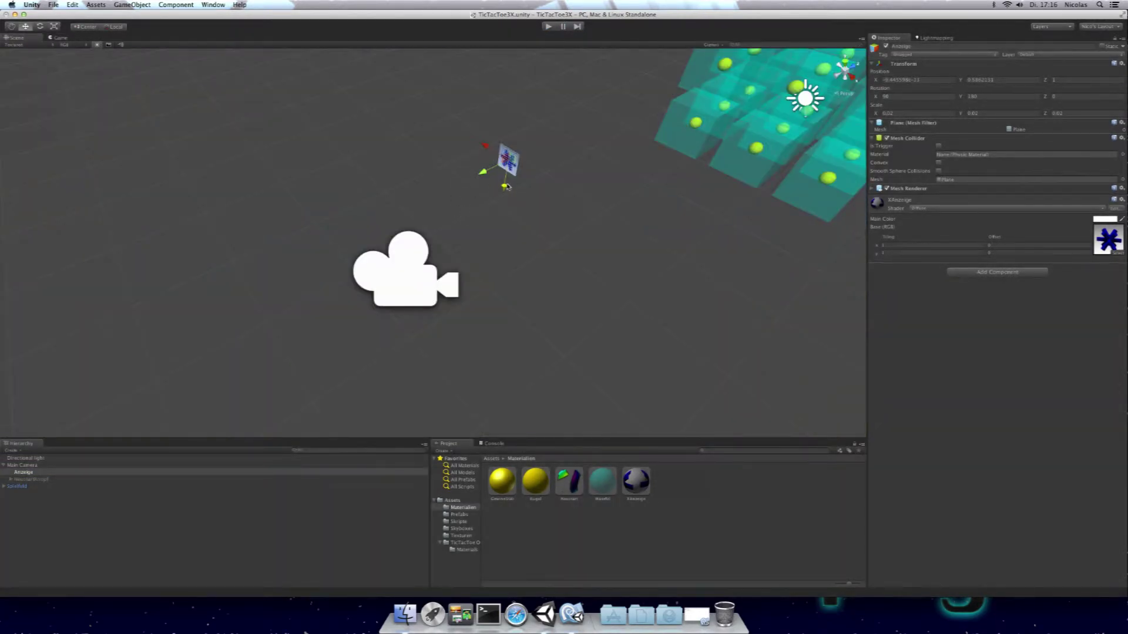
Nudge Anzeige back down and re-test, orbiting the game camera around the grid.
{"action": "left_click_drag", "start_coordinate": [506, 183], "coordinate": [503, 199]}
{"action": "left_click", "coordinate": [547, 27]}
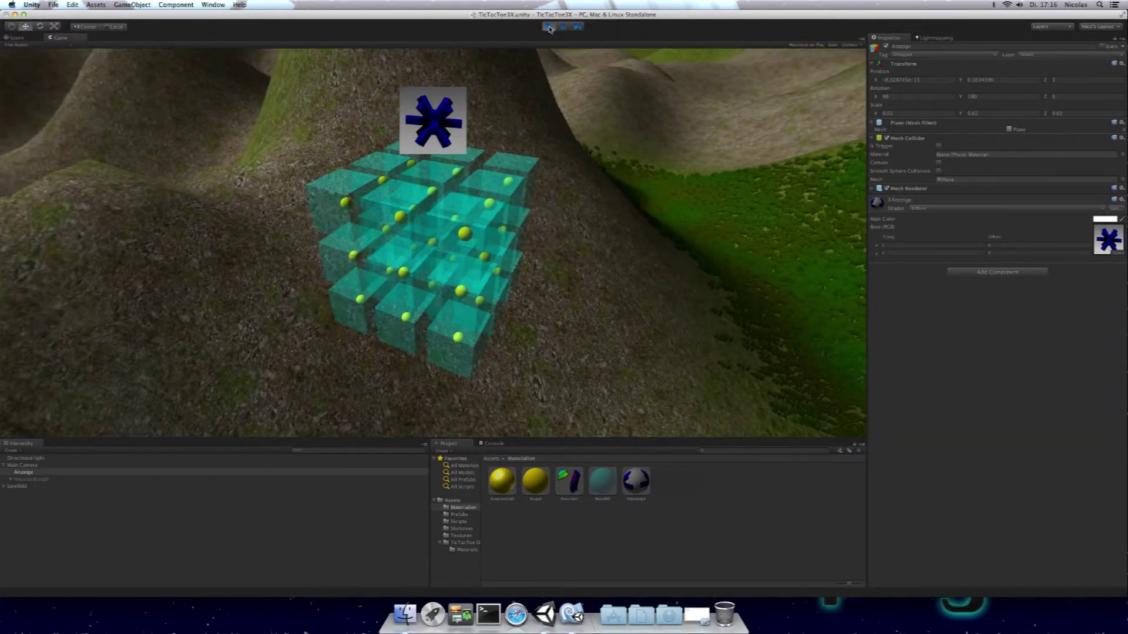
{"action": "left_click", "coordinate": [548, 28]}
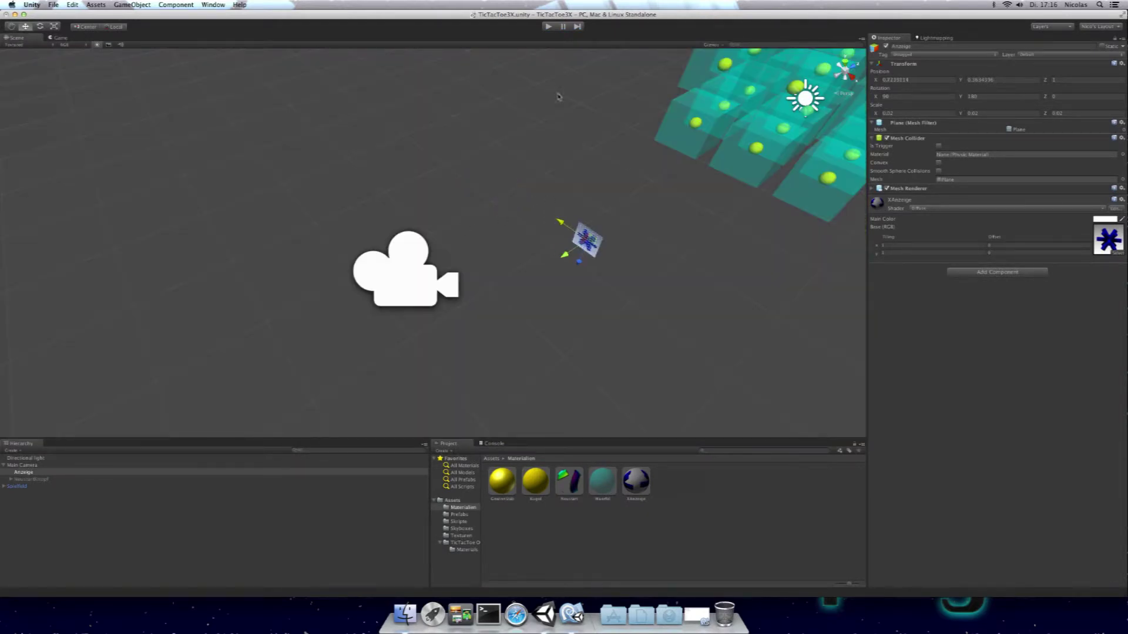
{"action": "left_click", "coordinate": [548, 26]}
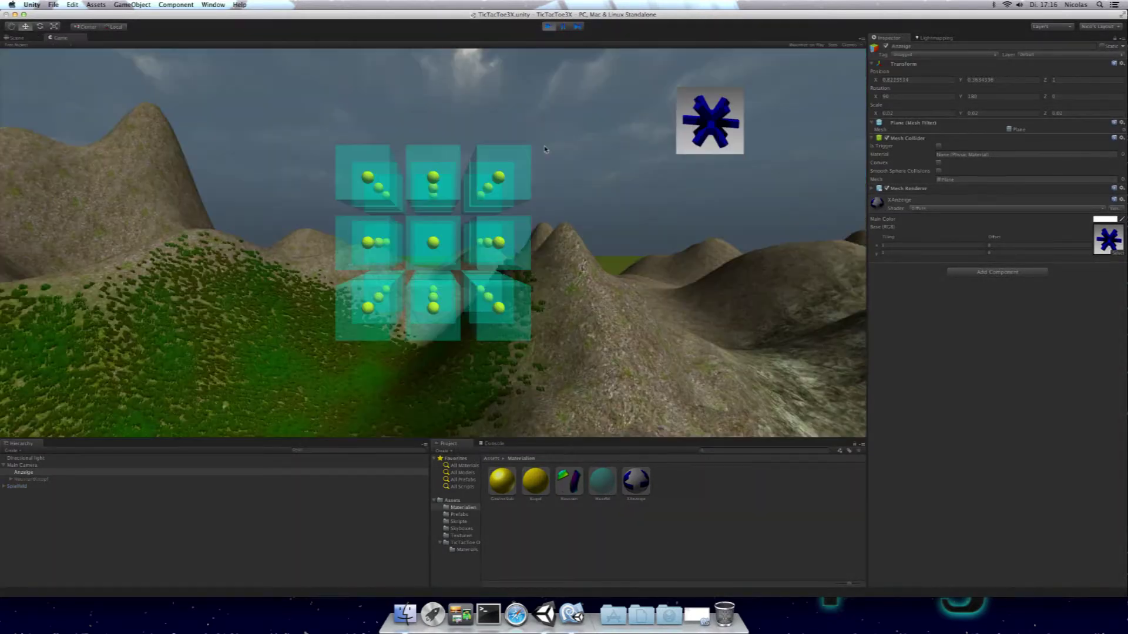
{"action": "left_click_drag", "start_coordinate": [561, 183], "coordinate": [489, 98]}
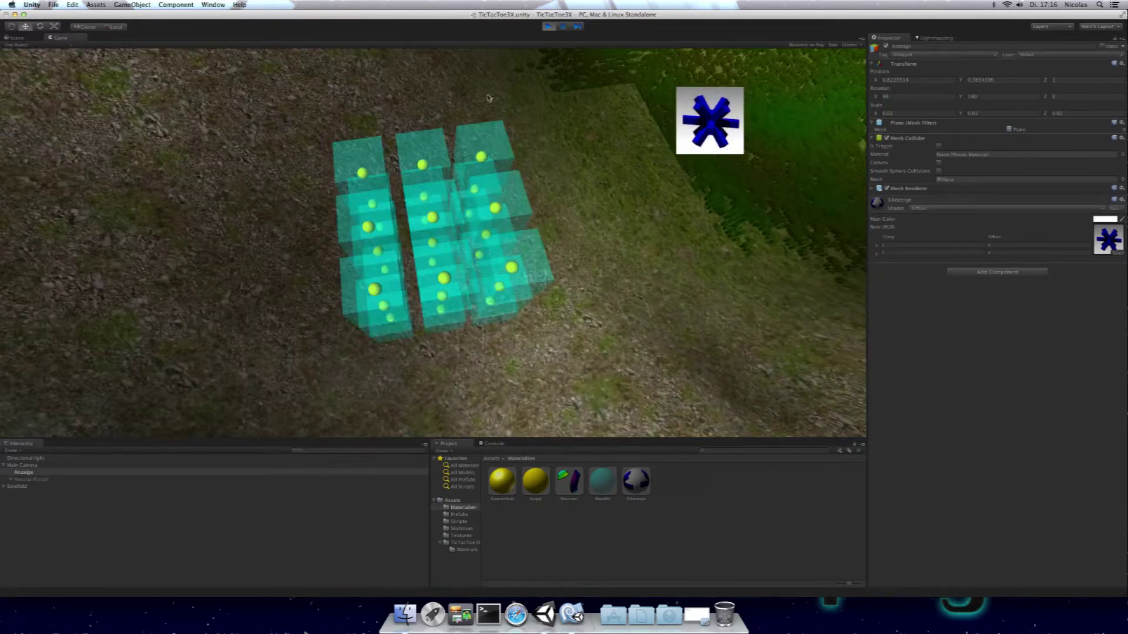
{"action": "left_click", "coordinate": [549, 28]}
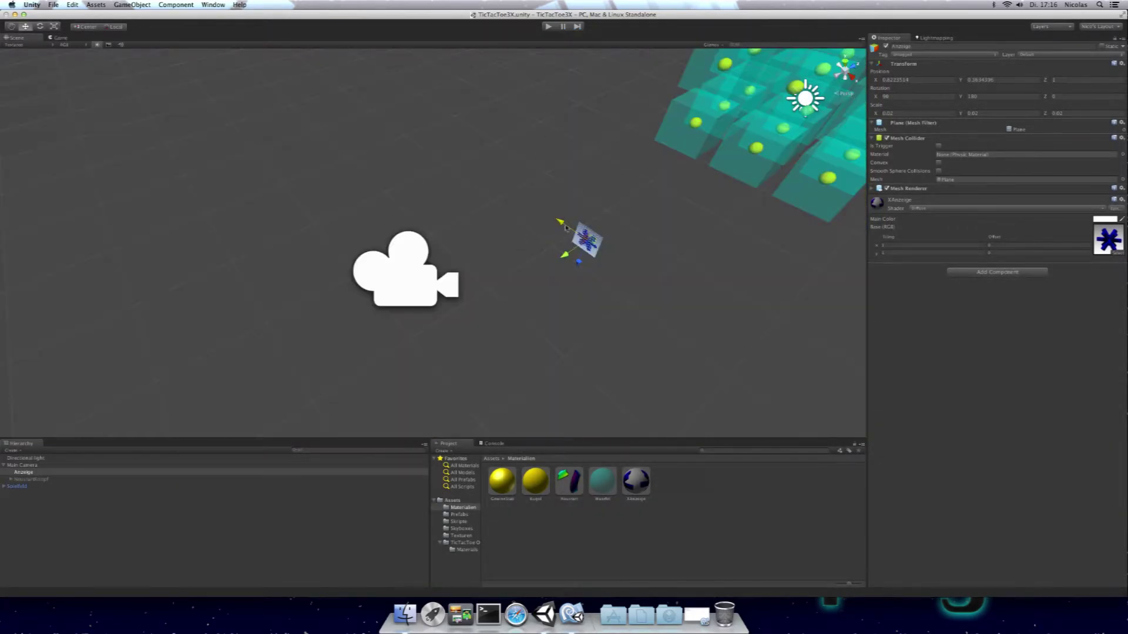
Shift the star plane closer to the grid and test-run it again.
{"action": "left_click_drag", "start_coordinate": [560, 224], "coordinate": [528, 203]}
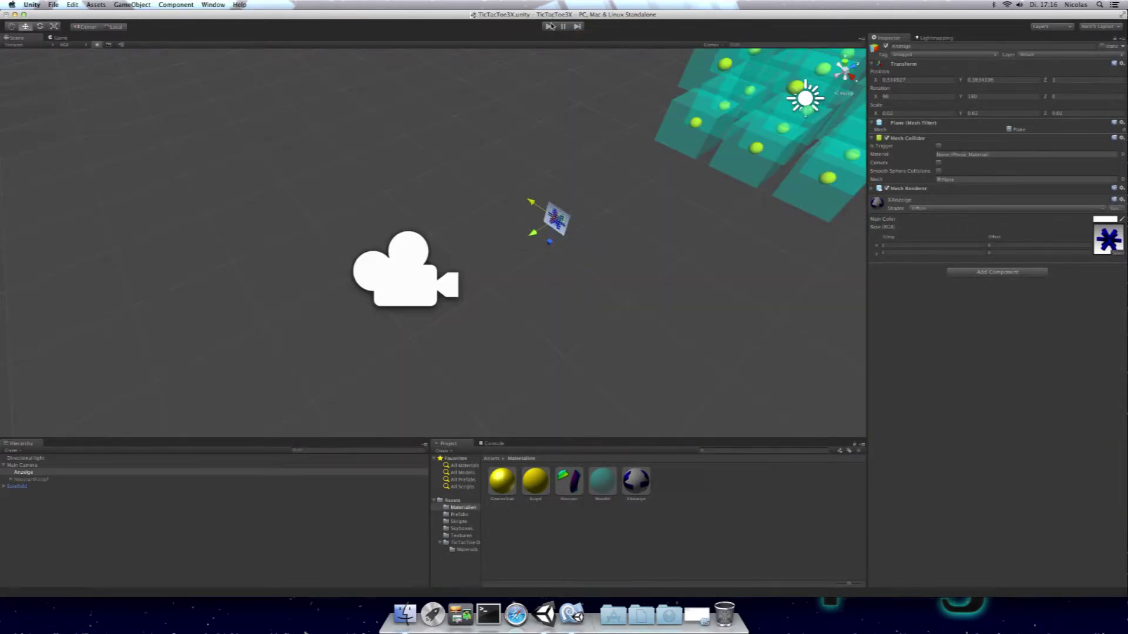
{"action": "key", "text": "super+p"}
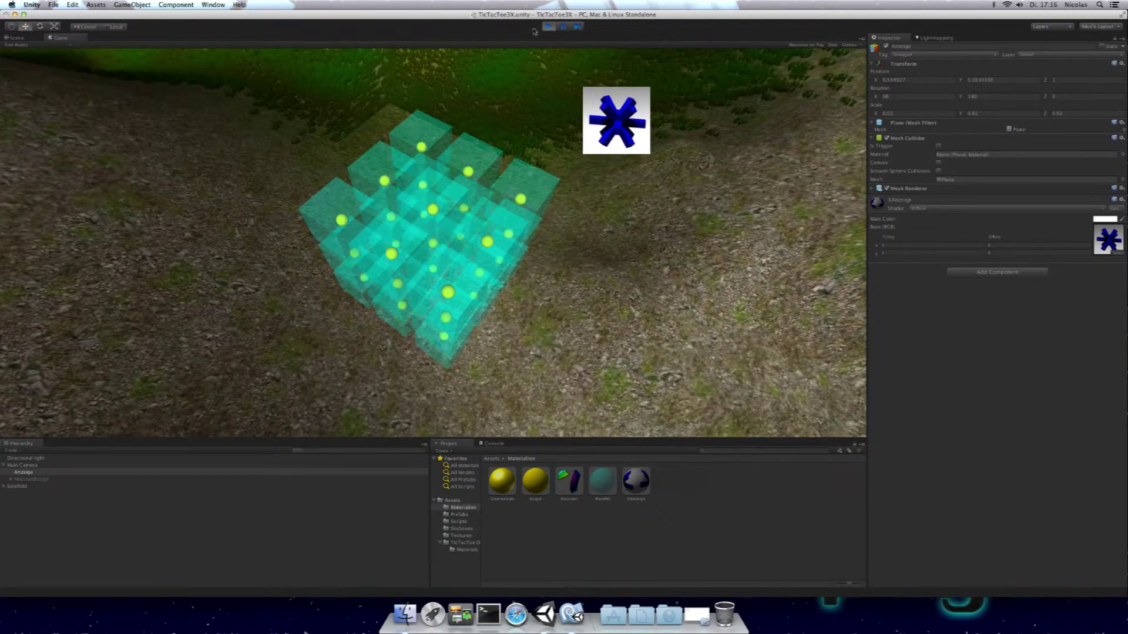
{"action": "left_click", "coordinate": [548, 27]}
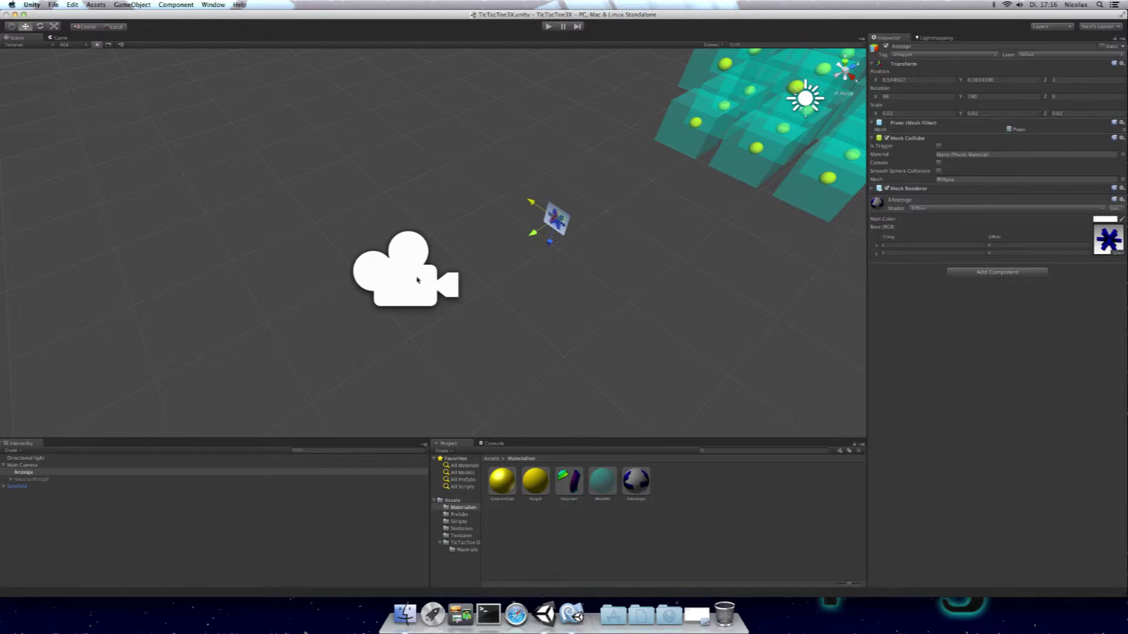
{"action": "left_click", "coordinate": [443, 281]}
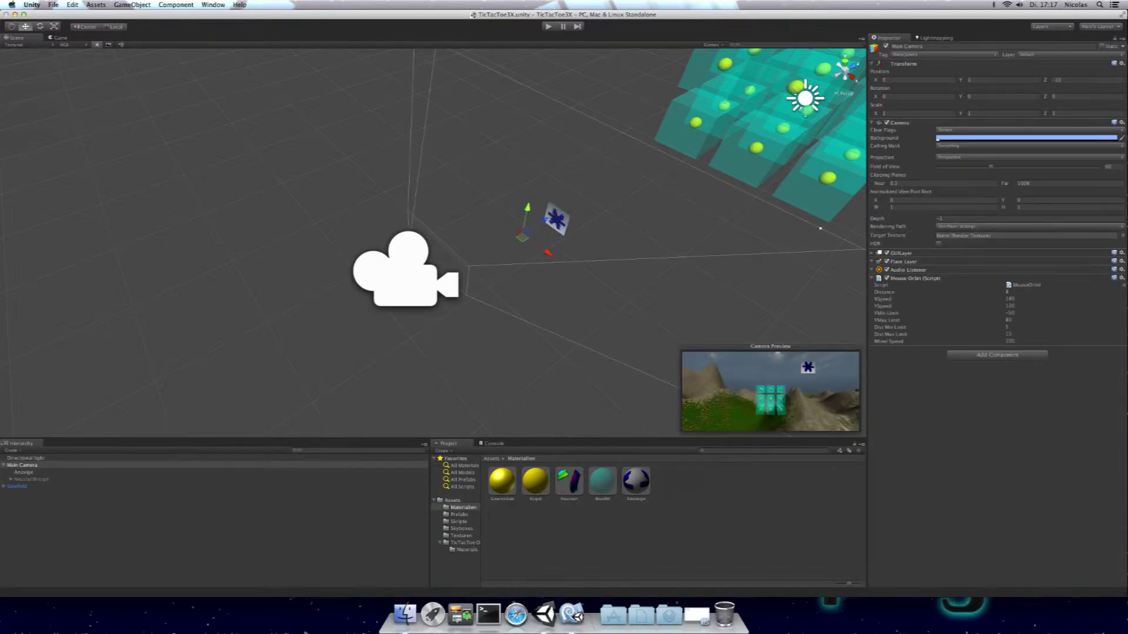
Select the Anzeige star plane in the Hierarchy and test-run the game.
{"action": "left_click", "coordinate": [25, 480]}
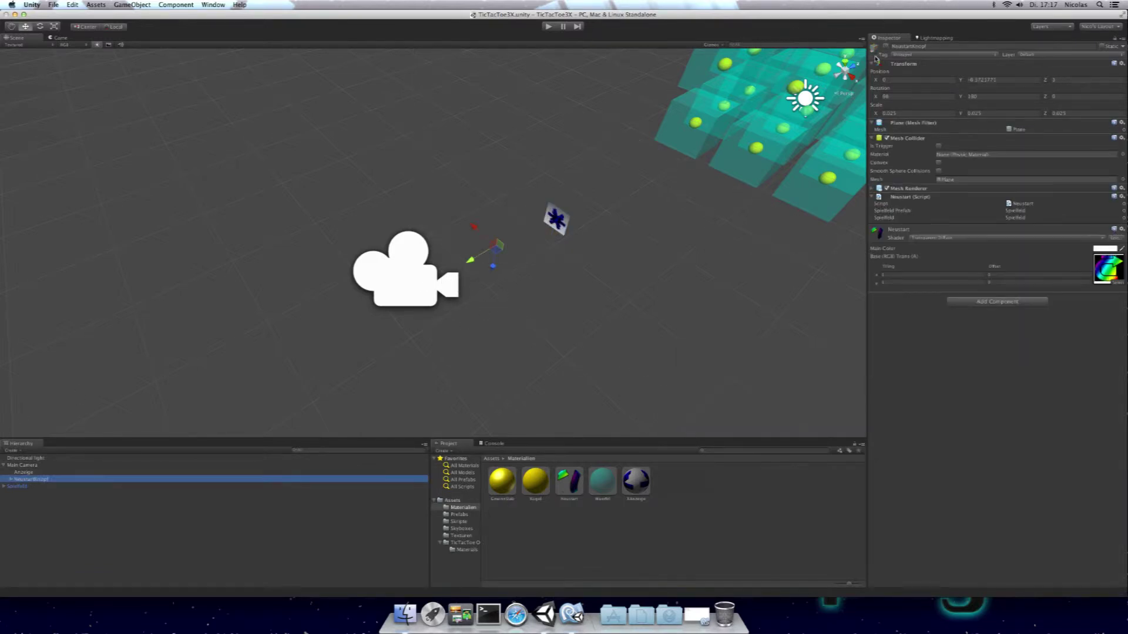
{"action": "left_click", "coordinate": [35, 472]}
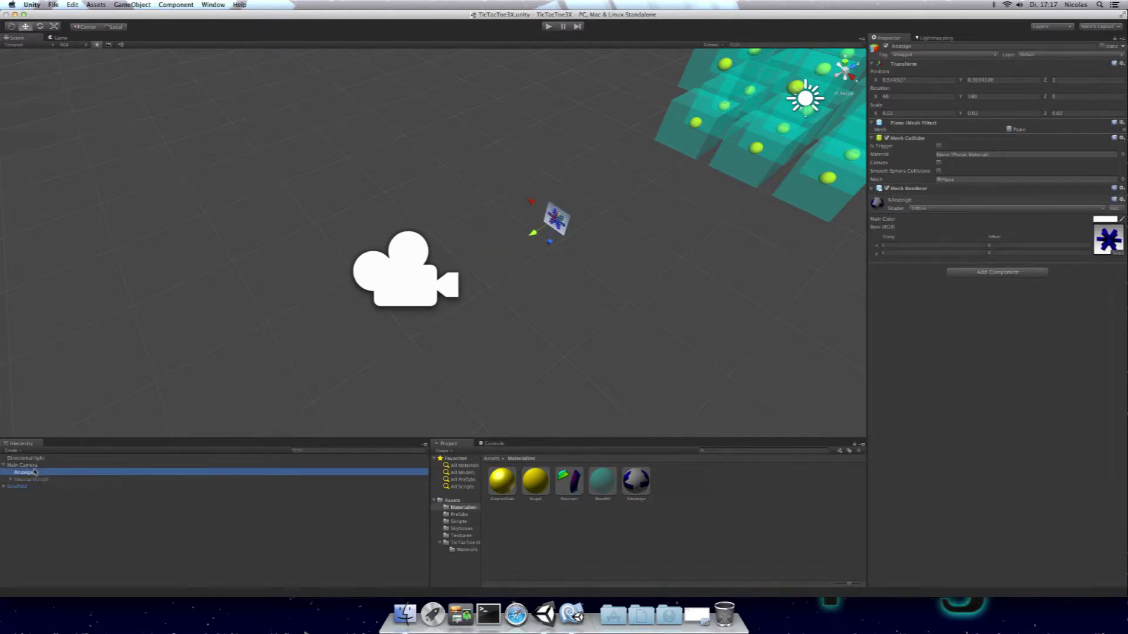
{"action": "left_click", "coordinate": [33, 487]}
{"action": "left_click", "coordinate": [30, 480]}
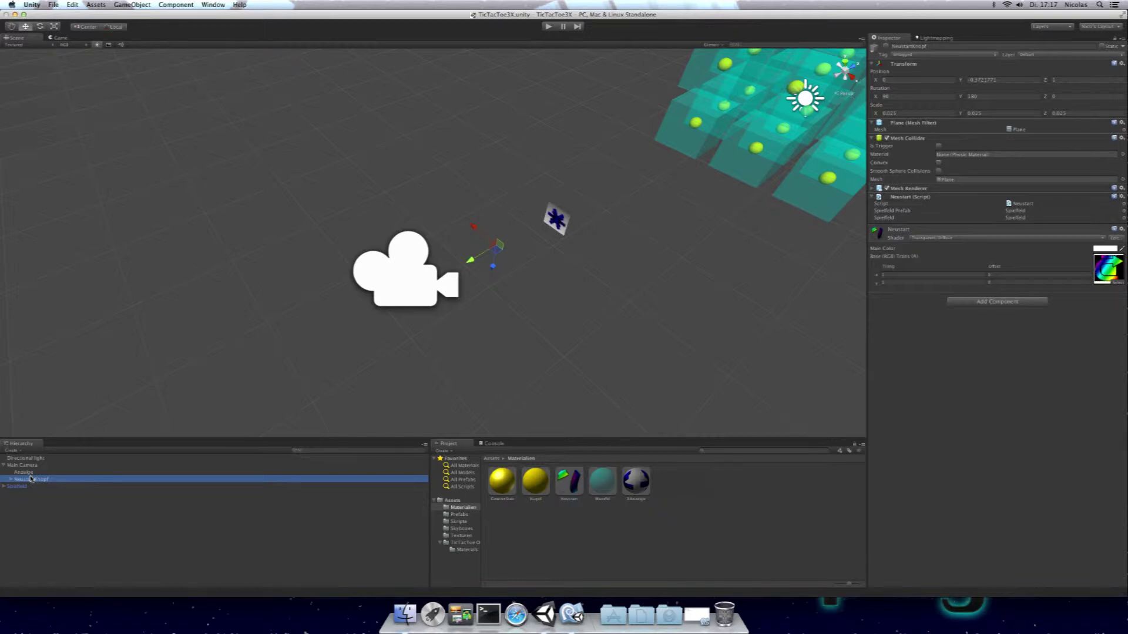
{"action": "left_click", "coordinate": [33, 473]}
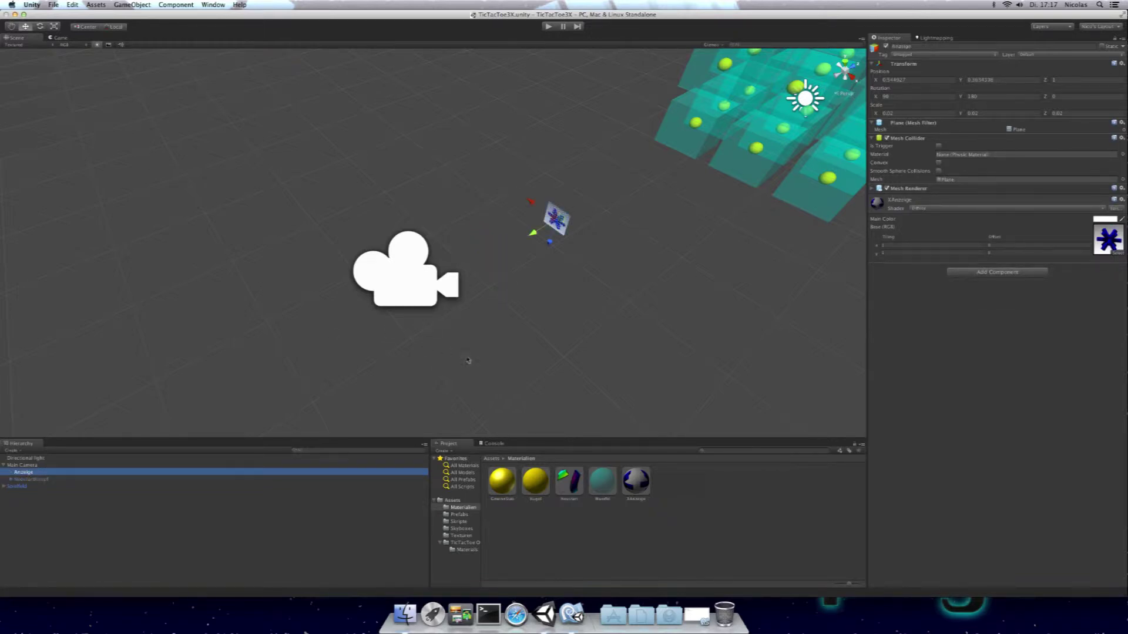
{"action": "left_click", "coordinate": [548, 30]}
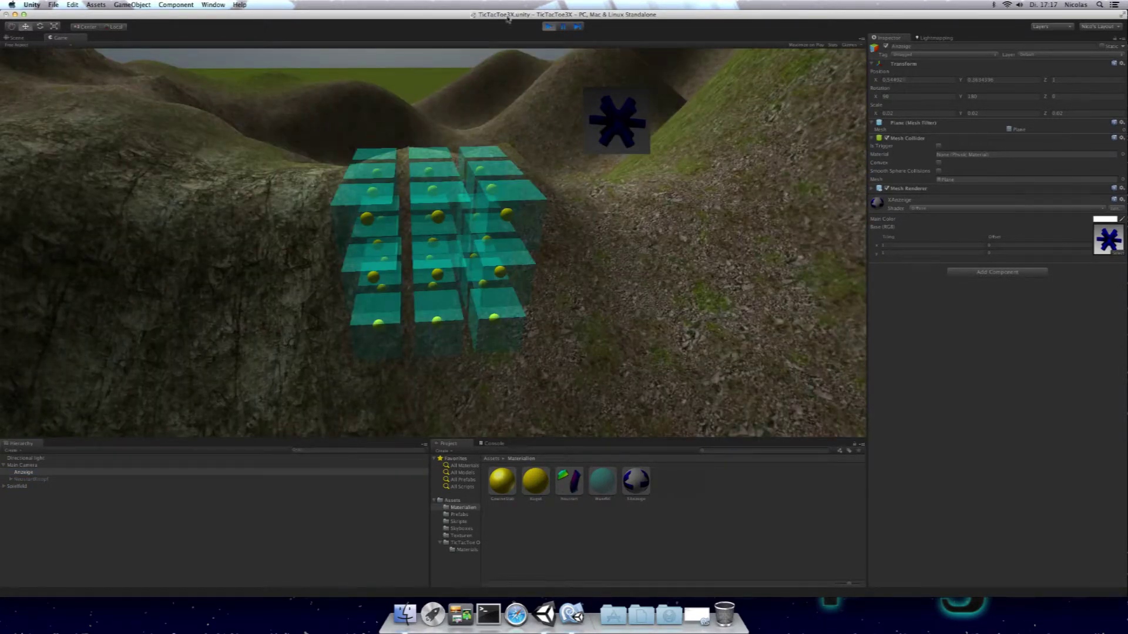
{"action": "left_click", "coordinate": [550, 29]}
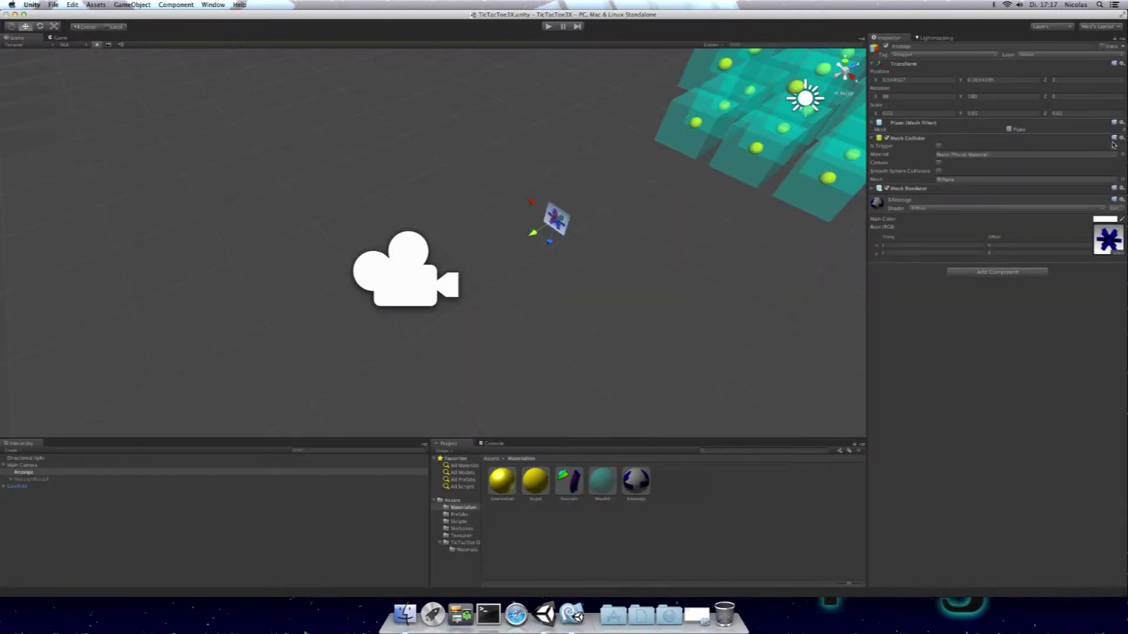
Remove Anzeige's Mesh Collider component and run the game again.
{"action": "left_click", "coordinate": [1120, 138]}
{"action": "left_click", "coordinate": [1102, 157]}
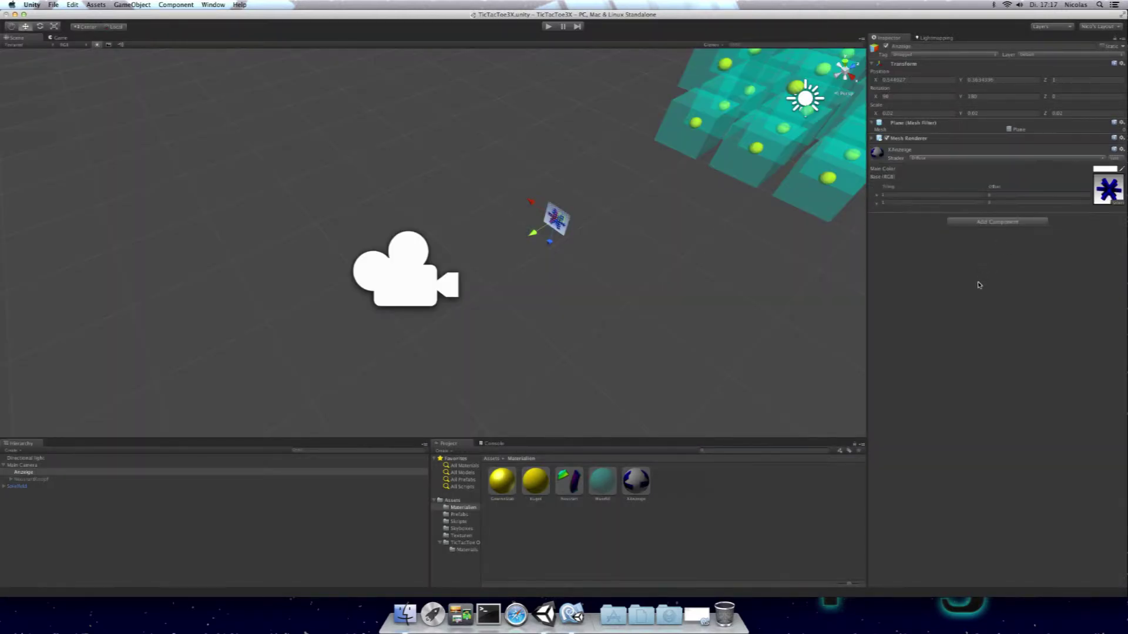
{"action": "left_click", "coordinate": [548, 26]}
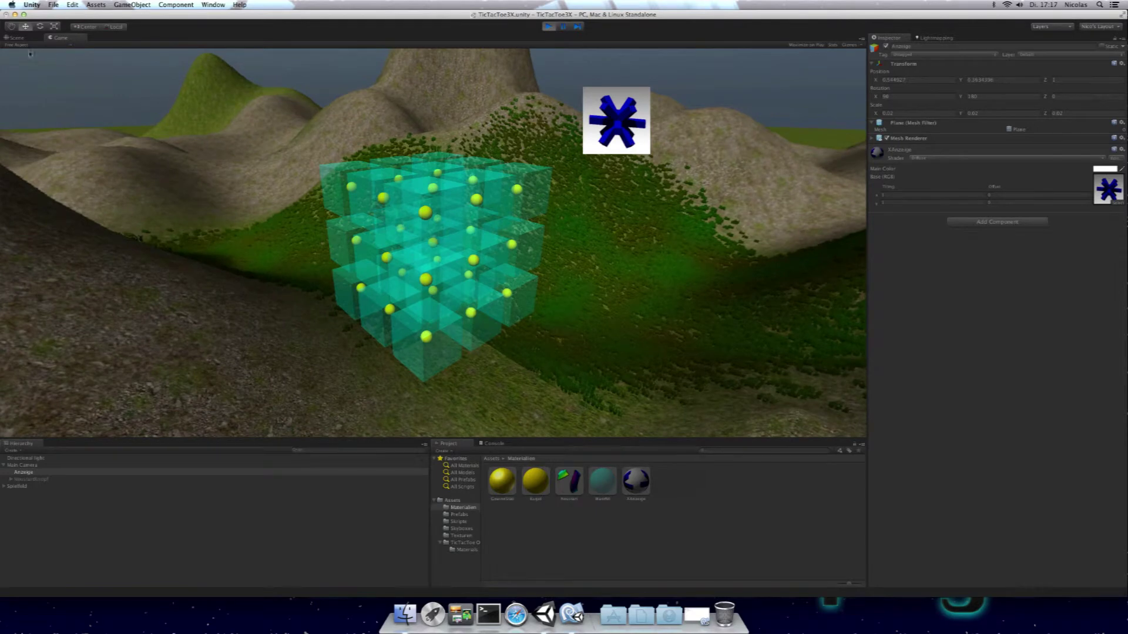
Preview the running game at 5:4, 4:3, 3:2 and 16:10 aspect ratios.
{"action": "left_click", "coordinate": [36, 45]}
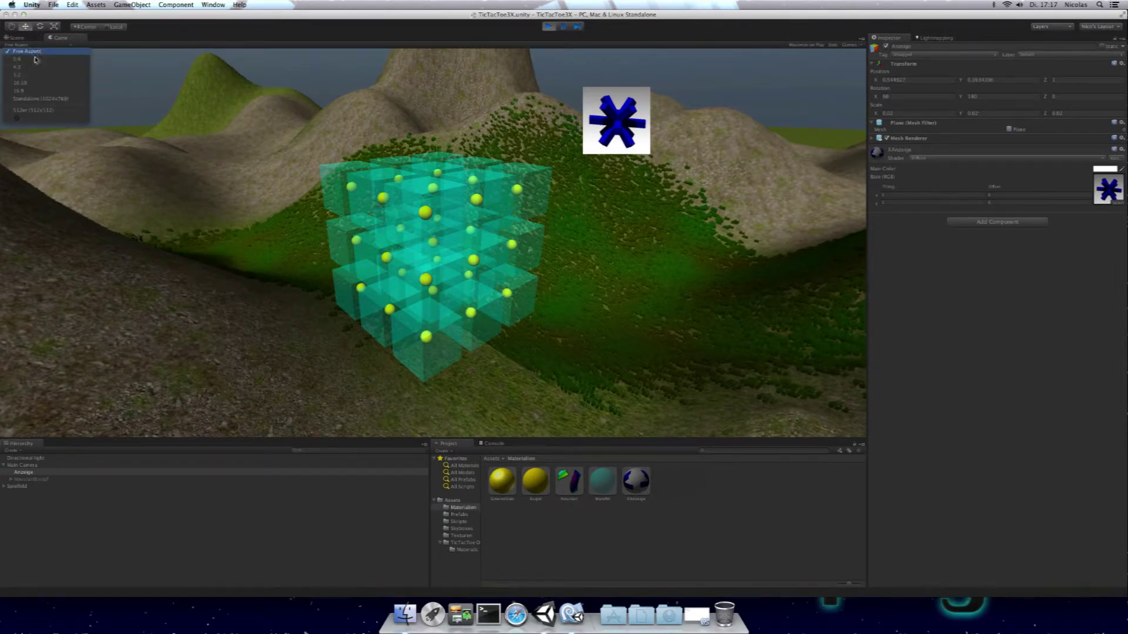
{"action": "left_click", "coordinate": [35, 58]}
{"action": "left_click_drag", "start_coordinate": [430, 180], "coordinate": [322, 171]}
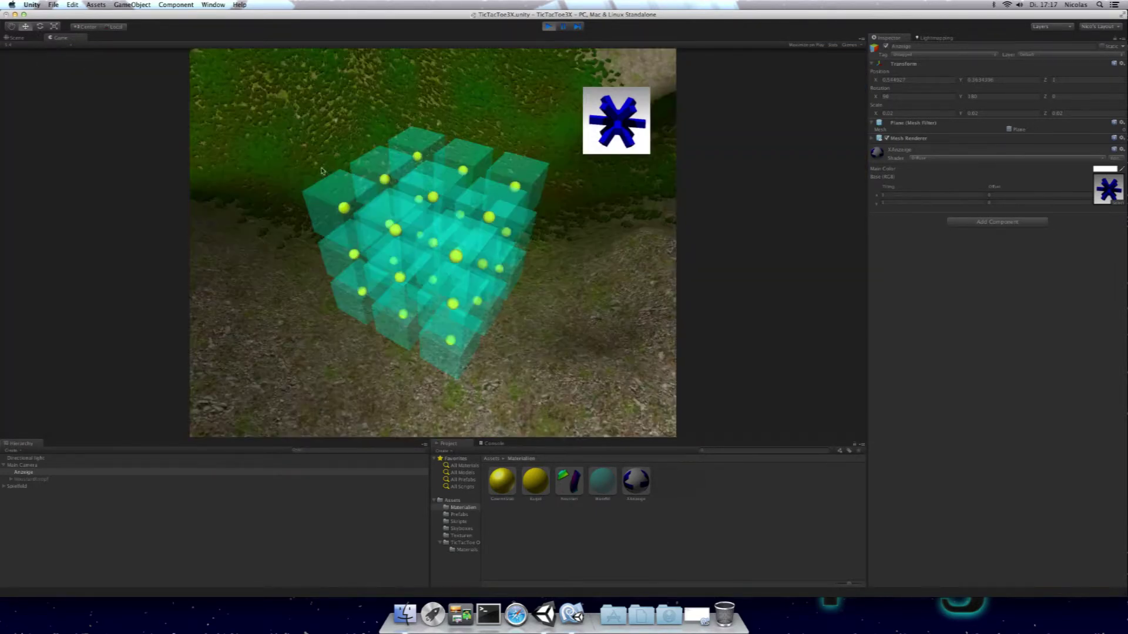
{"action": "left_click", "coordinate": [19, 46]}
{"action": "left_click", "coordinate": [20, 51]}
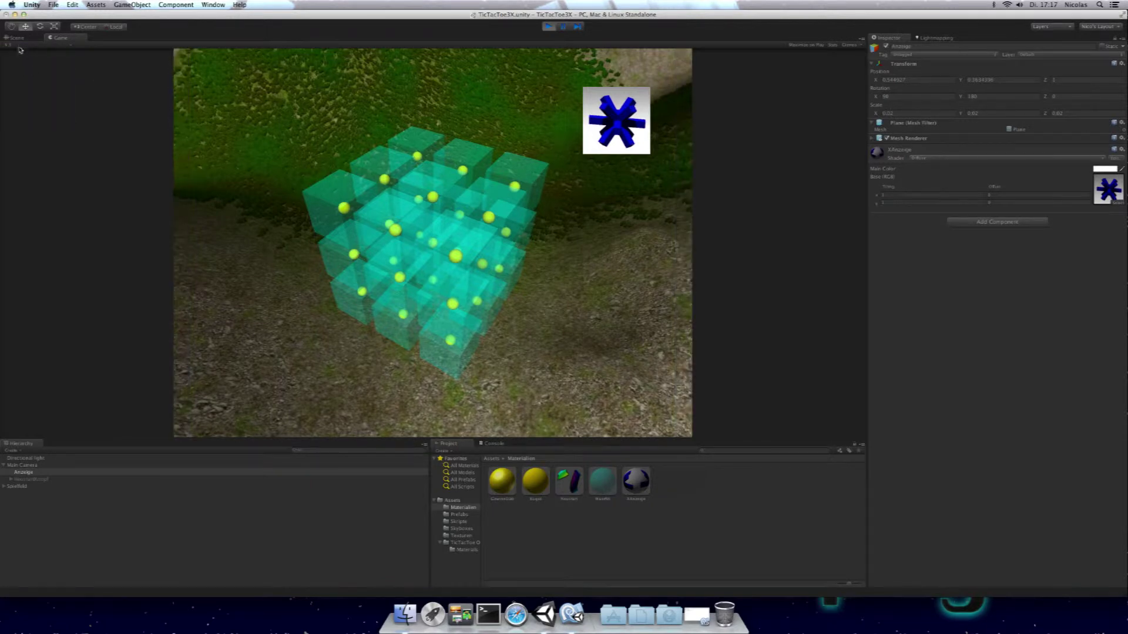
{"action": "left_click", "coordinate": [20, 46]}
{"action": "left_click", "coordinate": [19, 75]}
{"action": "left_click", "coordinate": [20, 46]}
{"action": "left_click", "coordinate": [20, 83]}
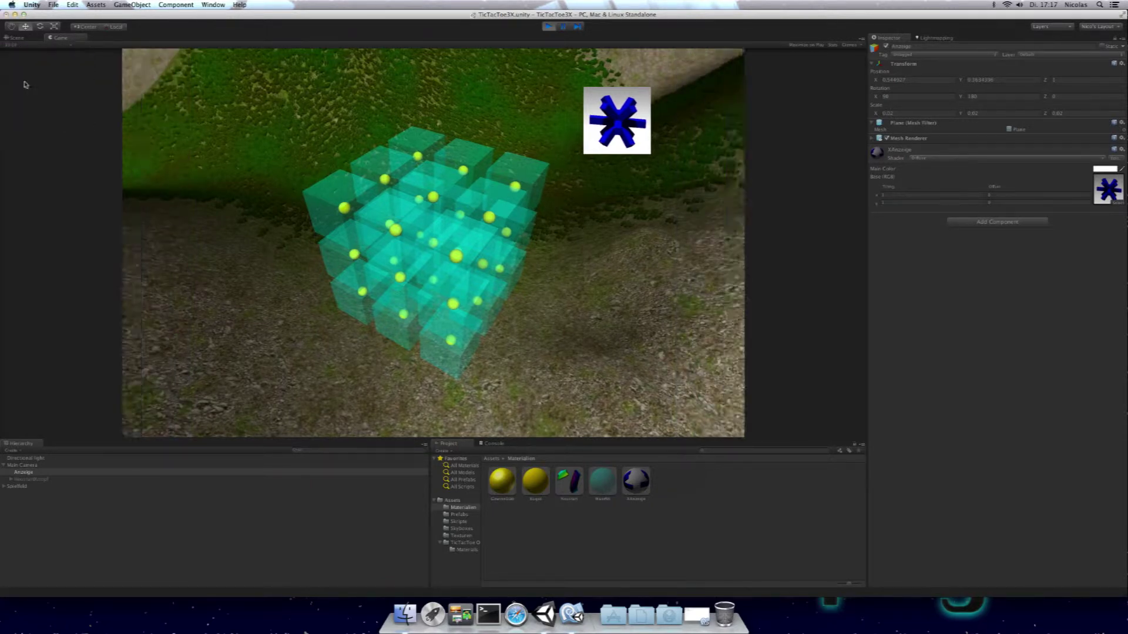
Preview at 16:9, Standalone 1024x768 and 512x512, then return to the Scene view.
{"action": "left_click", "coordinate": [20, 46]}
{"action": "left_click", "coordinate": [34, 89]}
{"action": "left_click", "coordinate": [26, 47]}
{"action": "left_click", "coordinate": [33, 99]}
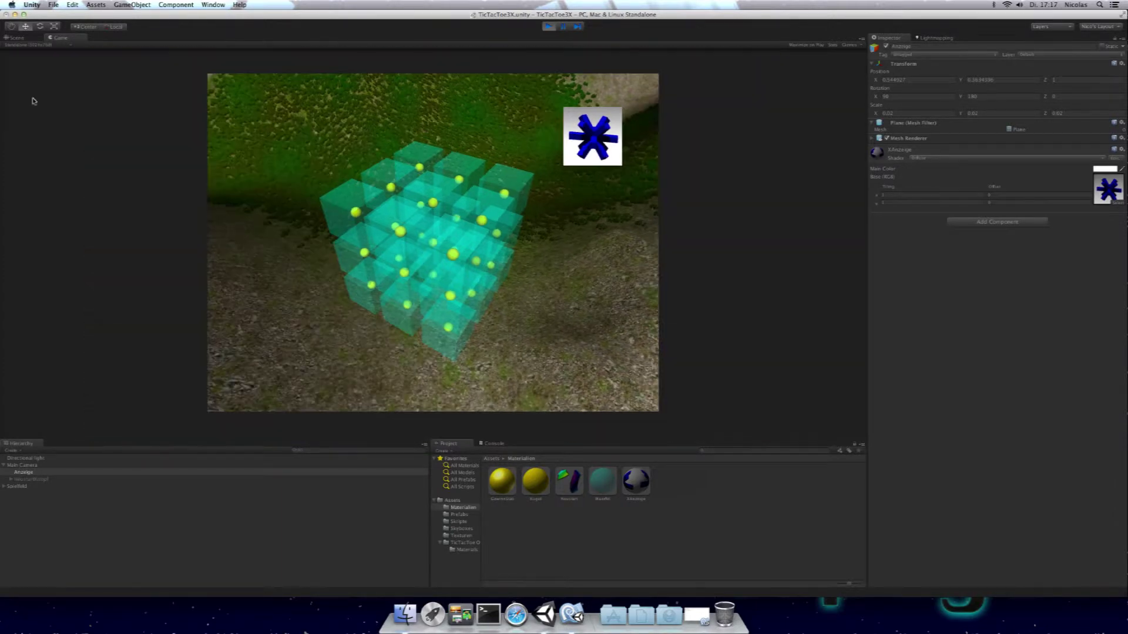
{"action": "left_click", "coordinate": [38, 46]}
{"action": "left_click", "coordinate": [36, 111]}
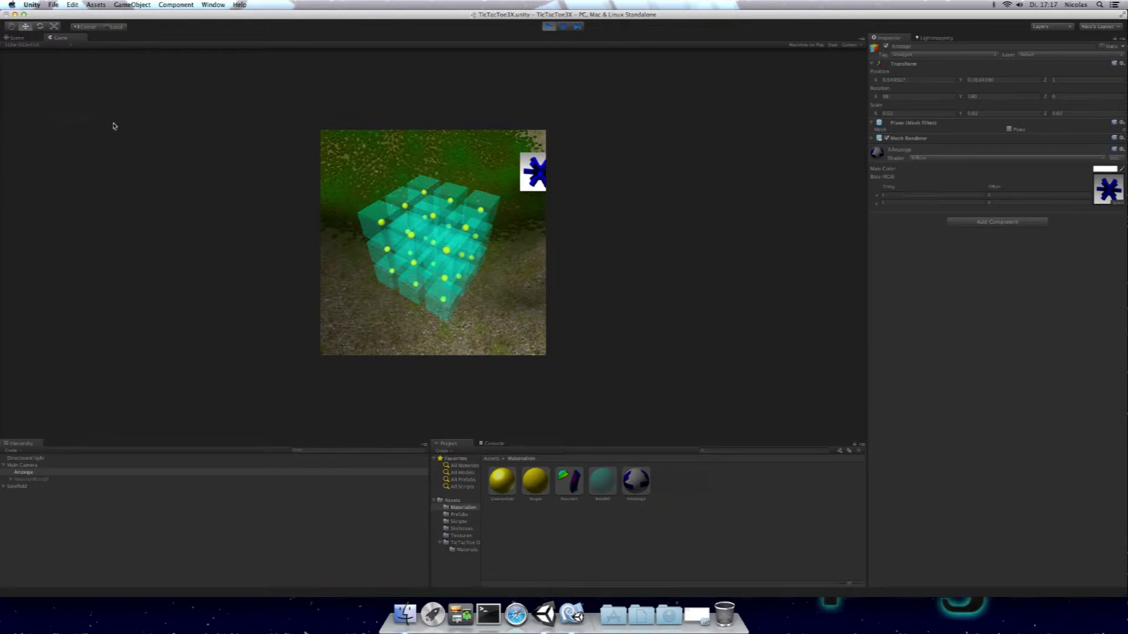
{"action": "mouse_move", "coordinate": [479, 200]}
{"action": "left_mouse_down"}
{"action": "mouse_move", "coordinate": [336, 201]}
{"action": "mouse_move", "coordinate": [614, 194]}
{"action": "mouse_move", "coordinate": [355, 162]}
{"action": "left_mouse_up"}
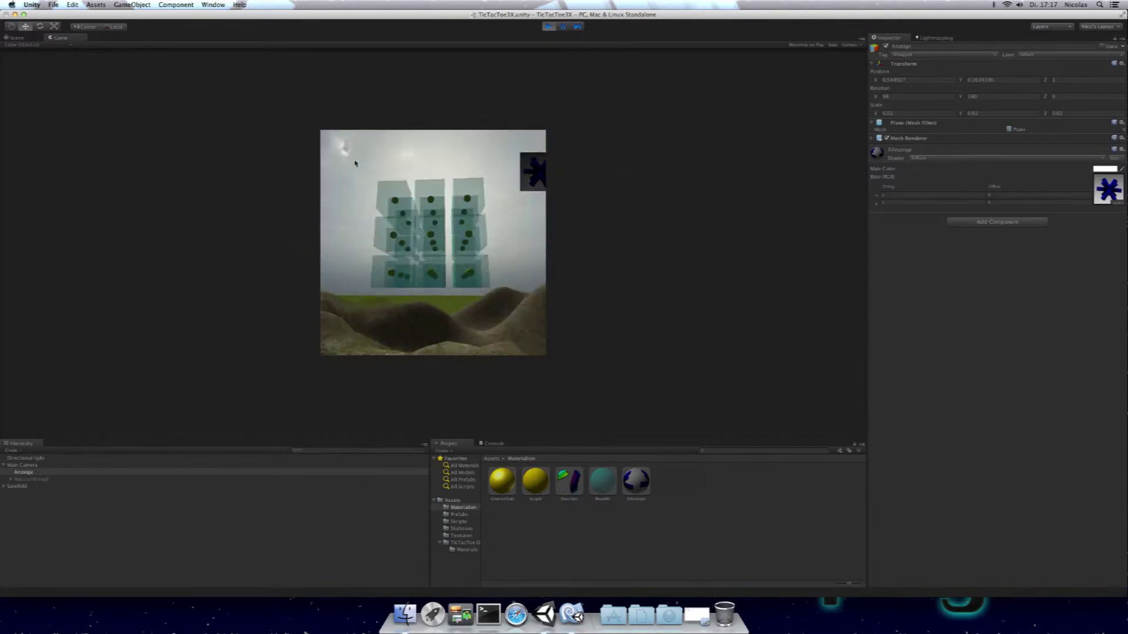
{"action": "left_click_drag", "start_coordinate": [355, 163], "coordinate": [413, 176]}
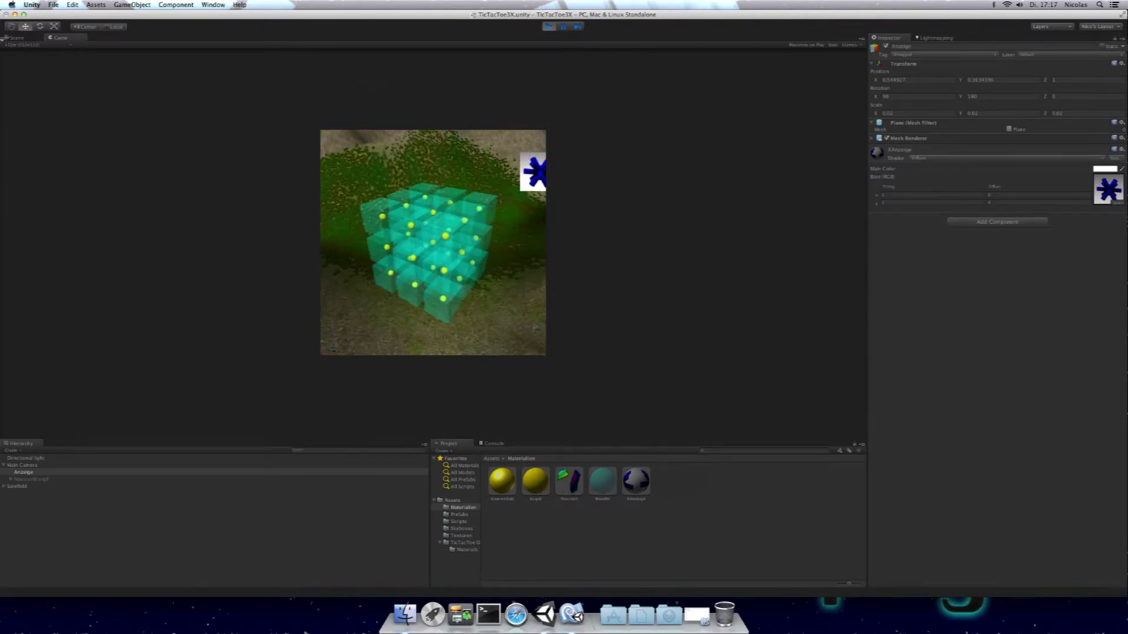
{"action": "left_click", "coordinate": [9, 44]}
{"action": "left_click", "coordinate": [15, 51]}
{"action": "left_click", "coordinate": [10, 38]}
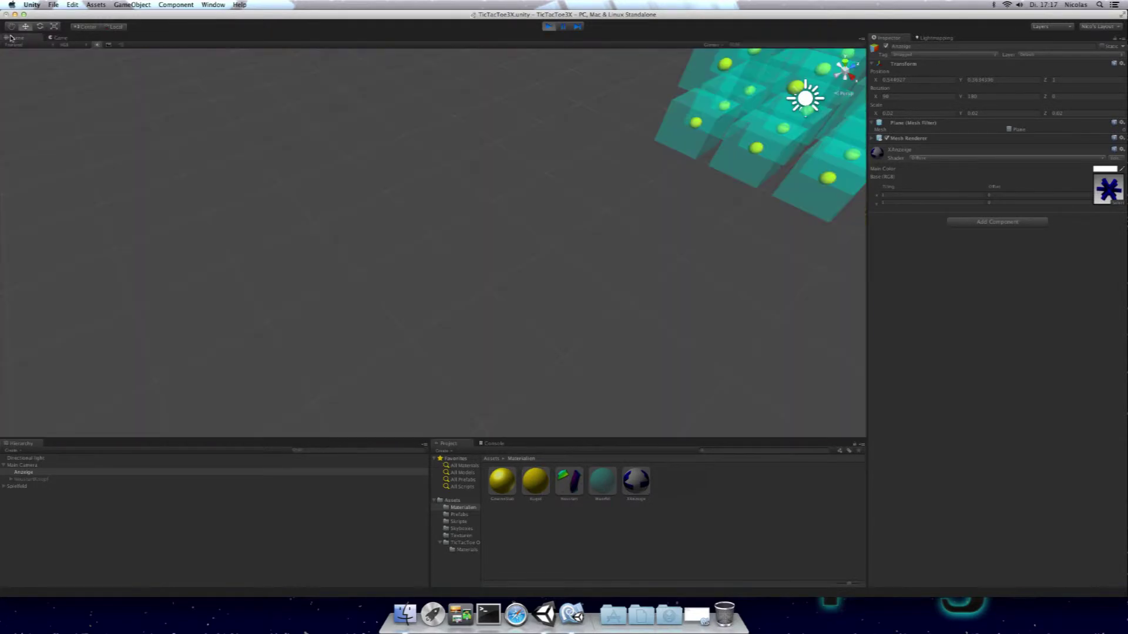
Bring the star plane into view and try adding a GUI Texture, discarded when Play stops.
{"action": "left_click_drag", "start_coordinate": [327, 117], "coordinate": [249, 215], "text": "alt"}
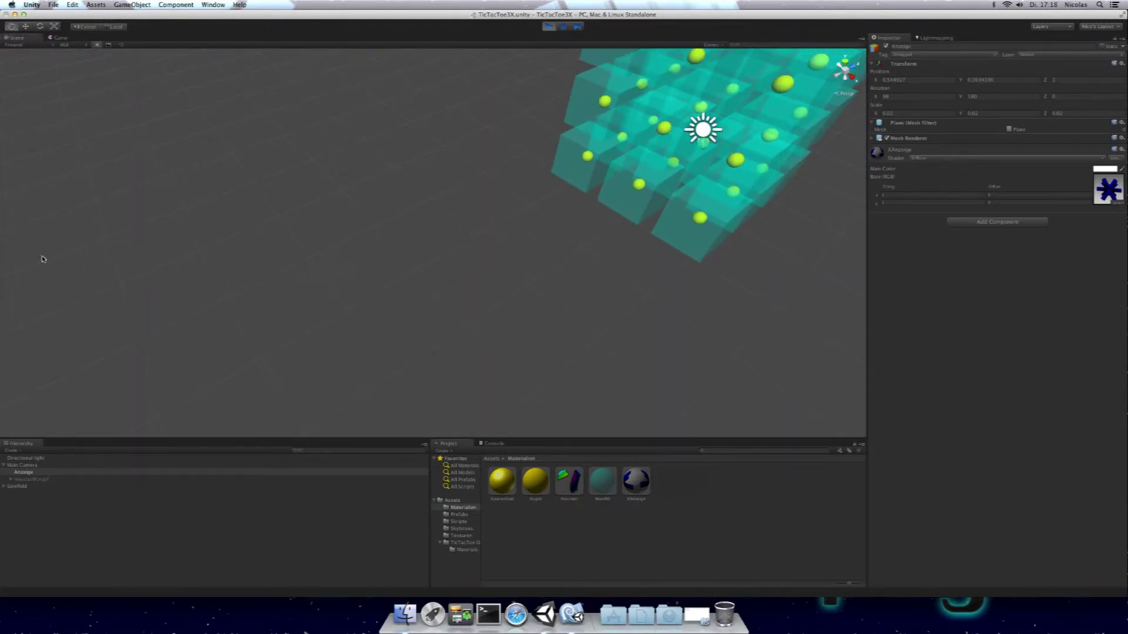
{"action": "left_click_drag", "start_coordinate": [347, 200], "coordinate": [144, 267], "text": "alt"}
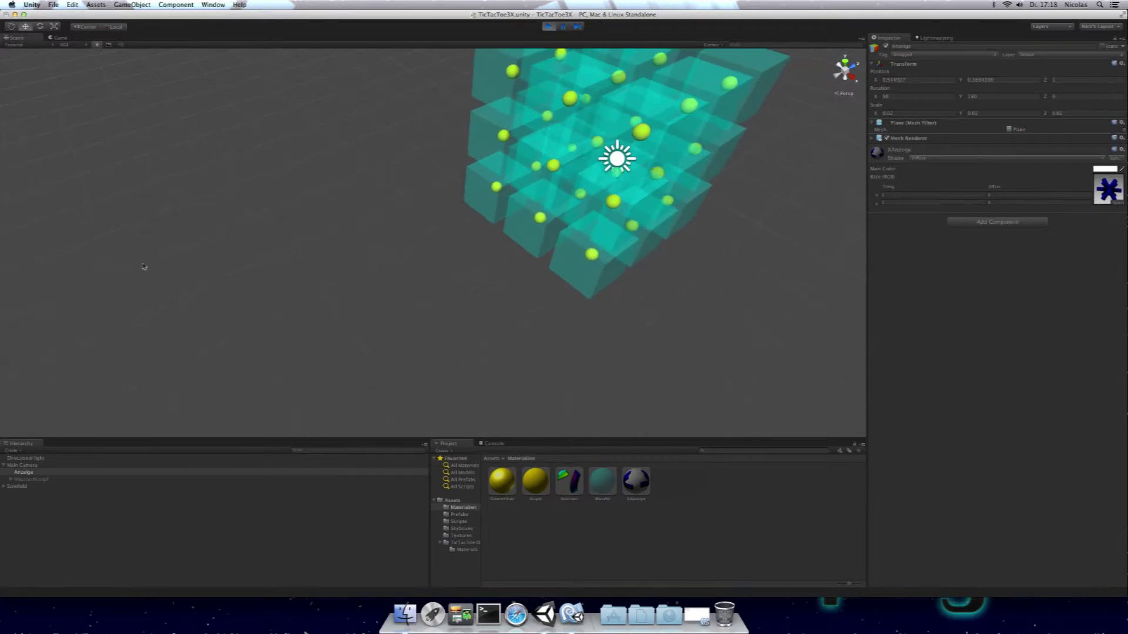
{"action": "left_click_drag", "start_coordinate": [374, 169], "coordinate": [123, 294], "text": "alt"}
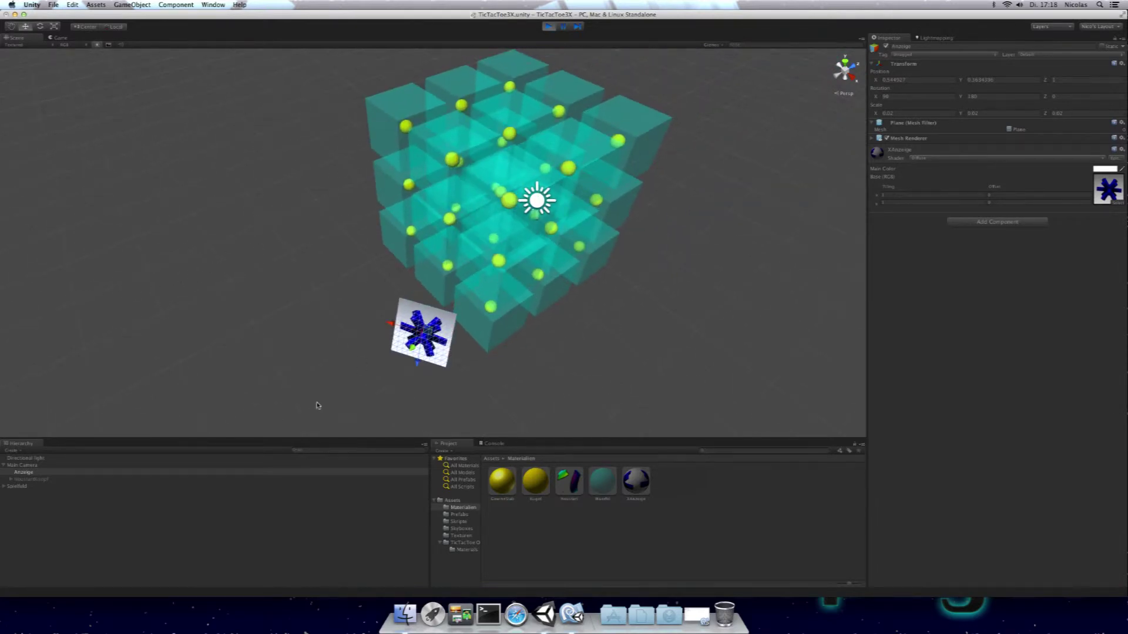
{"action": "left_click", "coordinate": [14, 450]}
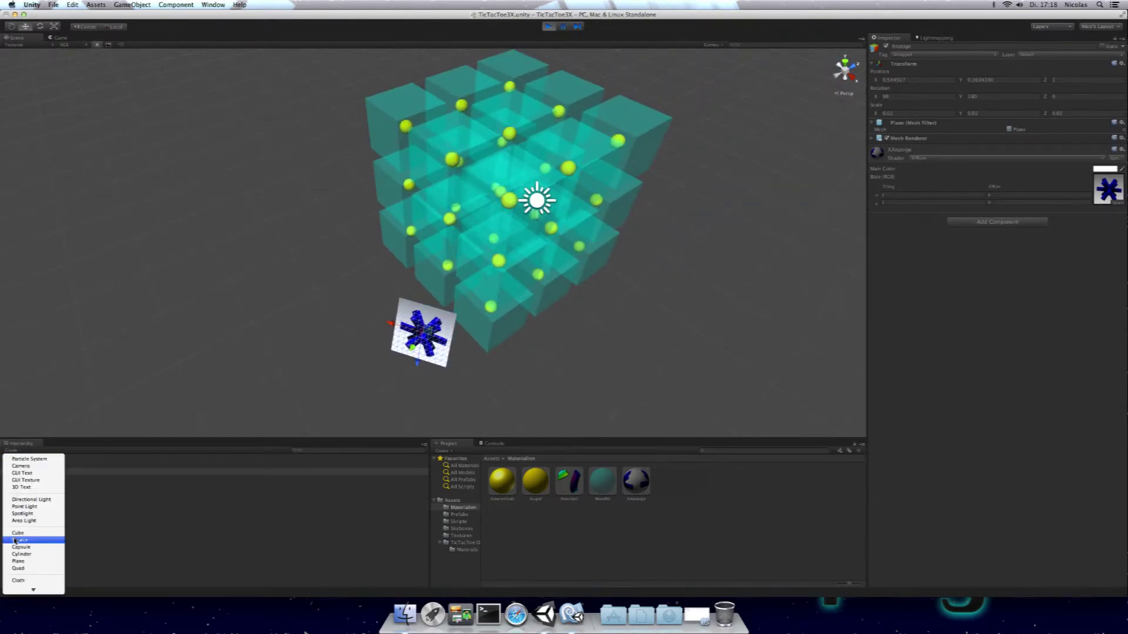
{"action": "scroll", "coordinate": [19, 547], "scroll_direction": "down", "scroll_amount": 3}
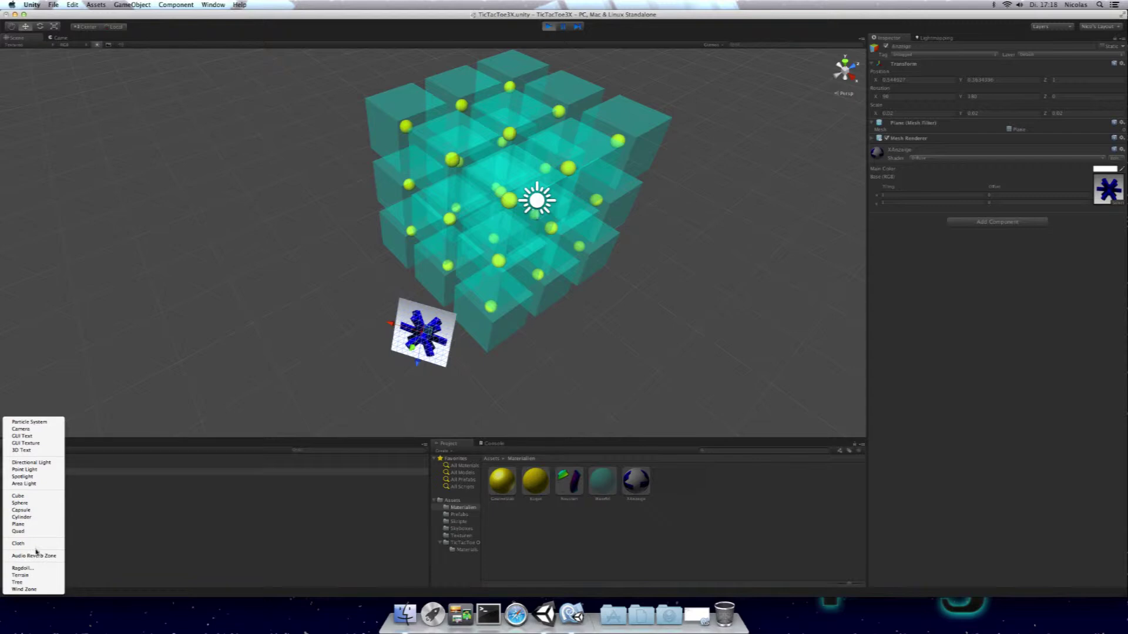
{"action": "left_click", "coordinate": [27, 444]}
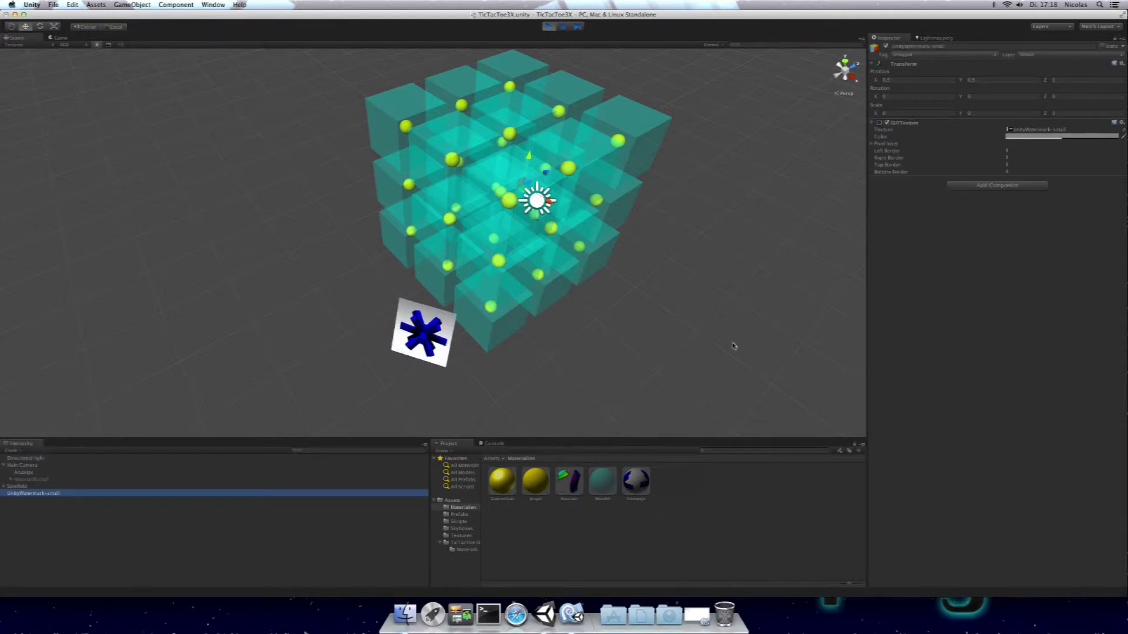
{"action": "left_click", "coordinate": [548, 26]}
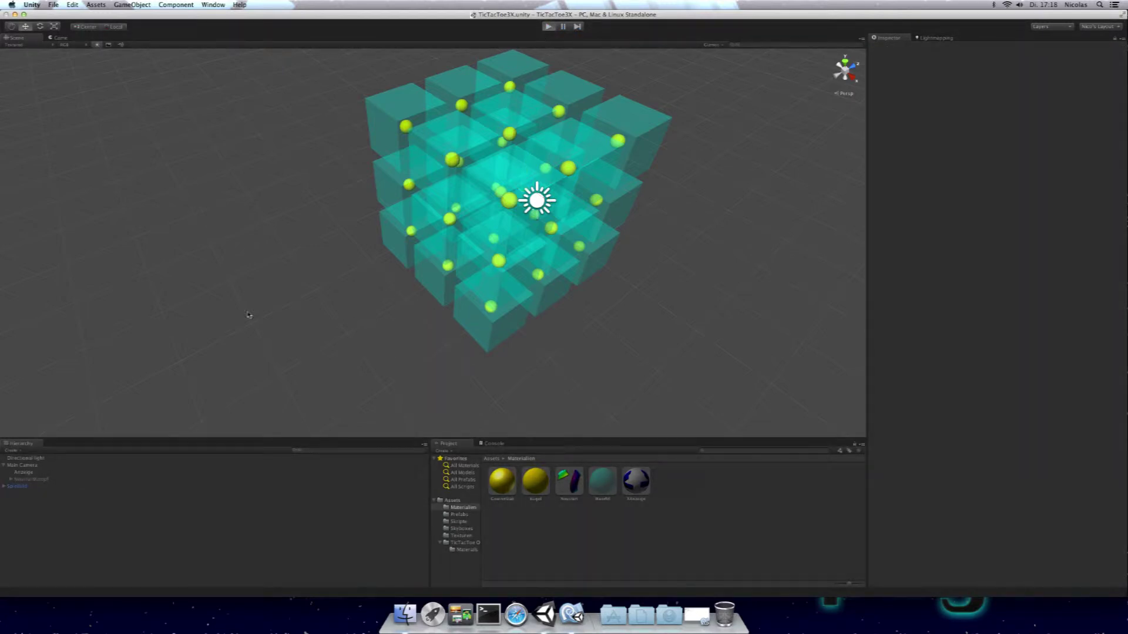
Run the game again and attempt to create a GUI Texture while it plays.
{"action": "key", "text": "super+p"}
{"action": "left_click", "coordinate": [11, 451]}
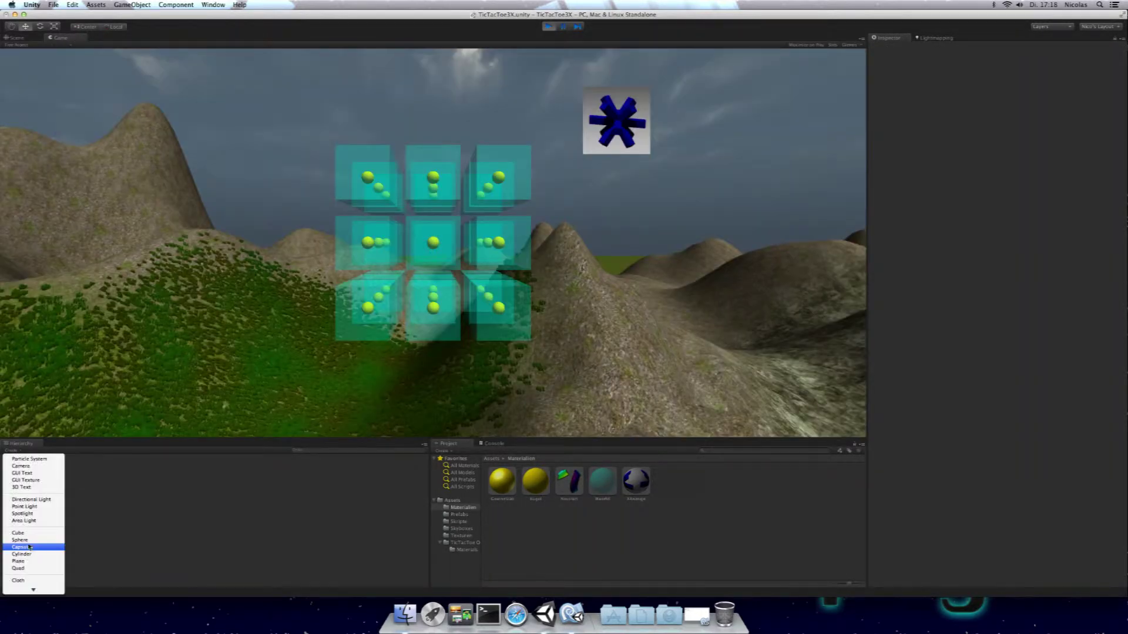
{"action": "left_click", "coordinate": [25, 480]}
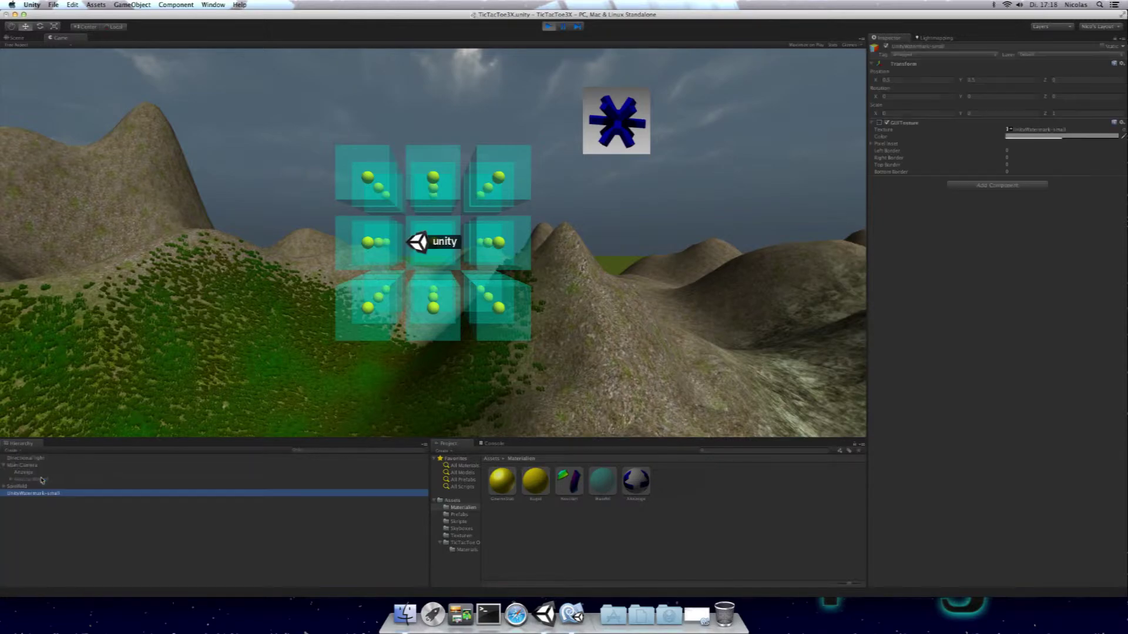
{"action": "left_click", "coordinate": [534, 347]}
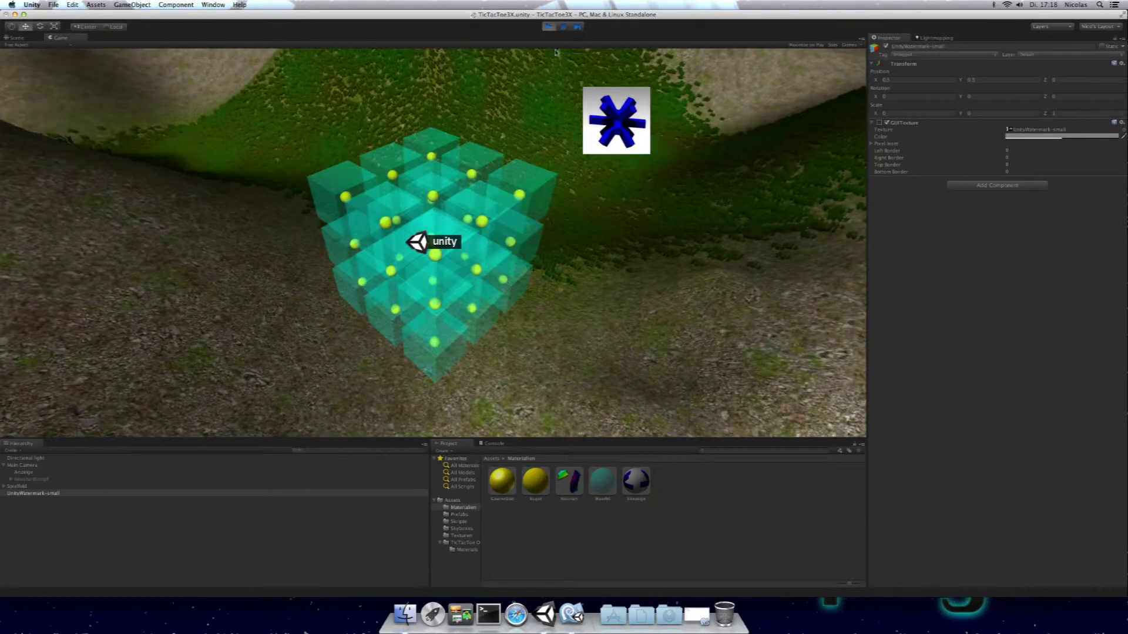
{"action": "left_click", "coordinate": [547, 26]}
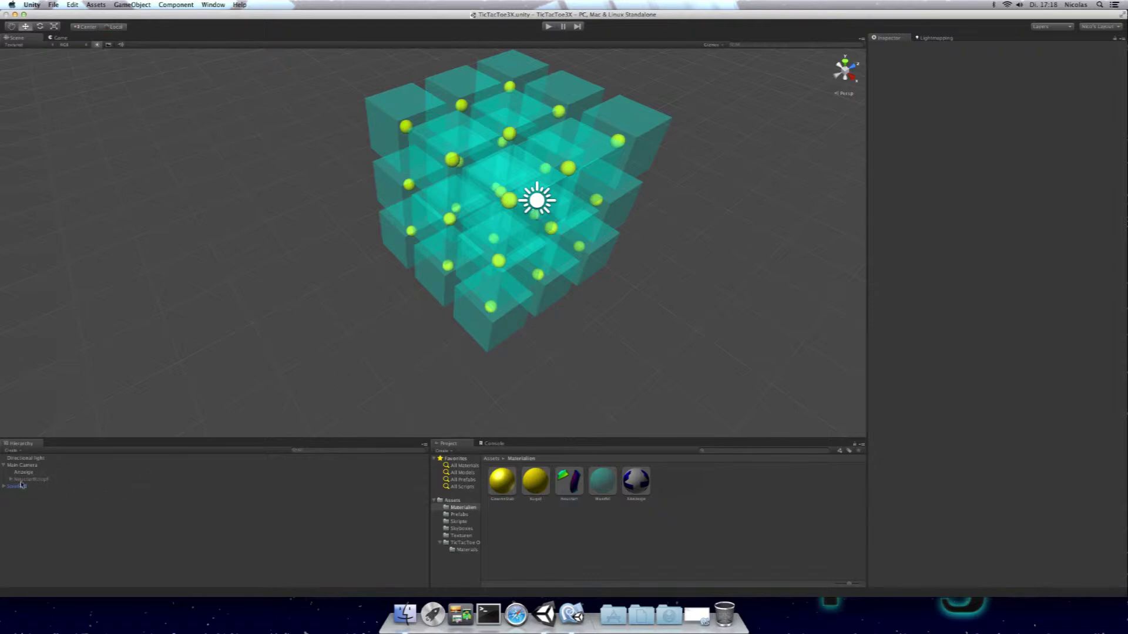
Frame Anzeige, move it left along X to about 0.40, and test-run it.
{"action": "left_click", "coordinate": [24, 472]}
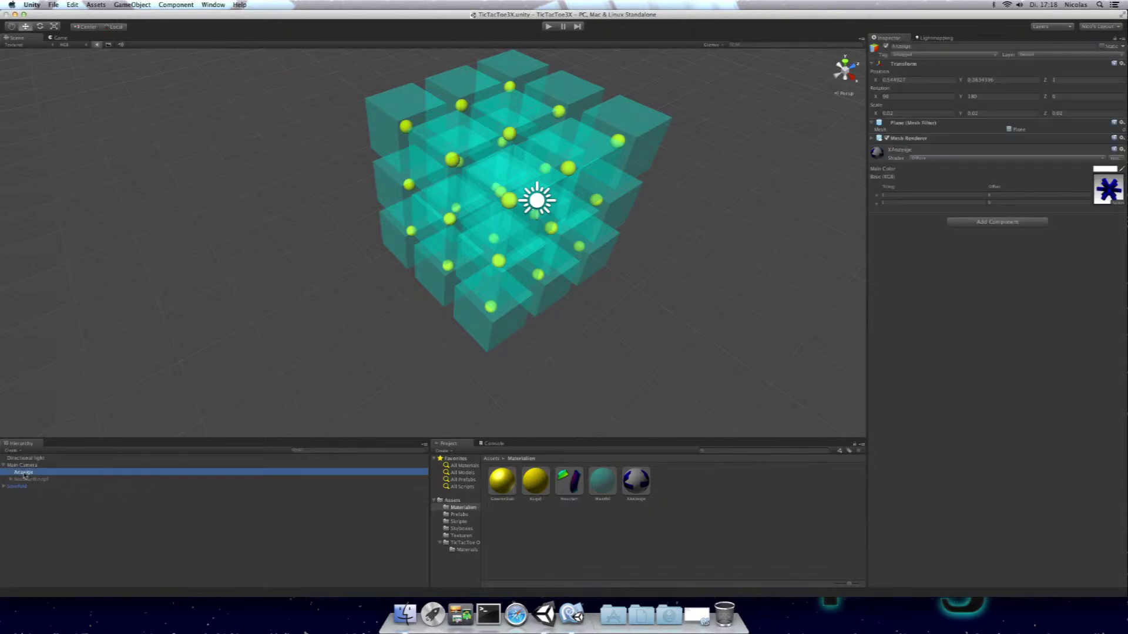
{"action": "key", "text": "f"}
{"action": "mouse_move", "coordinate": [324, 298]}
{"action": "left_mouse_down", "text": "alt"}
{"action": "mouse_move", "coordinate": [410, 230]}
{"action": "mouse_move", "coordinate": [430, 264]}
{"action": "left_mouse_up", "text": "alt"}
{"action": "left_click_drag", "start_coordinate": [405, 229], "coordinate": [403, 226]}
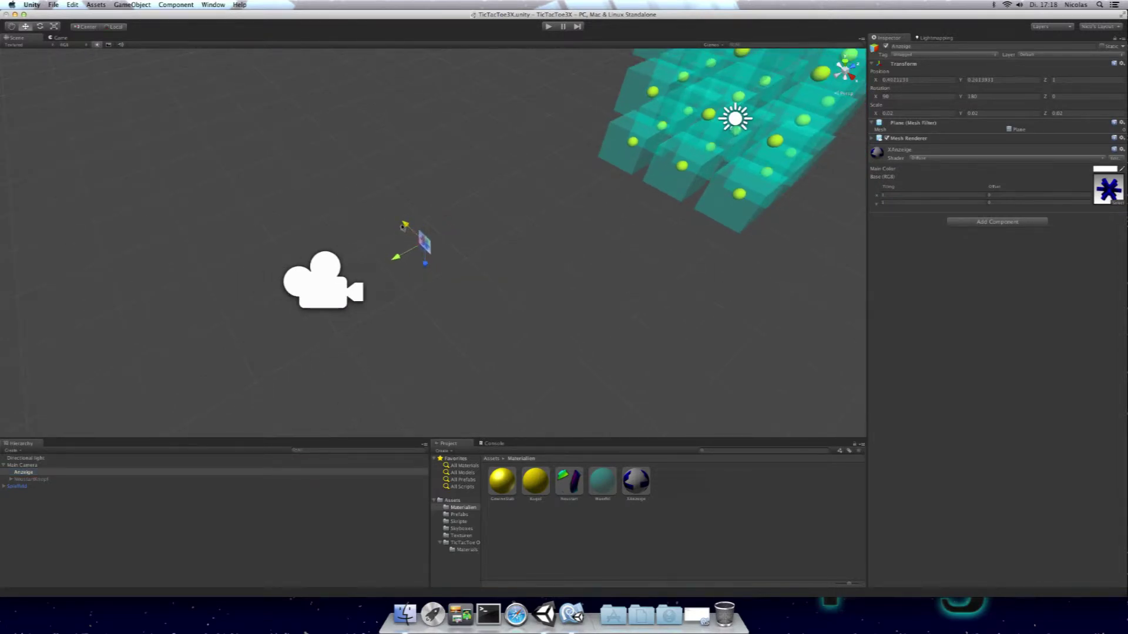
{"action": "left_click", "coordinate": [548, 26]}
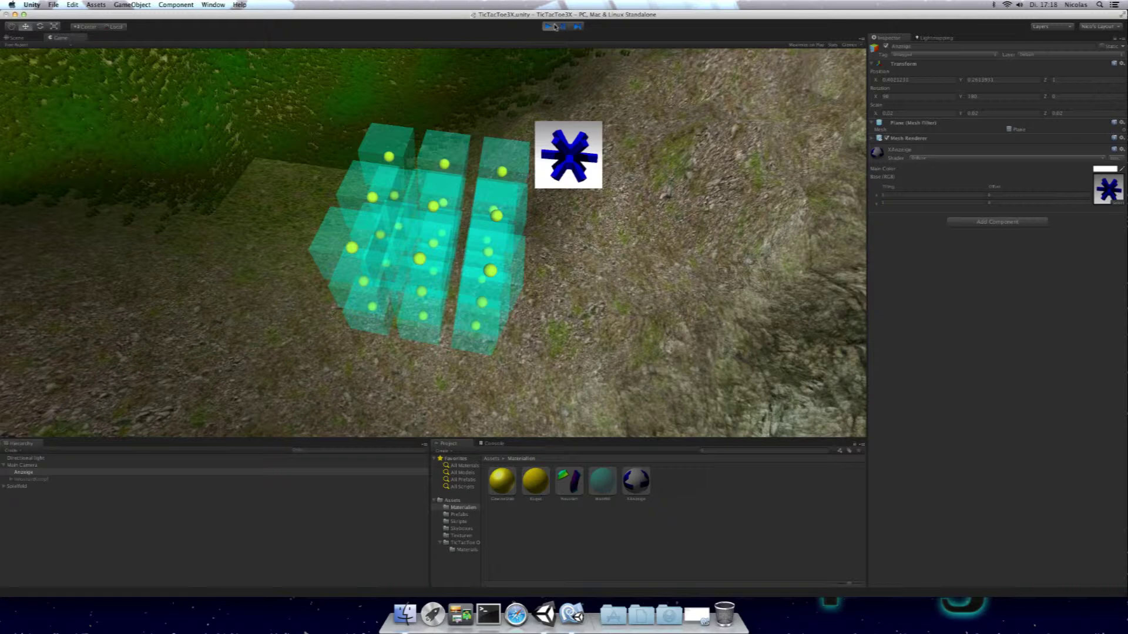
{"action": "left_click", "coordinate": [549, 28]}
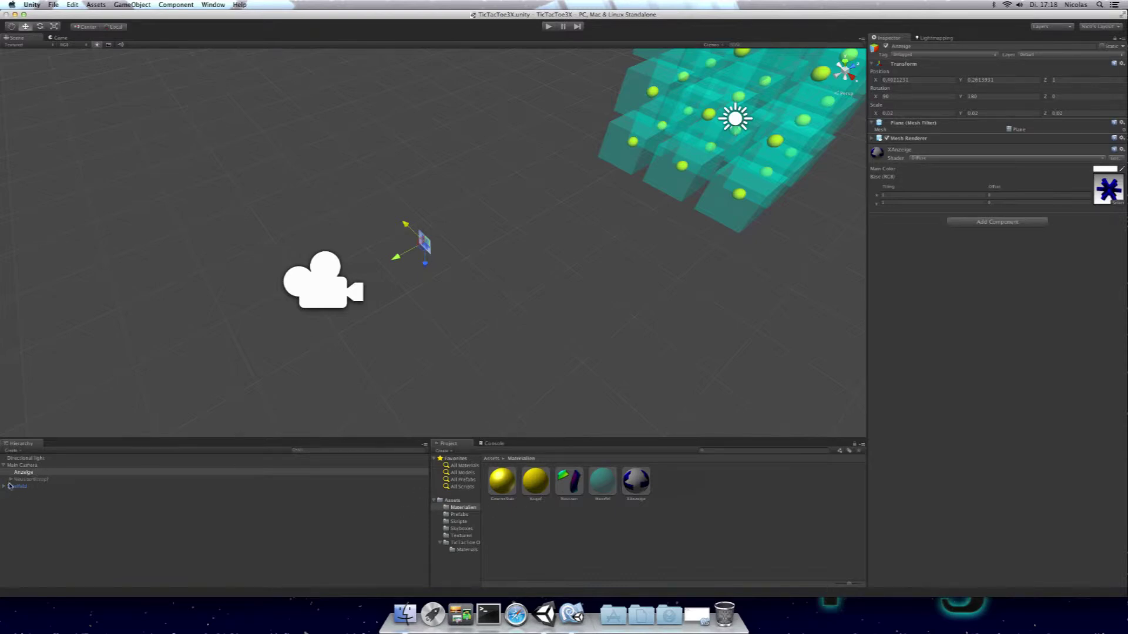
Delete Anzeige, add a UnityWatermark-small GUI Texture, and try parenting it under Main Camera.
{"action": "right_click", "coordinate": [25, 473]}
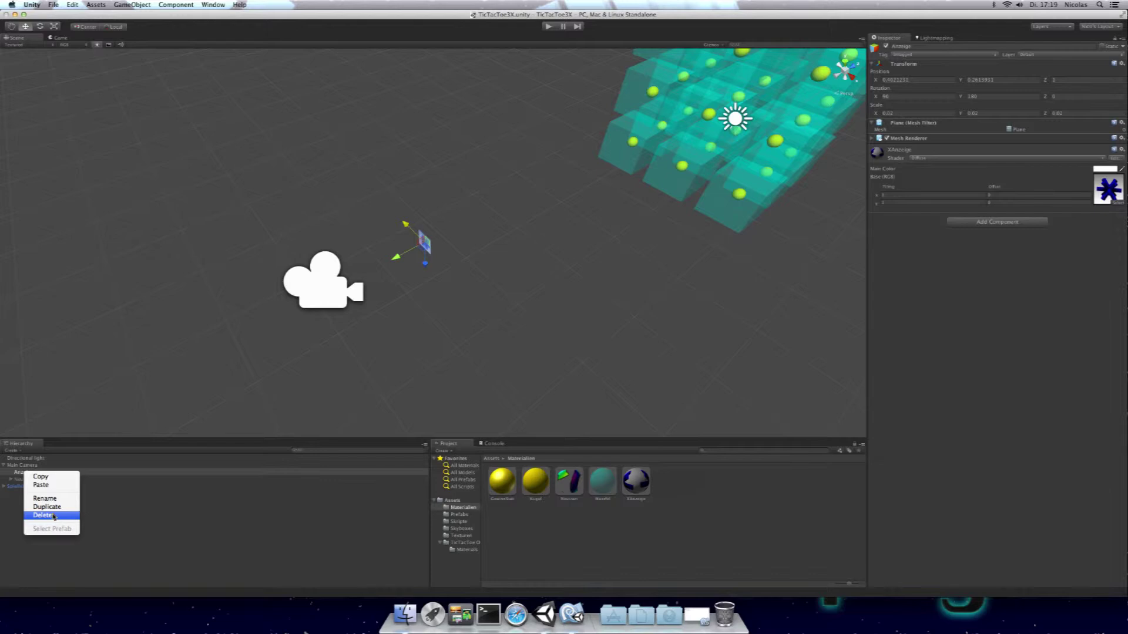
{"action": "left_click", "coordinate": [54, 516]}
{"action": "left_click", "coordinate": [19, 451]}
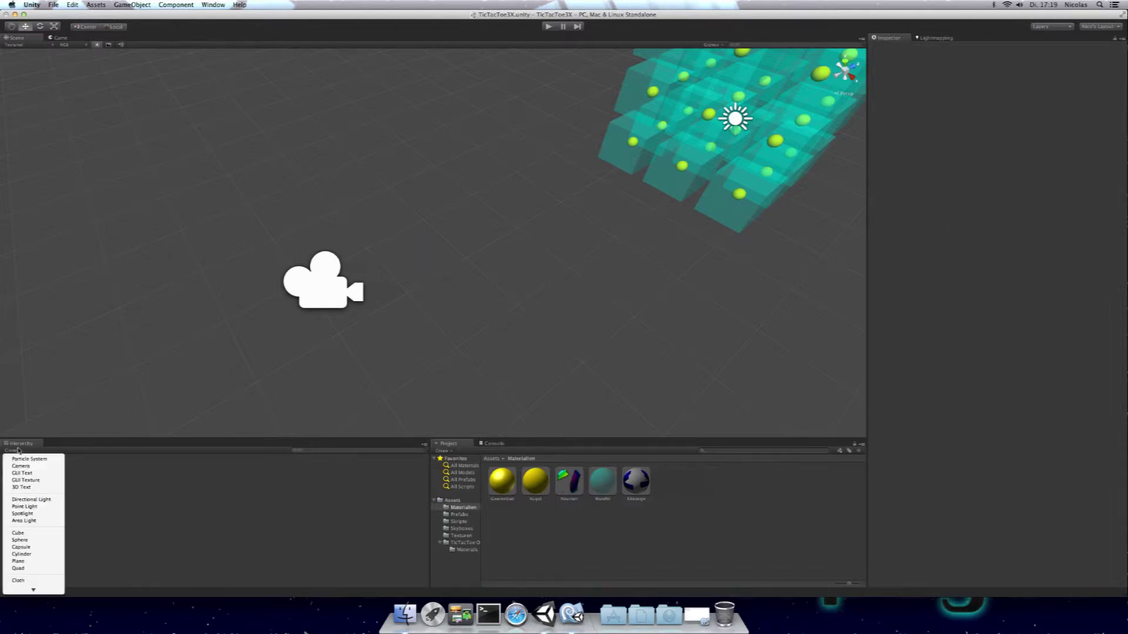
{"action": "left_click", "coordinate": [41, 480]}
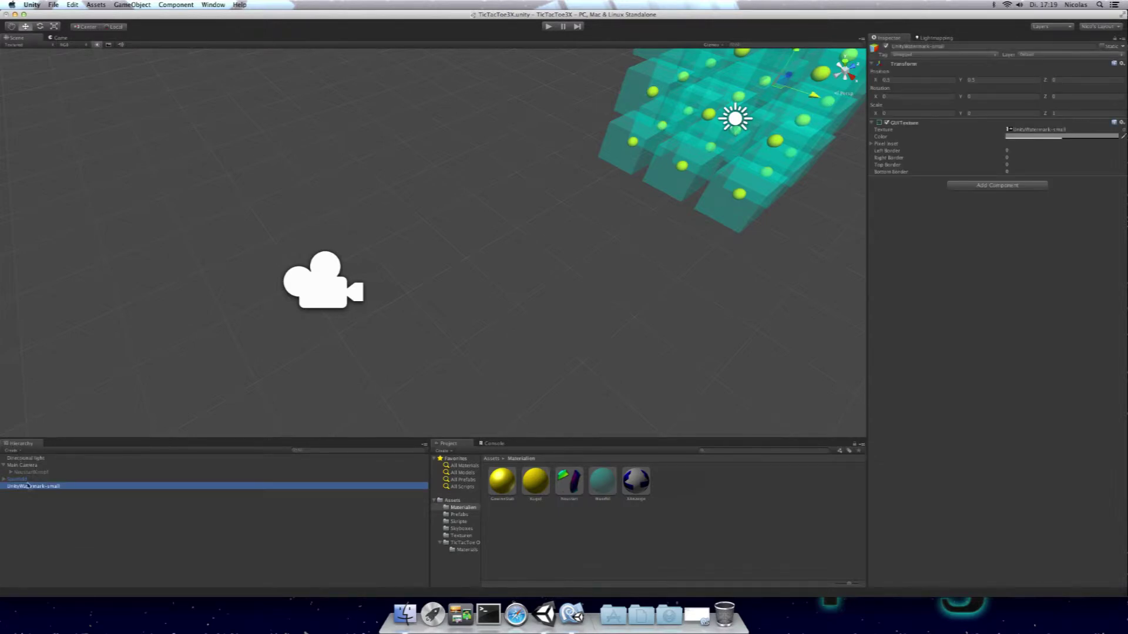
{"action": "left_click_drag", "start_coordinate": [29, 488], "coordinate": [24, 466]}
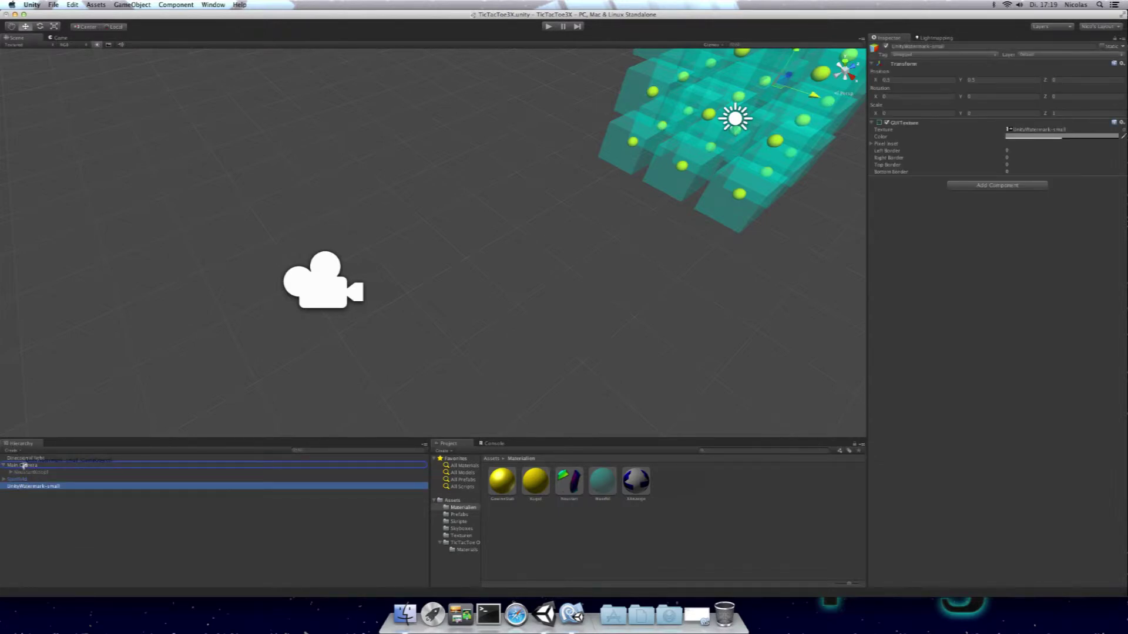
{"action": "left_click_drag", "start_coordinate": [23, 465], "coordinate": [21, 490]}
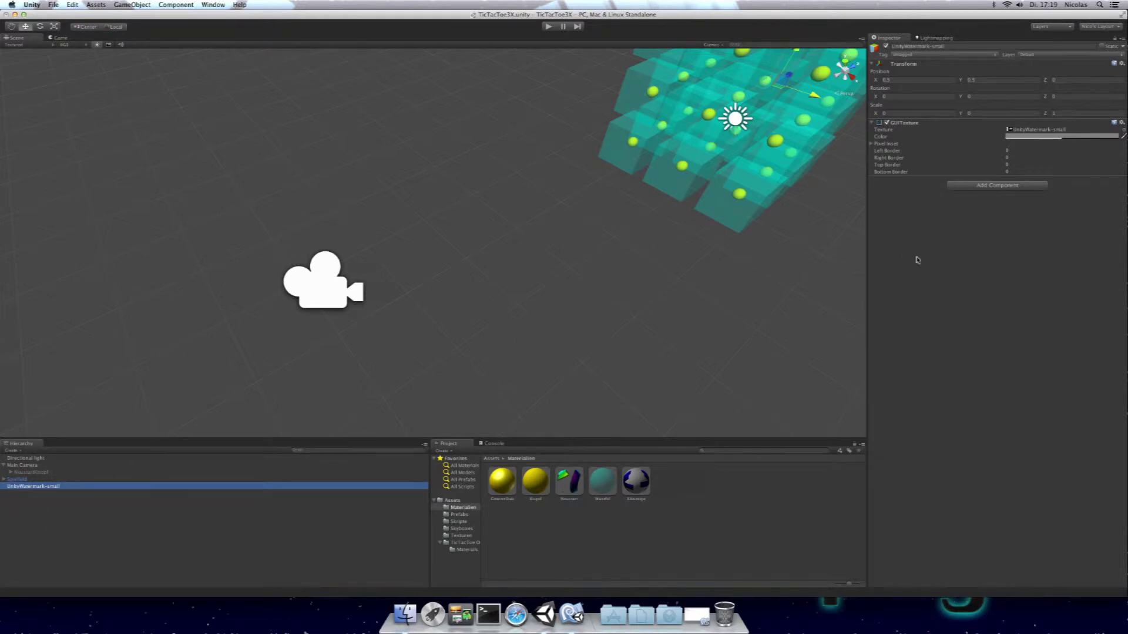
{"action": "left_click", "coordinate": [1062, 125]}
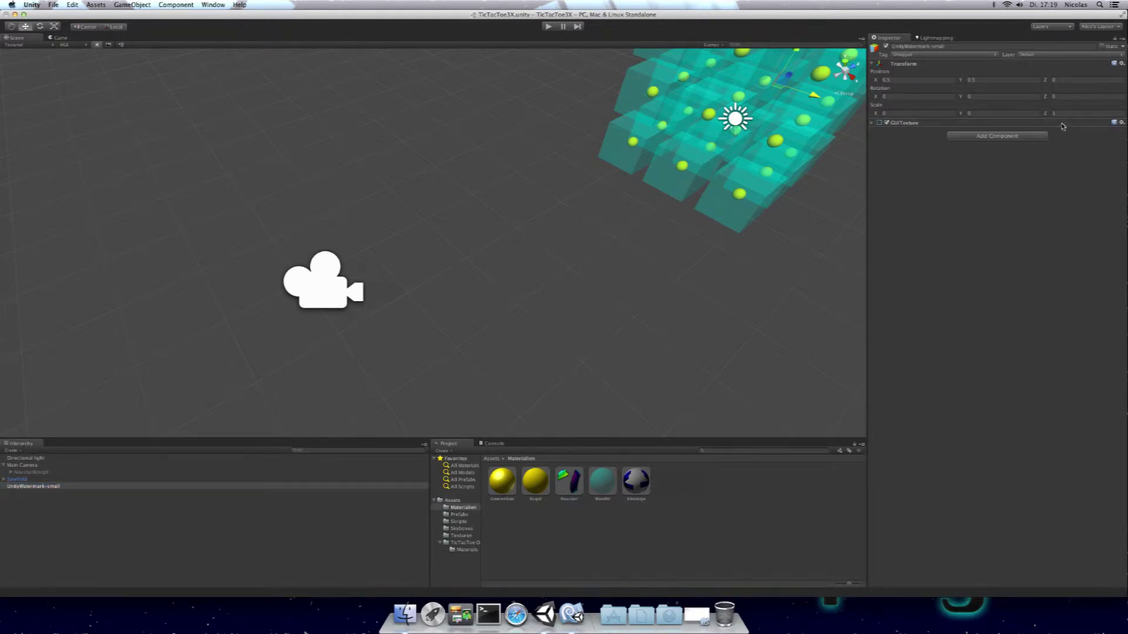
{"action": "left_click", "coordinate": [966, 124]}
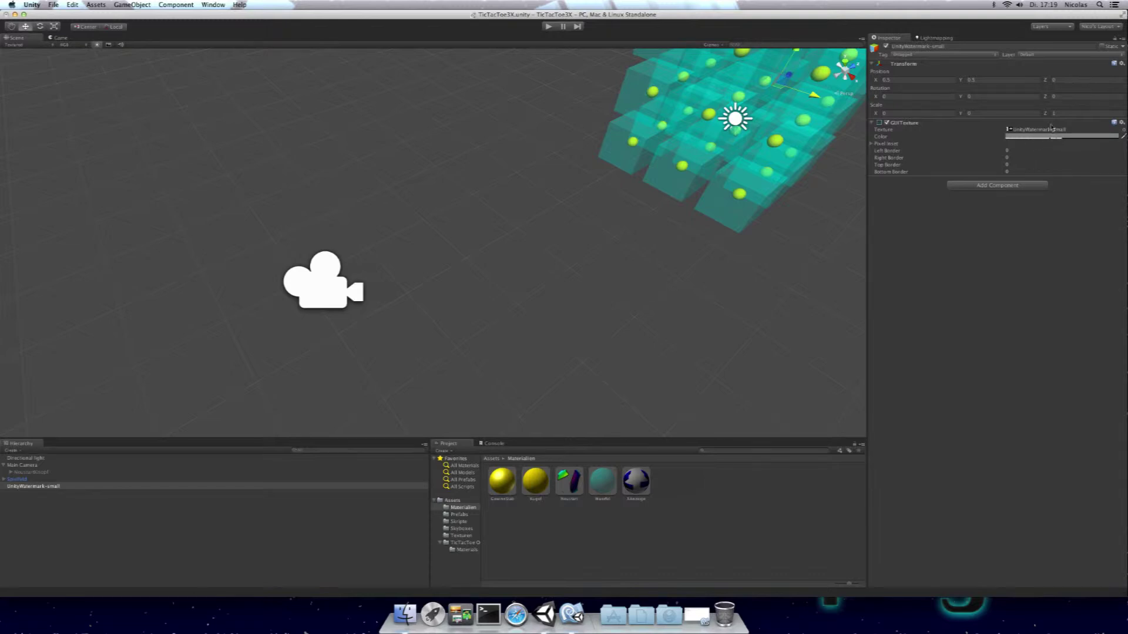
Assign the blue star (BGX) image to the GUI Texture's Texture field.
{"action": "left_click", "coordinate": [1123, 129]}
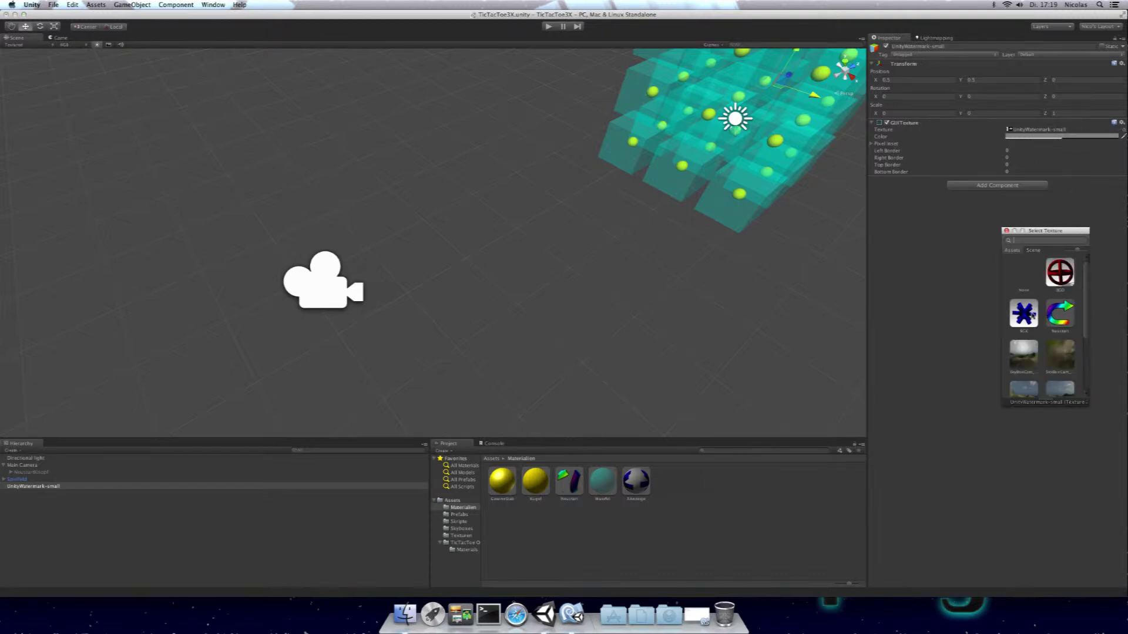
{"action": "double_click", "coordinate": [1035, 313]}
{"action": "left_click", "coordinate": [705, 491]}
Delete the XAnzeige material from Materialien and confirm the deletion.
{"action": "left_click", "coordinate": [635, 480]}
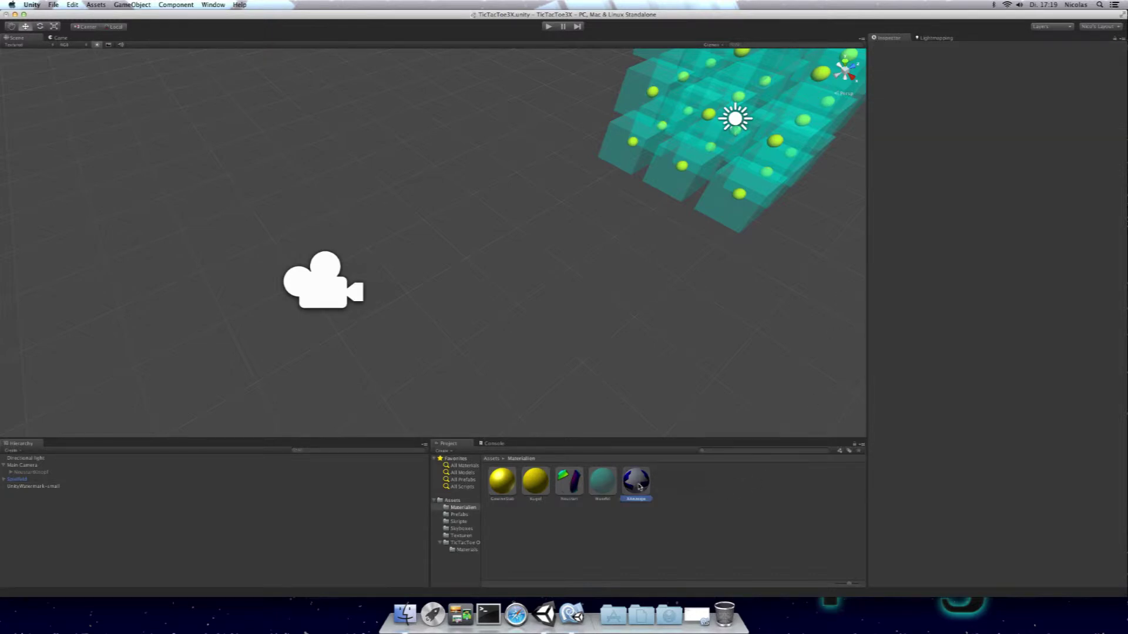
{"action": "right_click", "coordinate": [729, 616]}
{"action": "left_click", "coordinate": [728, 512]}
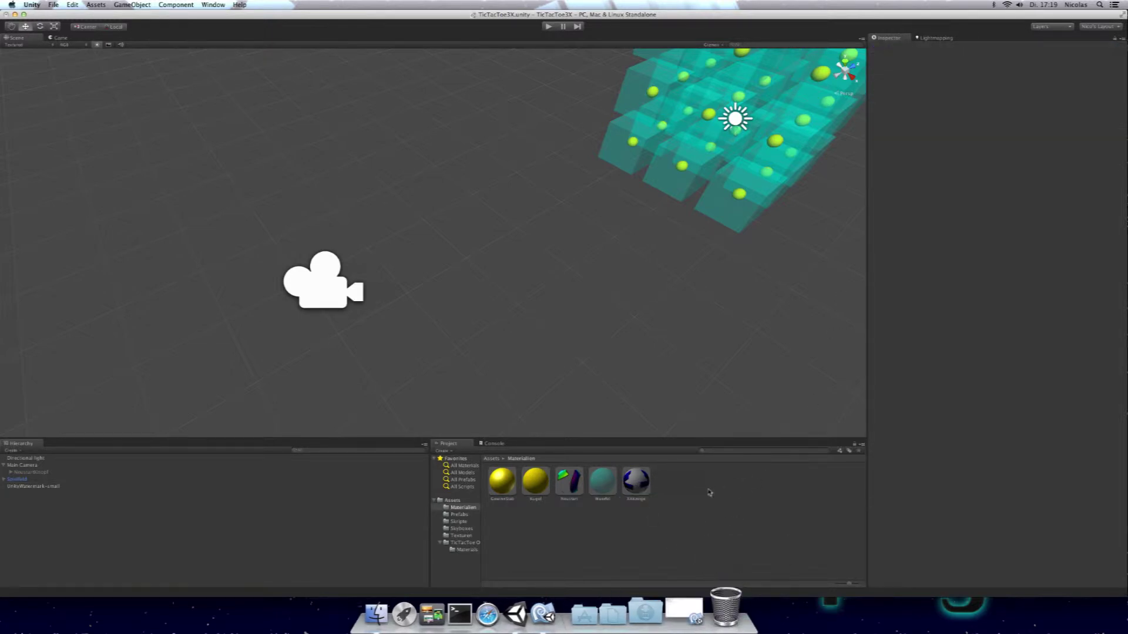
{"action": "right_click", "coordinate": [640, 488]}
{"action": "left_click", "coordinate": [652, 492]}
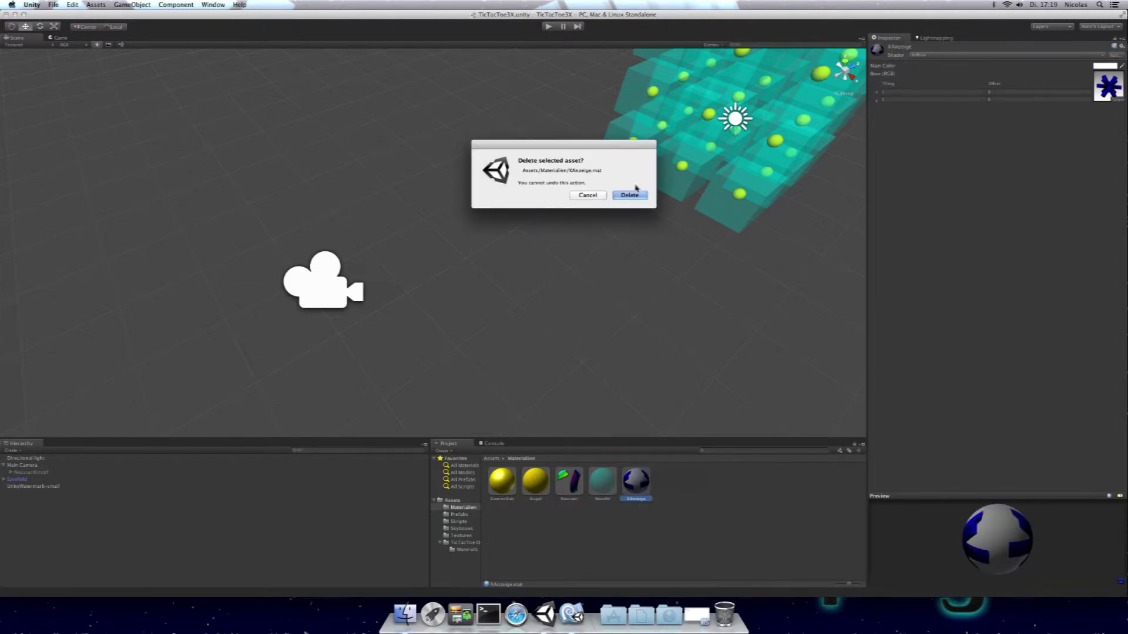
{"action": "left_click", "coordinate": [634, 199]}
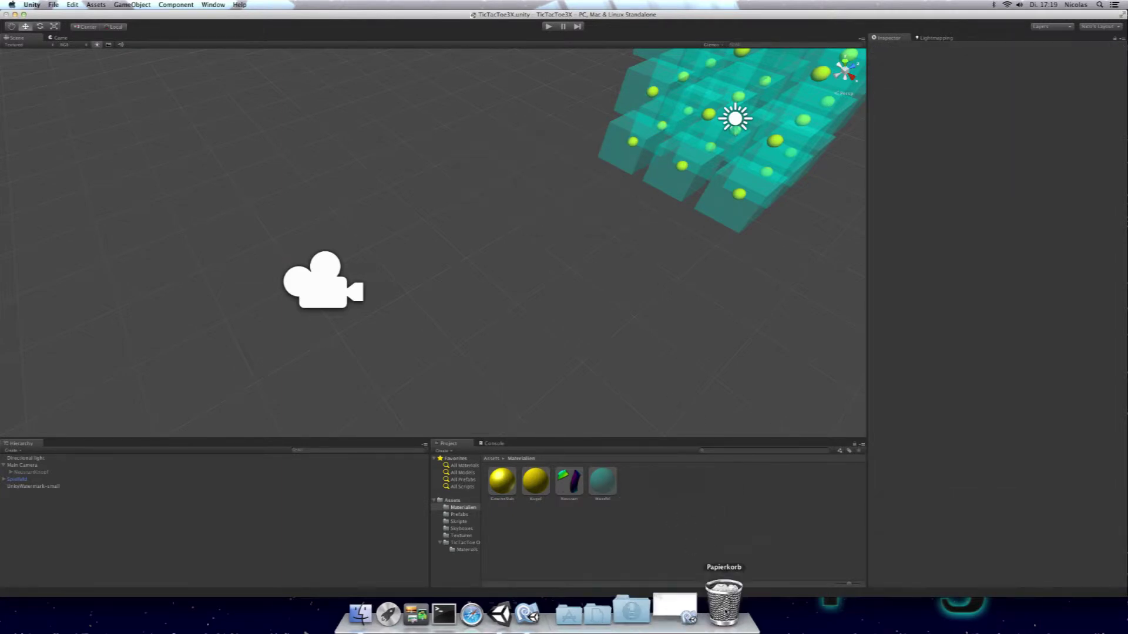
{"action": "left_click", "coordinate": [724, 614]}
{"action": "key", "text": "super+w"}
{"action": "left_click", "coordinate": [359, 494]}
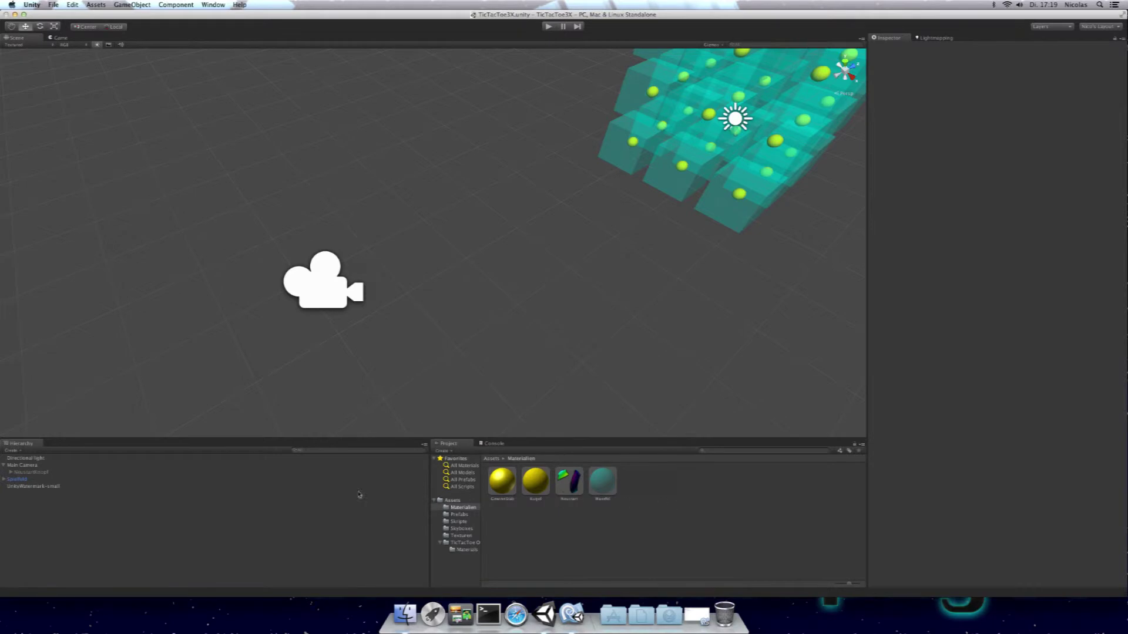
{"action": "left_click", "coordinate": [74, 488]}
Expand the GUITexture's Pixel Inset values and run the game to preview the star.
{"action": "scroll", "coordinate": [376, 320], "scroll_direction": "down", "scroll_amount": 2}
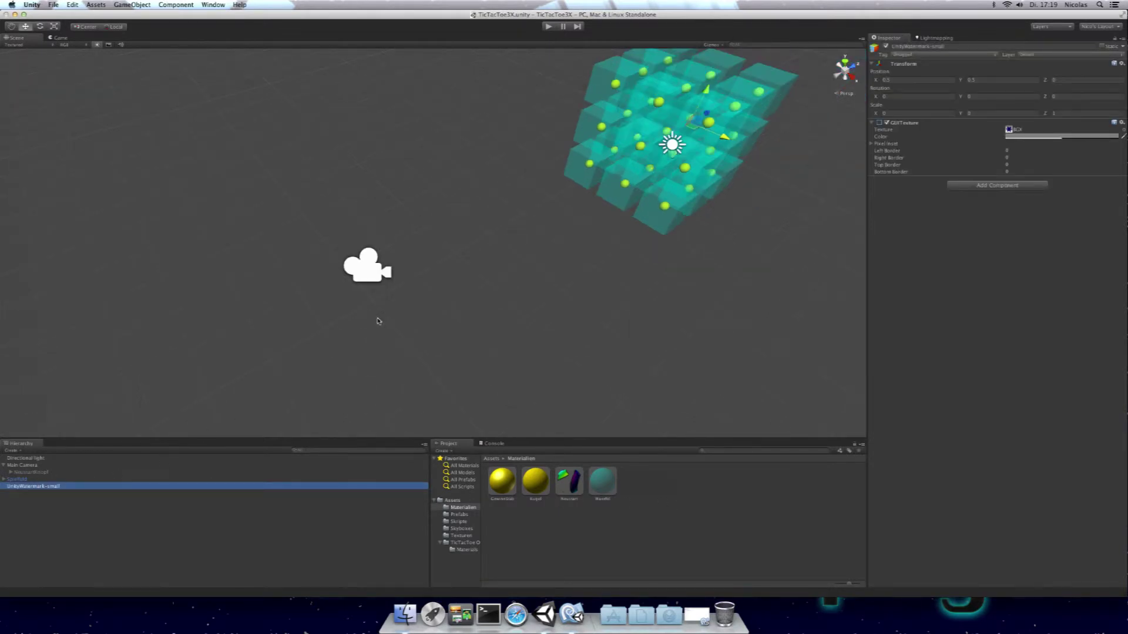
{"action": "scroll", "coordinate": [411, 303], "scroll_direction": "down", "scroll_amount": 2}
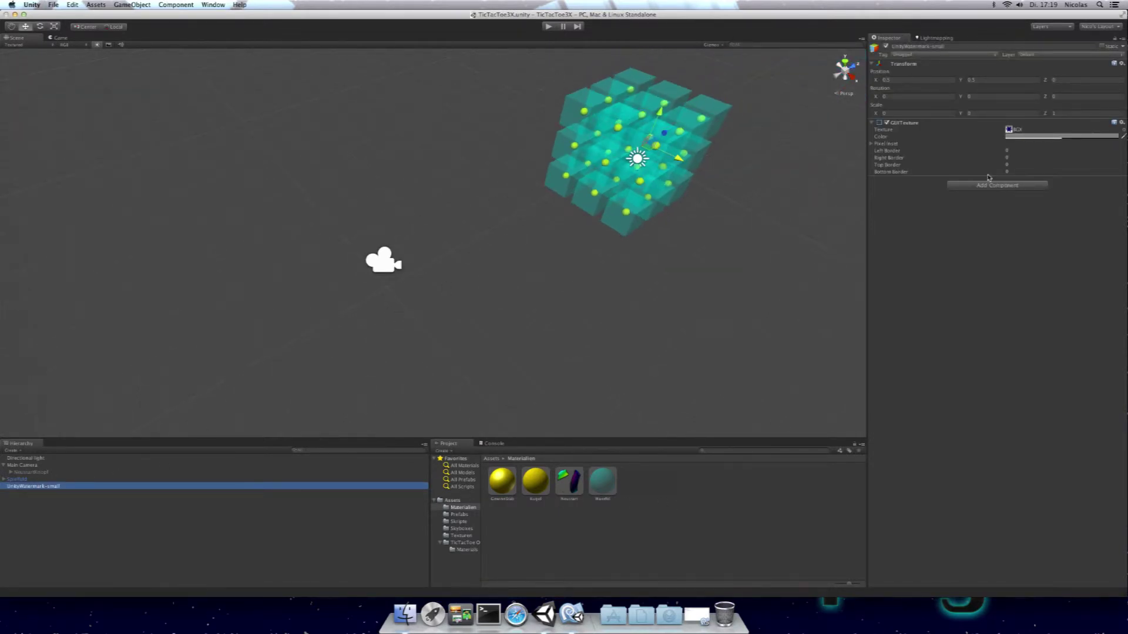
{"action": "left_click", "coordinate": [872, 144]}
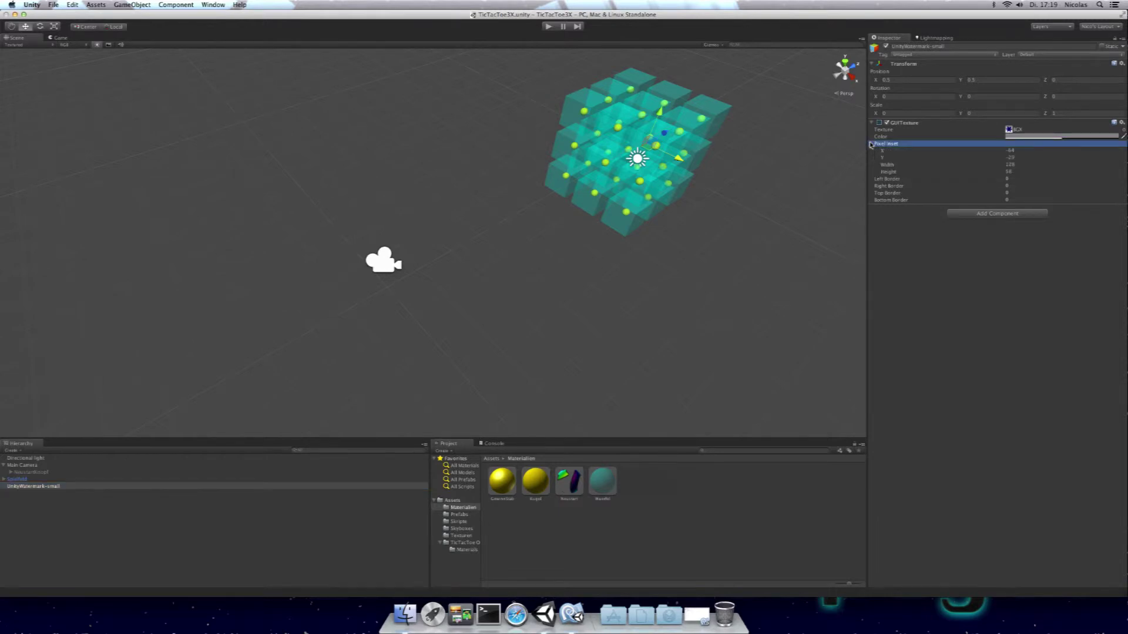
{"action": "left_click", "coordinate": [871, 143]}
{"action": "left_click", "coordinate": [548, 27]}
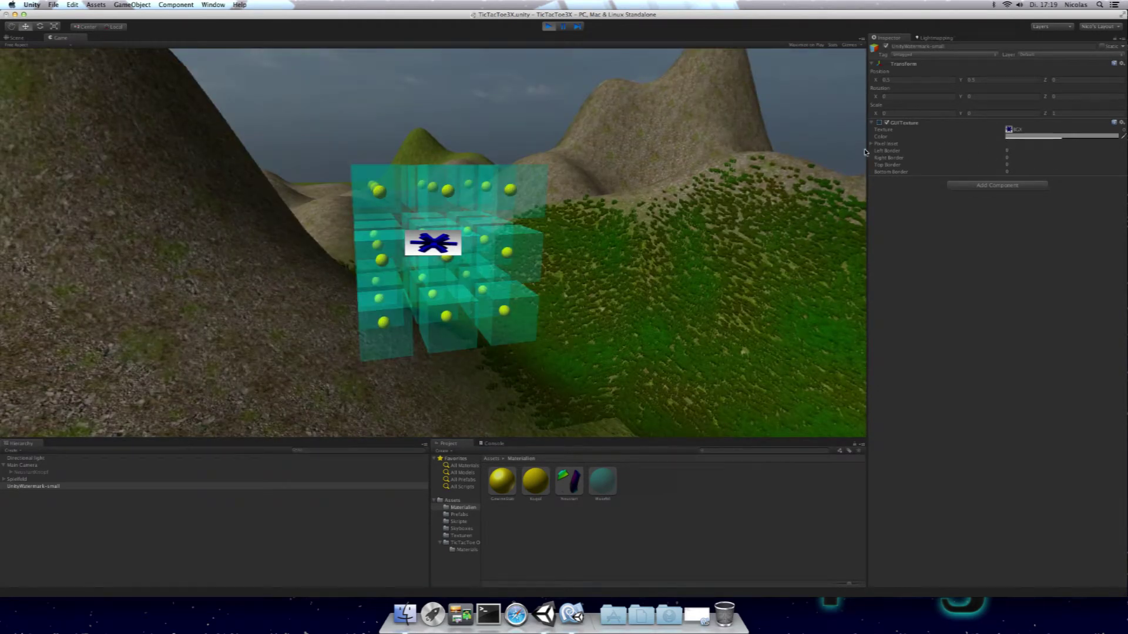
{"action": "left_click", "coordinate": [871, 144]}
Set the pixel inset to X 0, Y 0, width 128 and height 128.
{"action": "left_click", "coordinate": [1021, 151]}
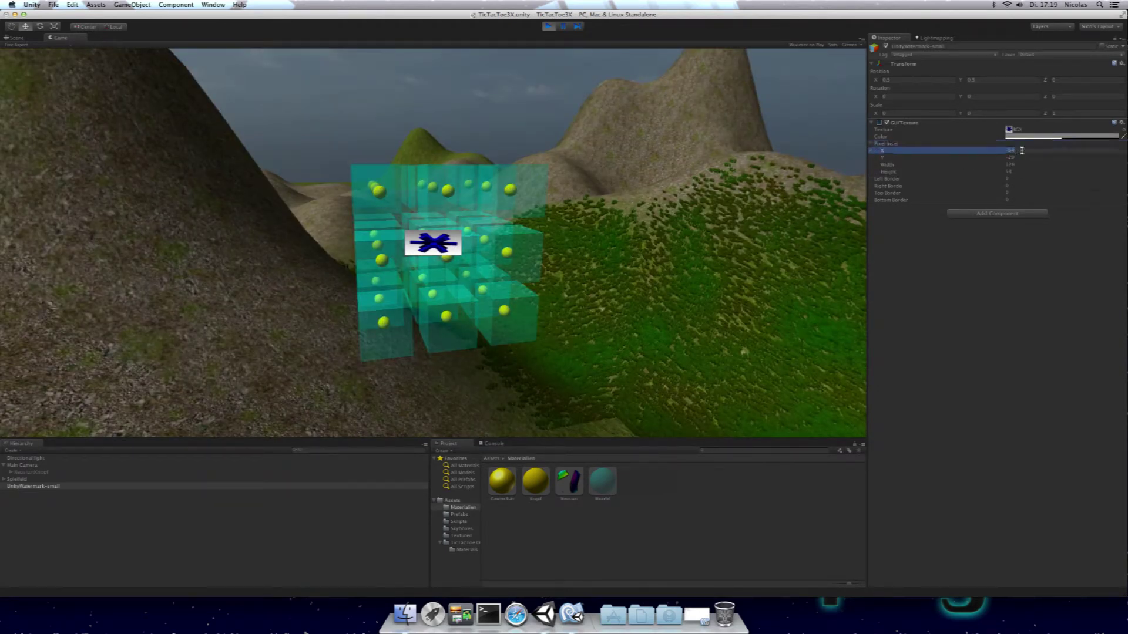
{"action": "type", "text": "0"}
{"action": "left_click", "coordinate": [1021, 157]}
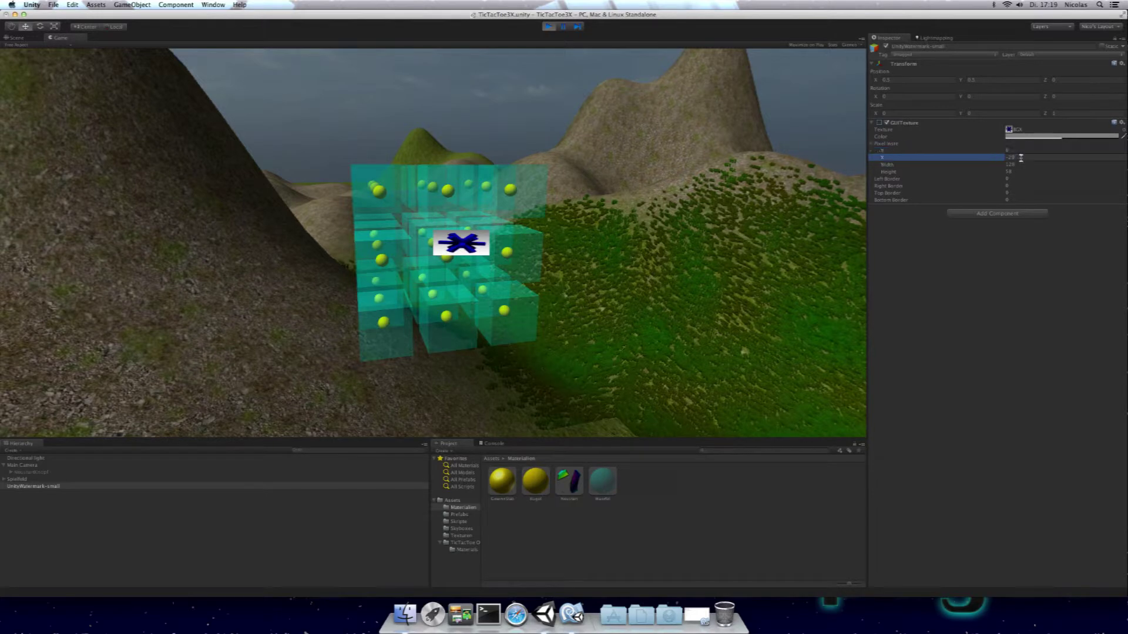
{"action": "type", "text": "0"}
{"action": "left_click", "coordinate": [1021, 165]}
{"action": "type", "text": "256"}
{"action": "left_click", "coordinate": [1015, 171]}
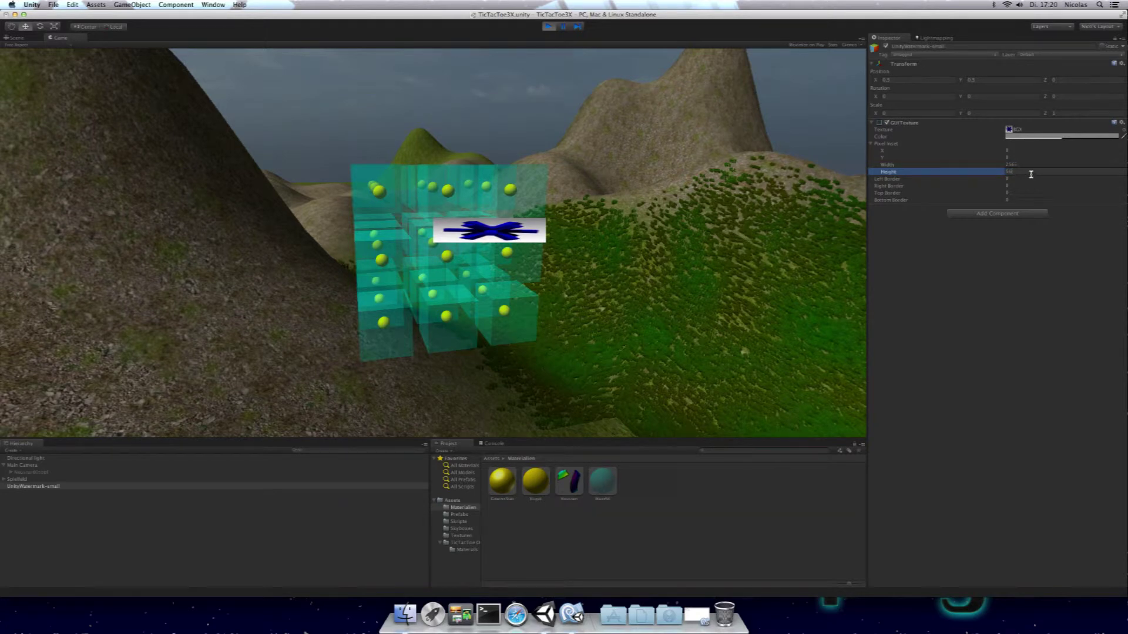
{"action": "type", "text": "256"}
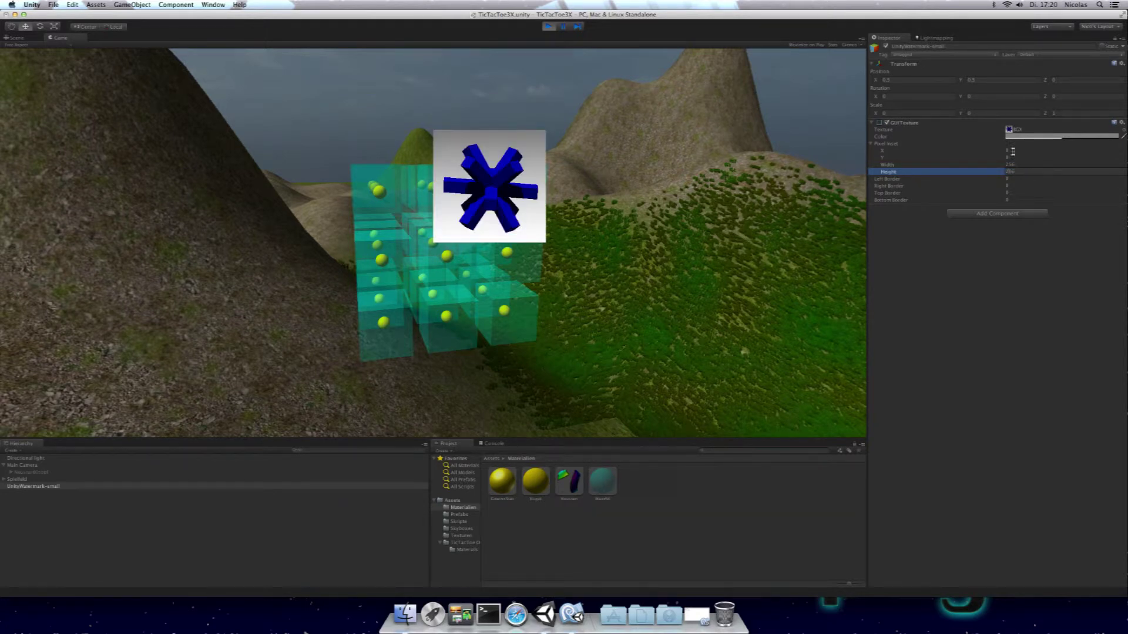
{"action": "left_click", "coordinate": [1012, 165]}
{"action": "type", "text": "10"}
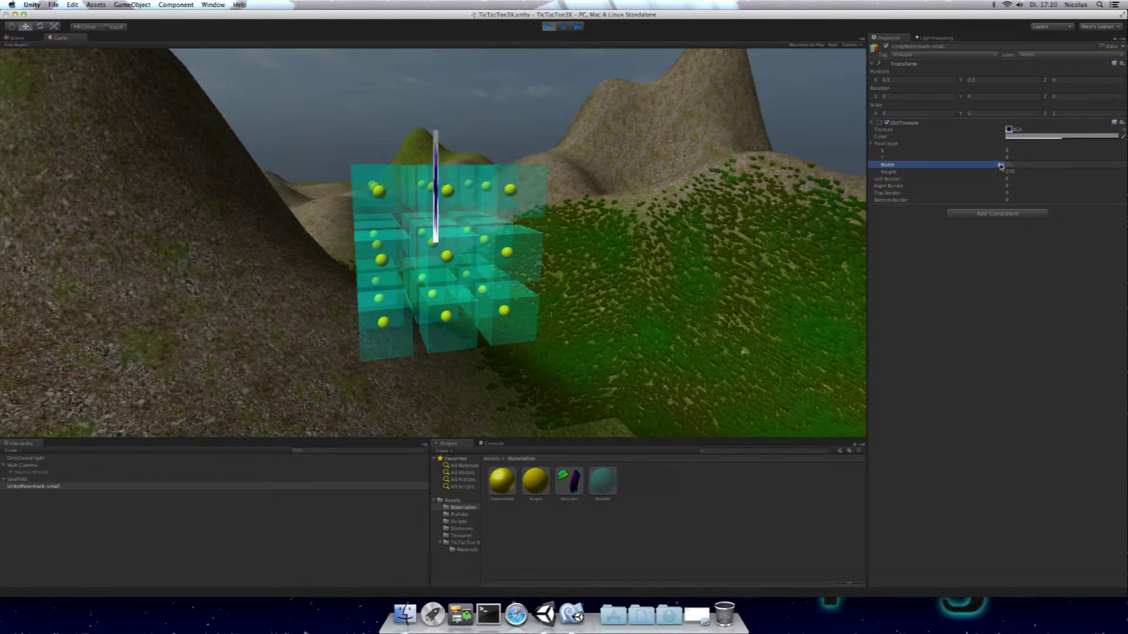
{"action": "type", "text": "8"}
{"action": "left_click", "coordinate": [1021, 170]}
{"action": "type", "text": "128"}
{"action": "key", "text": "Return"}
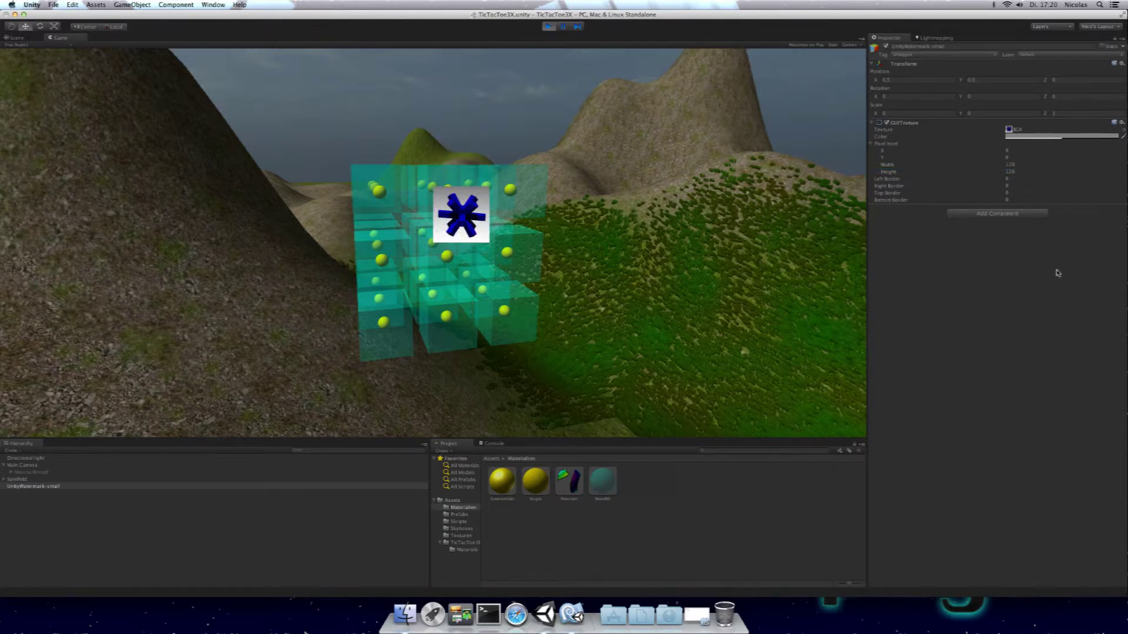
{"action": "left_click", "coordinate": [1017, 151]}
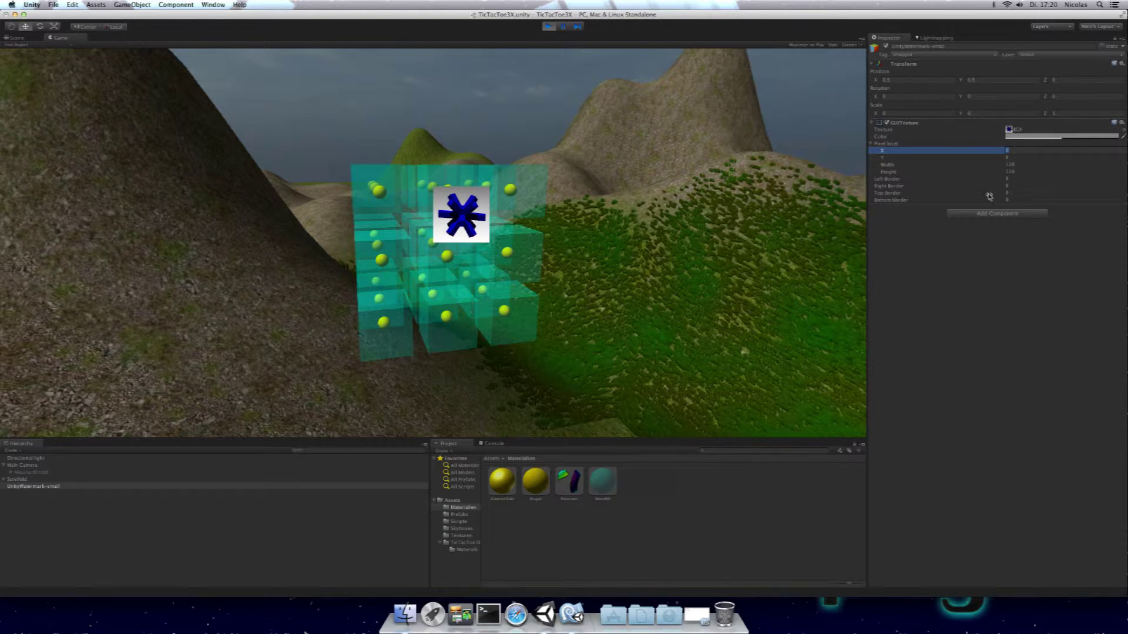
Try Left, Top and Bottom border values on the star texture, leaving the borders at 0.
{"action": "left_click", "coordinate": [1015, 178]}
{"action": "type", "text": "13"}
{"action": "key", "text": "Return"}
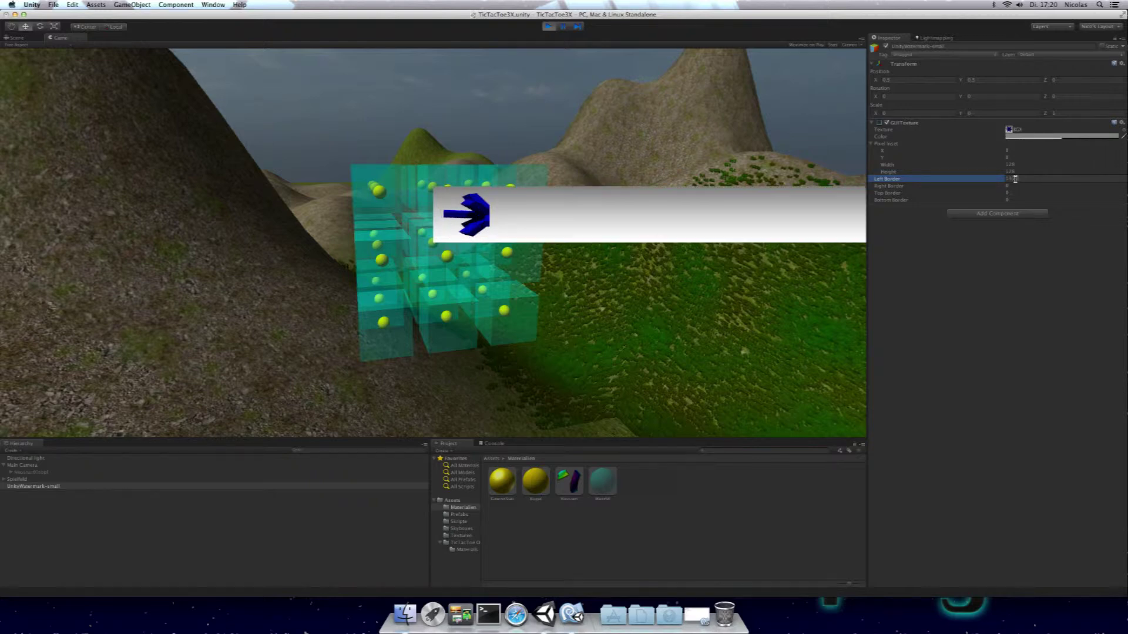
{"action": "key", "text": "BackSpace"}
{"action": "key", "text": "BackSpace"}
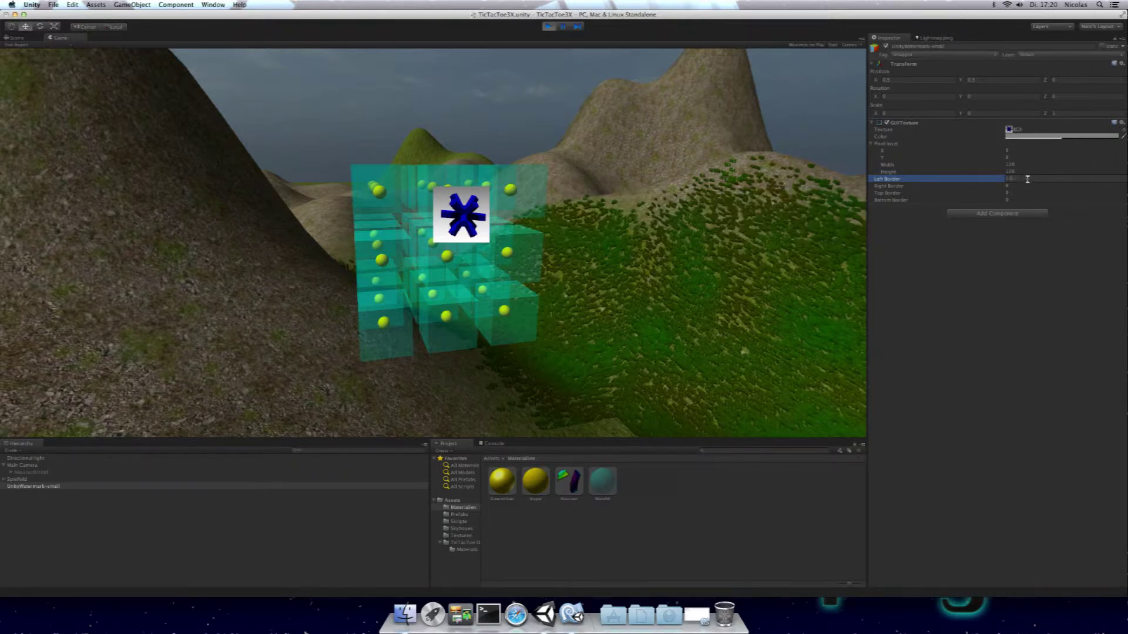
{"action": "left_click", "coordinate": [1018, 245]}
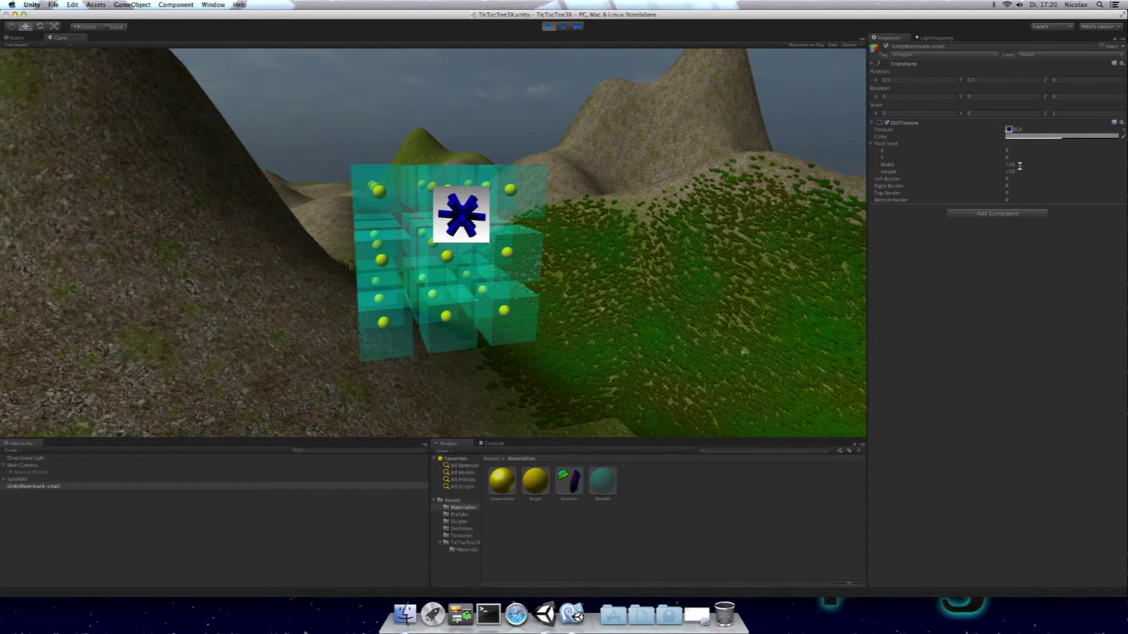
{"action": "left_click", "coordinate": [1022, 179]}
{"action": "type", "text": "2"}
{"action": "left_click", "coordinate": [1013, 186]}
{"action": "type", "text": "2"}
{"action": "left_click", "coordinate": [1018, 192]}
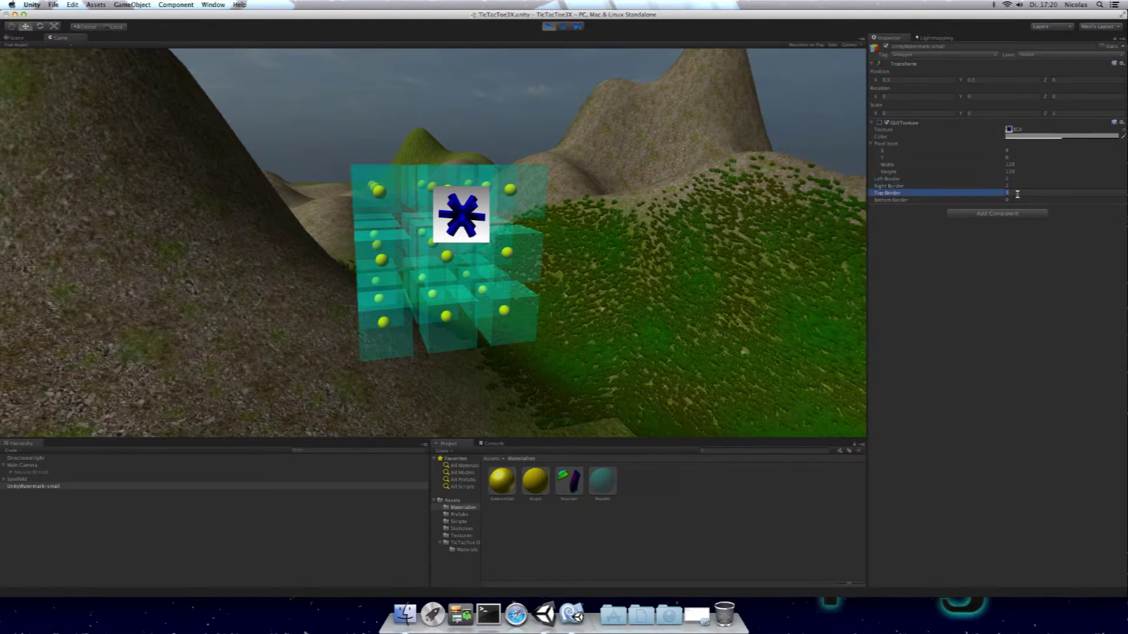
{"action": "left_click", "coordinate": [1019, 200]}
{"action": "type", "text": "2"}
{"action": "left_click", "coordinate": [1020, 186]}
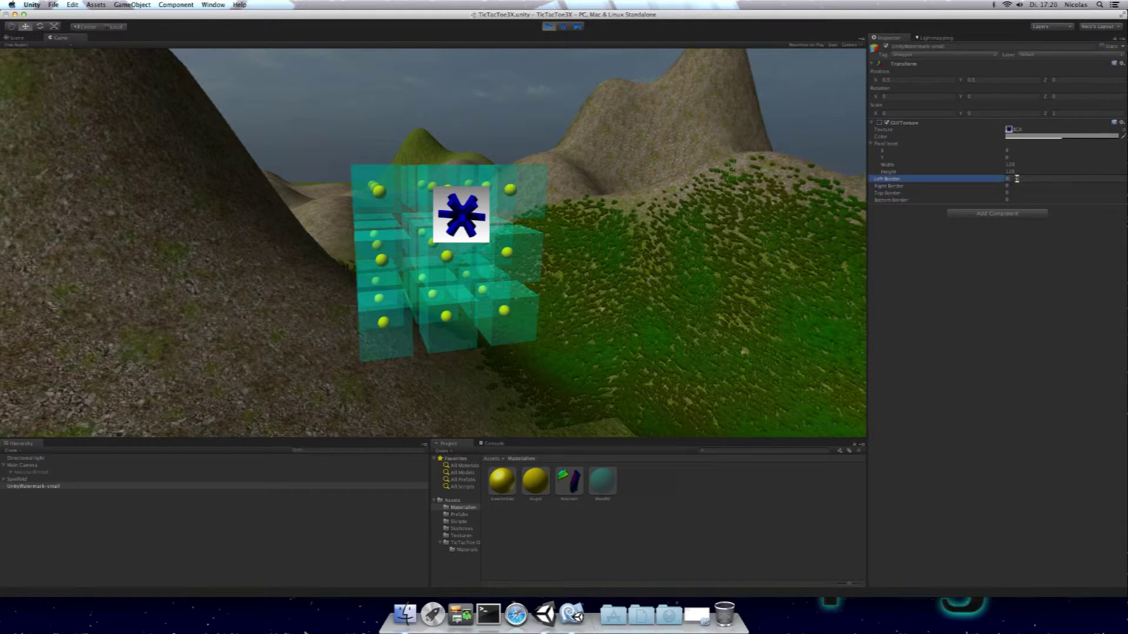
Set Pixel Inset X to 0 and raise Y to about 200 above the grid.
{"action": "left_click", "coordinate": [1022, 150]}
{"action": "mouse_move", "coordinate": [980, 152]}
{"action": "left_mouse_down"}
{"action": "mouse_move", "coordinate": [885, 150]}
{"action": "mouse_move", "coordinate": [1036, 154]}
{"action": "mouse_move", "coordinate": [986, 152]}
{"action": "left_mouse_up"}
{"action": "type", "text": "0"}
{"action": "key", "text": "Return"}
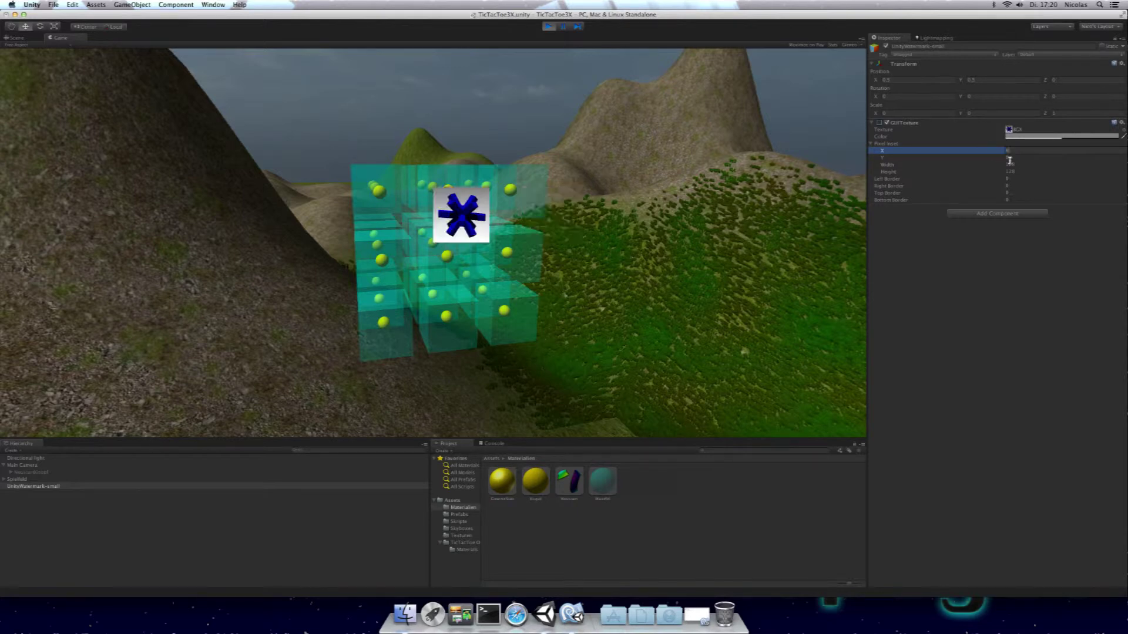
{"action": "mouse_move", "coordinate": [885, 158]}
{"action": "left_mouse_down"}
{"action": "mouse_move", "coordinate": [1124, 160]}
{"action": "mouse_move", "coordinate": [1116, 175]}
{"action": "left_mouse_up"}
{"action": "left_click", "coordinate": [1016, 280]}
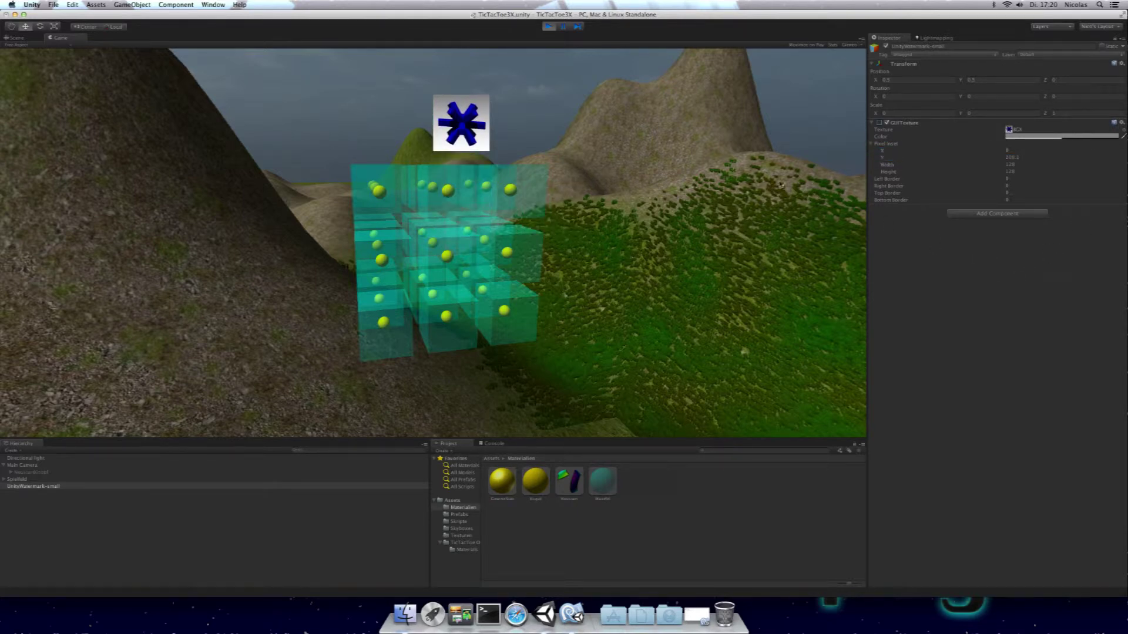
{"action": "key", "text": "ctrl+s"}
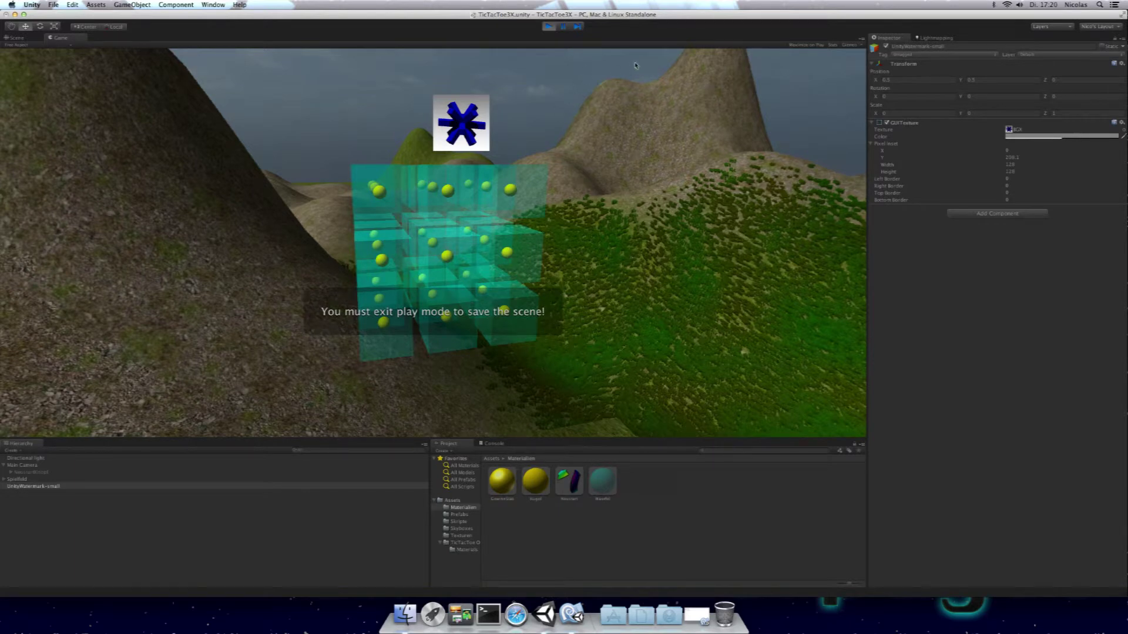
{"action": "left_click", "coordinate": [1122, 122]}
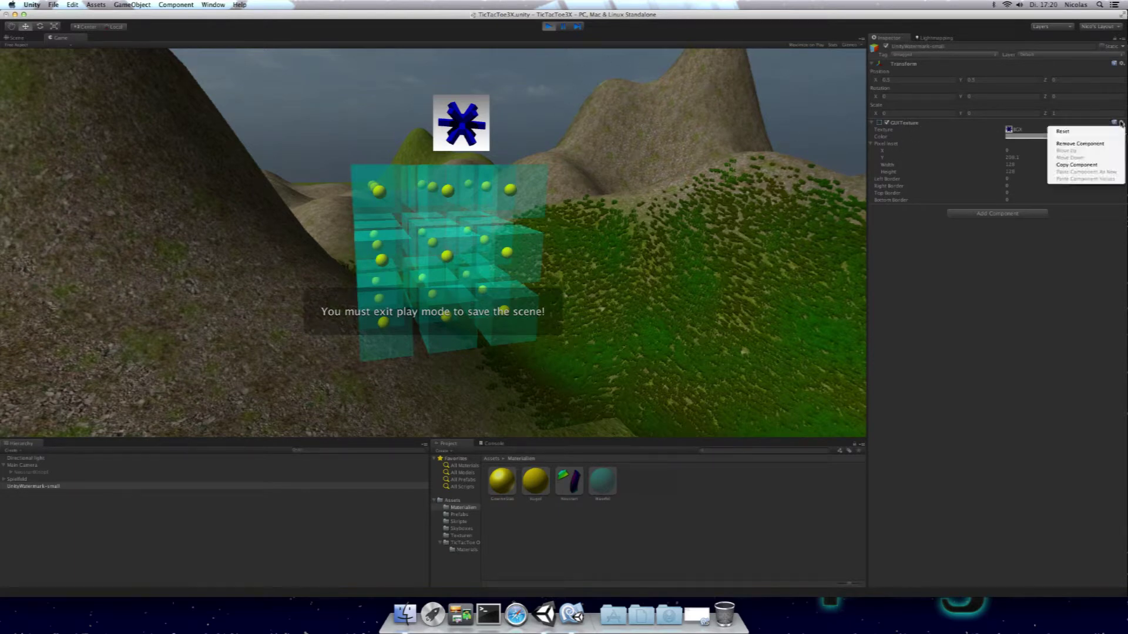
Copy the GUITexture component in play mode and paste its values after stopping.
{"action": "left_click", "coordinate": [1088, 164]}
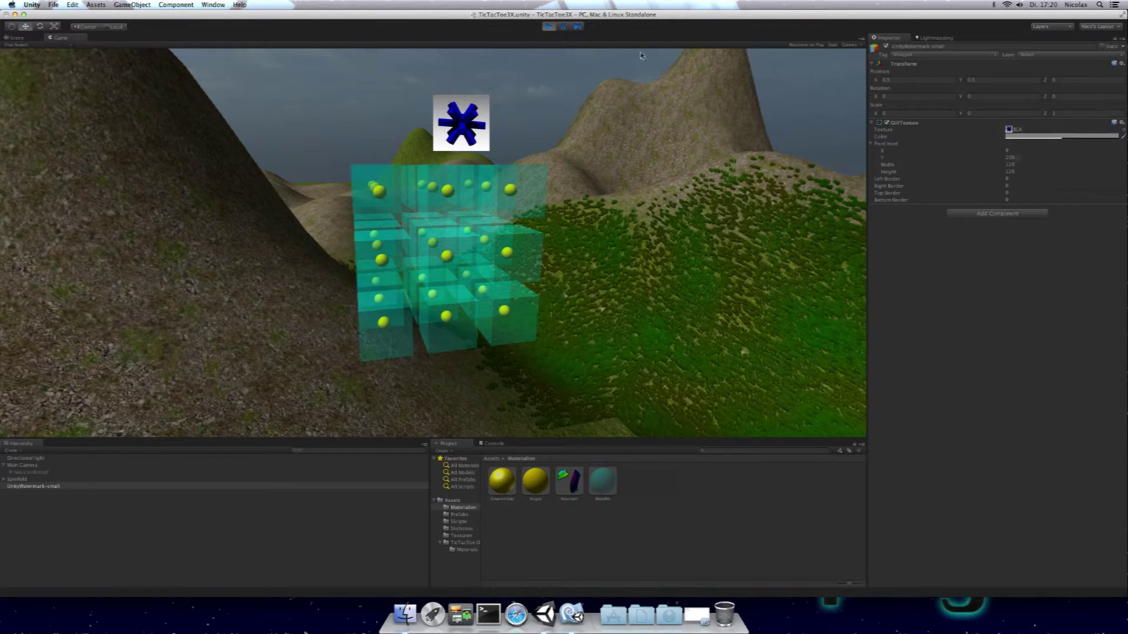
{"action": "left_click", "coordinate": [548, 30]}
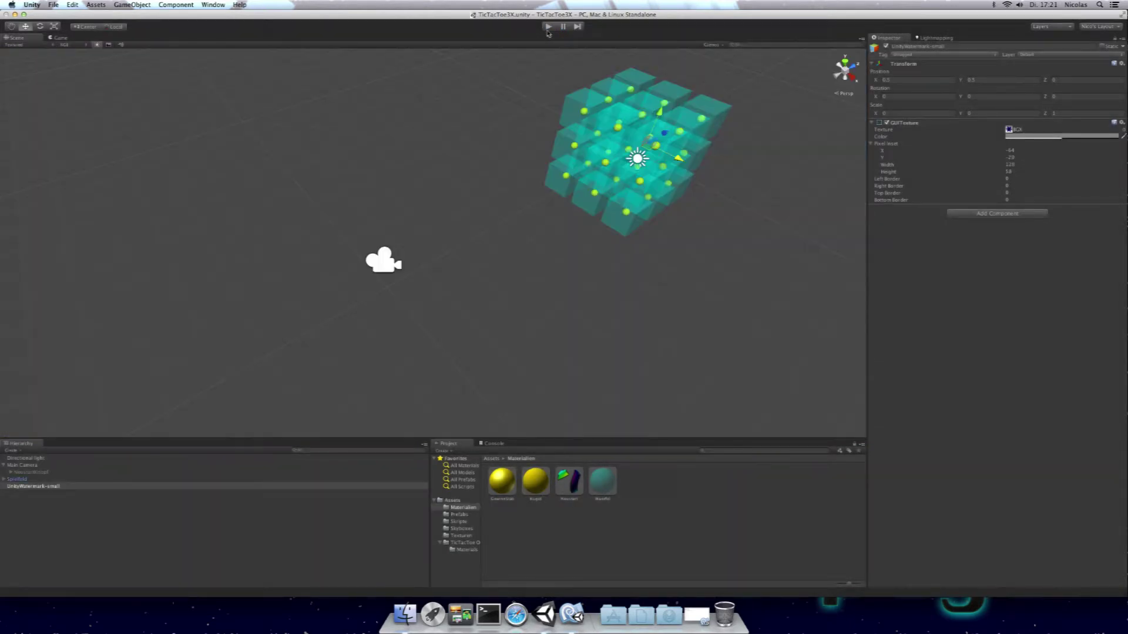
{"action": "left_click", "coordinate": [1122, 122]}
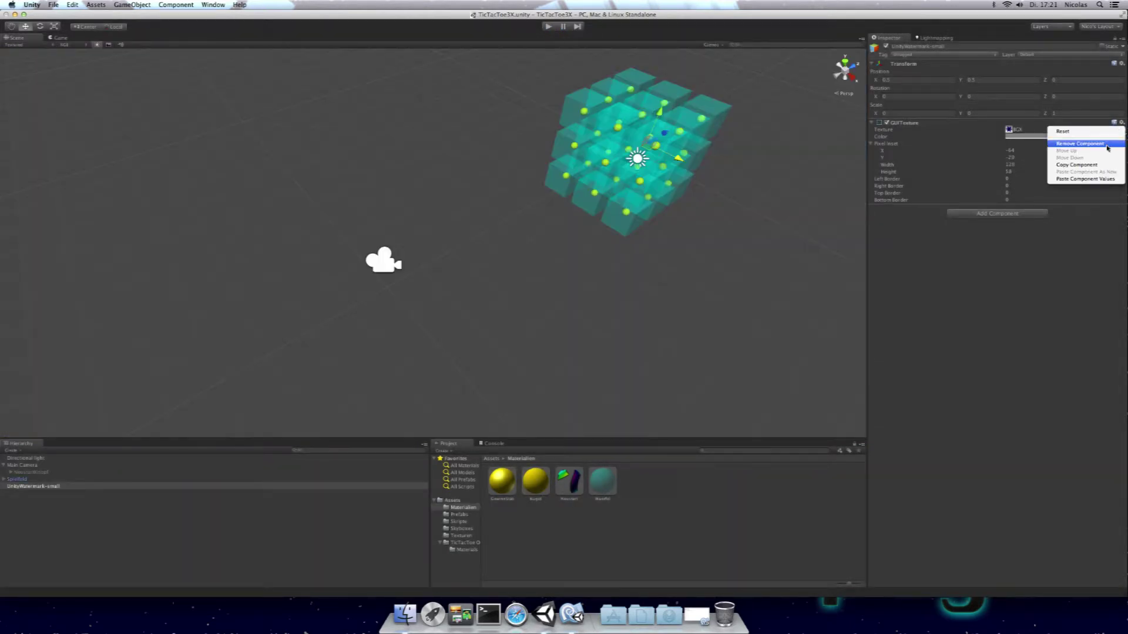
{"action": "left_click", "coordinate": [1098, 179]}
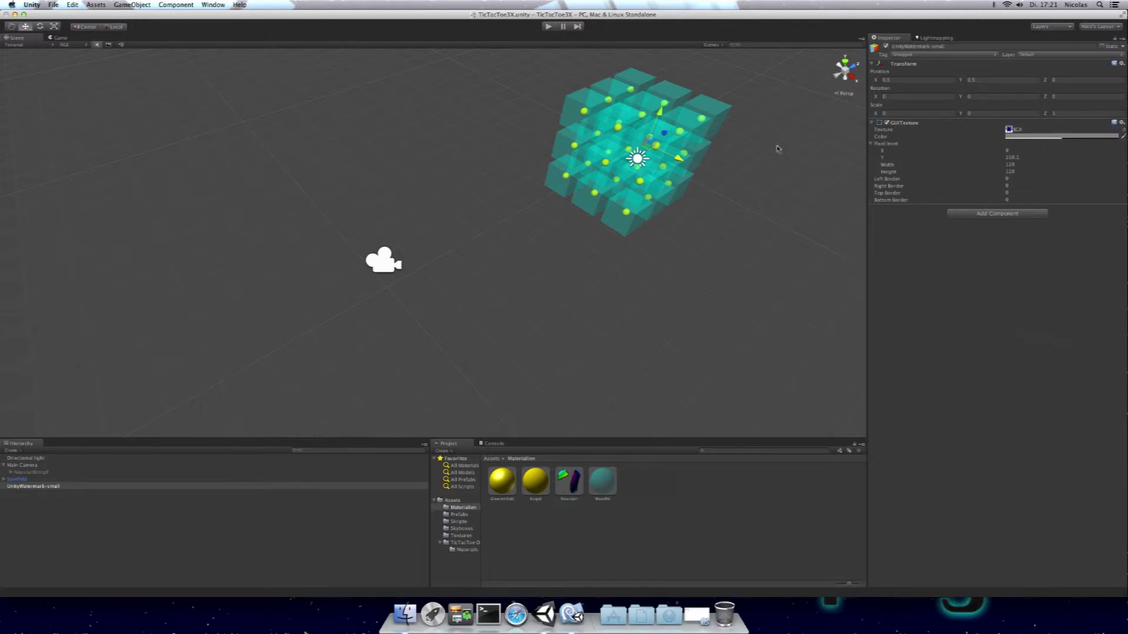
Raise Pixel Inset Y to about 213 and test-run the game.
{"action": "left_click_drag", "start_coordinate": [886, 157], "coordinate": [949, 173]}
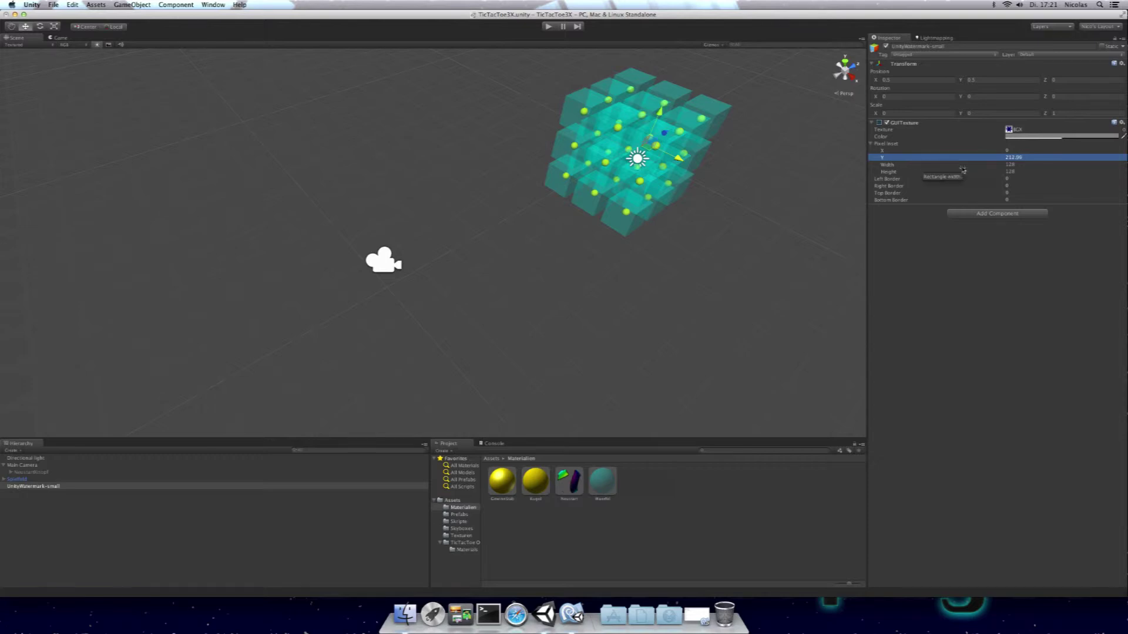
{"action": "left_click", "coordinate": [946, 272]}
{"action": "left_click", "coordinate": [550, 27]}
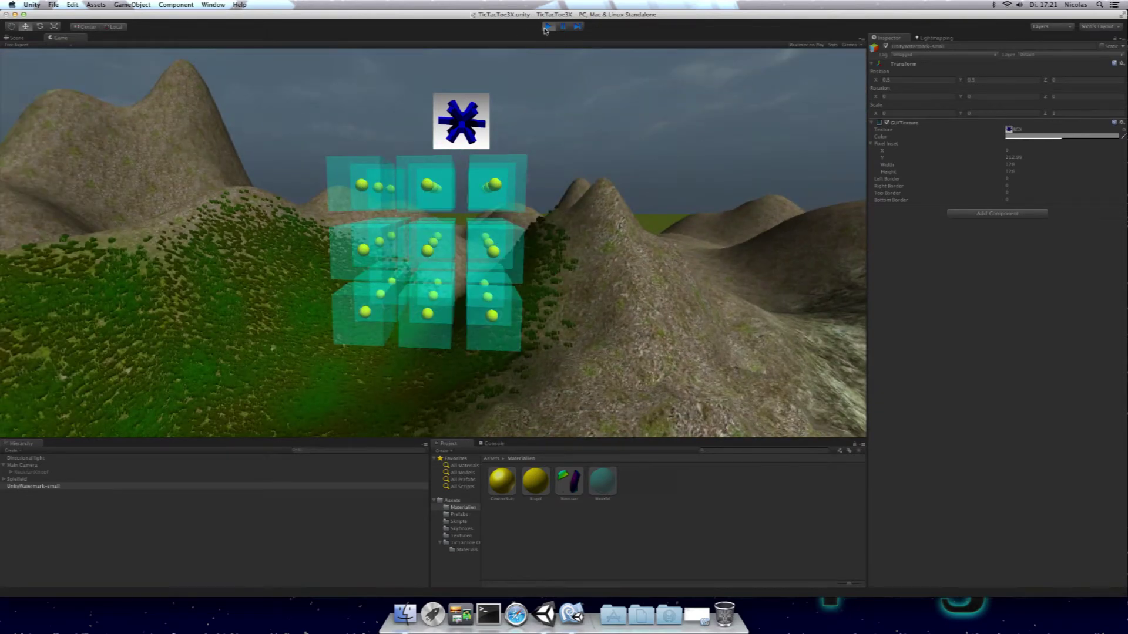
{"action": "left_click", "coordinate": [549, 27]}
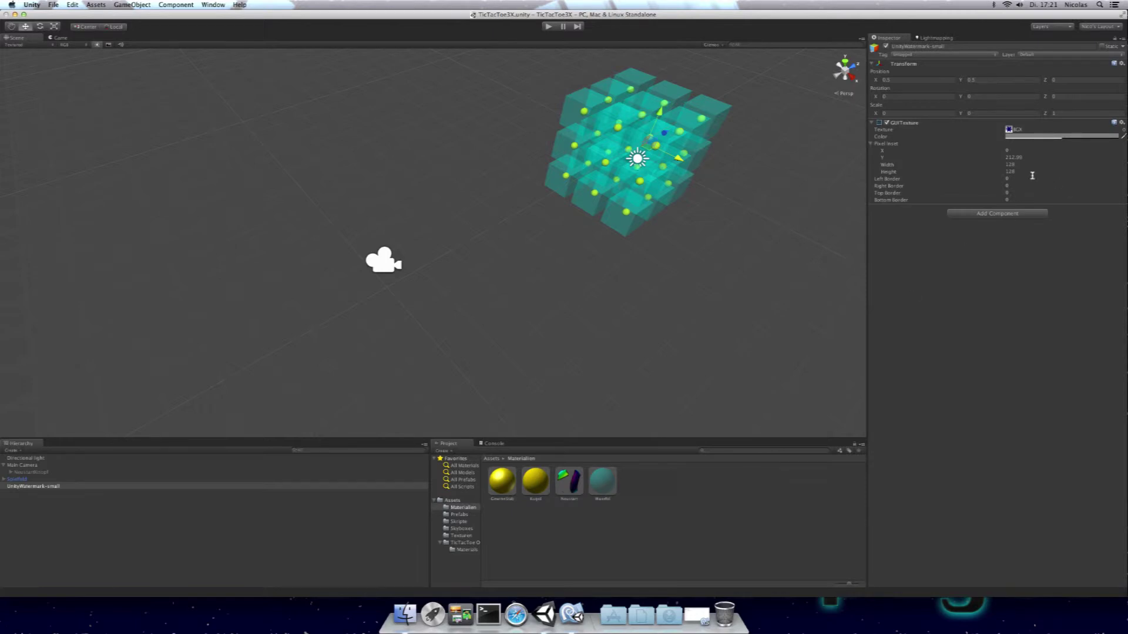
Set Pixel Inset X to -64 and Y to about 221, previewing the star in play mode.
{"action": "left_click", "coordinate": [1012, 150]}
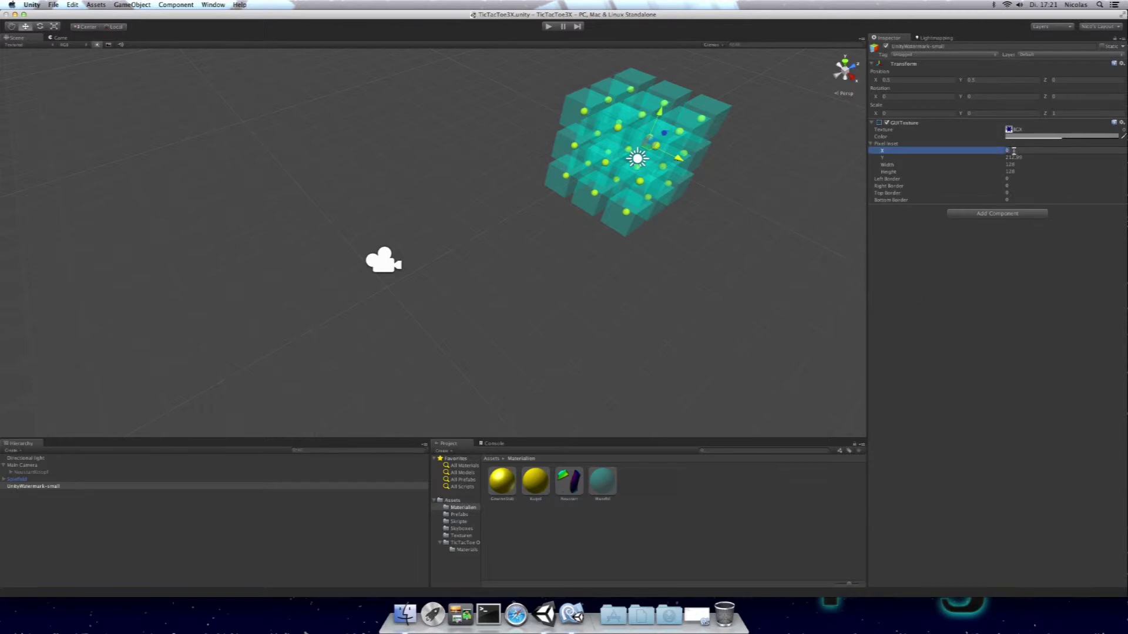
{"action": "type", "text": "0"}
{"action": "key", "text": "Return"}
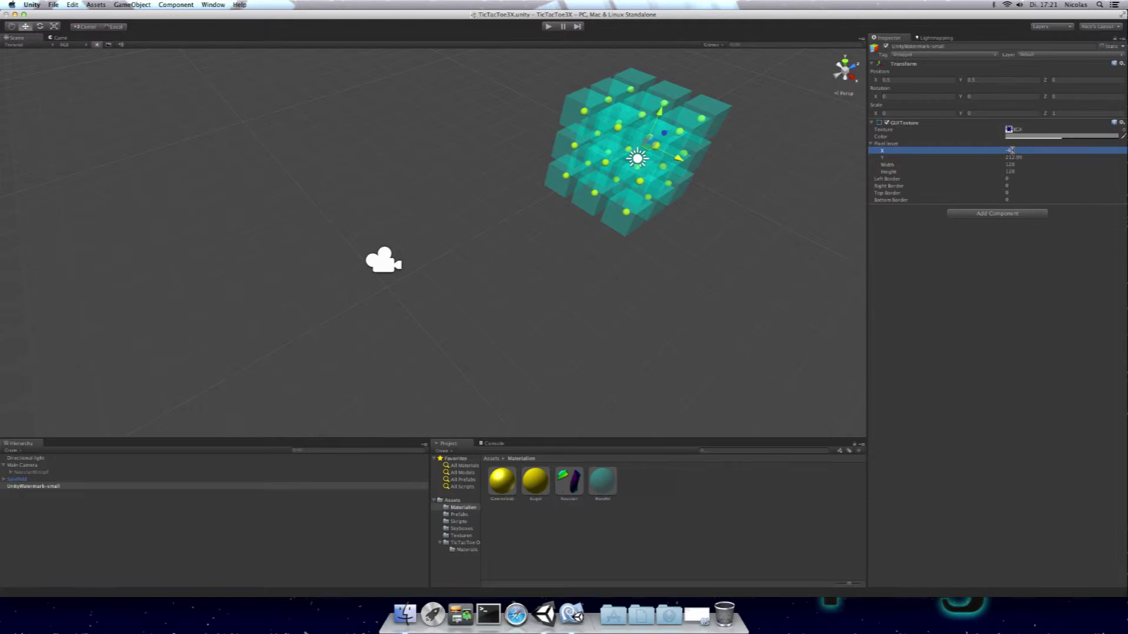
{"action": "left_click", "coordinate": [997, 282]}
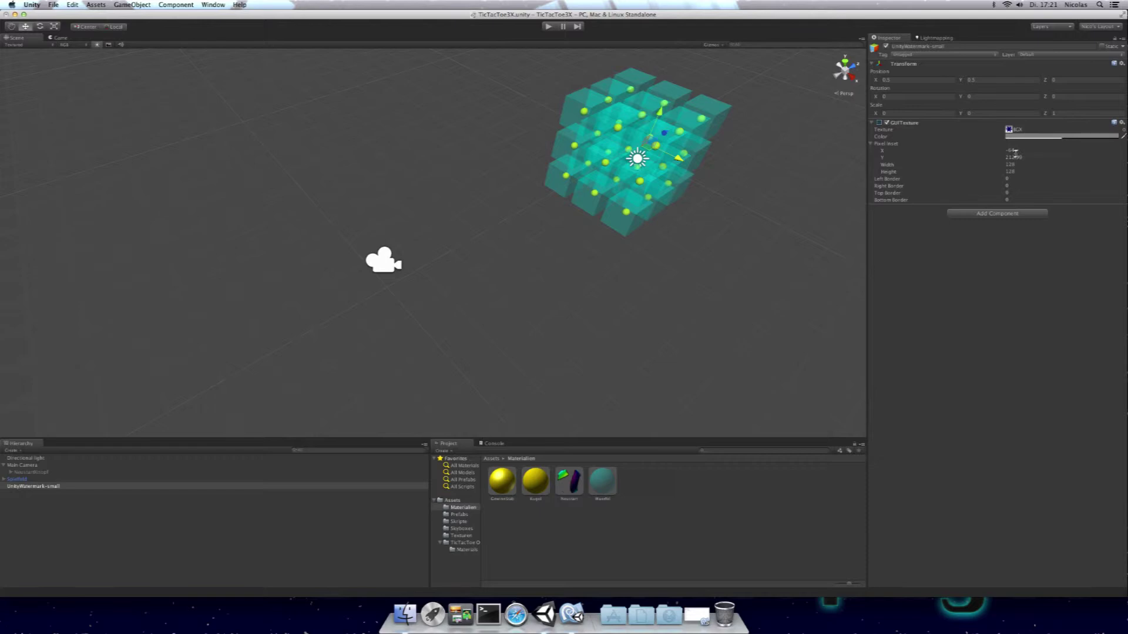
{"action": "left_click", "coordinate": [885, 158]}
{"action": "left_click_drag", "start_coordinate": [885, 158], "coordinate": [1006, 159]}
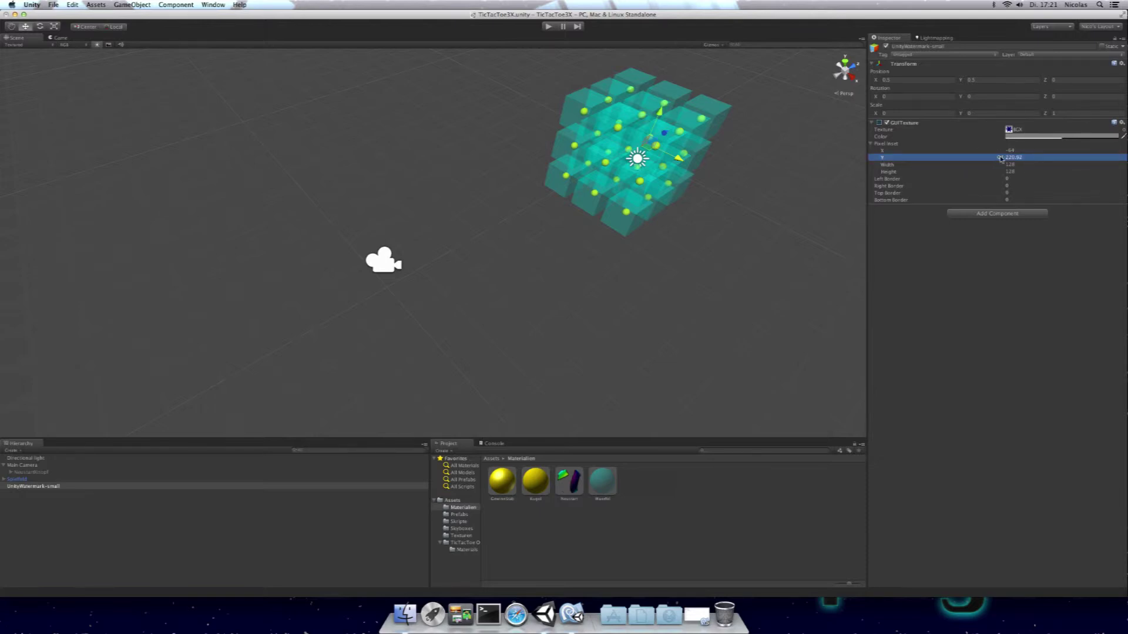
{"action": "left_click", "coordinate": [547, 26]}
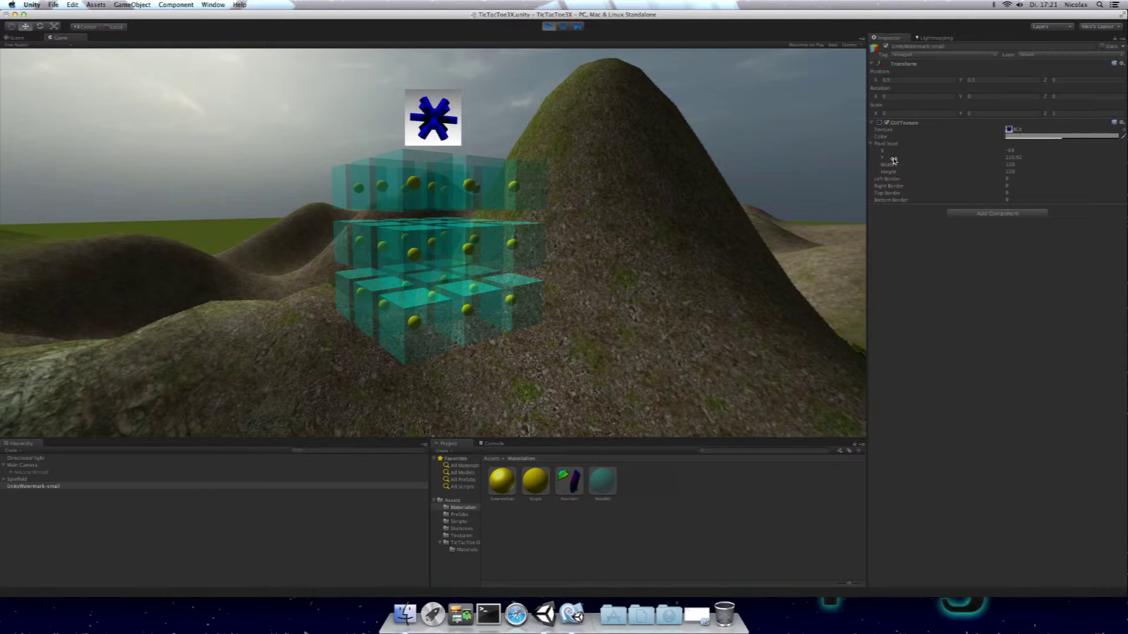
{"action": "left_click_drag", "start_coordinate": [893, 160], "coordinate": [1104, 175]}
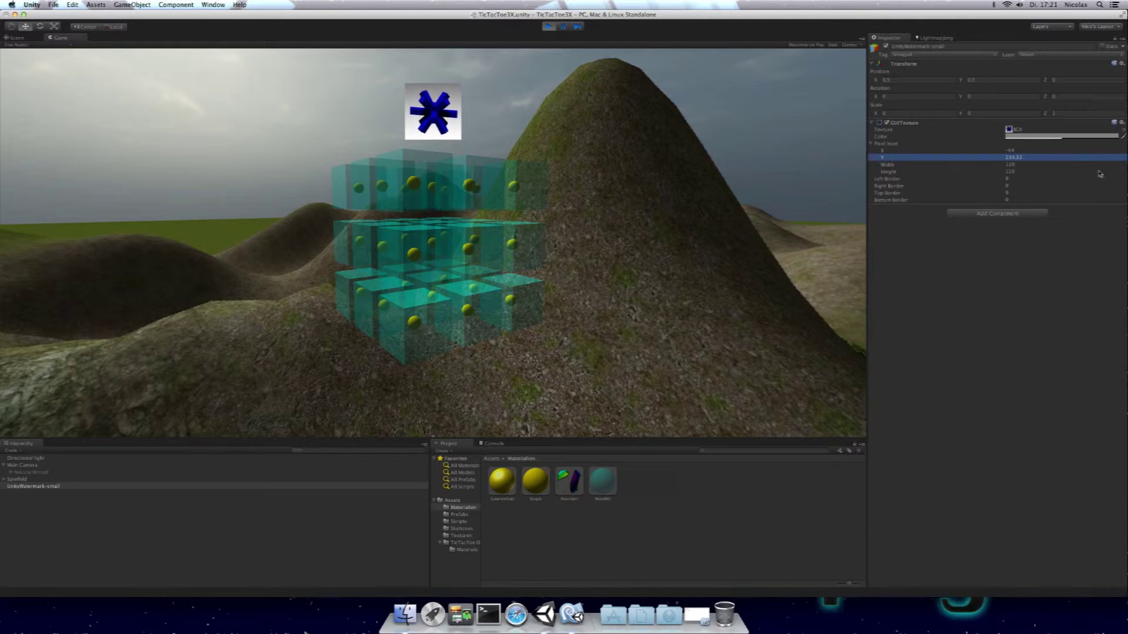
{"action": "left_click", "coordinate": [549, 27]}
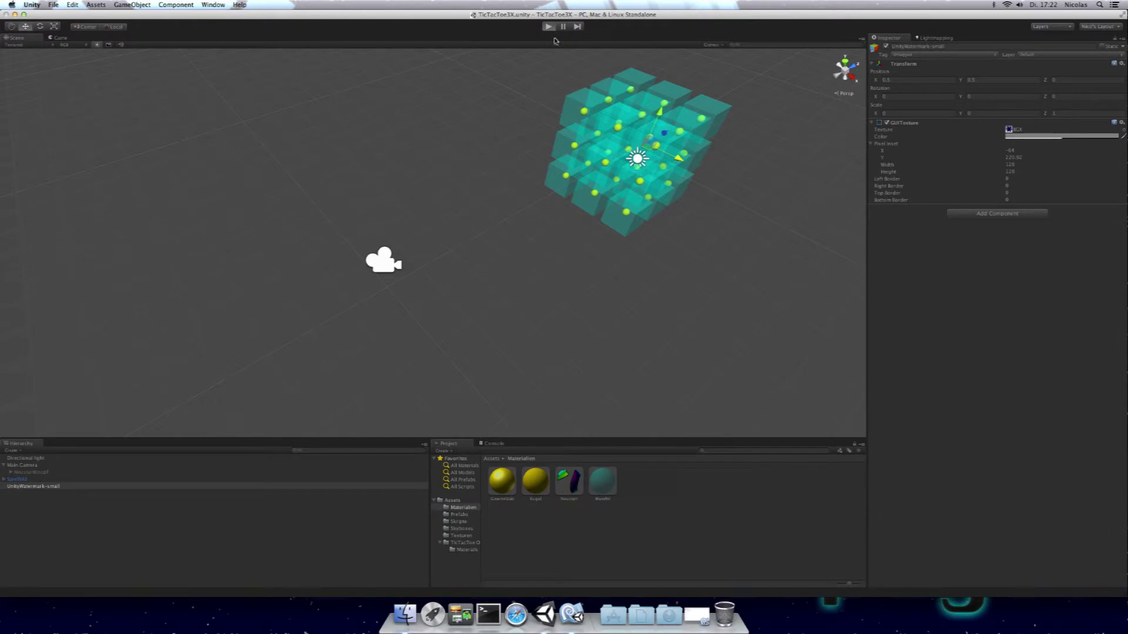
After a test run, rename the UnityWatermark-small object to Anzeige in the Inspector.
{"action": "key", "text": "super+p"}
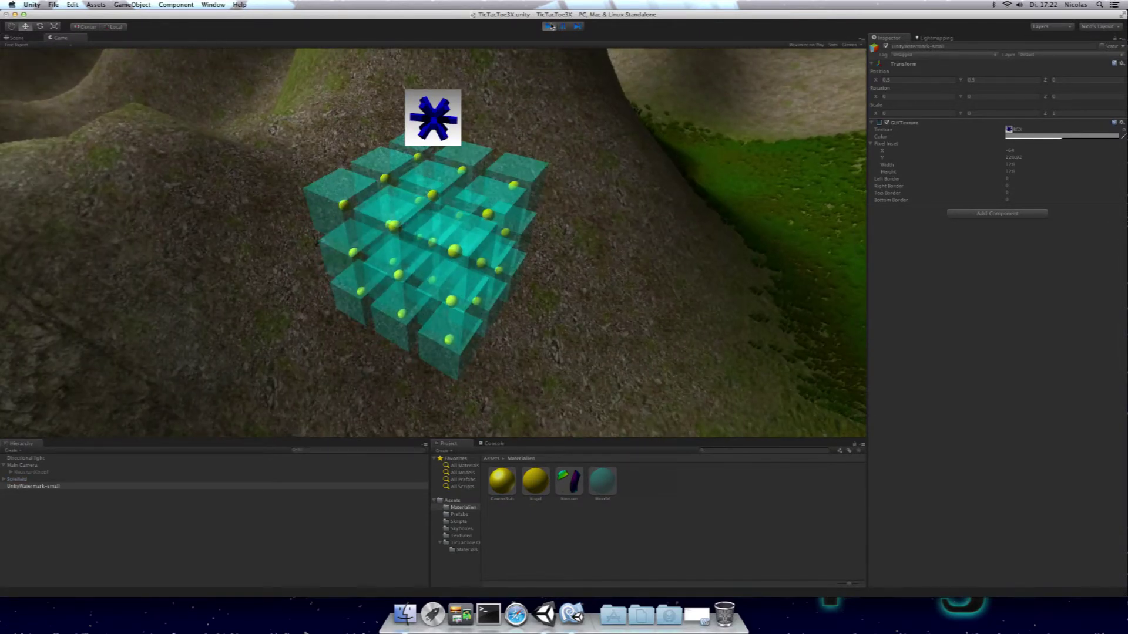
{"action": "left_click", "coordinate": [548, 28]}
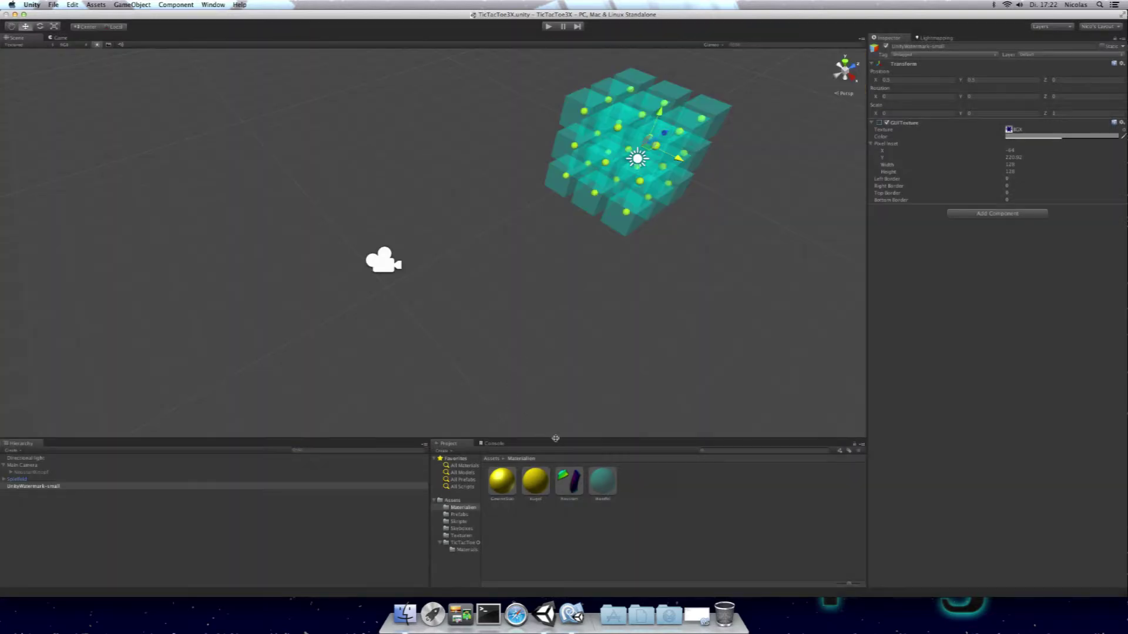
{"action": "left_click", "coordinate": [659, 505]}
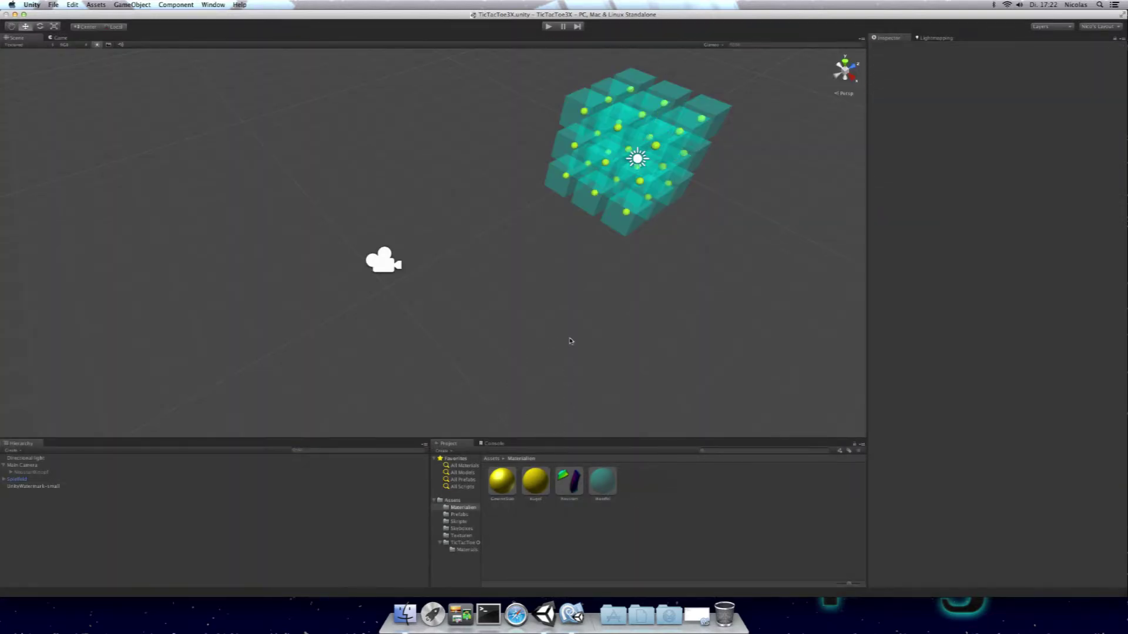
{"action": "left_click", "coordinate": [59, 486]}
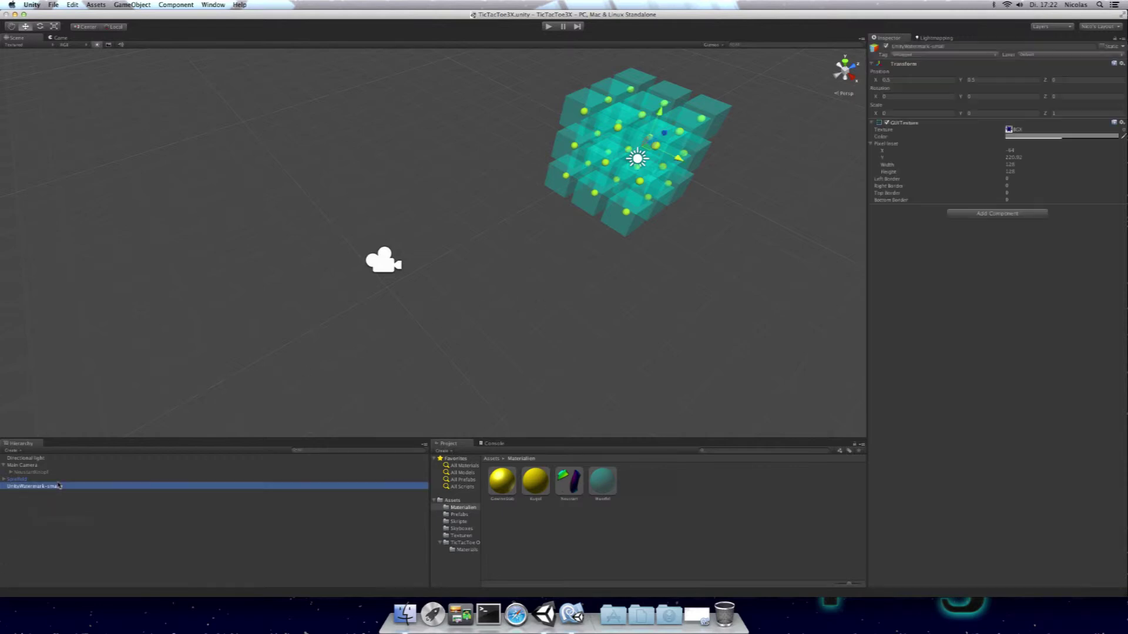
{"action": "left_click", "coordinate": [951, 46]}
{"action": "type", "text": "Bil"}
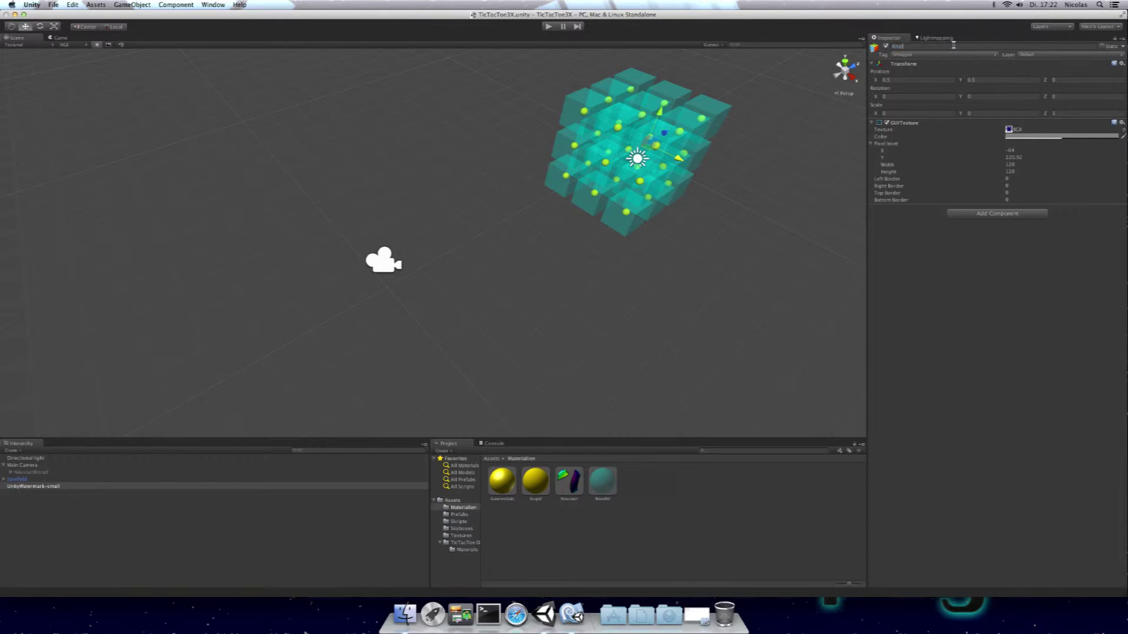
{"action": "key", "text": "Return"}
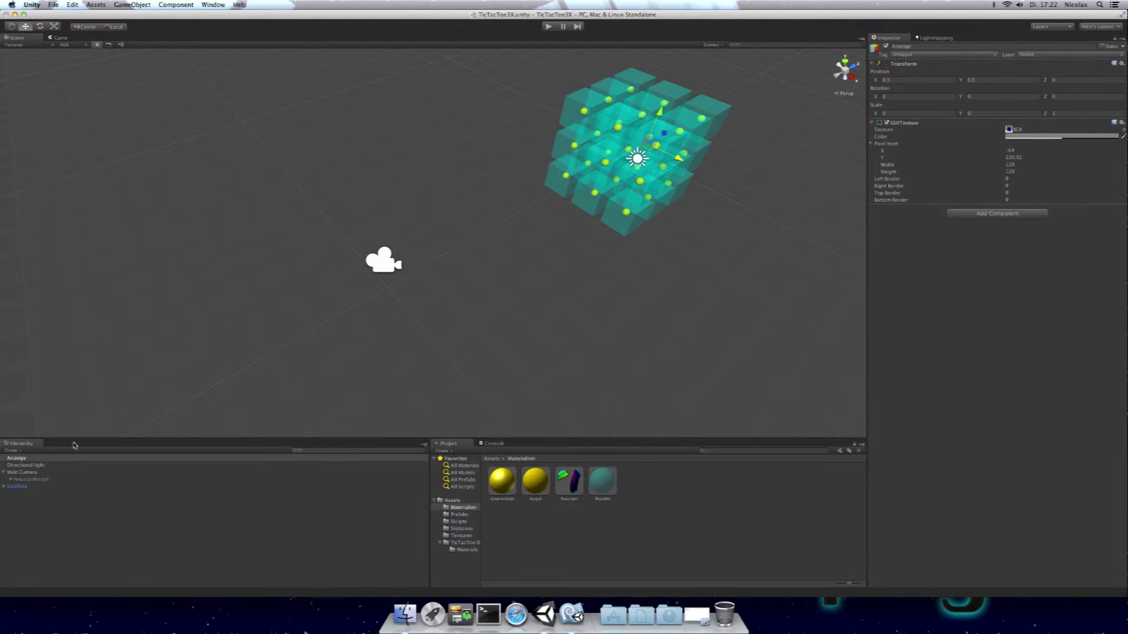
{"action": "mouse_move", "coordinate": [26, 465]}
{"action": "left_mouse_down"}
{"action": "mouse_move", "coordinate": [22, 483]}
{"action": "mouse_move", "coordinate": [22, 464]}
{"action": "left_mouse_up"}
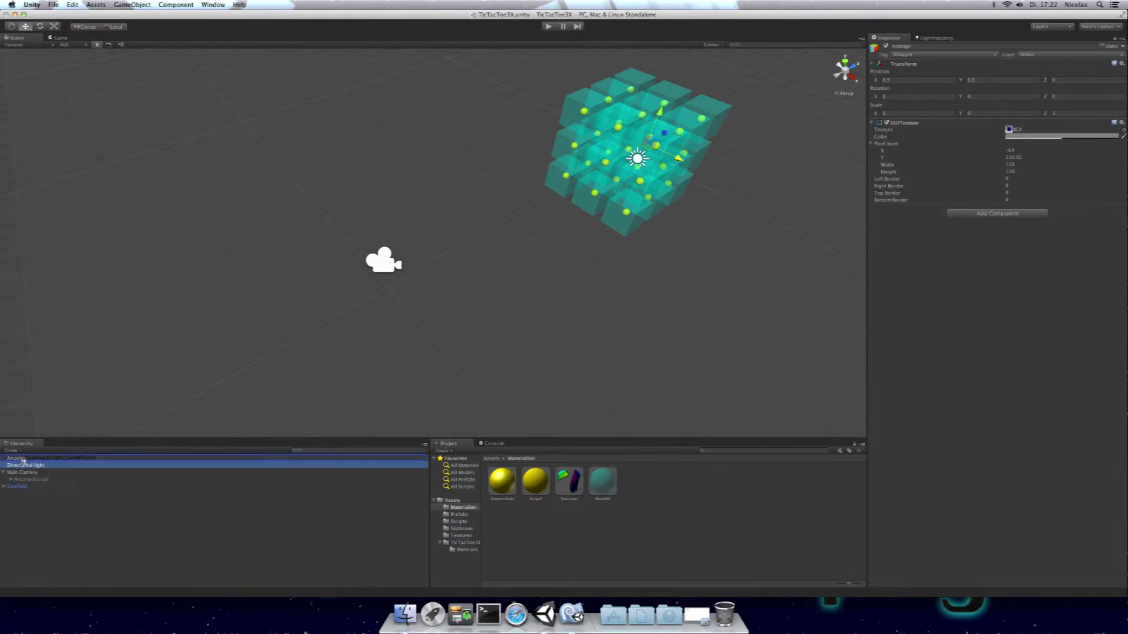
Make Anzeige a child of Spielfeld in the Hierarchy.
{"action": "left_click", "coordinate": [21, 459]}
{"action": "left_click_drag", "start_coordinate": [21, 458], "coordinate": [18, 486]}
{"action": "left_click", "coordinate": [18, 478]}
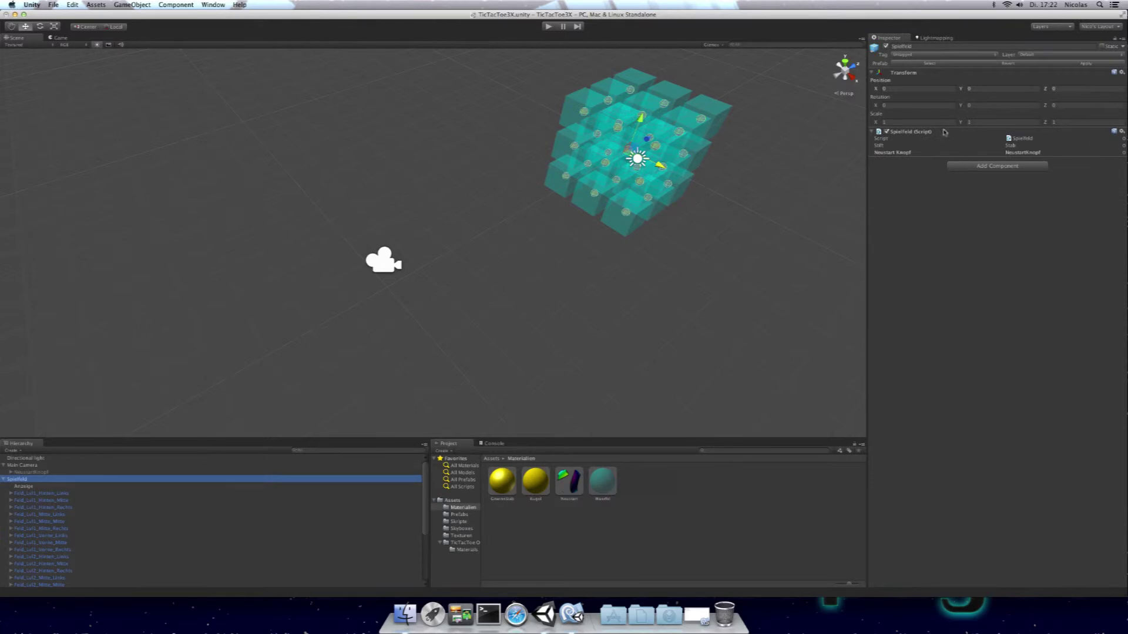
{"action": "left_click", "coordinate": [1096, 65]}
{"action": "left_click", "coordinate": [23, 486]}
{"action": "left_click", "coordinate": [897, 46]}
{"action": "left_click", "coordinate": [893, 47]}
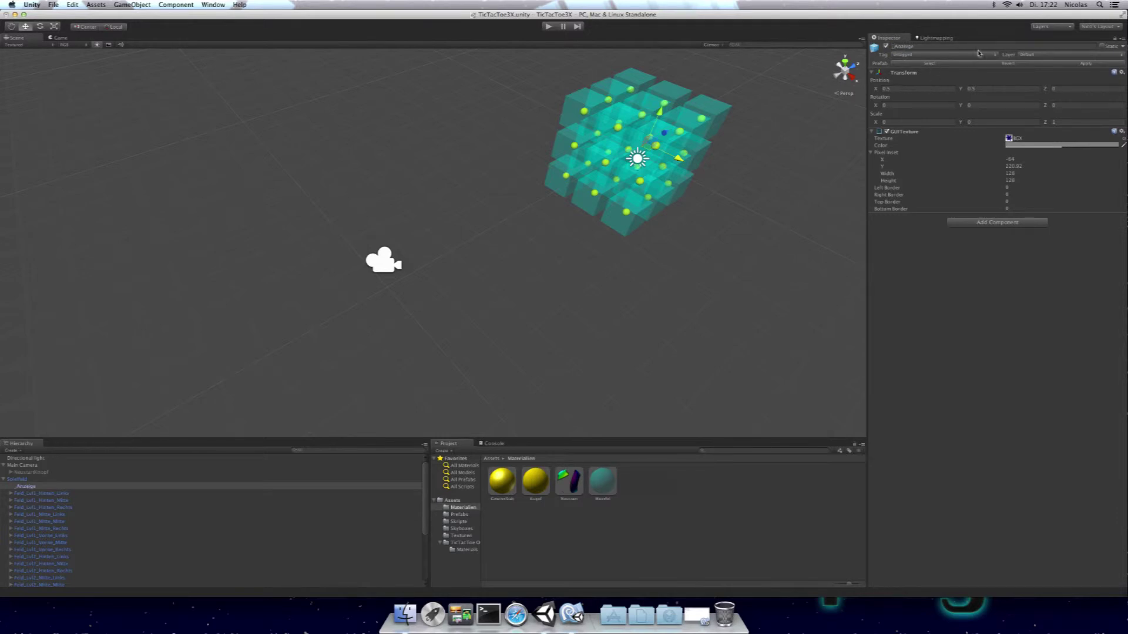
Apply the _Anzeige and Spielfeld prefab changes and save the scene.
{"action": "left_click", "coordinate": [1088, 63]}
{"action": "left_click", "coordinate": [49, 481]}
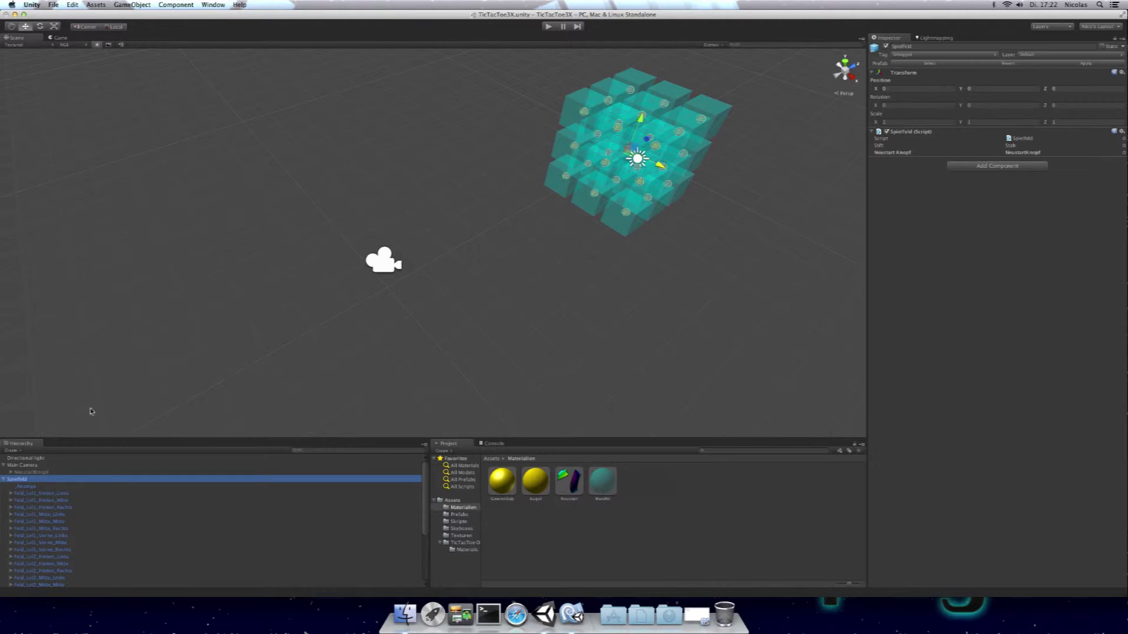
{"action": "left_click", "coordinate": [1085, 64]}
{"action": "key", "text": "super+s"}
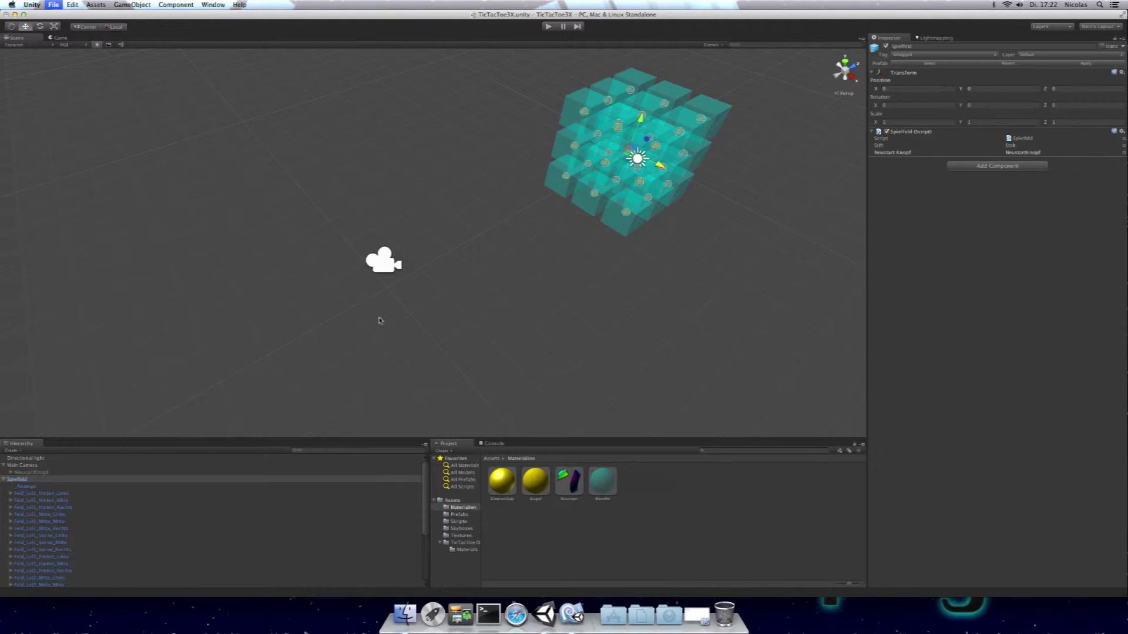
{"action": "left_click", "coordinate": [30, 487]}
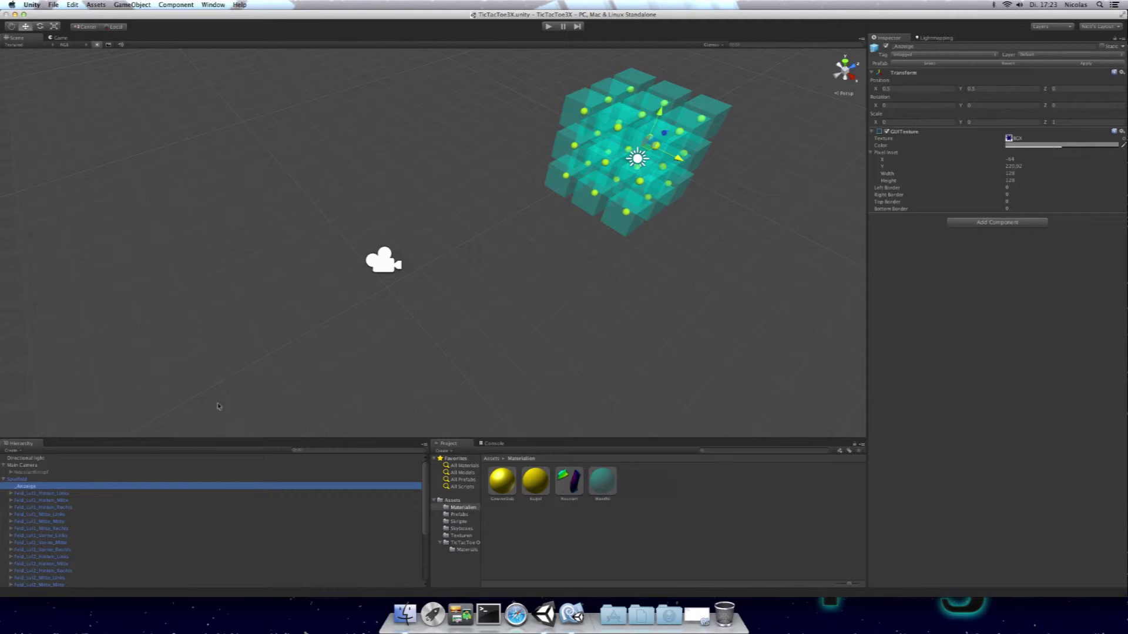
{"action": "left_click", "coordinate": [29, 479]}
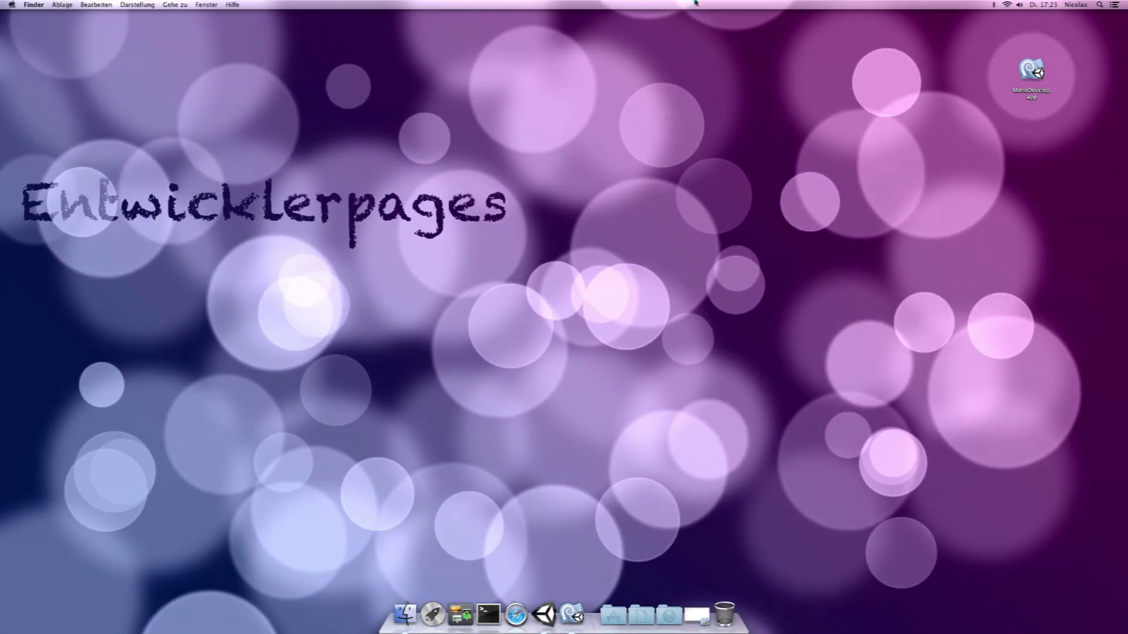
Add 'public GameObject anzeige;' below neustartKnopf in Spielfeld.cs and save.
{"action": "left_click", "coordinate": [697, 615]}
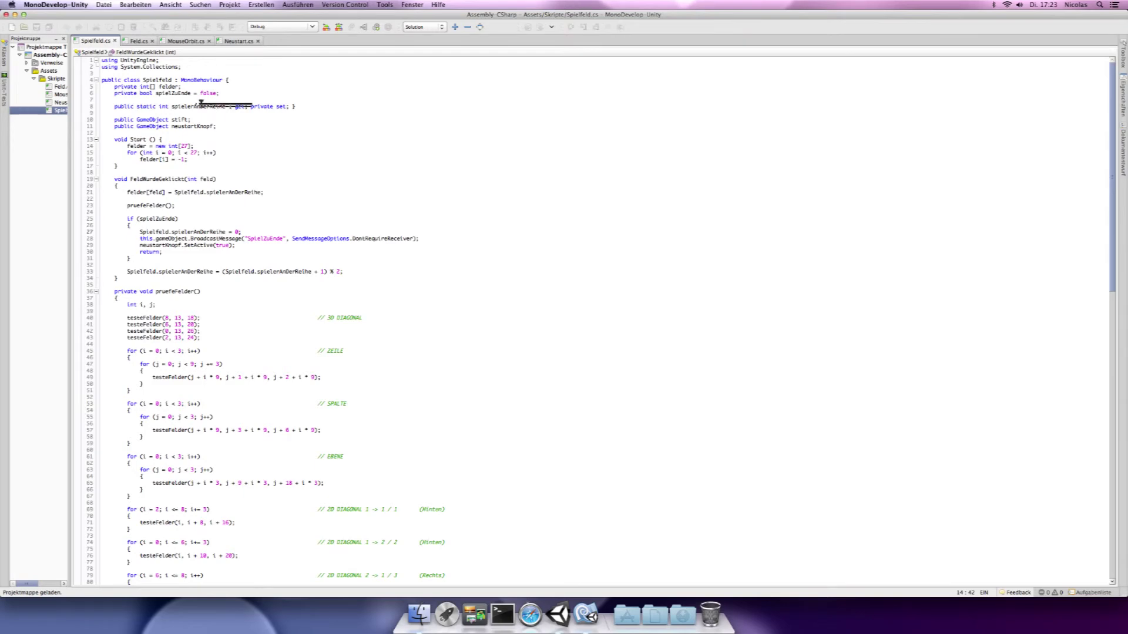
{"action": "left_click", "coordinate": [204, 116]}
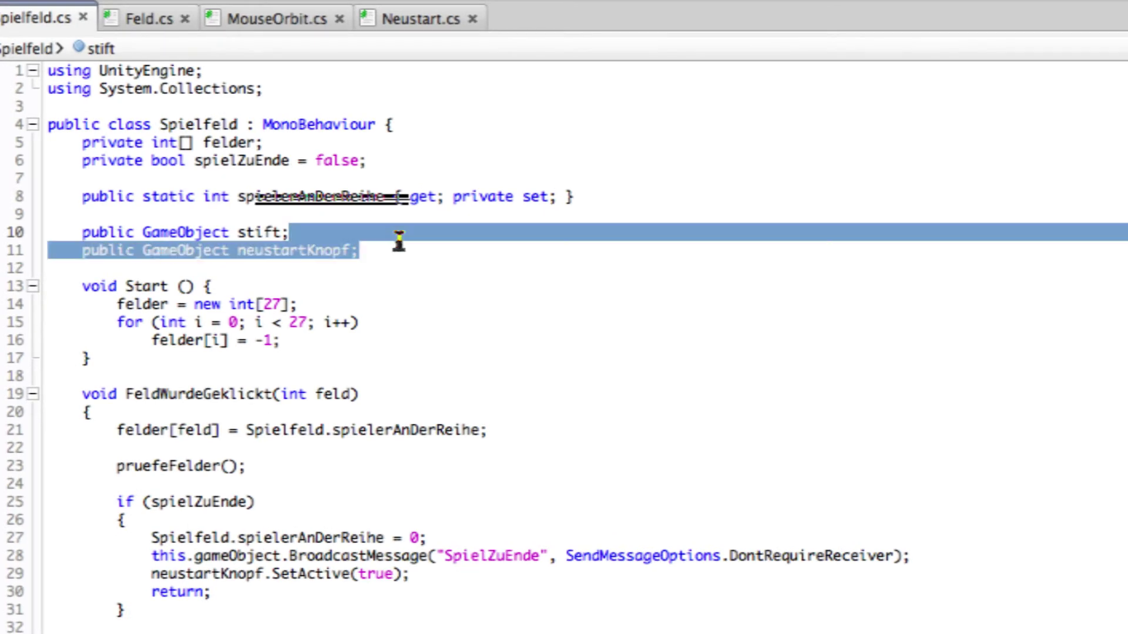
{"action": "left_click", "coordinate": [396, 250]}
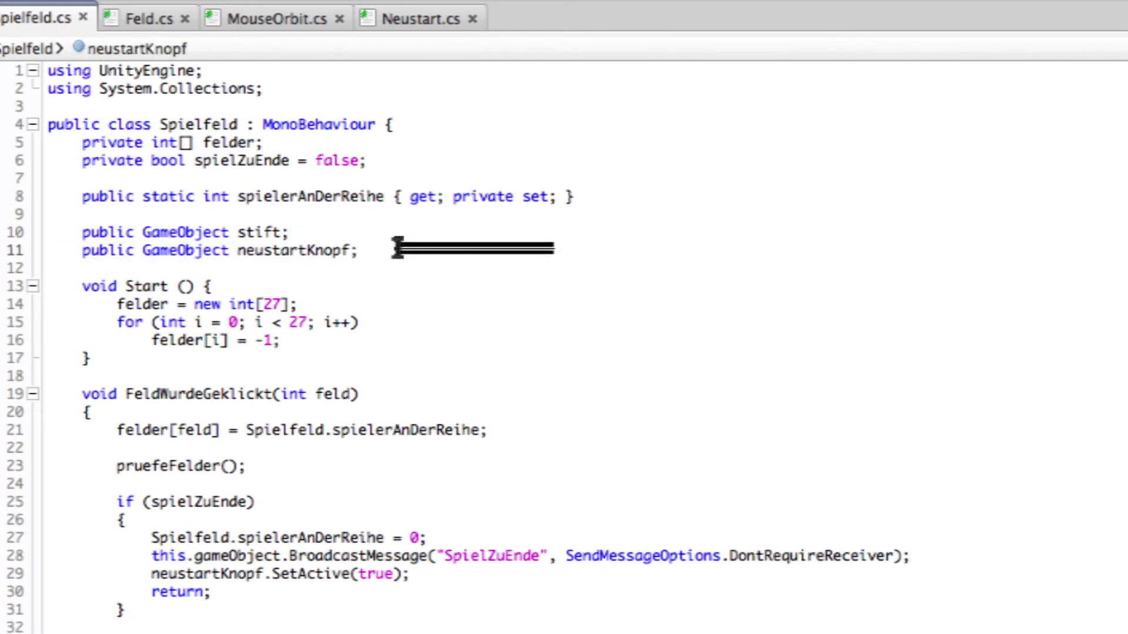
{"action": "key", "text": "Return"}
{"action": "type", "text": "public GameObject anzeige"}
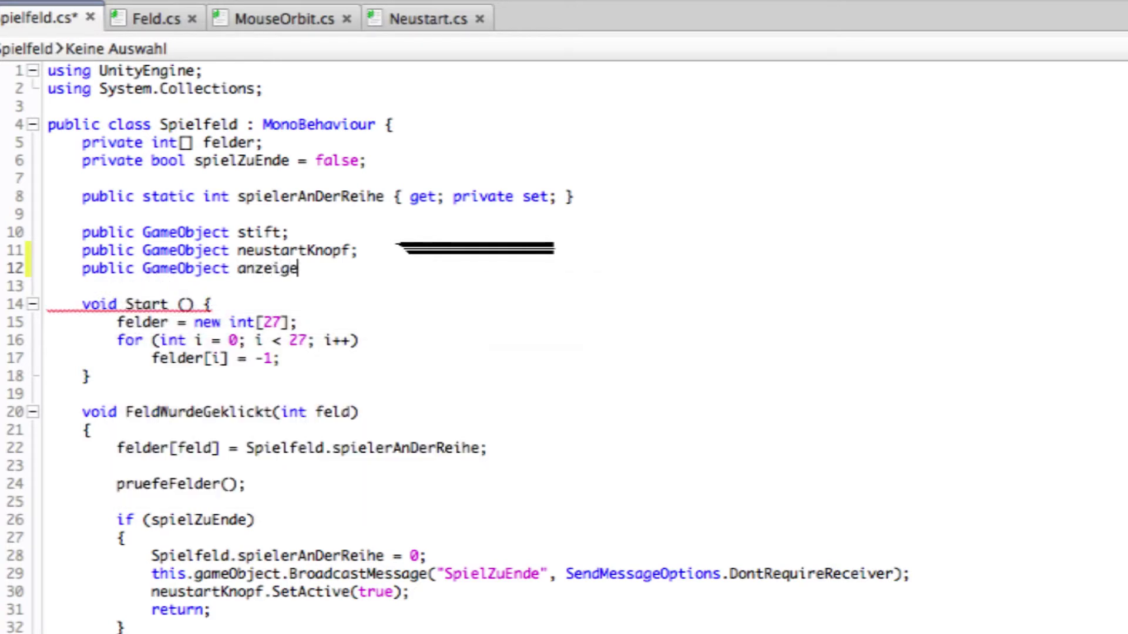
{"action": "type", "text": ";"}
{"action": "key", "text": "ctrl+s"}
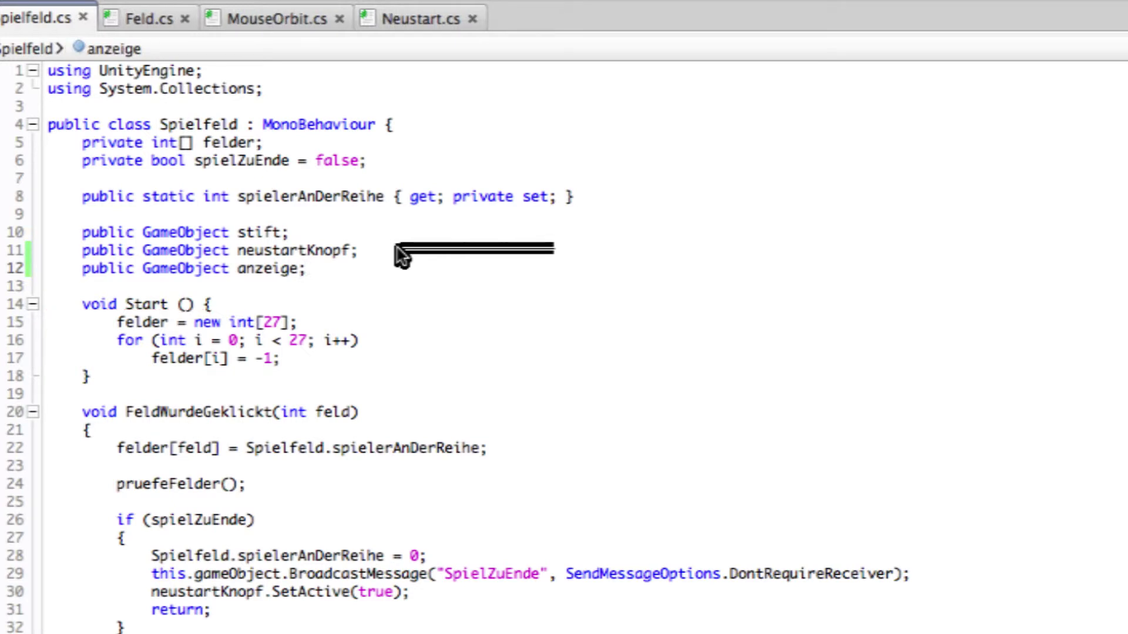
Change the anzeige field's type from GameObject to GUITexture.
{"action": "double_click", "coordinate": [180, 269]}
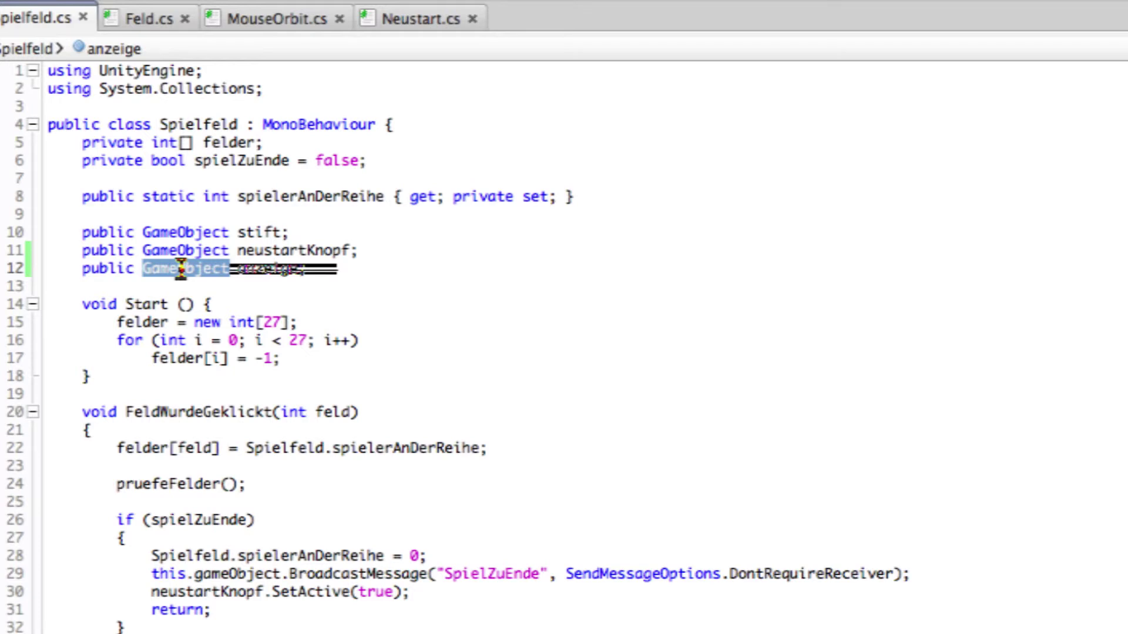
{"action": "type", "text": "GUIT"}
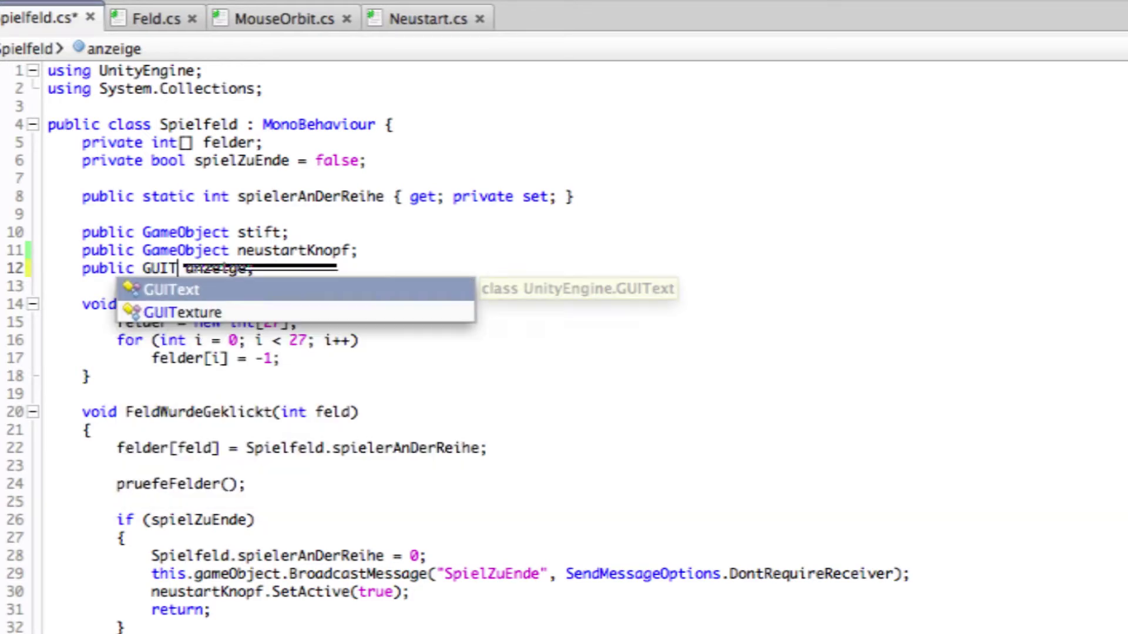
{"action": "key", "text": "Down"}
{"action": "key", "text": "Return"}
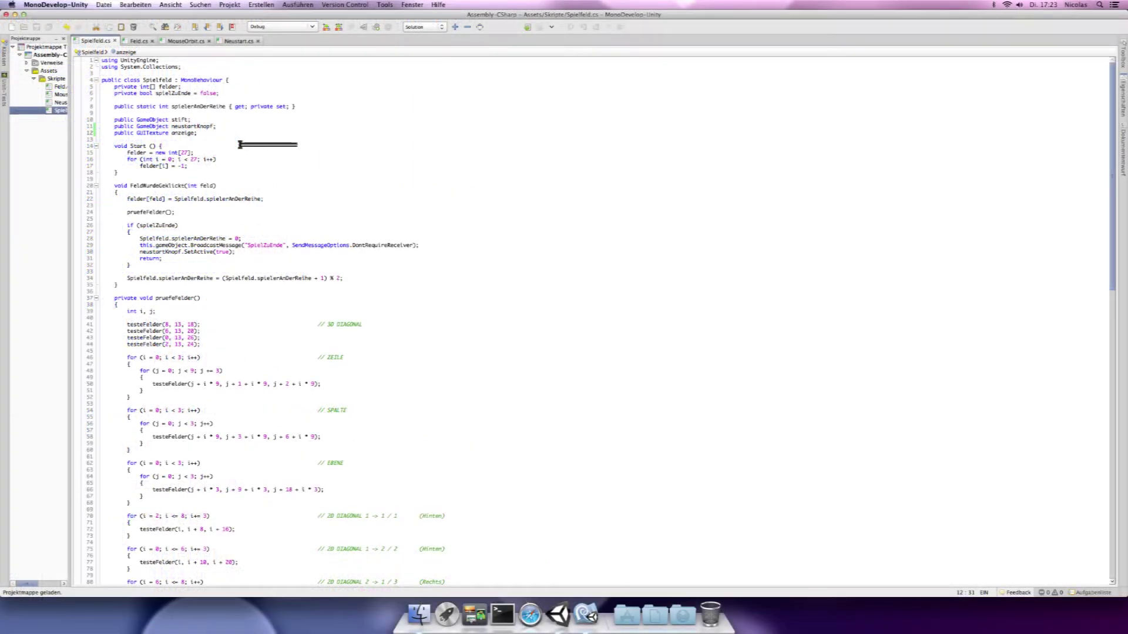
{"action": "key", "text": "super+Tab"}
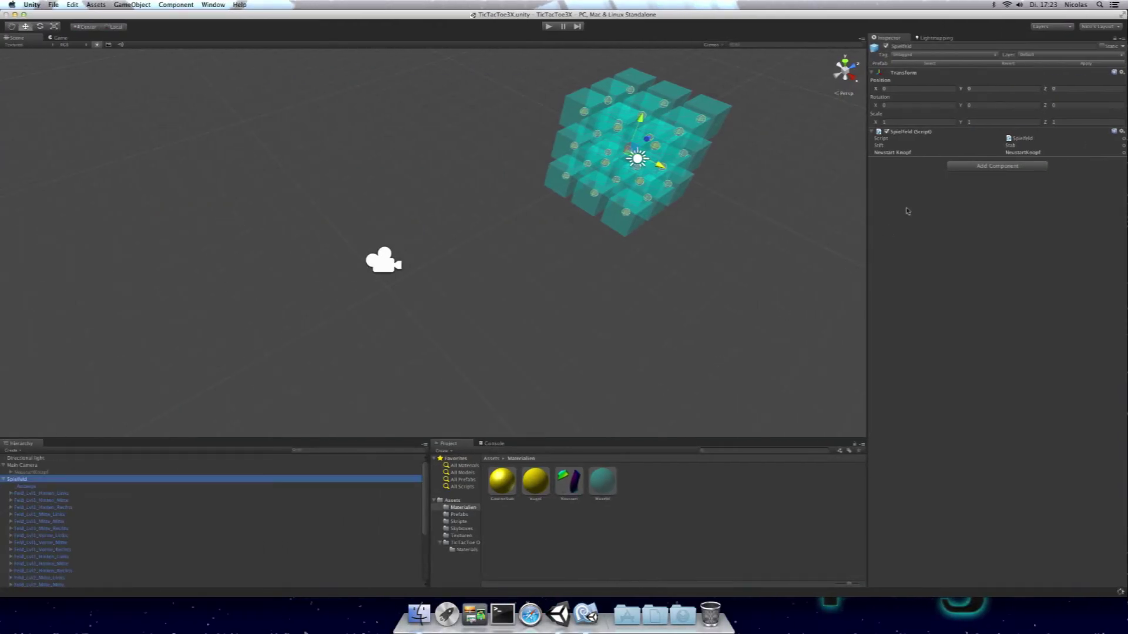
Drag _Anzeige into the Spielfeld script's Anzeige slot and apply it to the Spielfeld prefab.
{"action": "left_click", "coordinate": [1040, 160]}
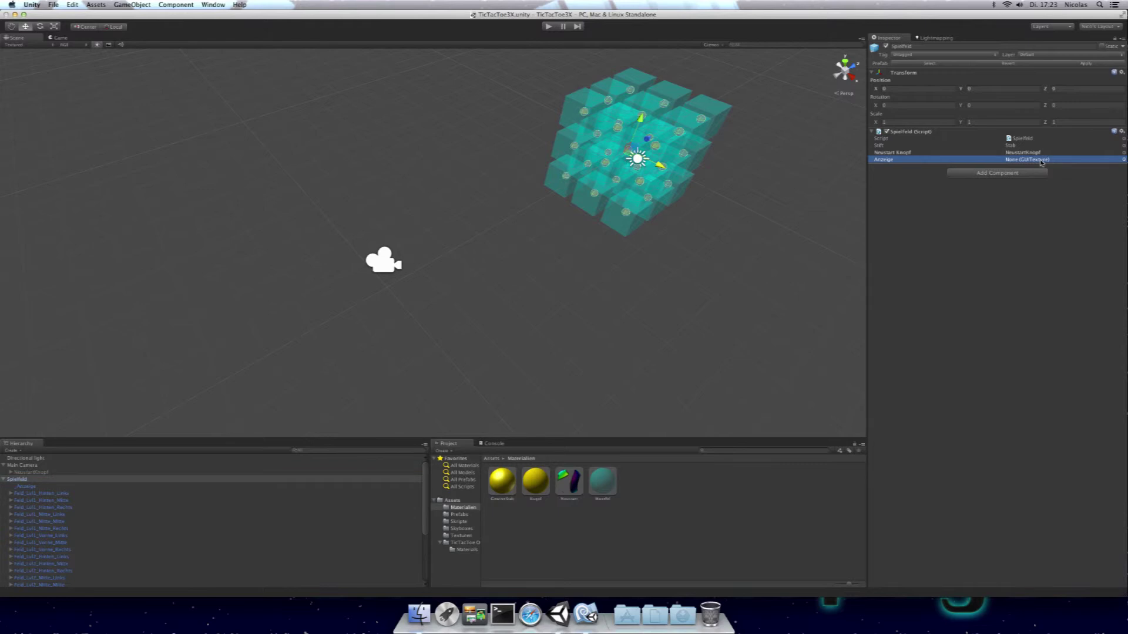
{"action": "left_click", "coordinate": [1122, 160]}
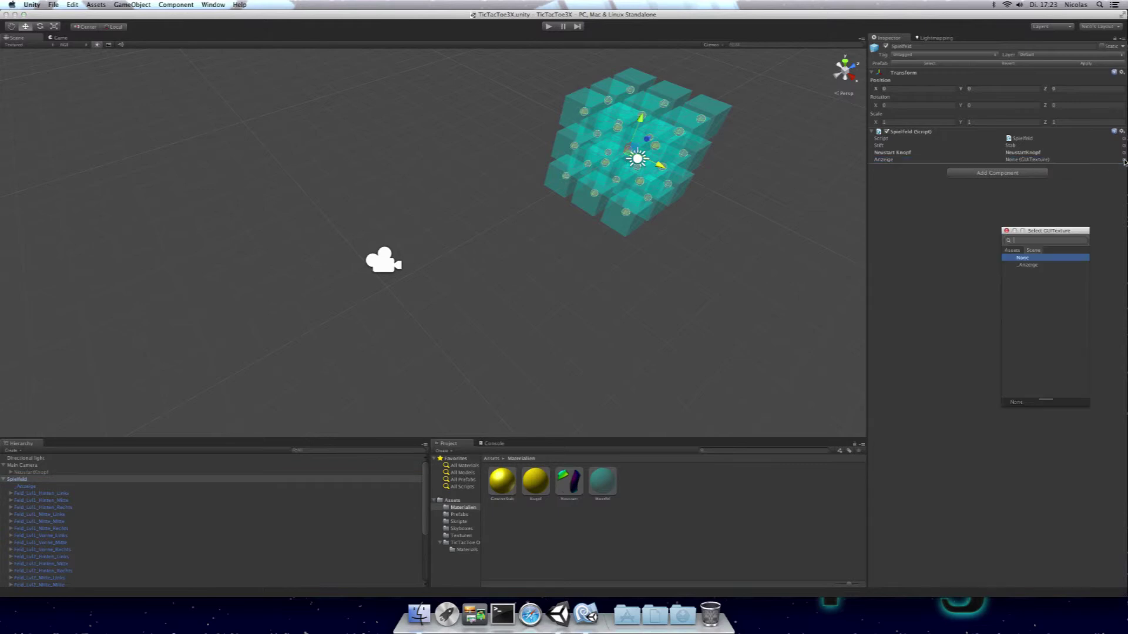
{"action": "left_click", "coordinate": [1006, 230]}
{"action": "left_click_drag", "start_coordinate": [37, 487], "coordinate": [1045, 159]}
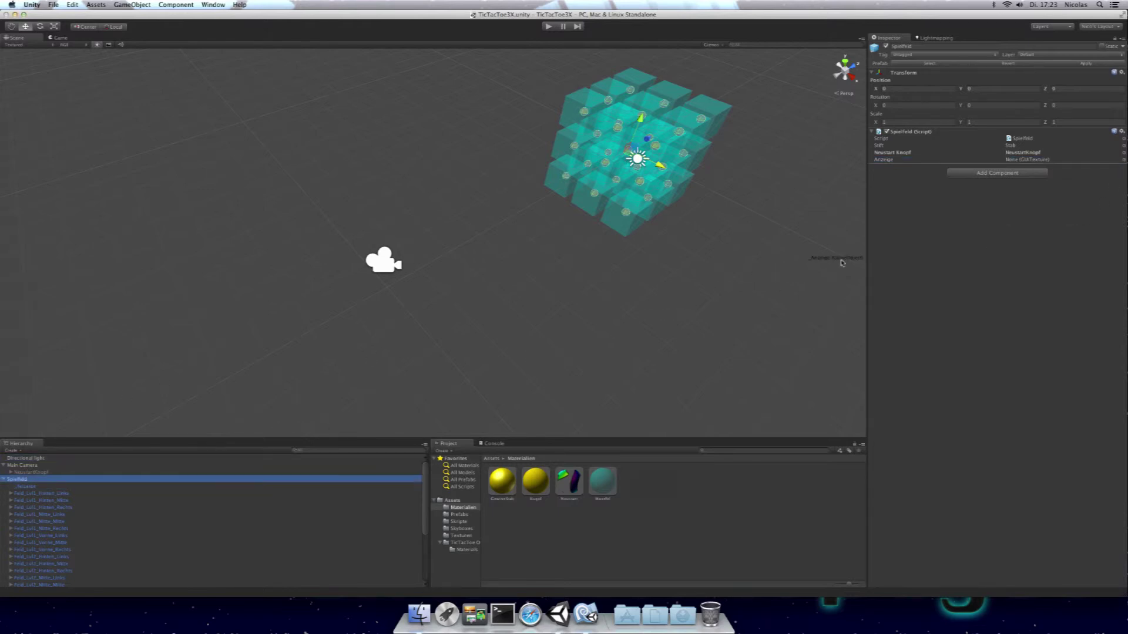
{"action": "left_click", "coordinate": [1108, 67]}
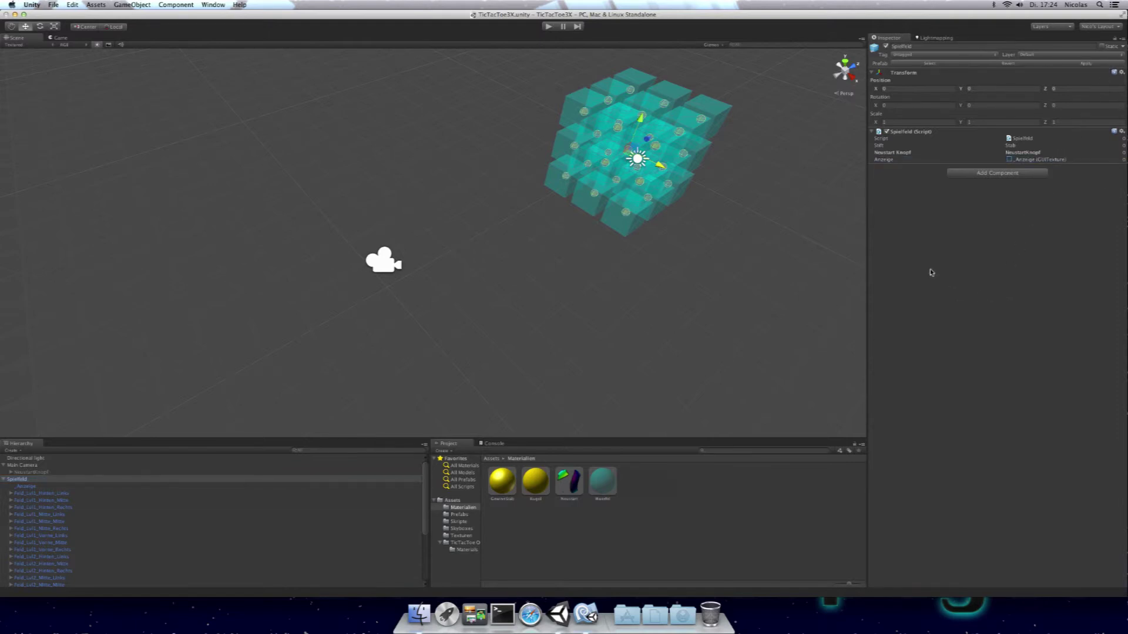
{"action": "key", "text": "super+Tab"}
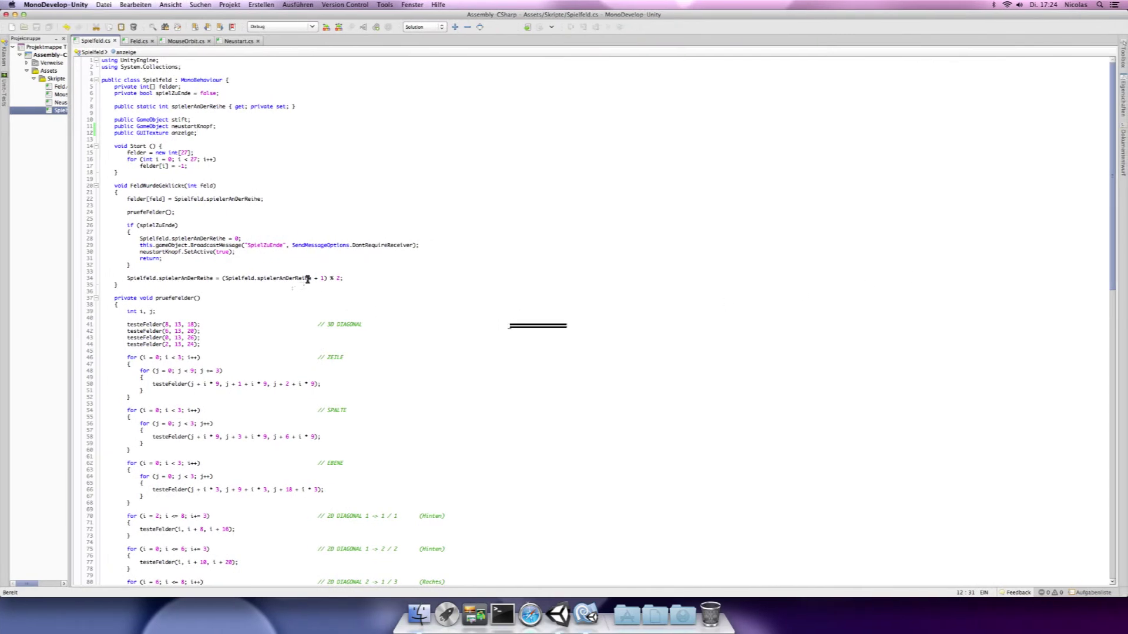
After the turn-switch line in FeldWurdeGeklickt, start a line 'anzeige.texture =' using autocomplete.
{"action": "left_click", "coordinate": [308, 279]}
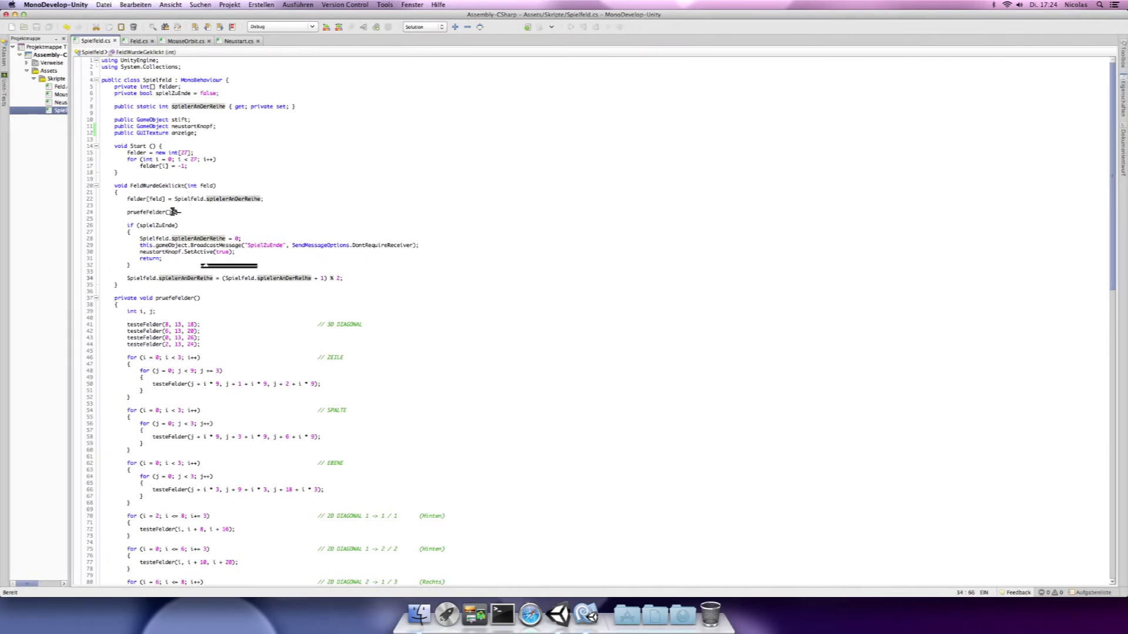
{"action": "left_click", "coordinate": [360, 278]}
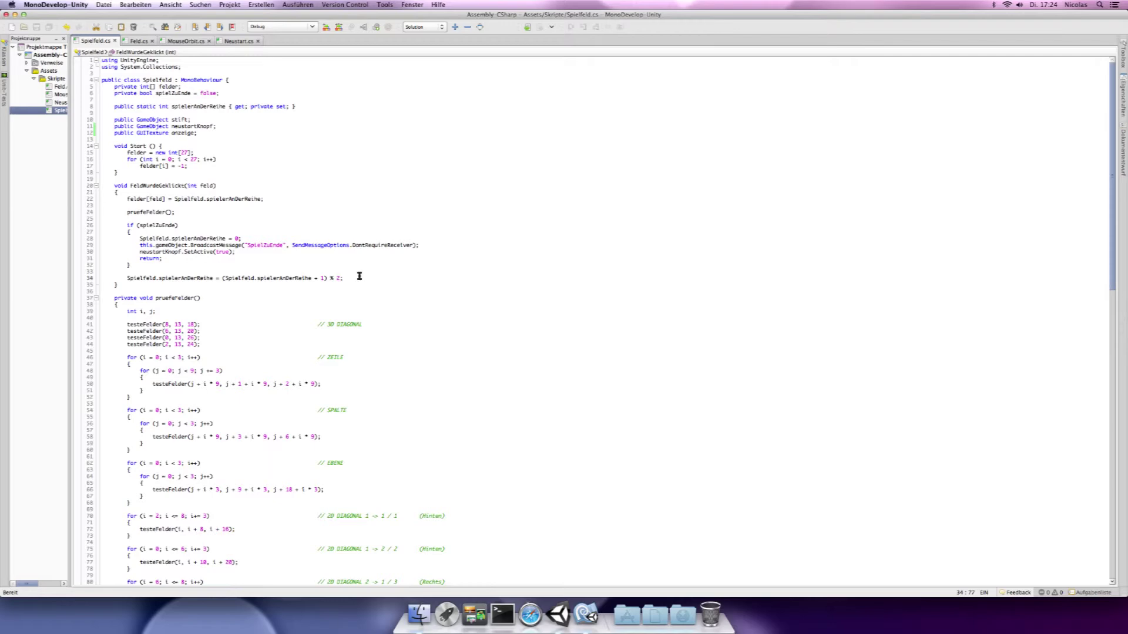
{"action": "key", "text": "Return"}
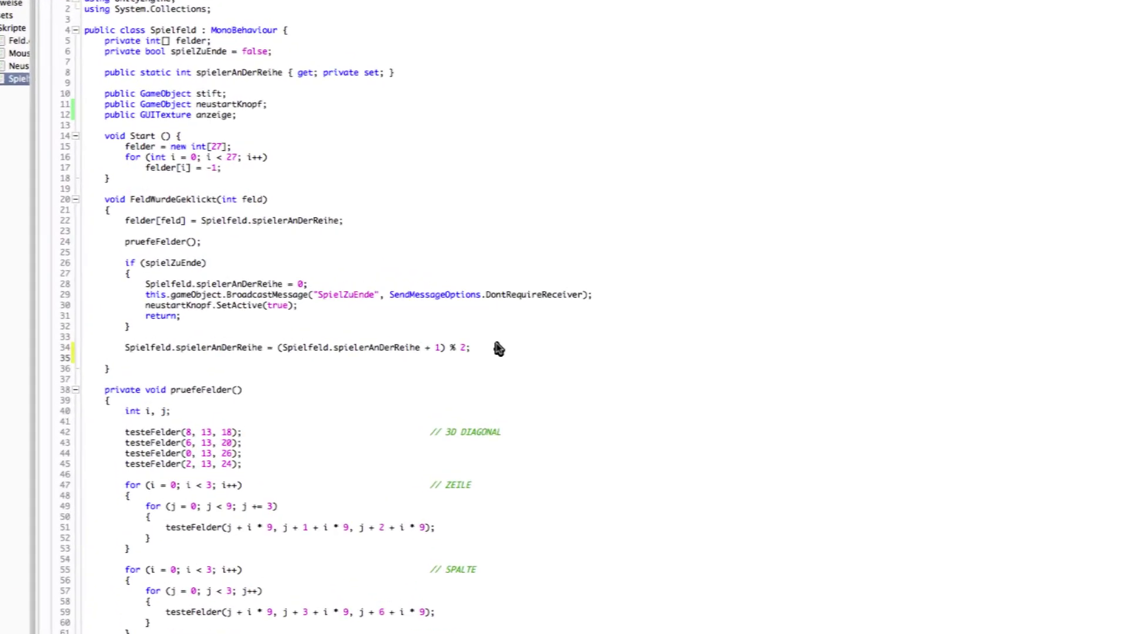
{"action": "type", "text": "anzeige."}
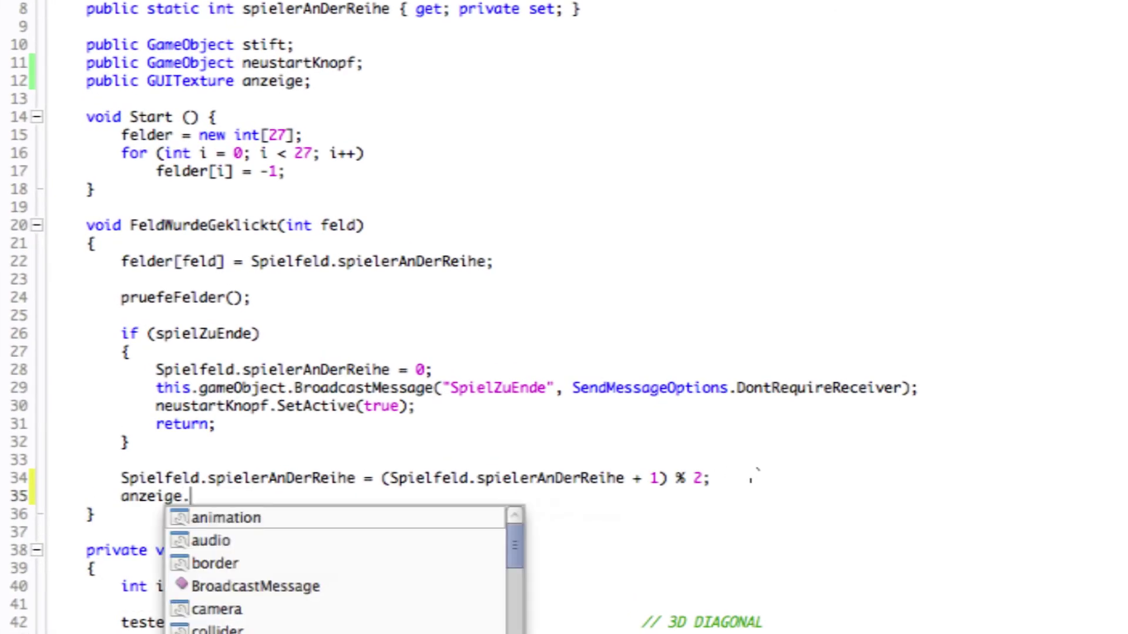
{"action": "key", "text": "Down"}
{"action": "key", "text": "Down"}
{"action": "key", "text": "Down"}
{"action": "key", "text": "Down"}
{"action": "key", "text": "Down"}
{"action": "key", "text": "Down"}
{"action": "key", "text": "Down"}
{"action": "key", "text": "Down"}
{"action": "key", "text": "Down"}
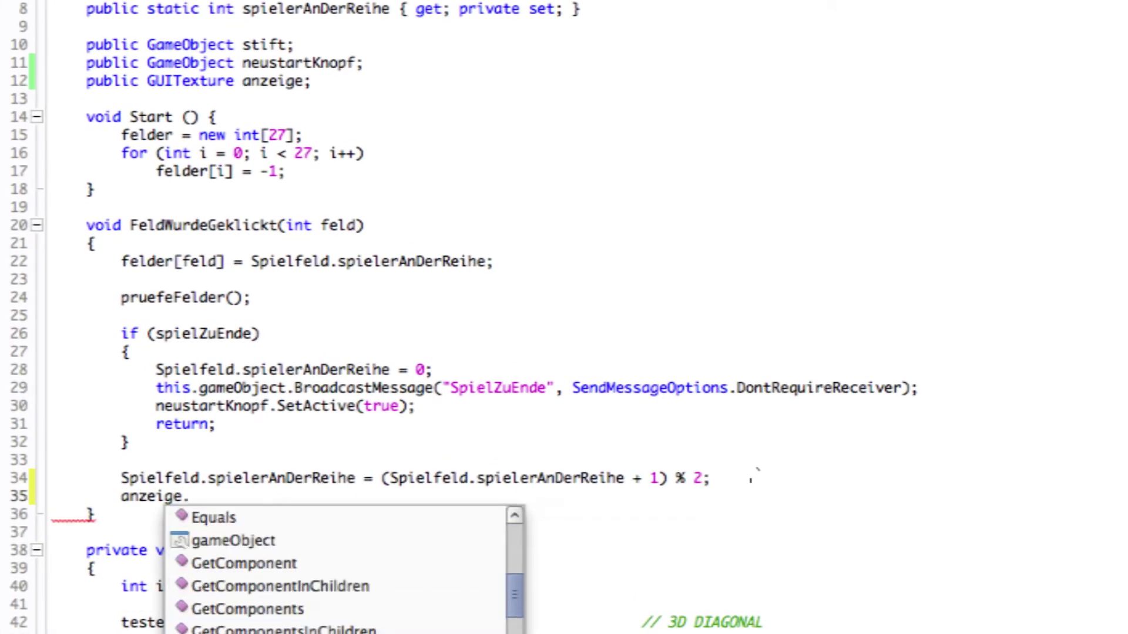
{"action": "key", "text": "Down"}
{"action": "key", "text": "Down"}
{"action": "key", "text": "Down"}
{"action": "key", "text": "Down"}
{"action": "key", "text": "Down"}
{"action": "key", "text": "Down"}
{"action": "key", "text": "Up"}
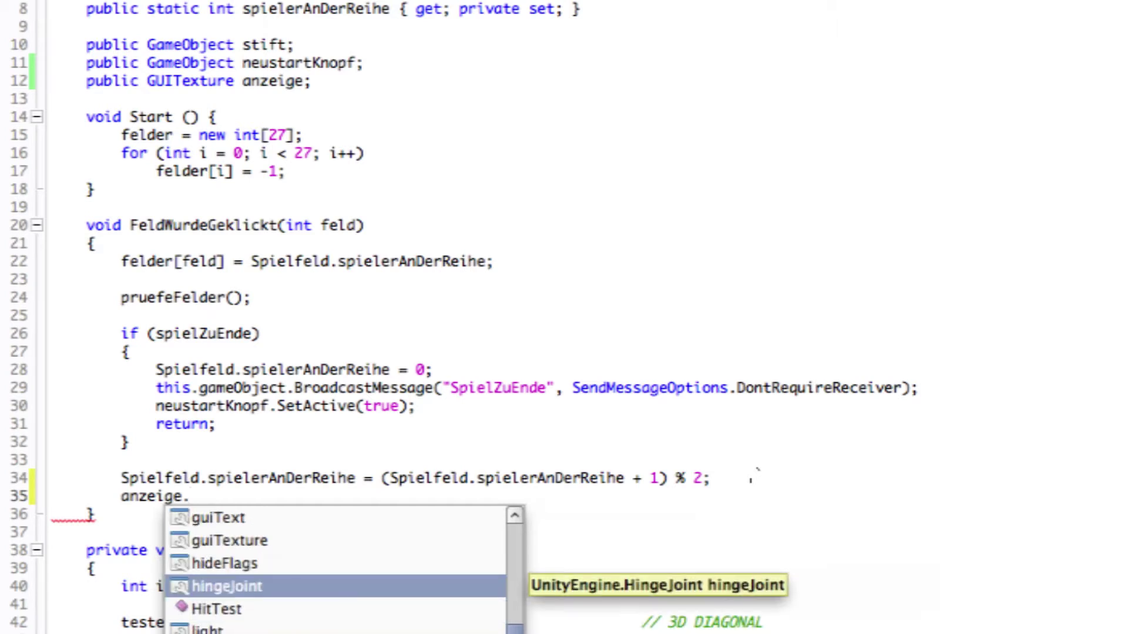
{"action": "key", "text": "Up"}
{"action": "key", "text": "Up"}
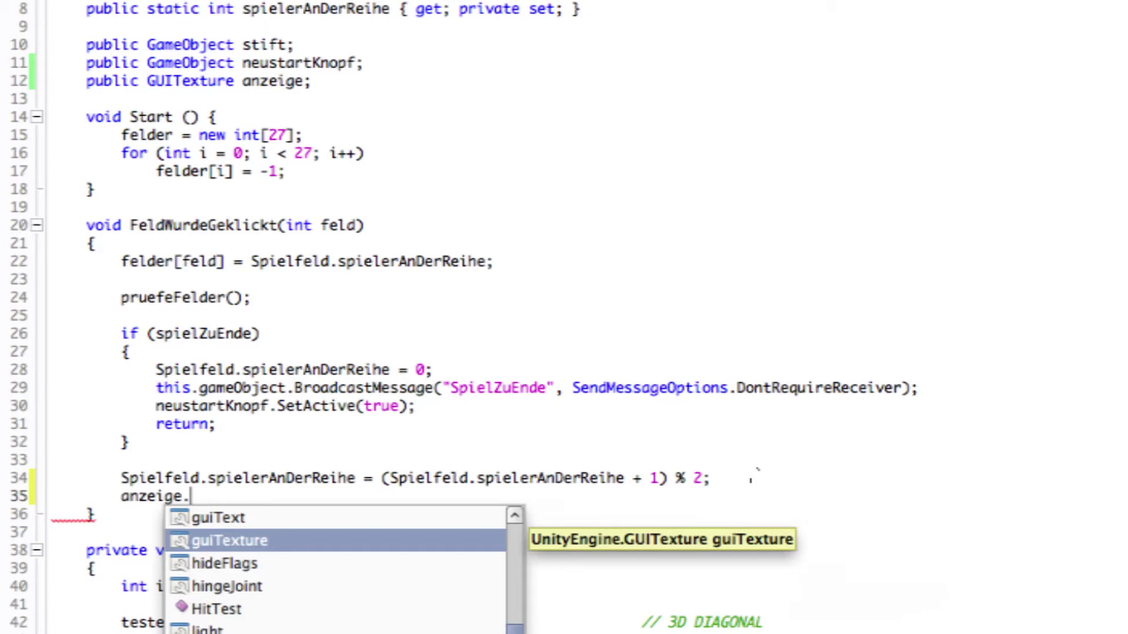
{"action": "type", "text": "."}
{"action": "key", "text": "BackSpace"}
{"action": "key", "text": "BackSpace"}
{"action": "key", "text": "BackSpace"}
{"action": "key", "text": "BackSpace"}
{"action": "key", "text": "BackSpace"}
{"action": "key", "text": "BackSpace"}
{"action": "key", "text": "BackSpace"}
{"action": "key", "text": "BackSpace"}
{"action": "key", "text": "BackSpace"}
Start the anzeige.texture assignment, then declare 'public Texture2D xTextur;' below the anzeige field.
{"action": "type", "text": "."}
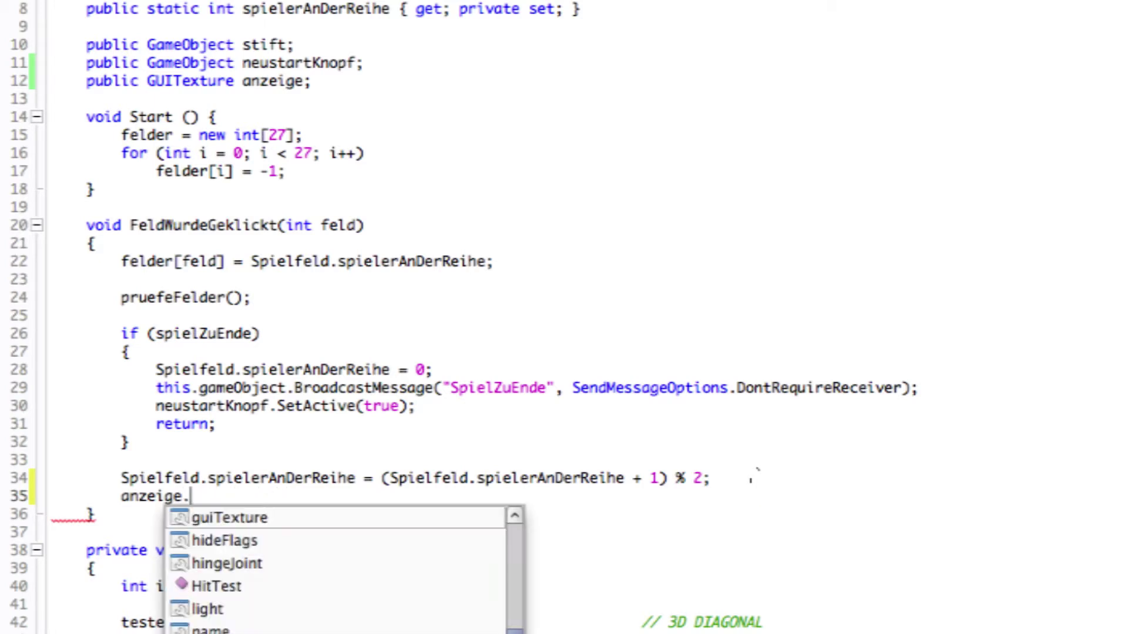
{"action": "type", "text": "texture ="}
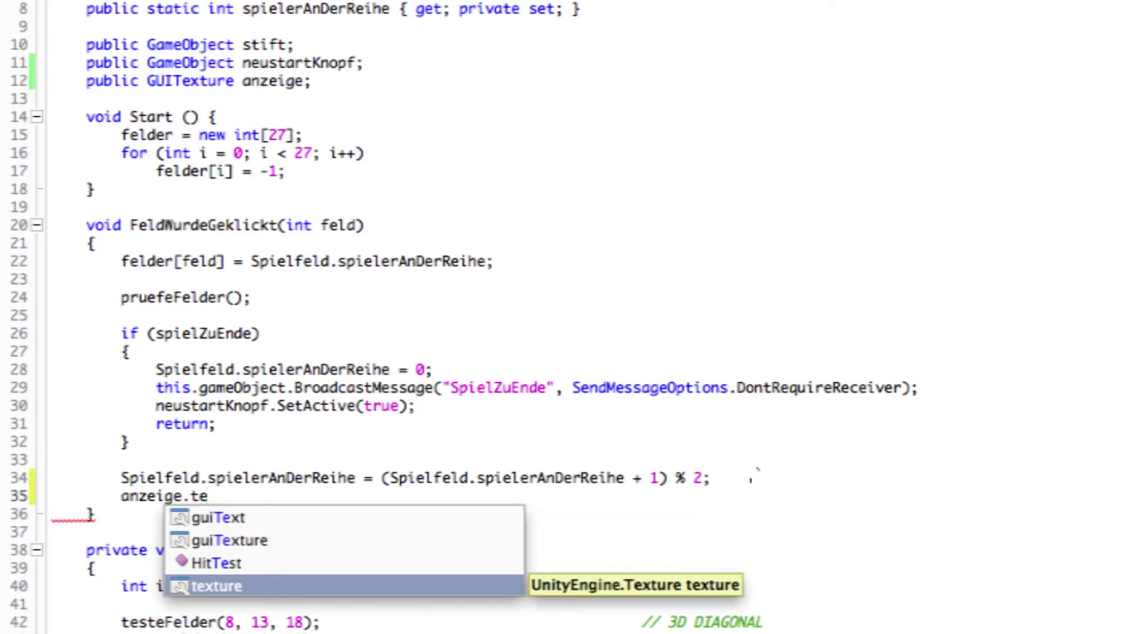
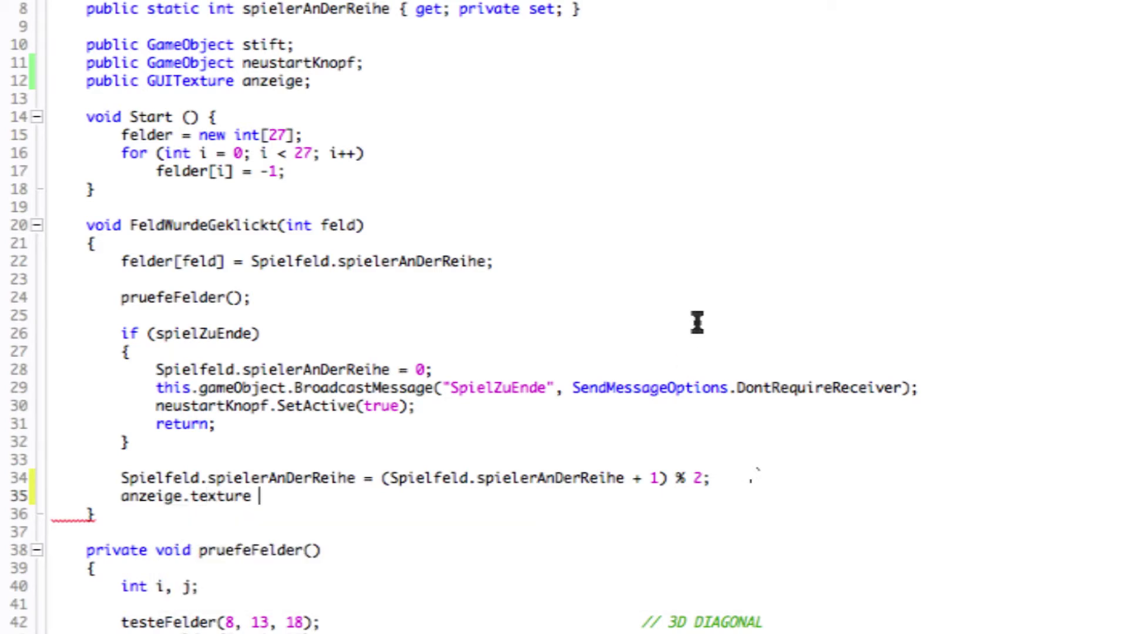
After the turn-switch line in FeldWurdeGeklickt, start a line 'anzeige.texture =' using autocomplete.
Start the anzeige.texture assignment, then declare 'public Texture2D xTextur;' below the anzeige field.
{"action": "type", "text": " ="}
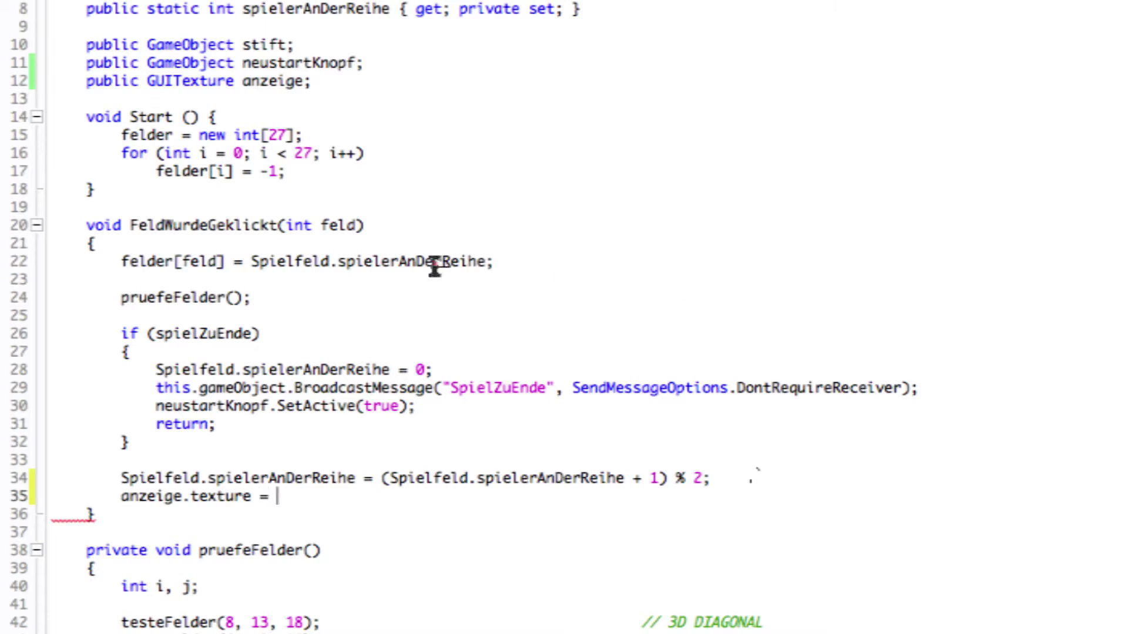
{"action": "left_click", "coordinate": [325, 80]}
{"action": "key", "text": "Return"}
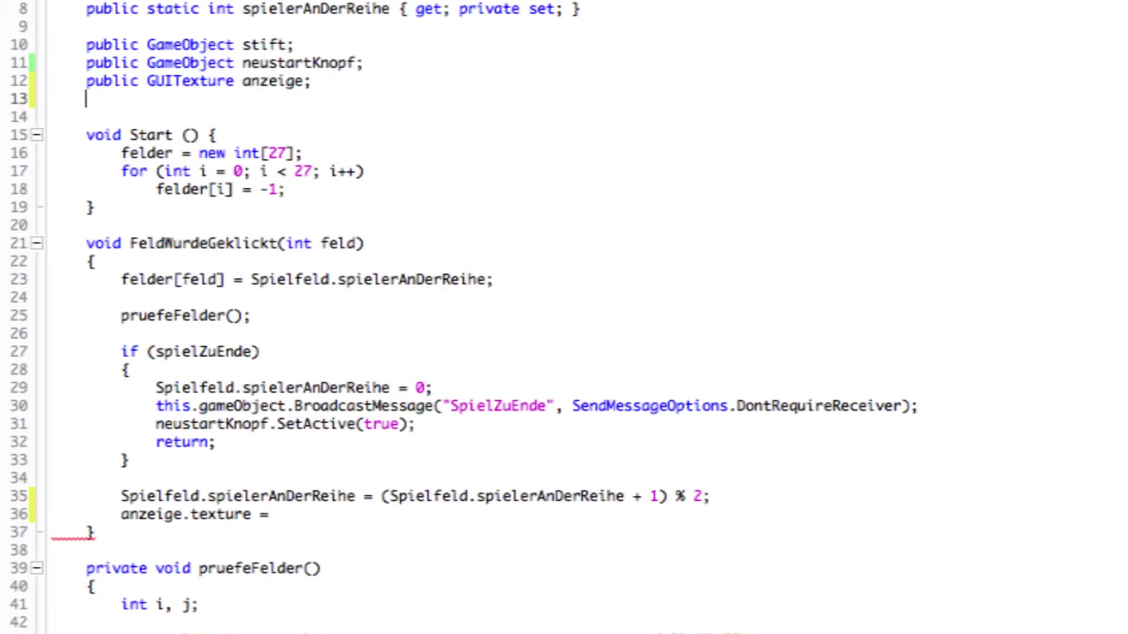
{"action": "type", "text": "public T"}
{"action": "key", "text": "BackSpace"}
{"action": "type", "text": "Z"}
{"action": "key", "text": "BackSpace"}
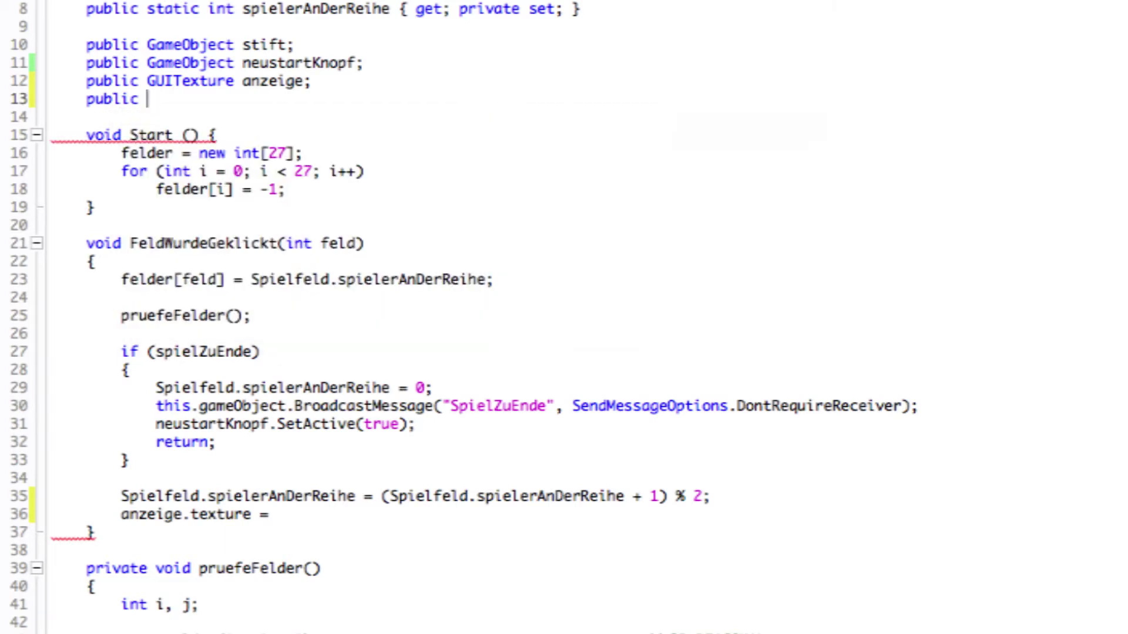
{"action": "type", "text": "Text"}
{"action": "key", "text": "Down"}
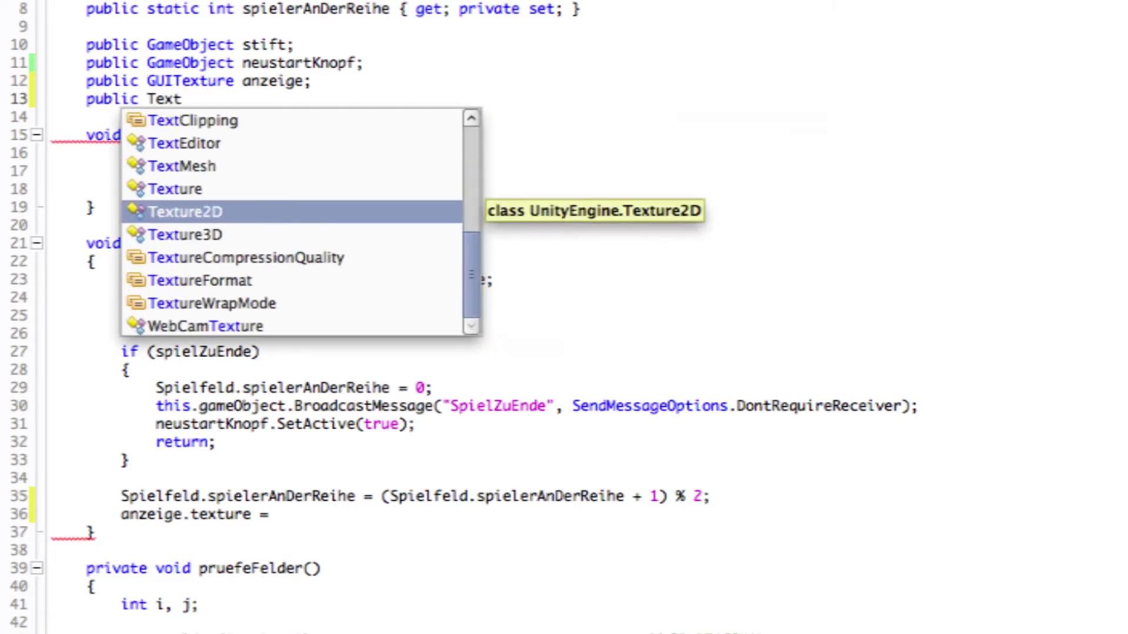
{"action": "key", "text": "Return"}
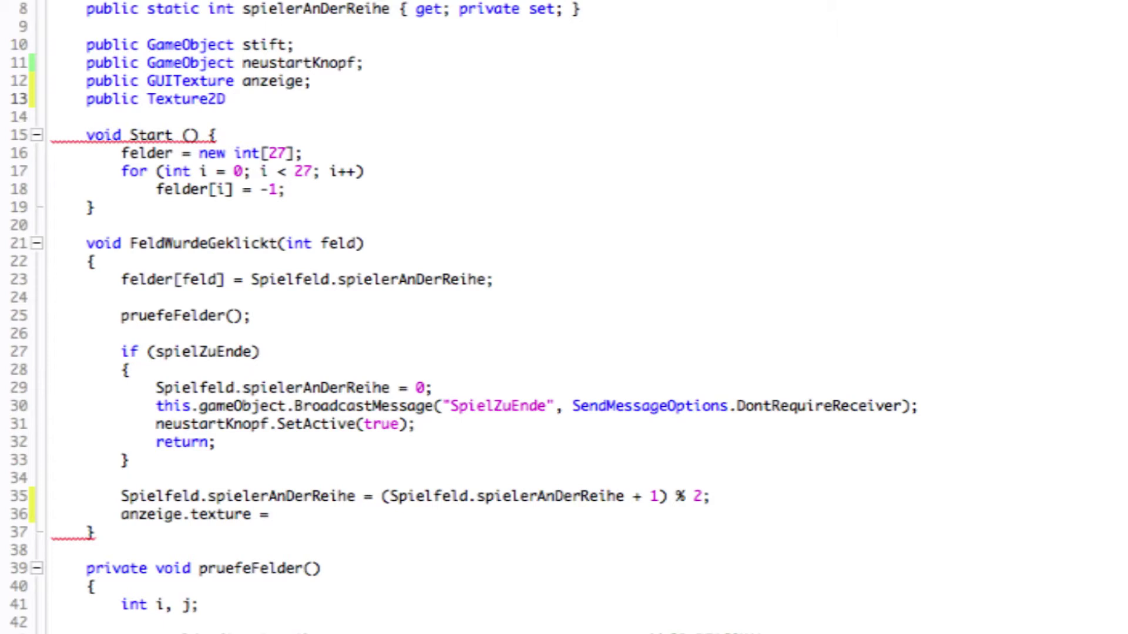
{"action": "type", "text": "xTextur;"}
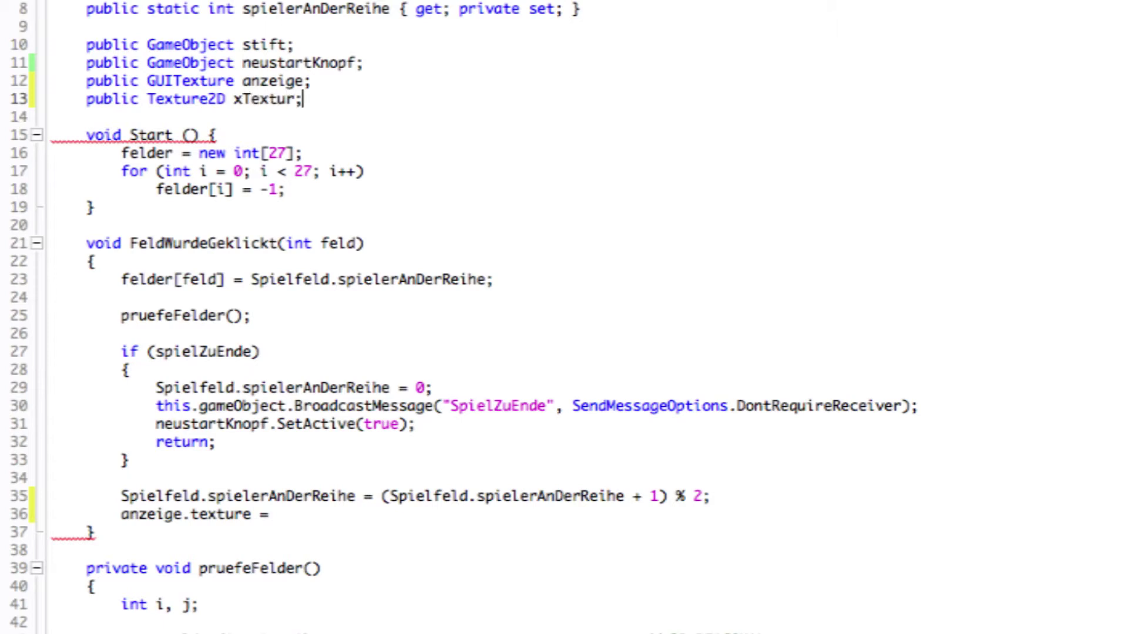
Declare 'public Texture2D oTextur;' on the following line.
{"action": "key", "text": "Return"}
{"action": "type", "text": "public Te"}
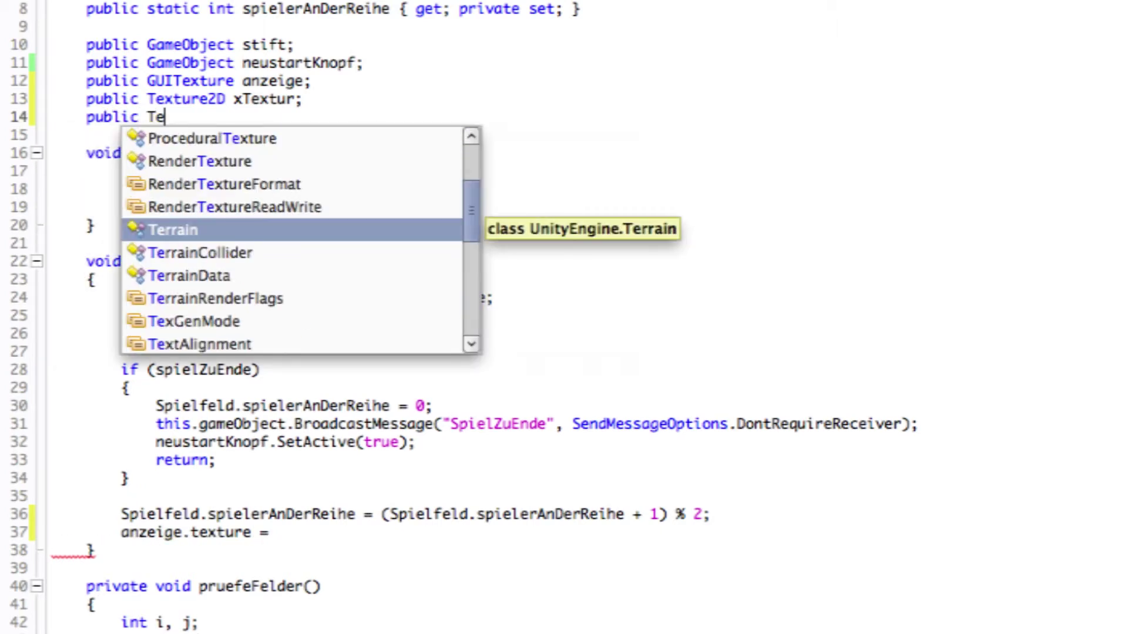
{"action": "type", "text": "x"}
{"action": "key", "text": "Down"}
{"action": "key", "text": "Return"}
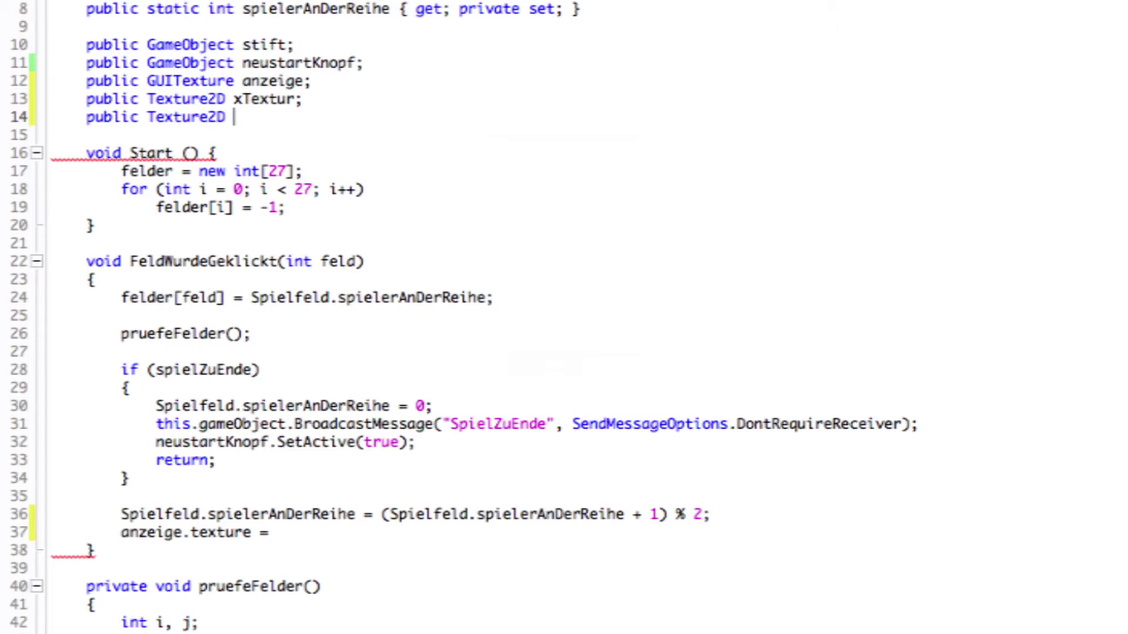
{"action": "type", "text": "oTextur;"}
{"action": "left_click", "coordinate": [291, 535]}
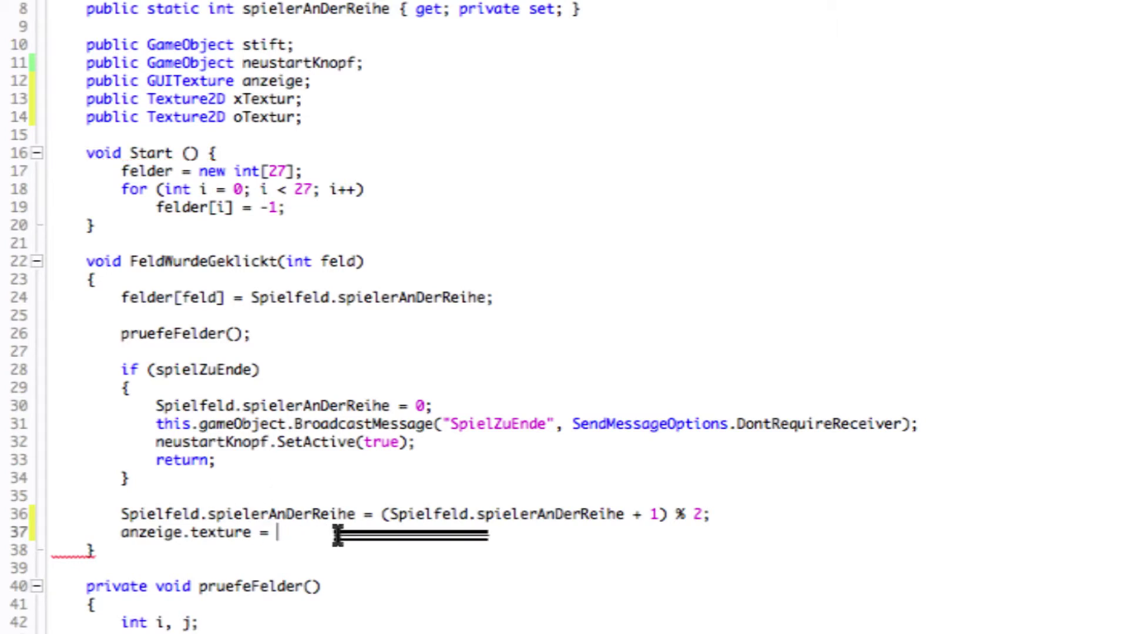
Complete the line as 'anzeige.texture = (Spielfeld.spielerAnDerReihe == 0) ? xTextur : oTextur;'.
{"action": "type", "text": "("}
{"action": "type", "text": "Sp"}
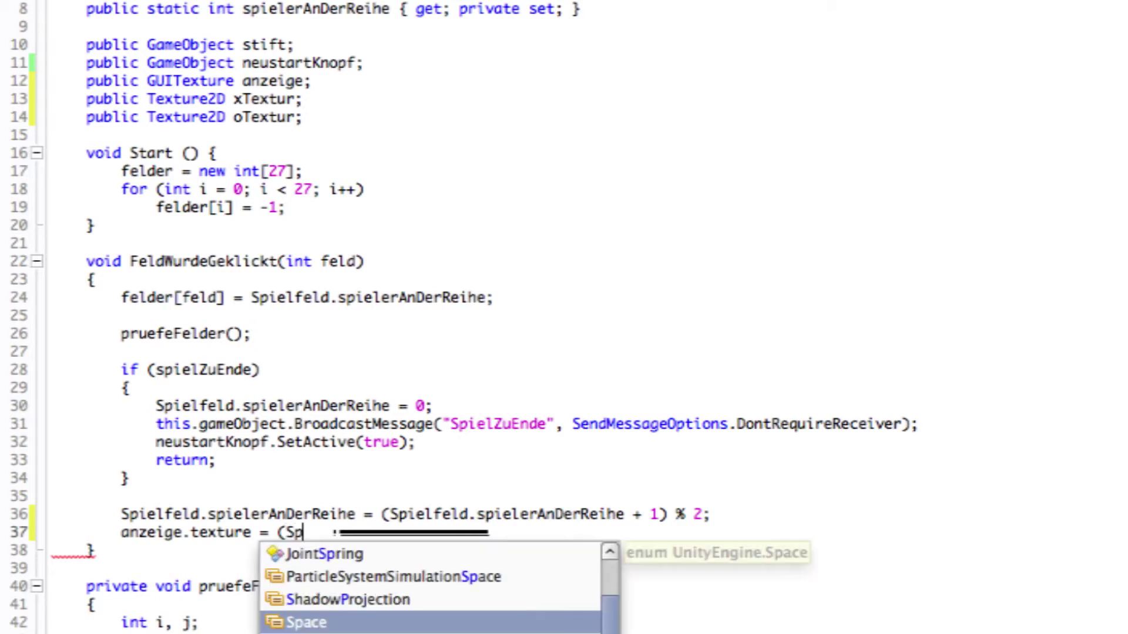
{"action": "type", "text": "ielfeld.sp"}
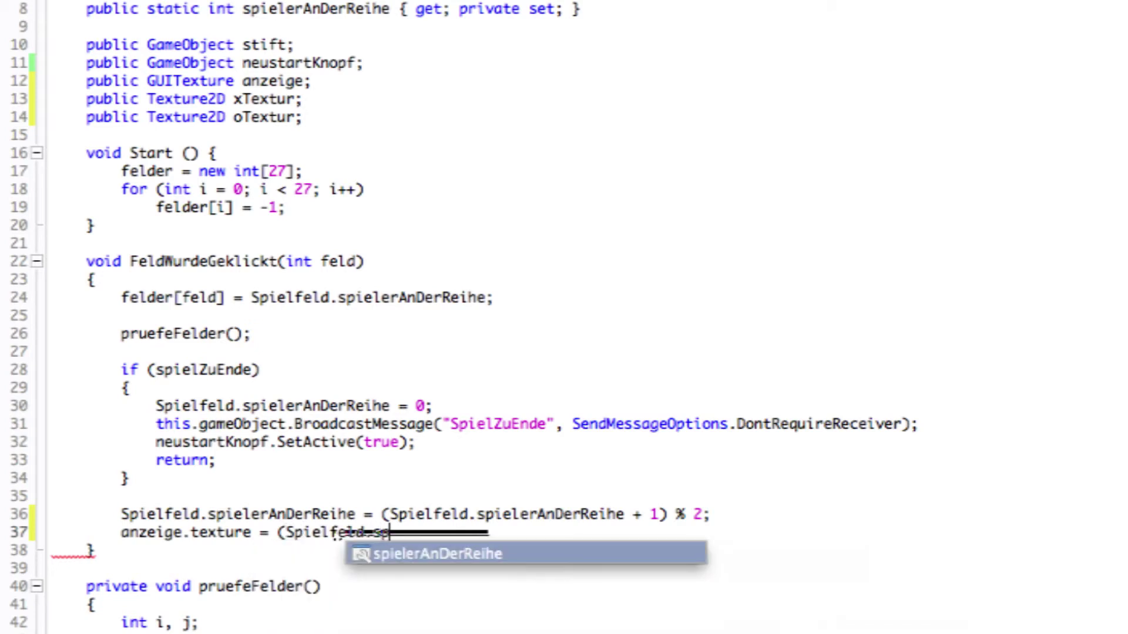
{"action": "key", "text": "Return"}
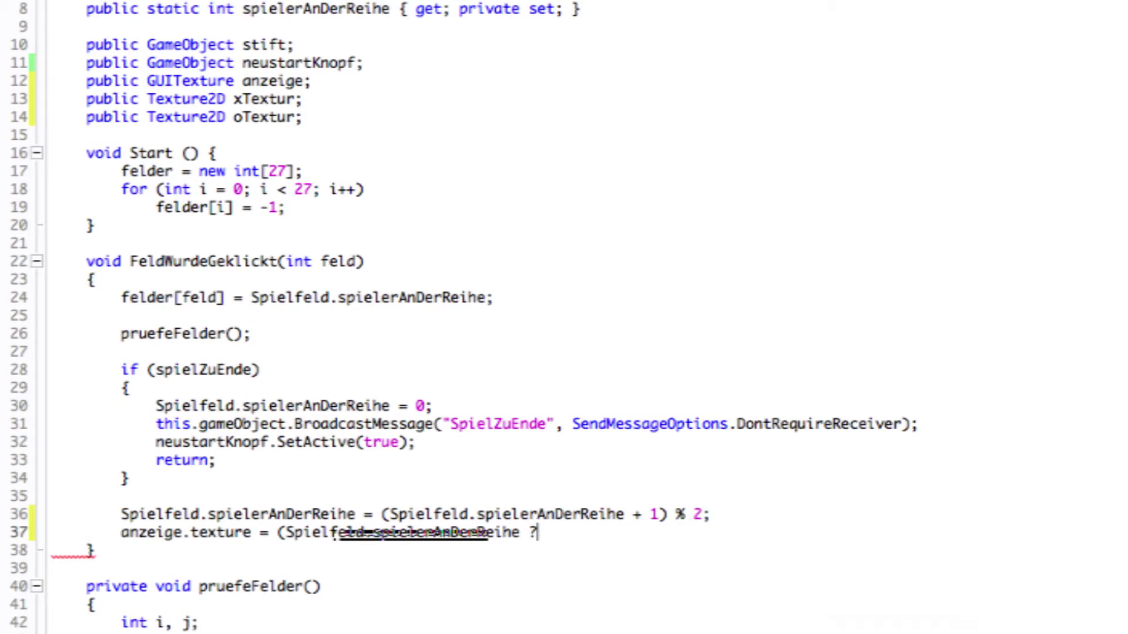
{"action": "type", "text": "== 0"}
{"action": "type", "text": ") ? "}
{"action": "type", "text": "xT"}
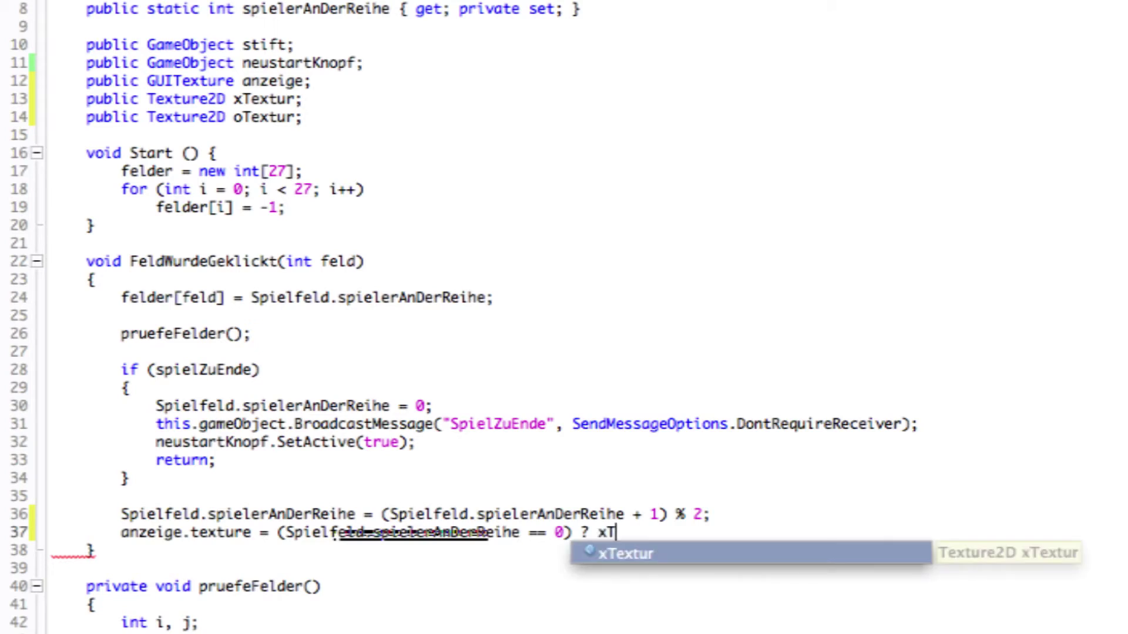
{"action": "key", "text": "Return"}
{"action": "type", "text": ": oT"}
{"action": "key", "text": "Return"}
{"action": "type", "text": ";"}
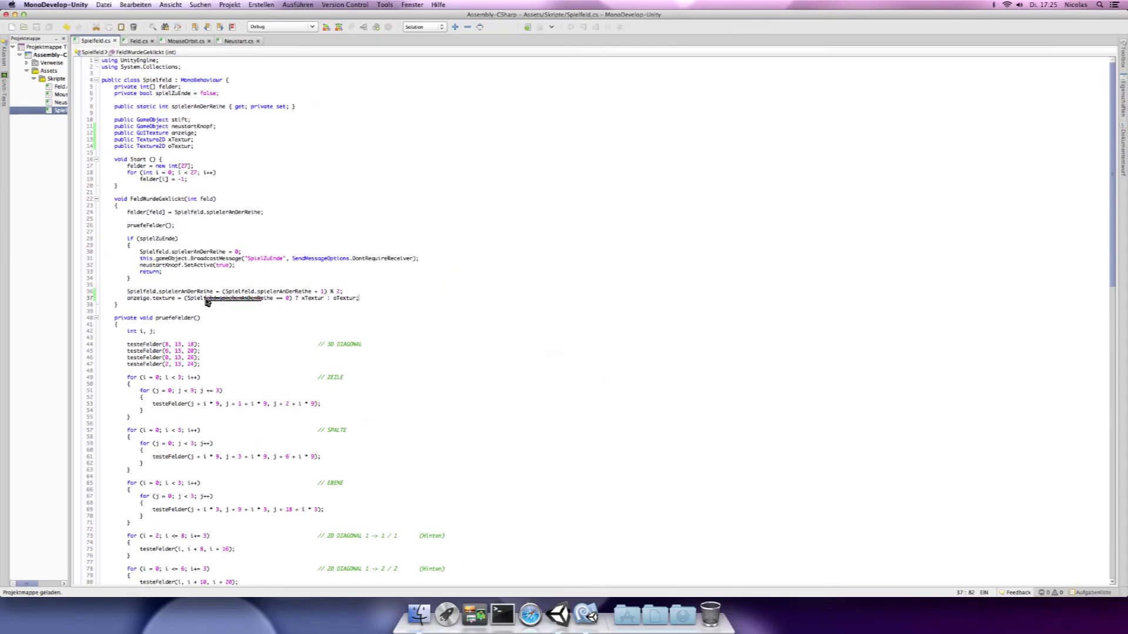
{"action": "key", "text": "super+Tab"}
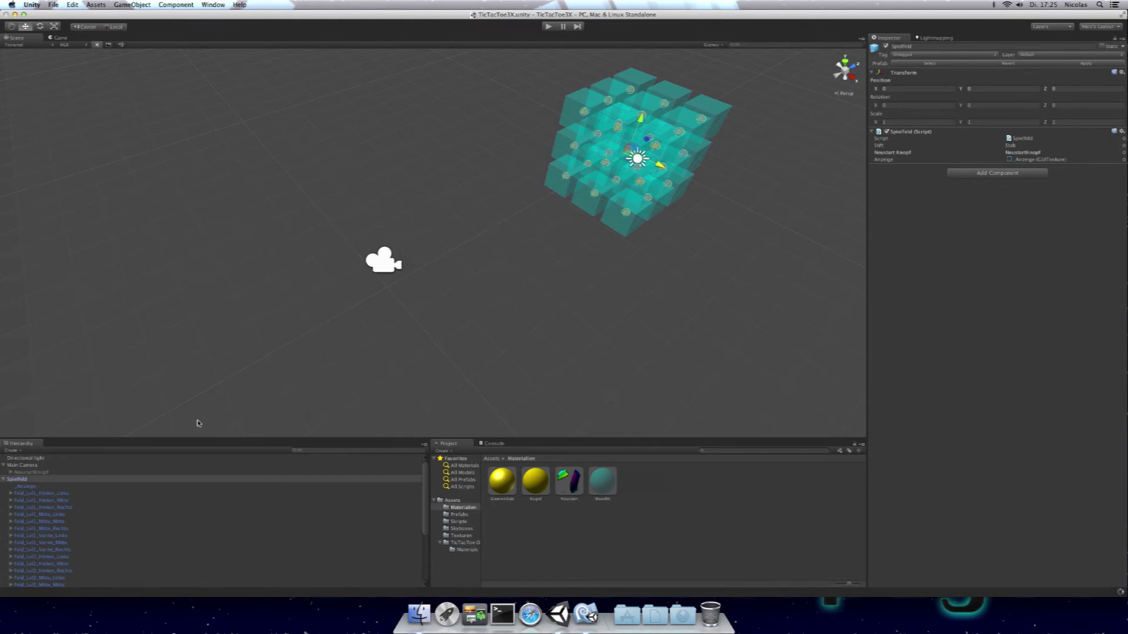
Assign BCX to XTextur and BGO to OTextur on the Spielfeld script, then enter Play mode.
{"action": "left_click", "coordinate": [33, 487]}
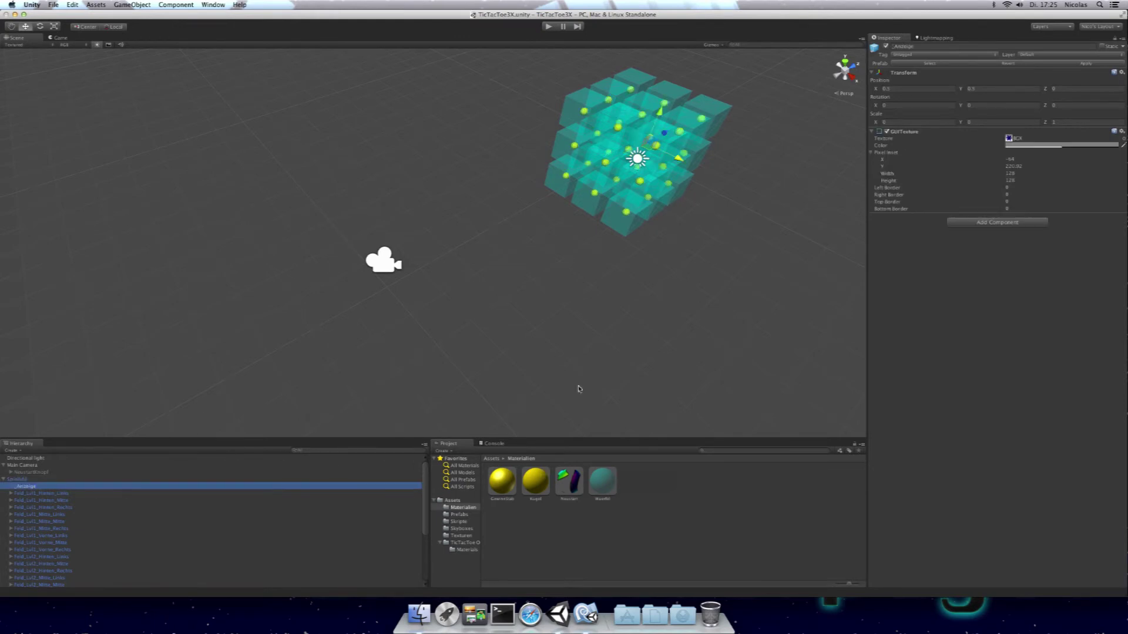
{"action": "left_click", "coordinate": [19, 480]}
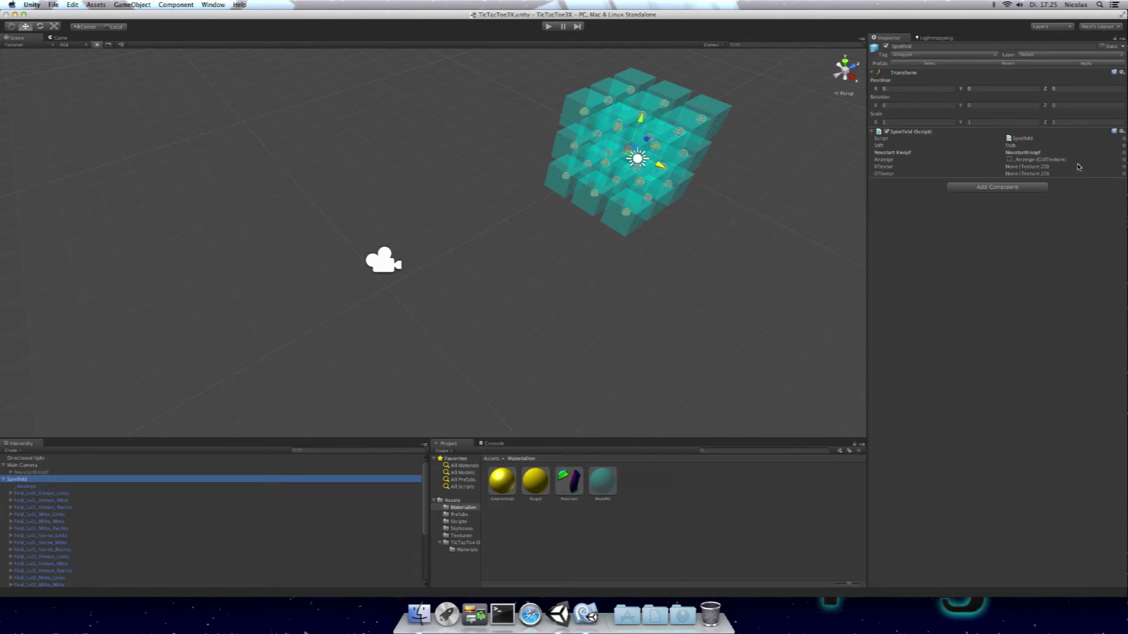
{"action": "left_click", "coordinate": [1042, 168]}
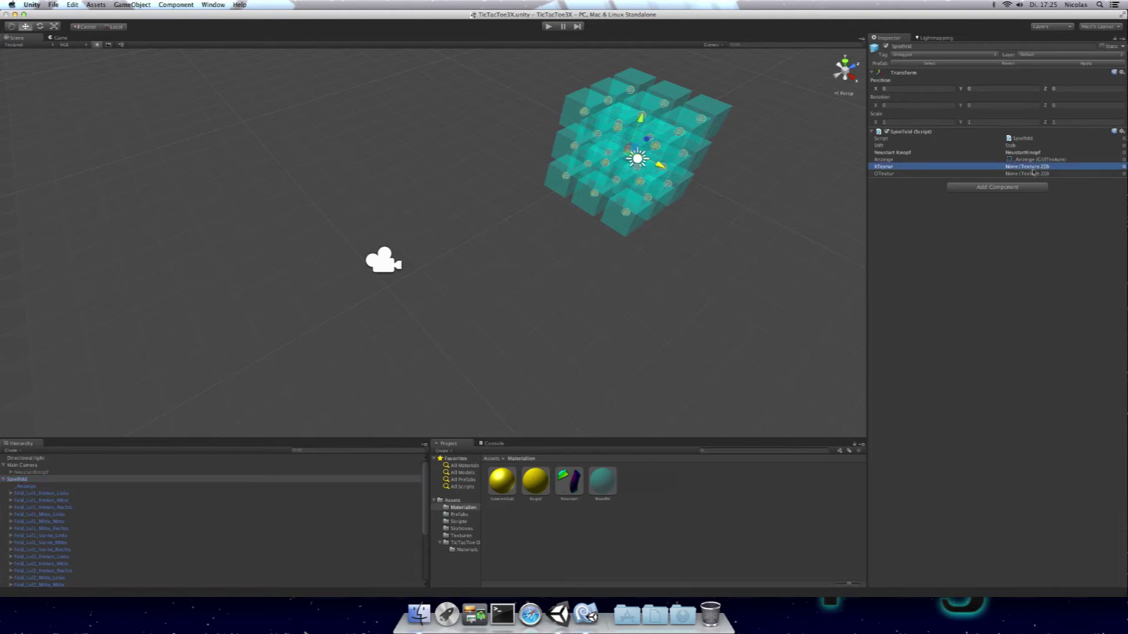
{"action": "left_click", "coordinate": [1123, 167]}
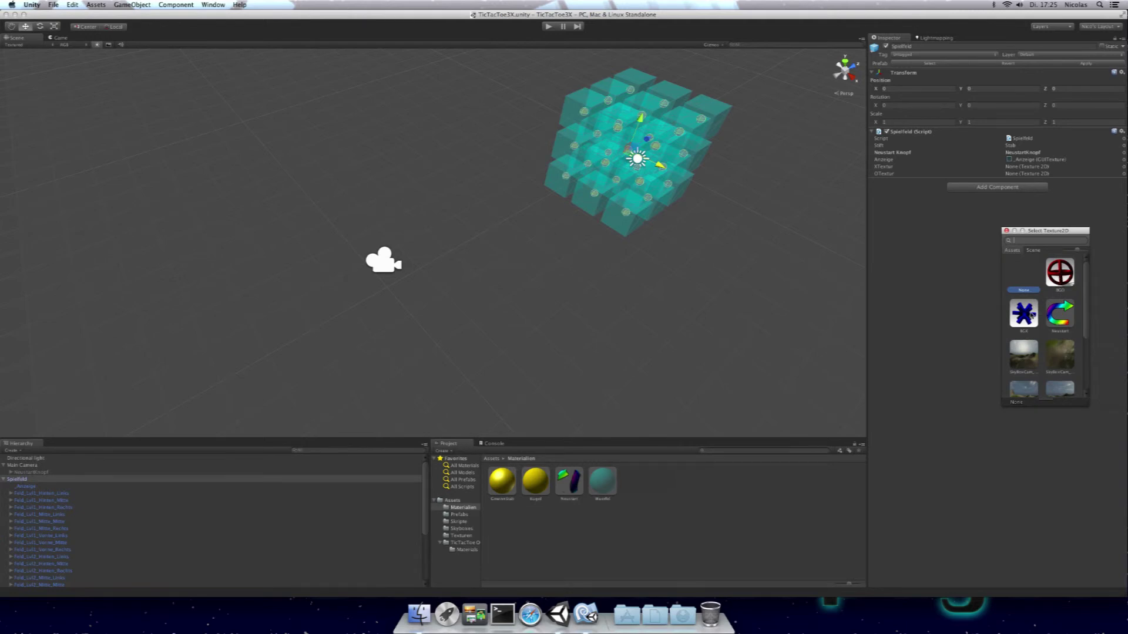
{"action": "double_click", "coordinate": [1032, 314]}
{"action": "left_click", "coordinate": [1039, 175]}
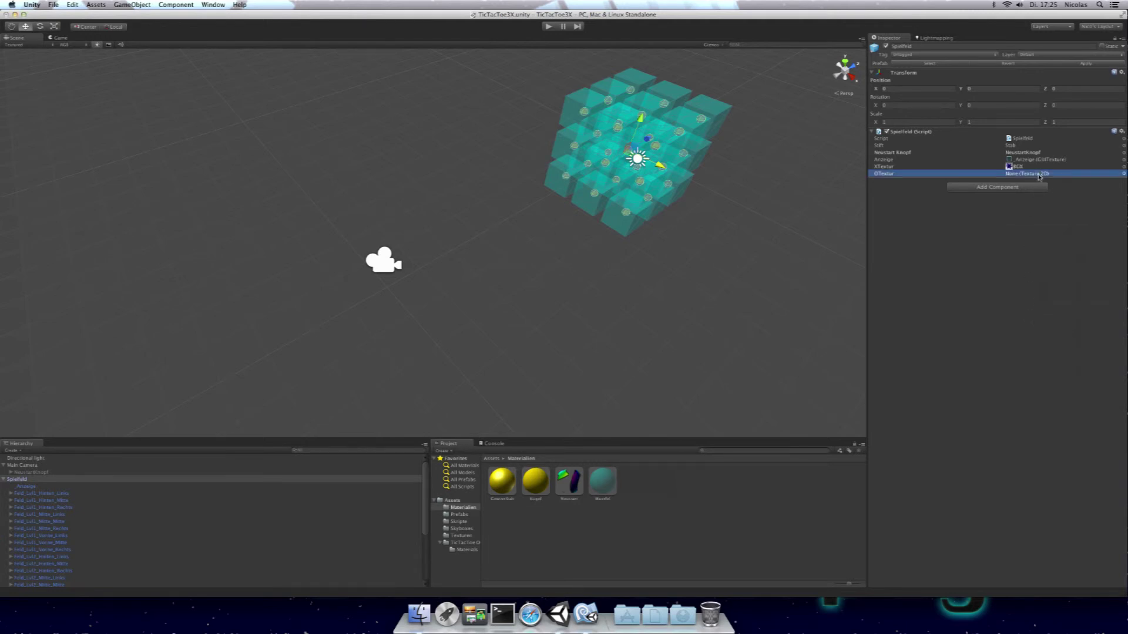
{"action": "left_click", "coordinate": [1122, 174]}
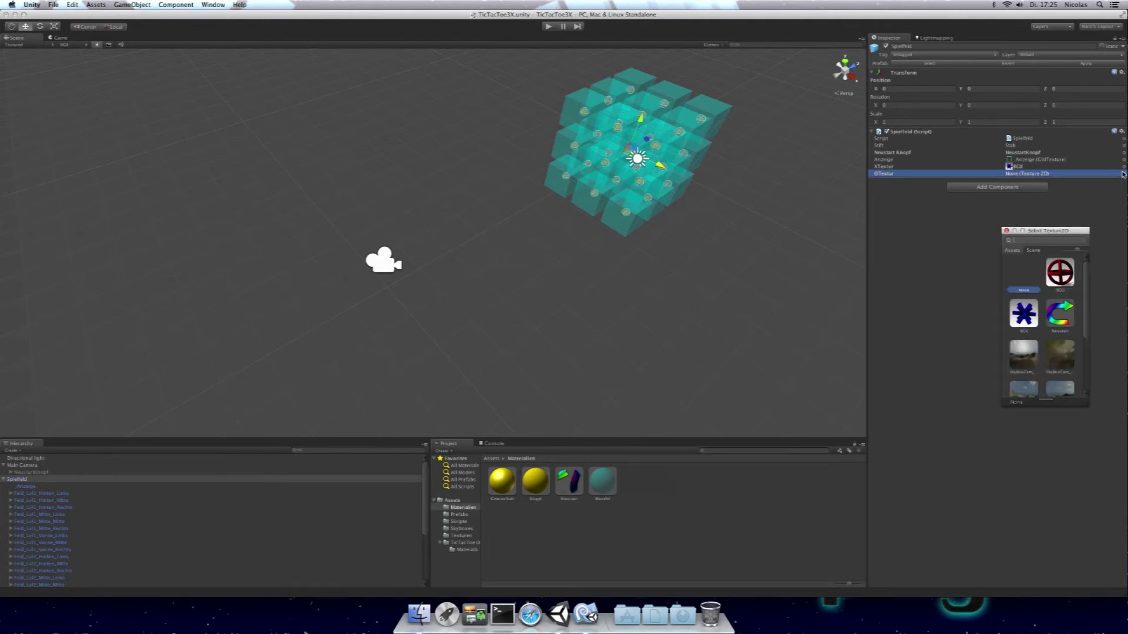
{"action": "double_click", "coordinate": [1058, 280]}
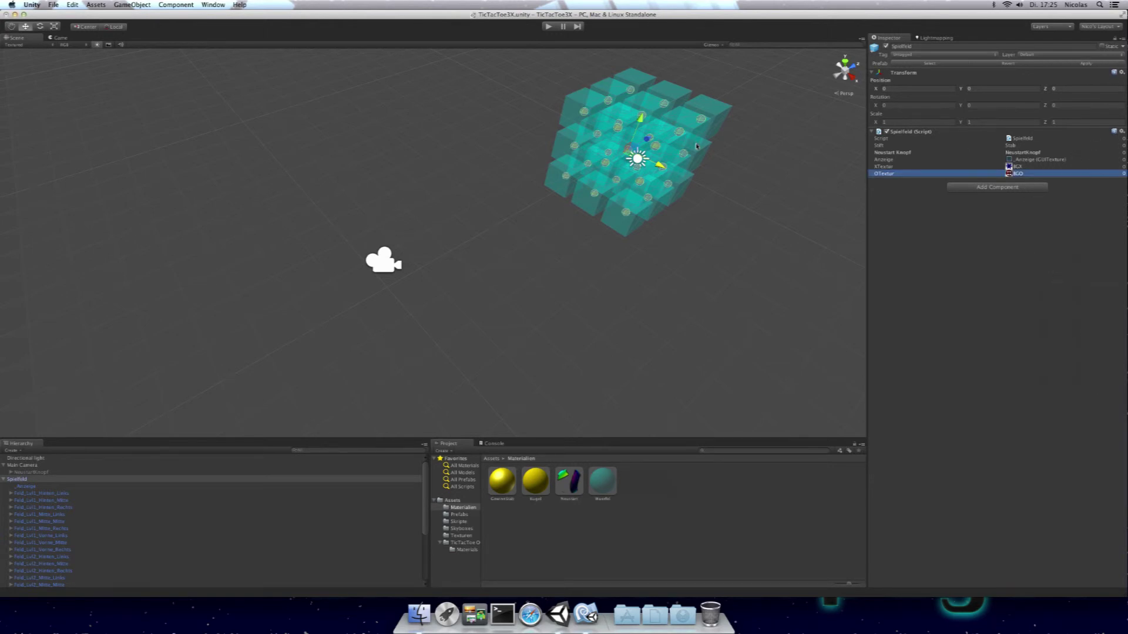
{"action": "left_click", "coordinate": [550, 27]}
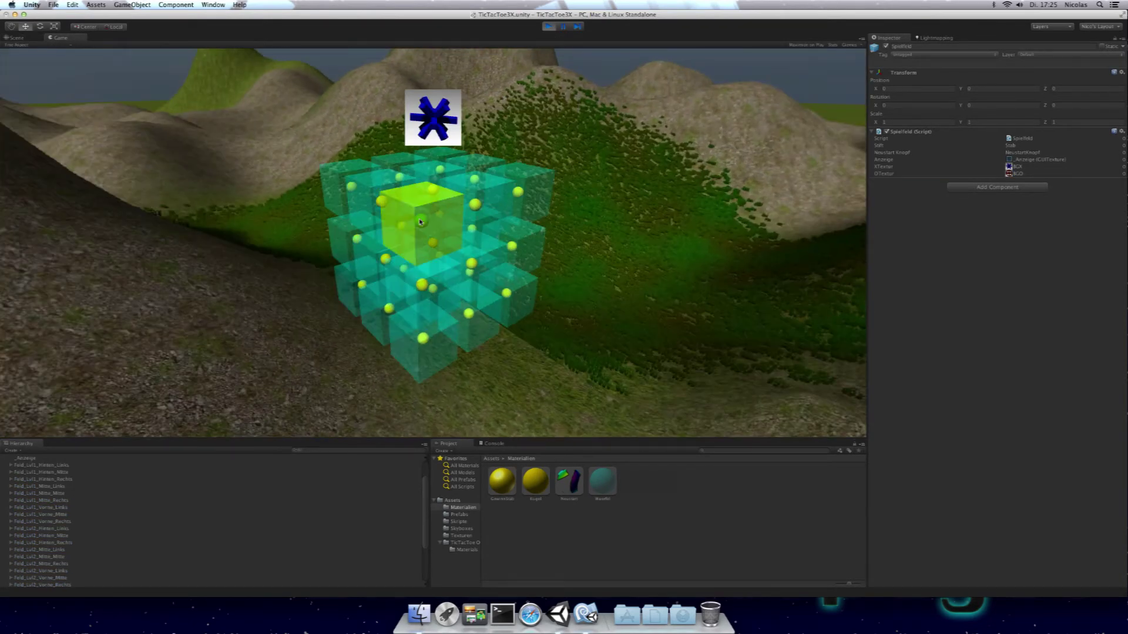
Place six alternating pieces on the board, then restart to an empty board.
{"action": "left_click", "coordinate": [415, 210]}
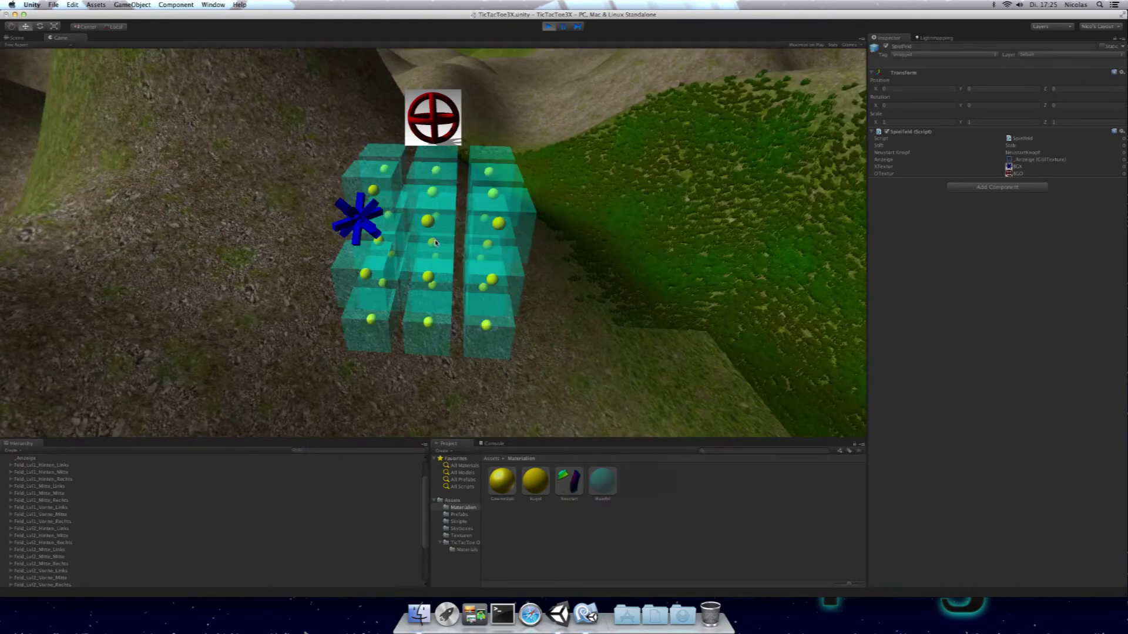
{"action": "left_click", "coordinate": [435, 242]}
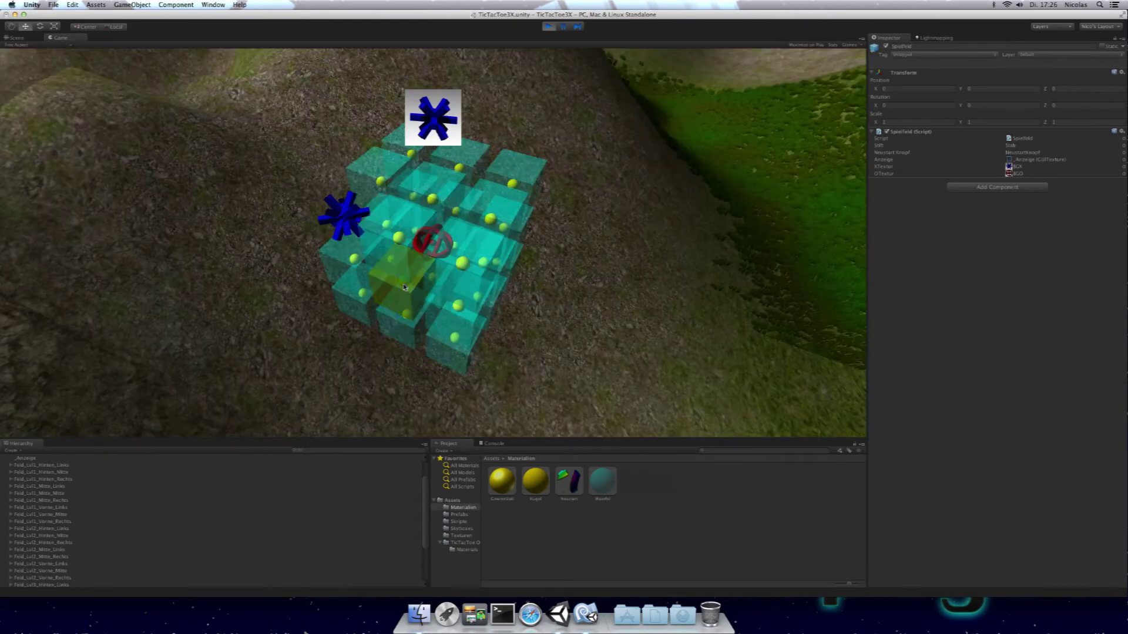
{"action": "left_click", "coordinate": [404, 286]}
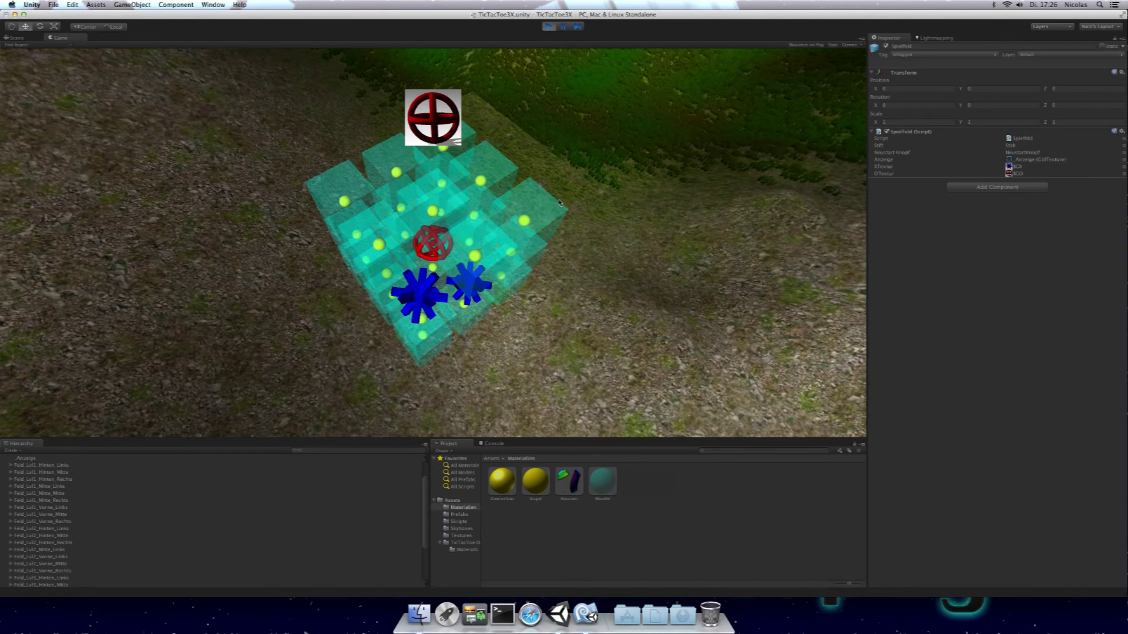
{"action": "left_click", "coordinate": [473, 215]}
{"action": "left_click", "coordinate": [475, 257]}
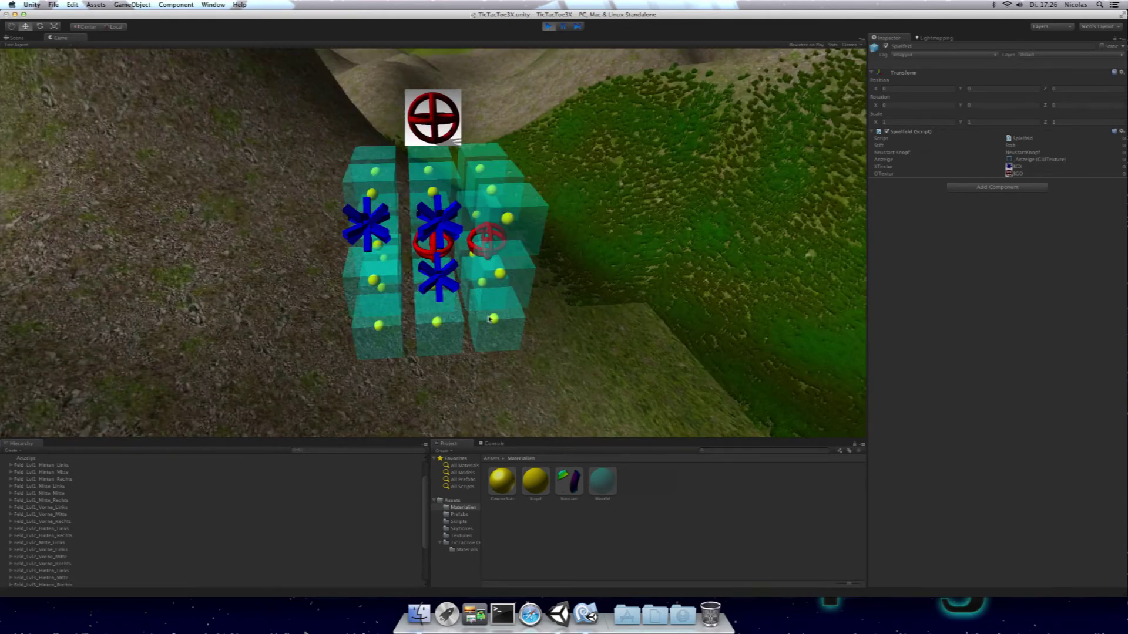
{"action": "left_click", "coordinate": [489, 319]}
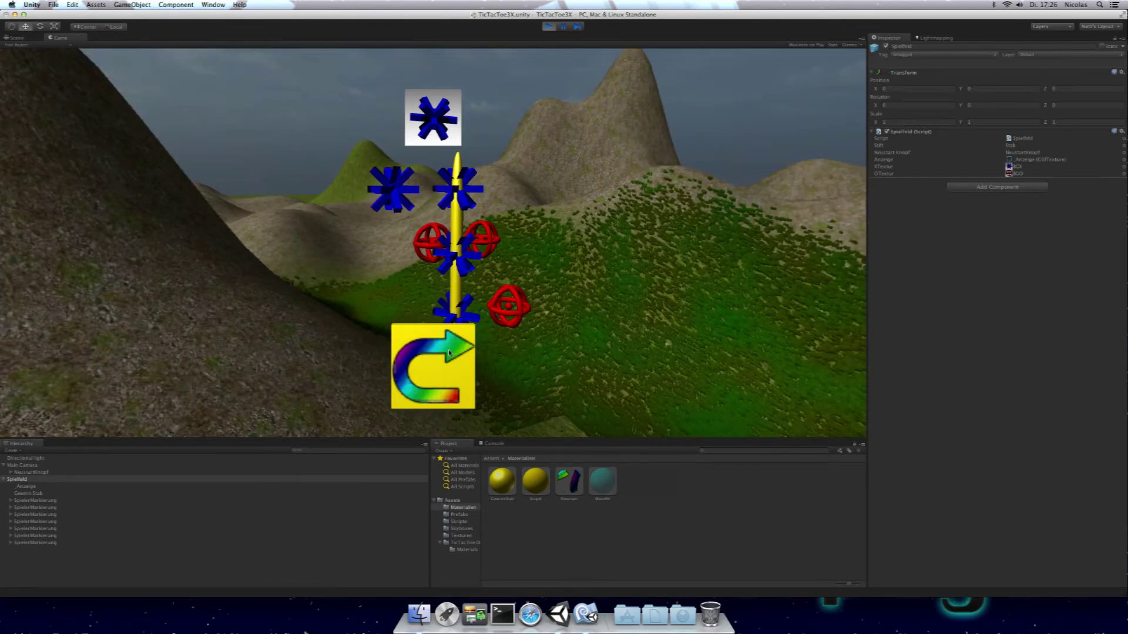
{"action": "left_click", "coordinate": [449, 352]}
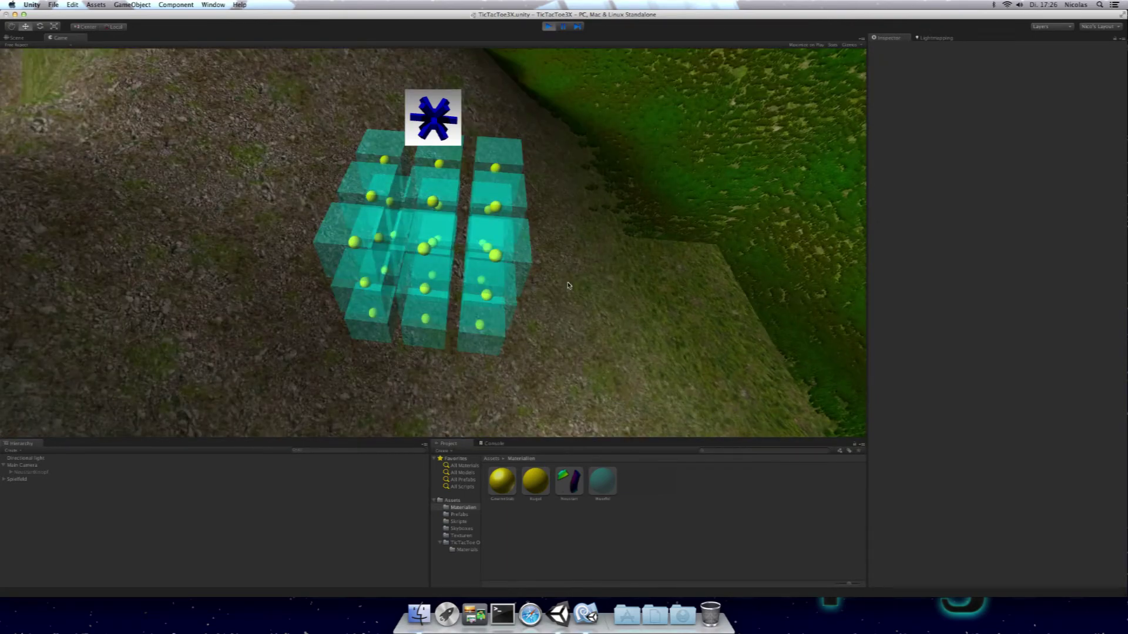
Play a new round until X wins diagonally, then exit Play mode.
{"action": "left_click", "coordinate": [423, 251]}
{"action": "left_click", "coordinate": [463, 278]}
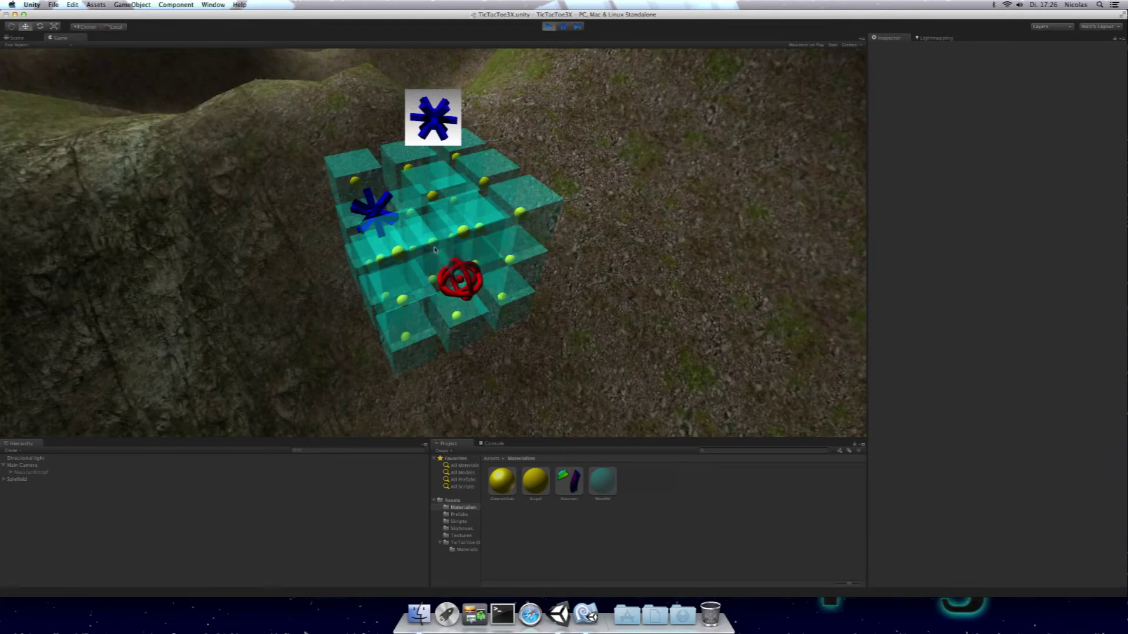
{"action": "left_click", "coordinate": [432, 244]}
{"action": "left_click", "coordinate": [502, 287]}
{"action": "left_click", "coordinate": [479, 259]}
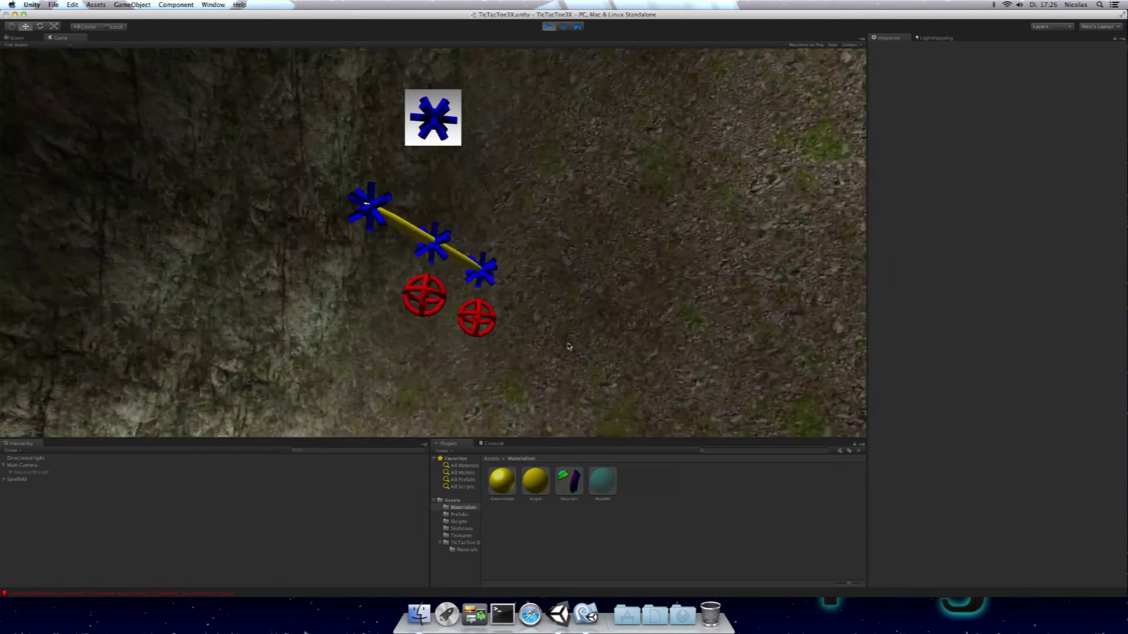
{"action": "left_click", "coordinate": [548, 28]}
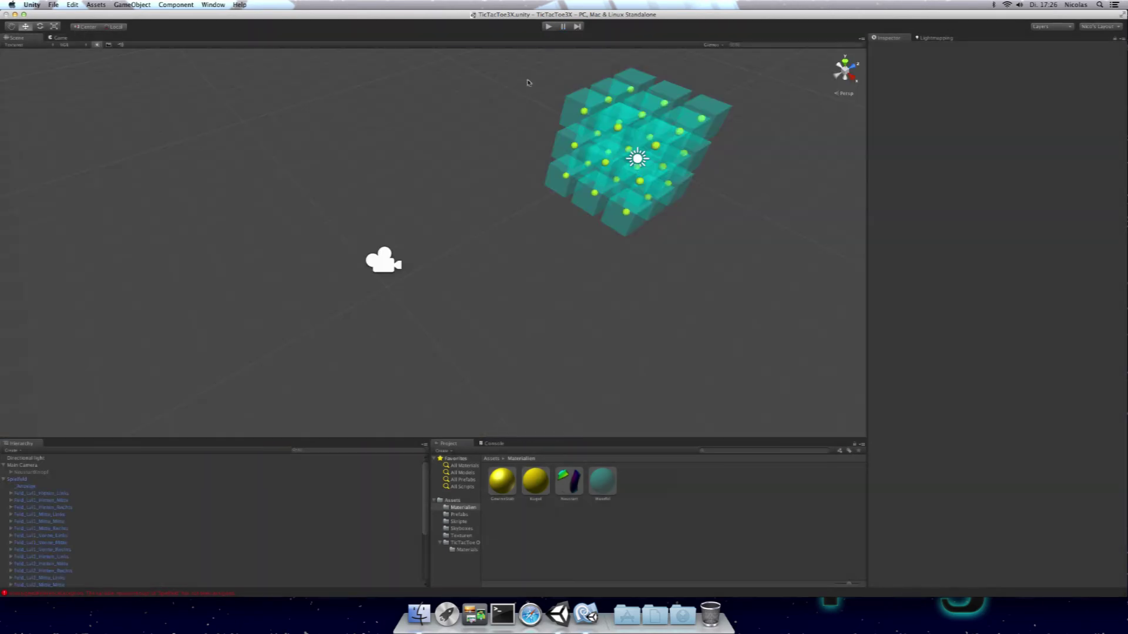
Clear Spielfeld's Neustart Knopf reference to None and apply it to the Spielfeld prefab.
{"action": "left_click", "coordinate": [30, 479]}
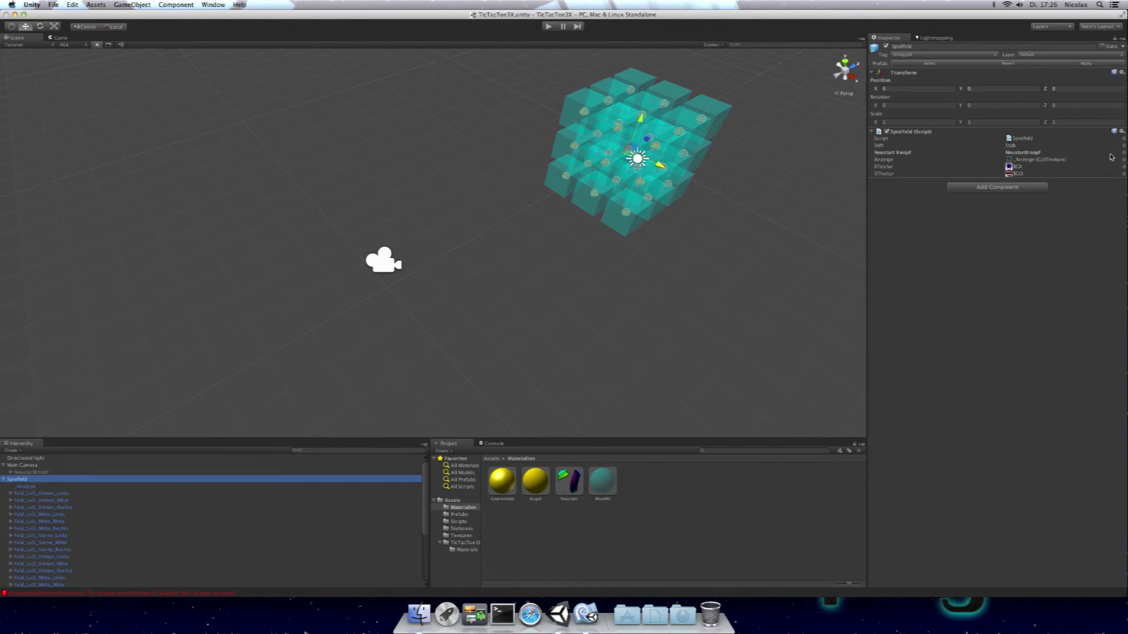
{"action": "left_click", "coordinate": [1033, 153]}
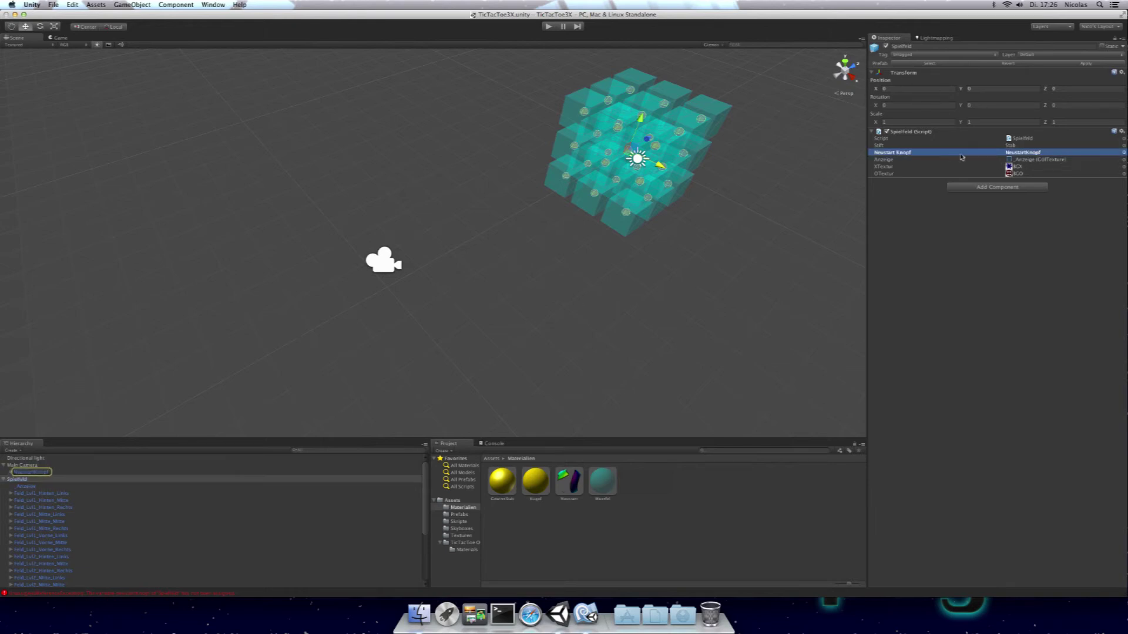
{"action": "left_click", "coordinate": [1124, 153]}
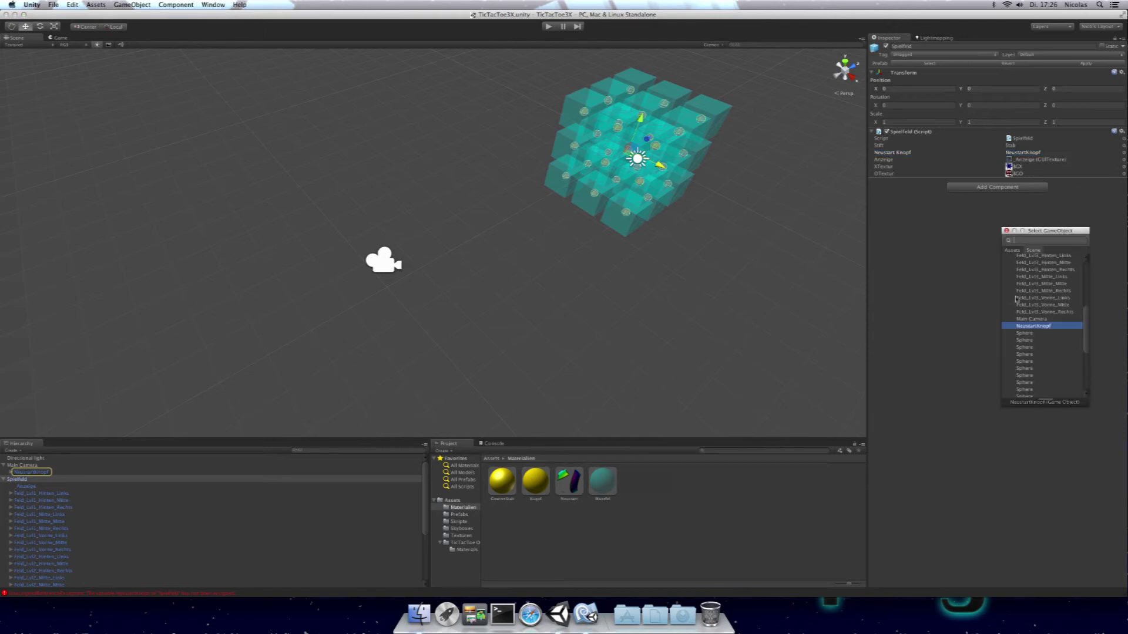
{"action": "scroll", "coordinate": [1018, 290], "scroll_direction": "up", "scroll_amount": 5}
{"action": "double_click", "coordinate": [1023, 259]}
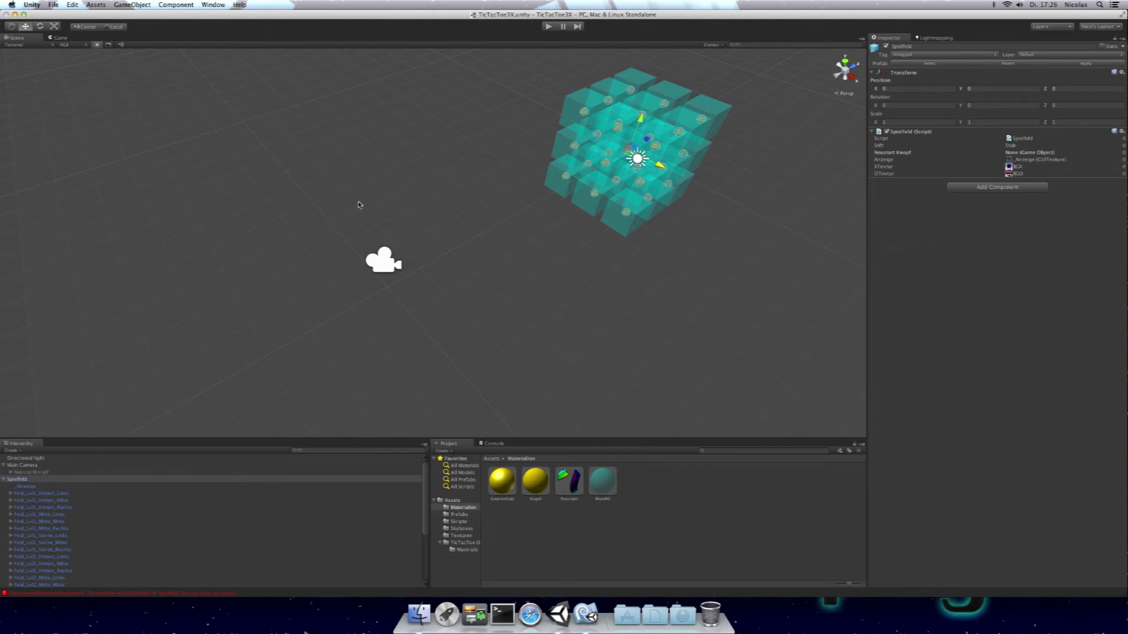
{"action": "left_click", "coordinate": [1082, 63]}
In Neustart.cs, start line 15 with 'spielfeld.GetComponent<Spielfeld'.
{"action": "key", "text": "super+s"}
{"action": "key", "text": "super+Tab"}
{"action": "key", "text": "ctrl+Tab"}
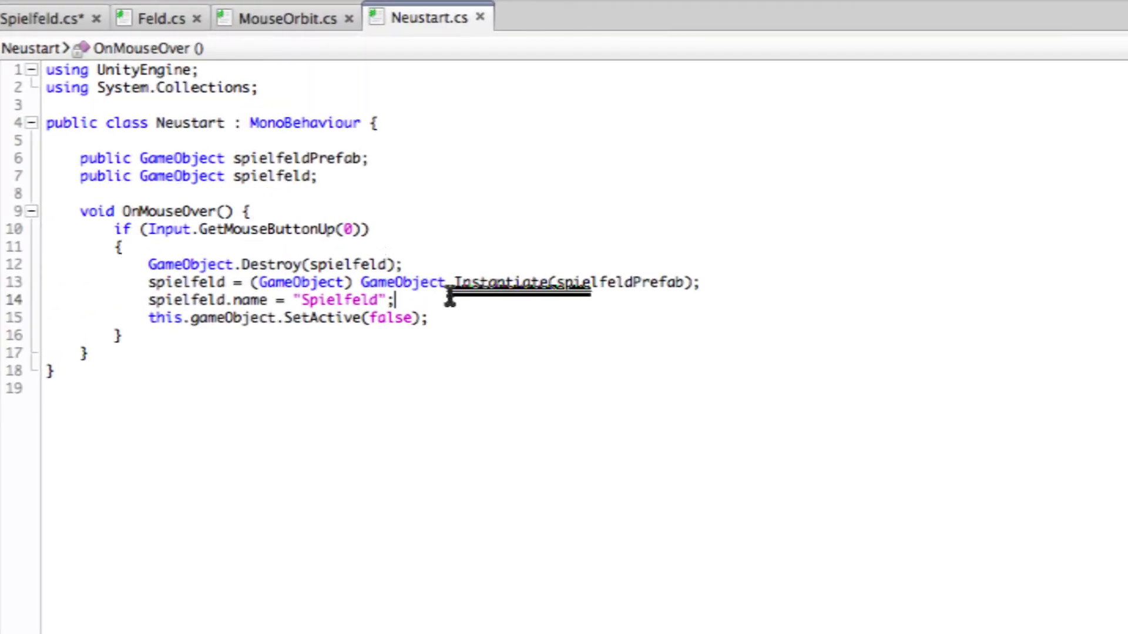
{"action": "key", "text": "Return"}
{"action": "type", "text": "spielfeld."}
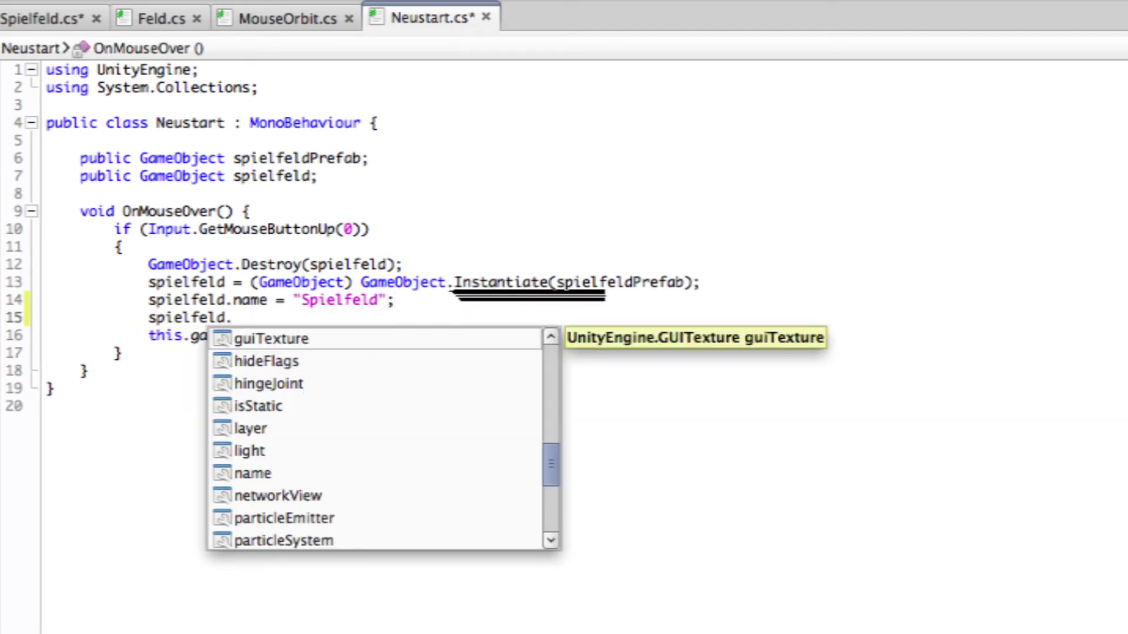
{"action": "type", "text": "ge"}
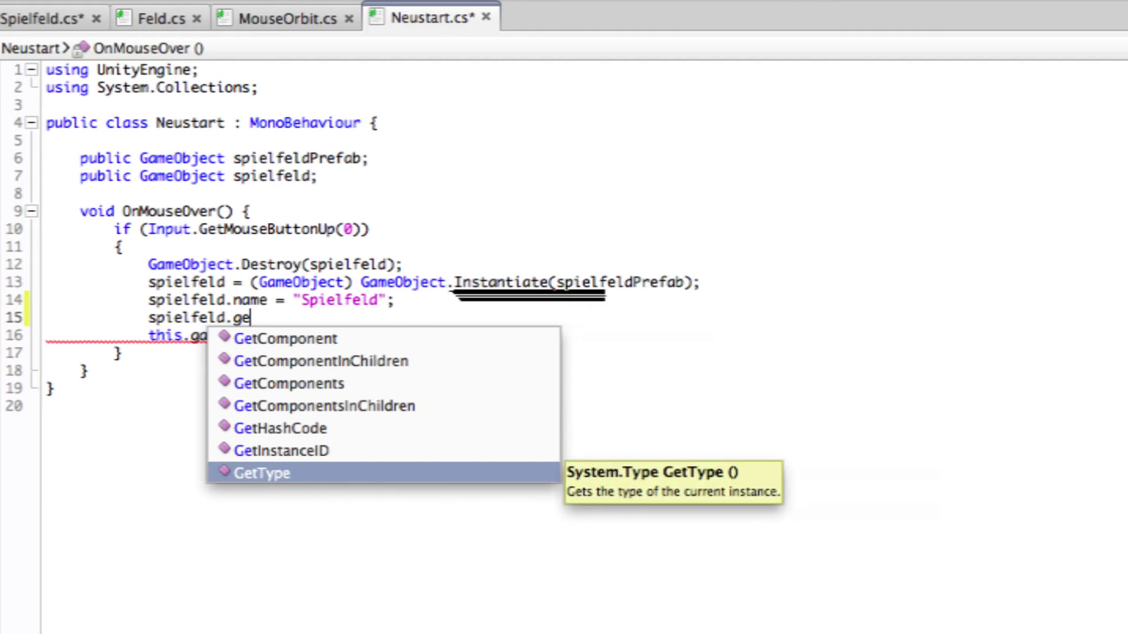
{"action": "key", "text": "Up"}
{"action": "key", "text": "Up"}
{"action": "key", "text": "Up"}
{"action": "key", "text": "Up"}
{"action": "key", "text": "Up"}
{"action": "key", "text": "Up"}
{"action": "key", "text": "Return"}
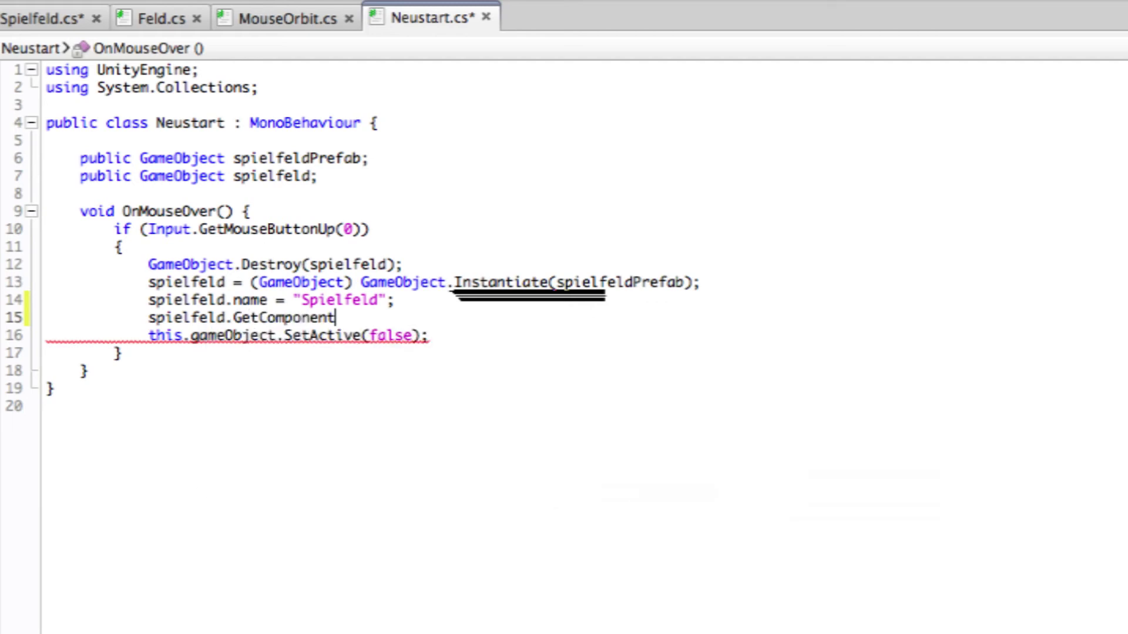
{"action": "type", "text": "<"}
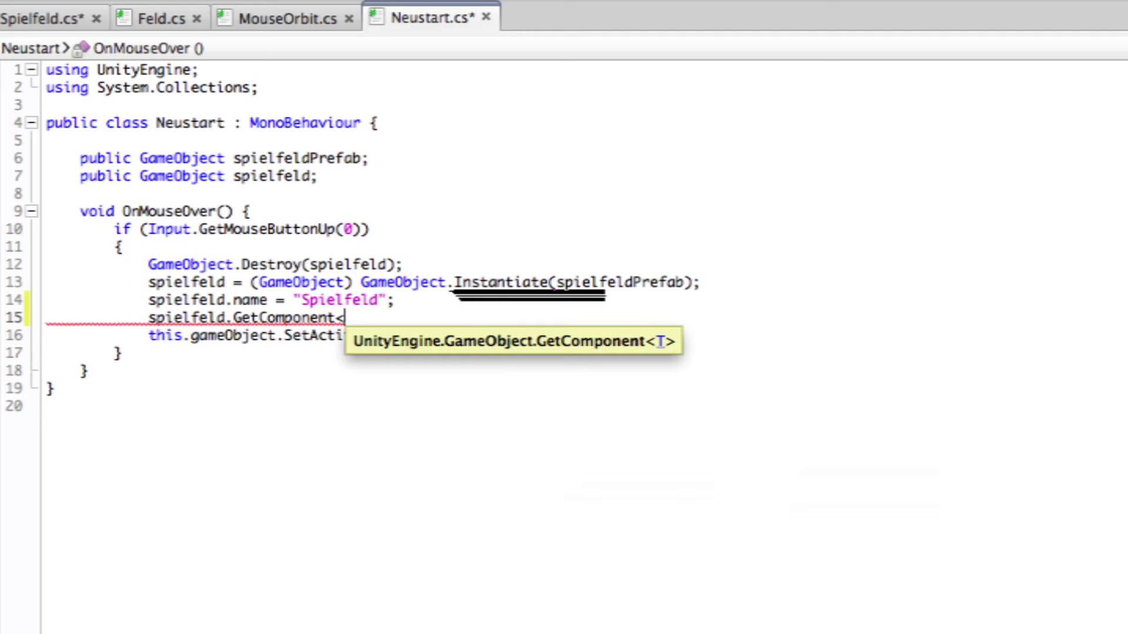
{"action": "type", "text": "Spi"}
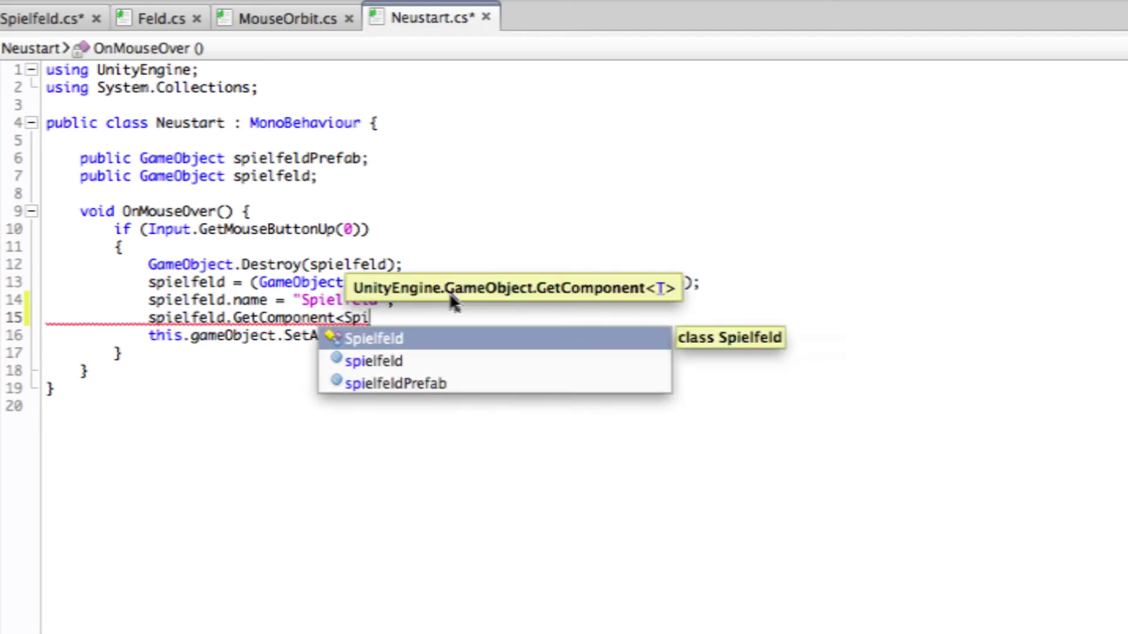
{"action": "key", "text": "Return"}
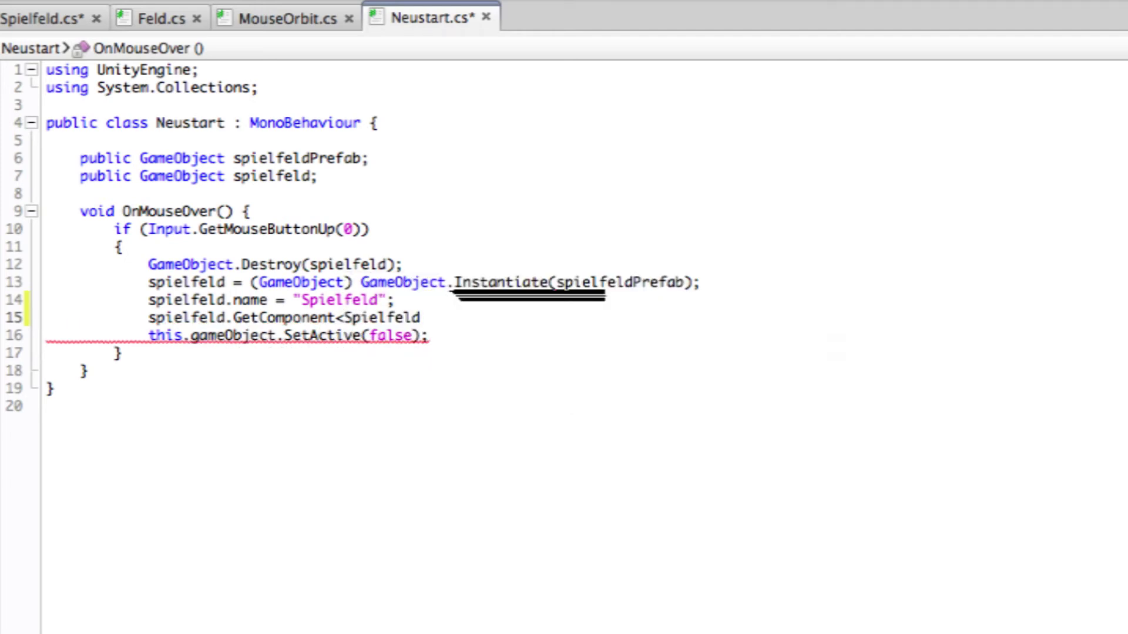
Finish the line as '...>().neustartKnopf = this.gameObject;' and save Neustart.cs.
{"action": "type", "text": ">"}
{"action": "type", "text": "()."}
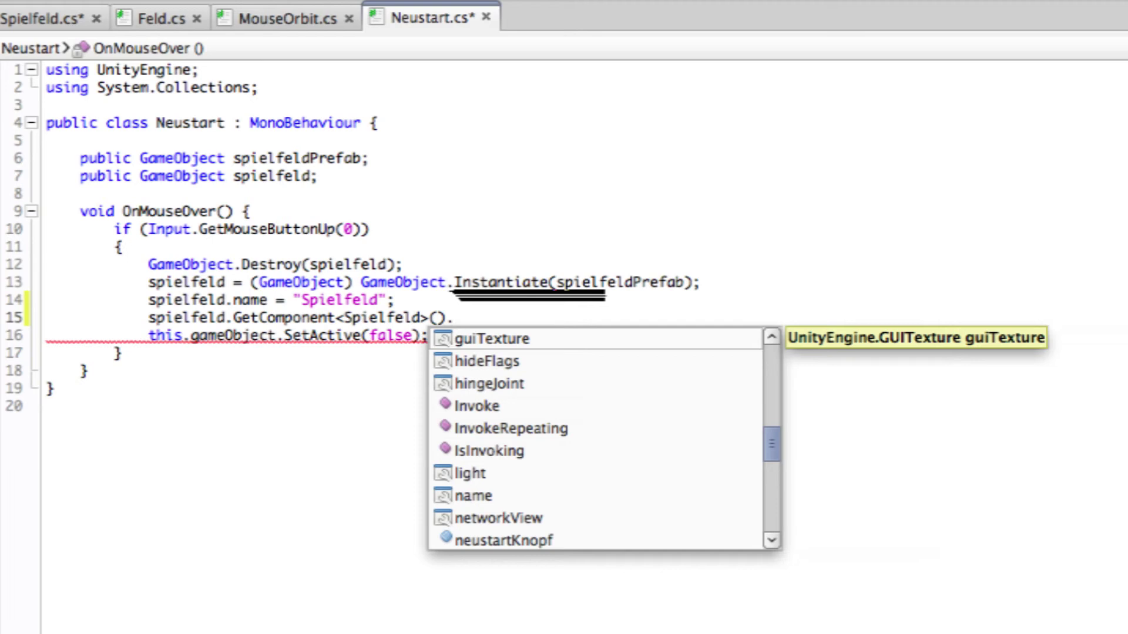
{"action": "key", "text": "Down"}
{"action": "key", "text": "Down"}
{"action": "key", "text": "Down"}
{"action": "key", "text": "Down"}
{"action": "key", "text": "Down"}
{"action": "key", "text": "Down"}
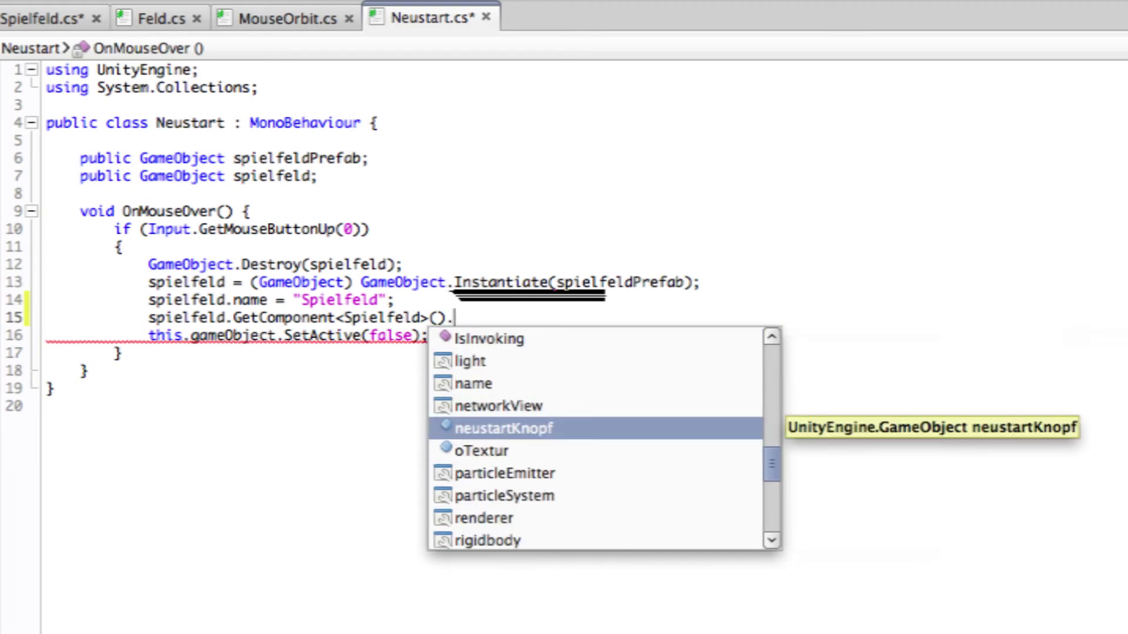
{"action": "key", "text": "Return"}
{"action": "type", "text": "= this.ga"}
{"action": "key", "text": "Return"}
{"action": "type", "text": ";"}
{"action": "key", "text": "super+s"}
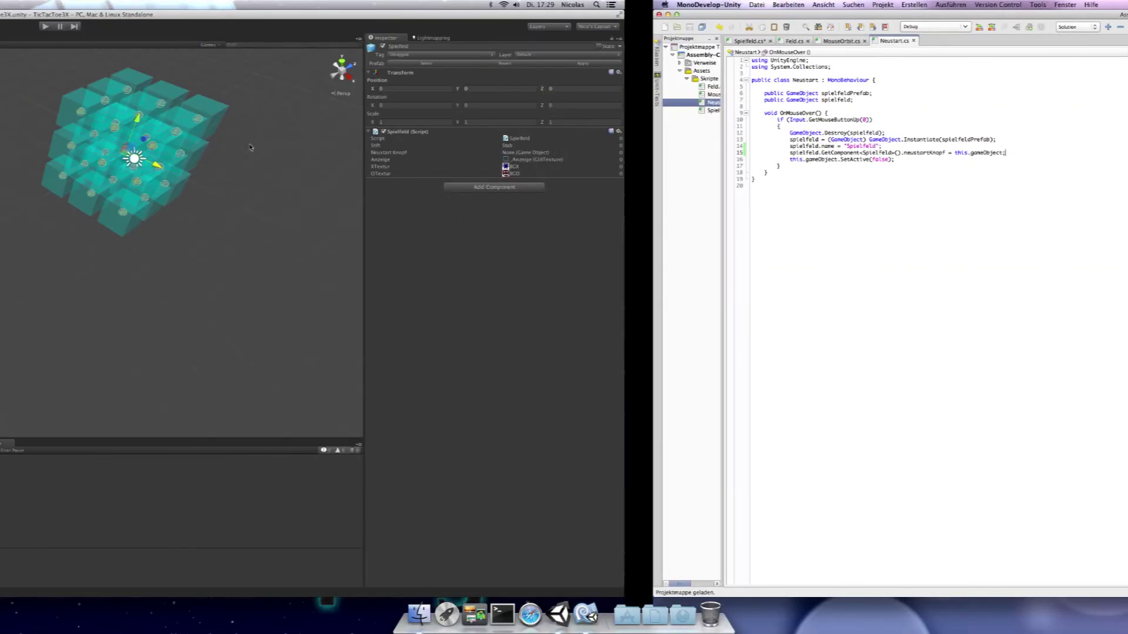
{"action": "left_click", "coordinate": [247, 119]}
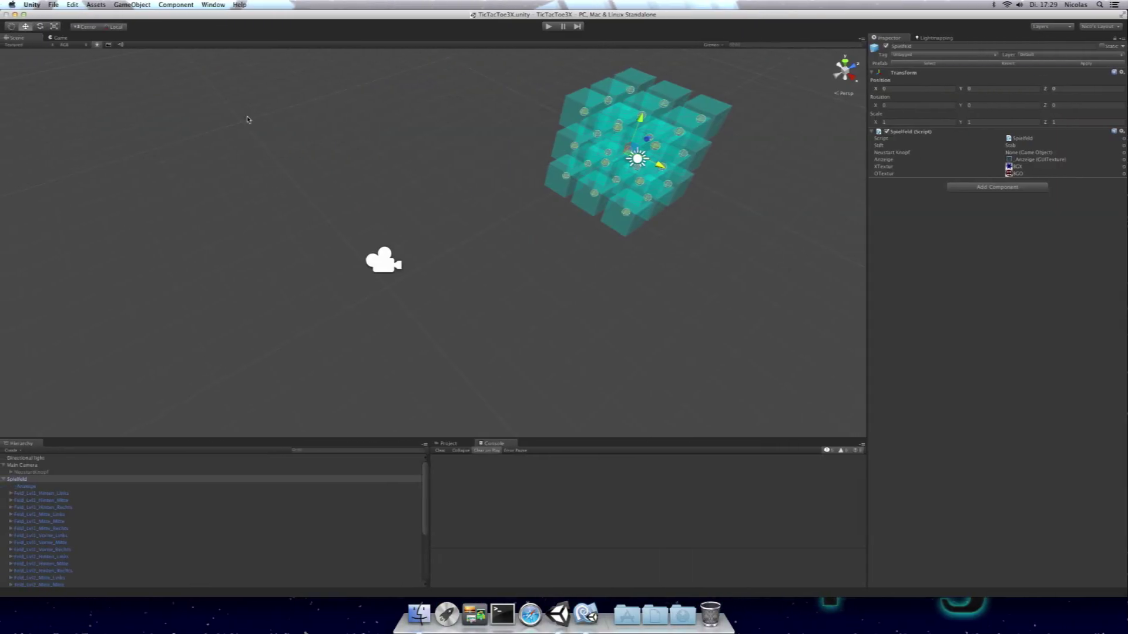
Set Spielfeld's Neustart Knopf reference to the scene's NeustartKnopf object, then enter Play mode.
{"action": "left_click", "coordinate": [1039, 153]}
{"action": "left_click", "coordinate": [1123, 154]}
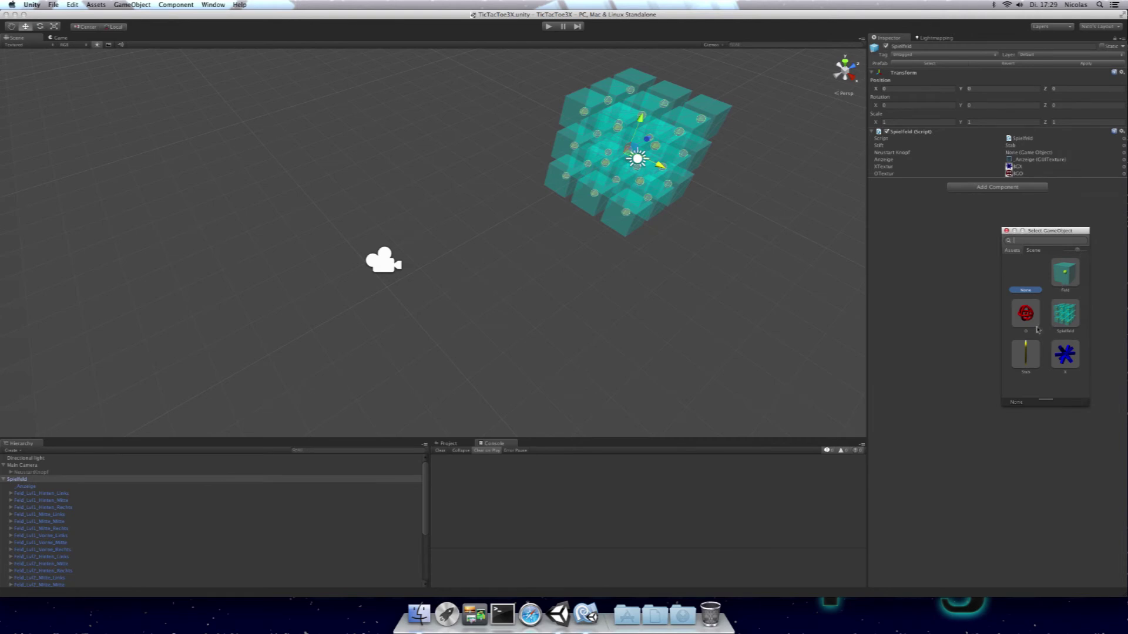
{"action": "left_click", "coordinate": [1032, 251]}
{"action": "scroll", "coordinate": [1038, 285], "scroll_direction": "down", "scroll_amount": 5}
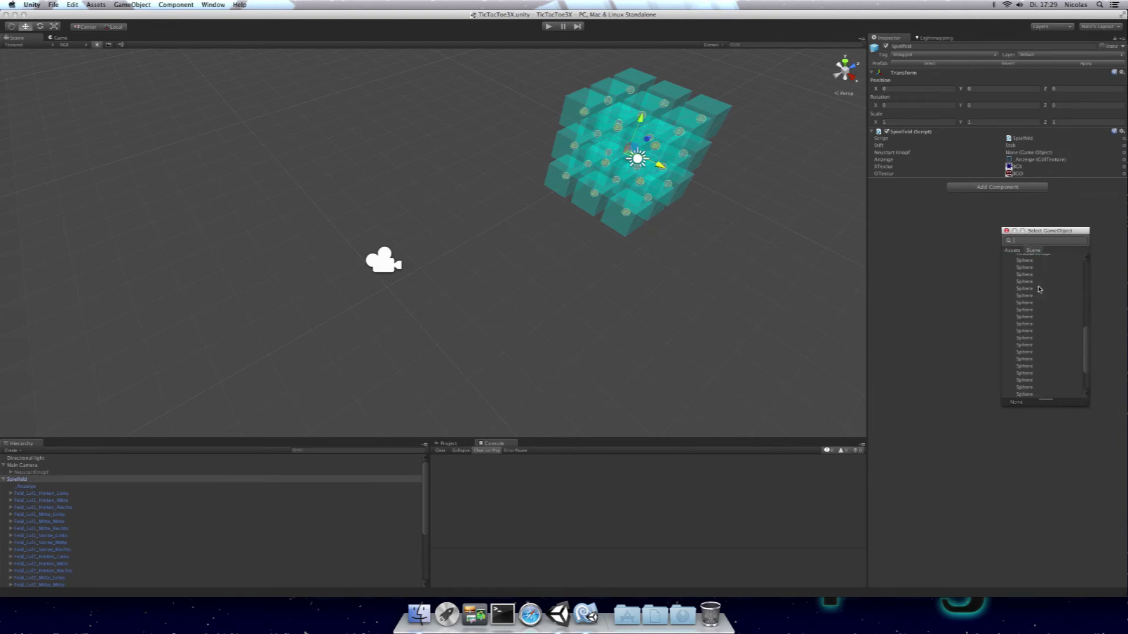
{"action": "scroll", "coordinate": [1039, 289], "scroll_direction": "up", "scroll_amount": 3}
{"action": "left_click", "coordinate": [1041, 298]}
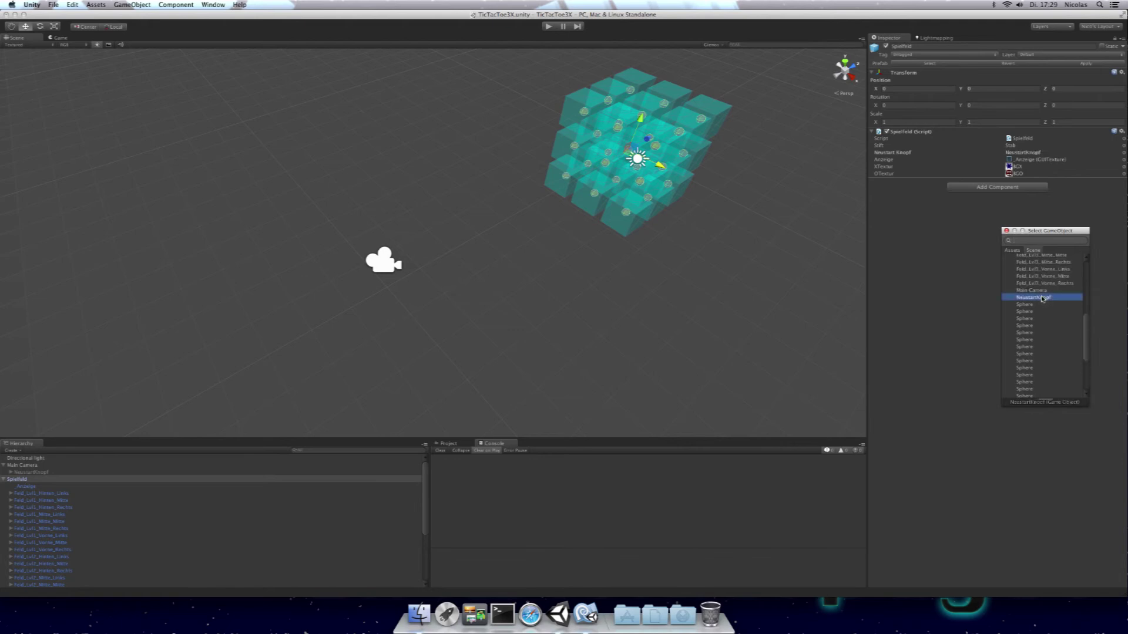
{"action": "double_click", "coordinate": [1042, 298]}
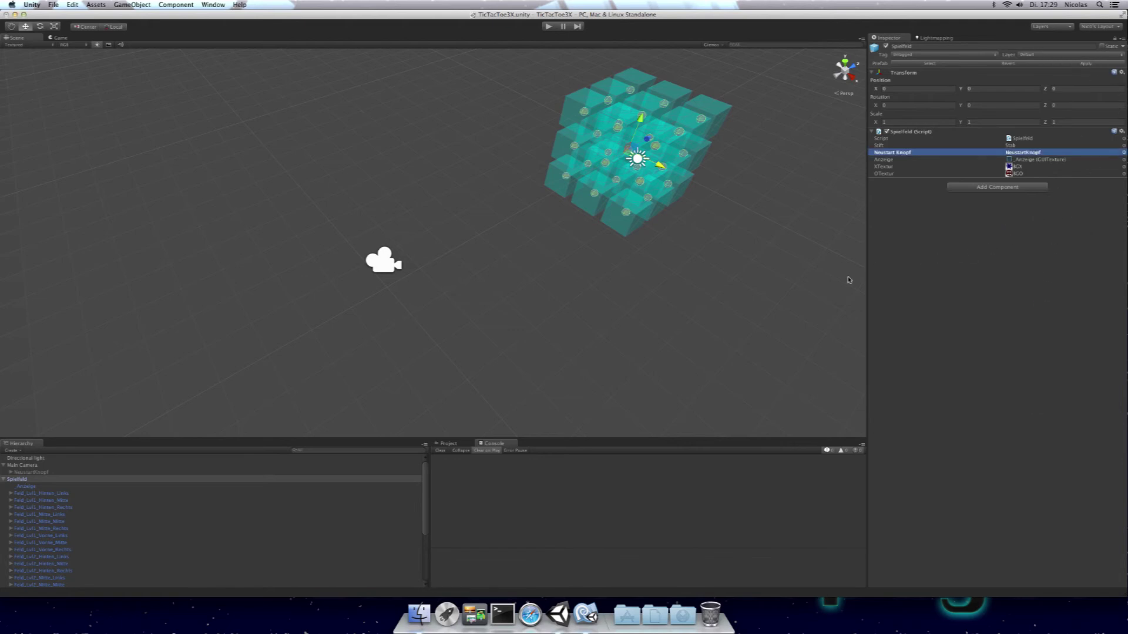
{"action": "left_click", "coordinate": [548, 27]}
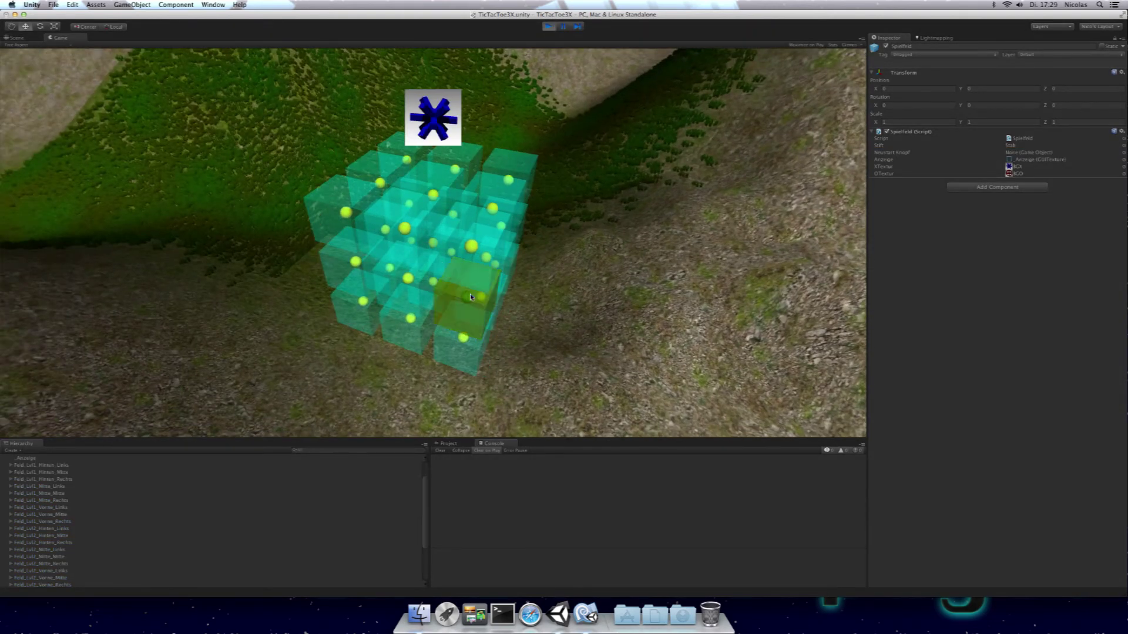
Play until X completes a line, stop Play mode, and select the NullReferenceException in the Console.
{"action": "left_click", "coordinate": [539, 266]}
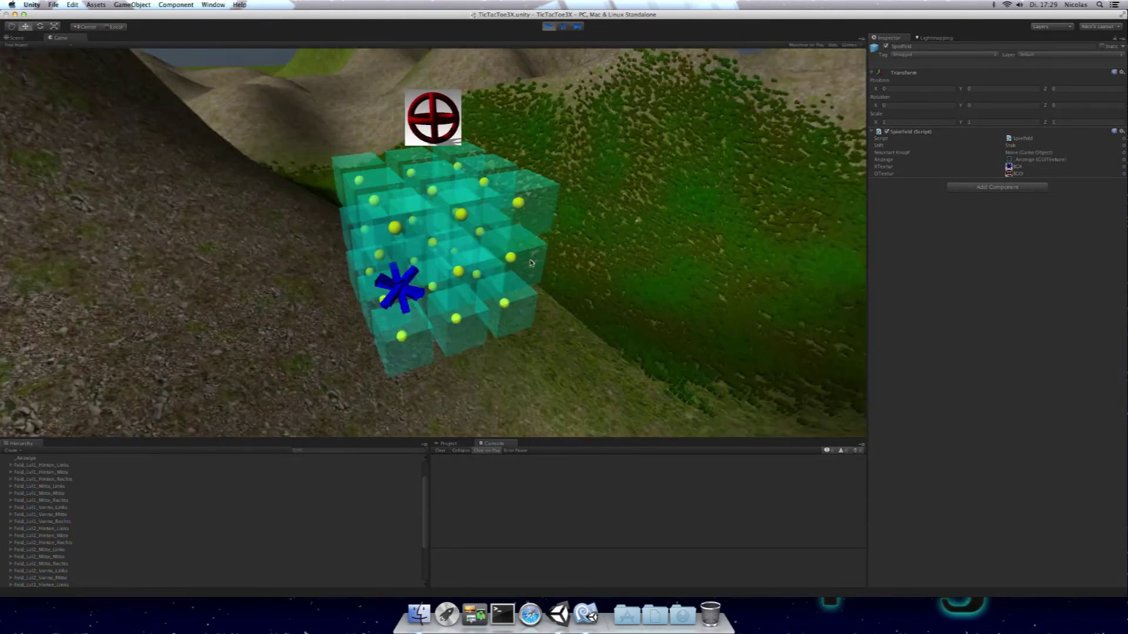
{"action": "left_click", "coordinate": [461, 274]}
{"action": "left_click", "coordinate": [461, 275]}
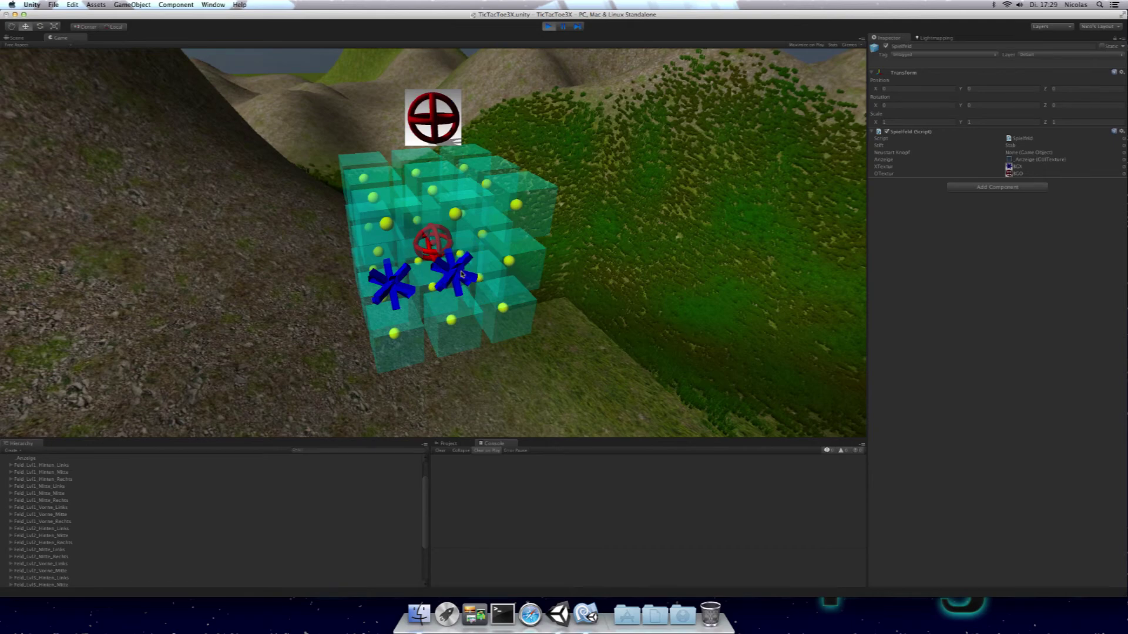
{"action": "left_click", "coordinate": [481, 232]}
{"action": "left_click", "coordinate": [512, 265]}
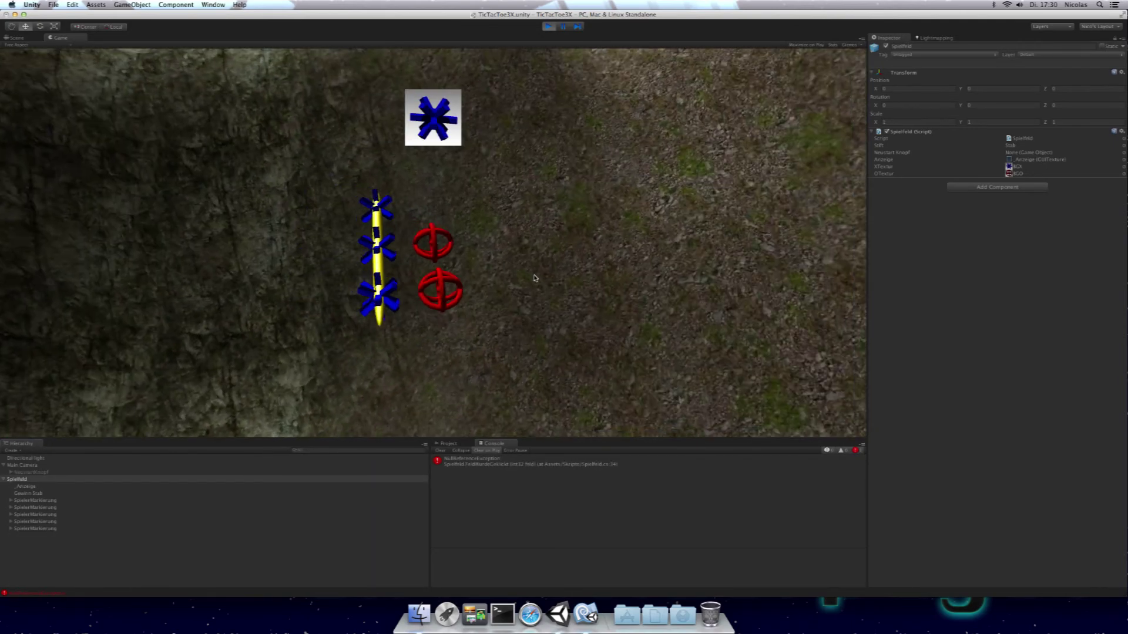
{"action": "left_click", "coordinate": [549, 27]}
{"action": "left_click", "coordinate": [505, 464]}
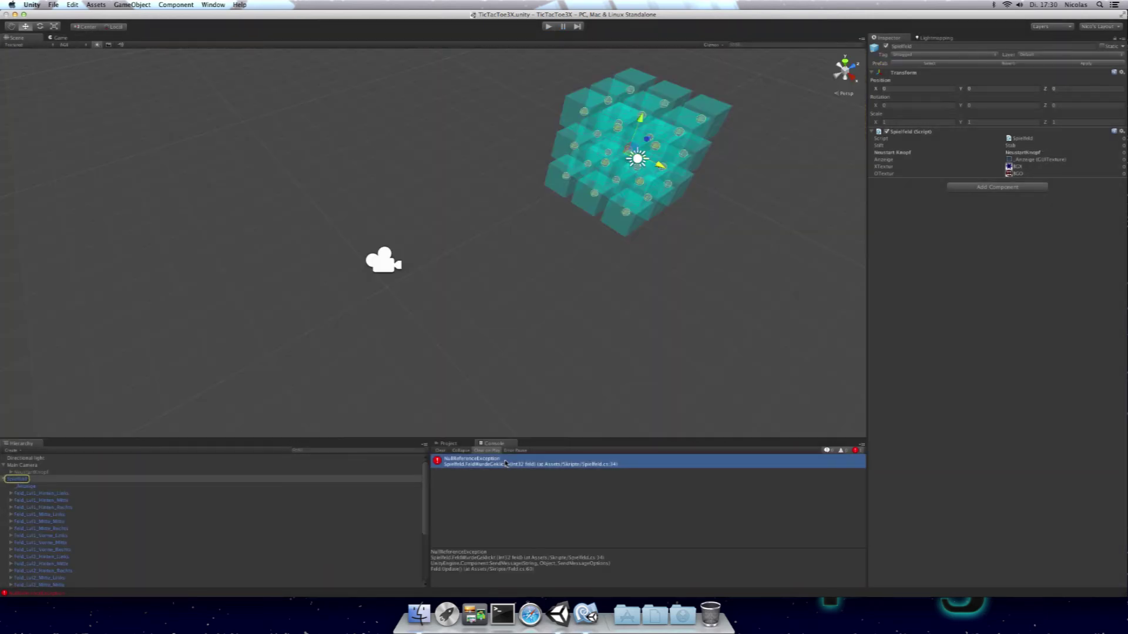
Open the error in Spielfeld.cs and delete the restart-button lookup on line 21 plus its blank line.
{"action": "double_click", "coordinate": [505, 463]}
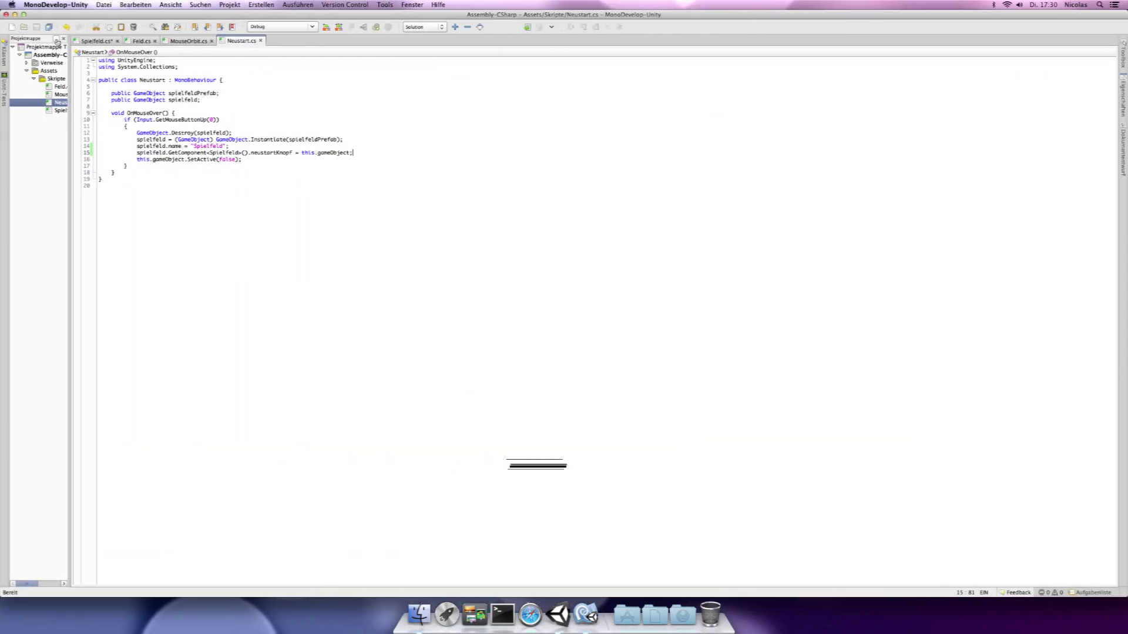
{"action": "left_click_drag", "start_coordinate": [215, 192], "coordinate": [104, 192]}
{"action": "key", "text": "BackSpace"}
{"action": "key", "text": "BackSpace"}
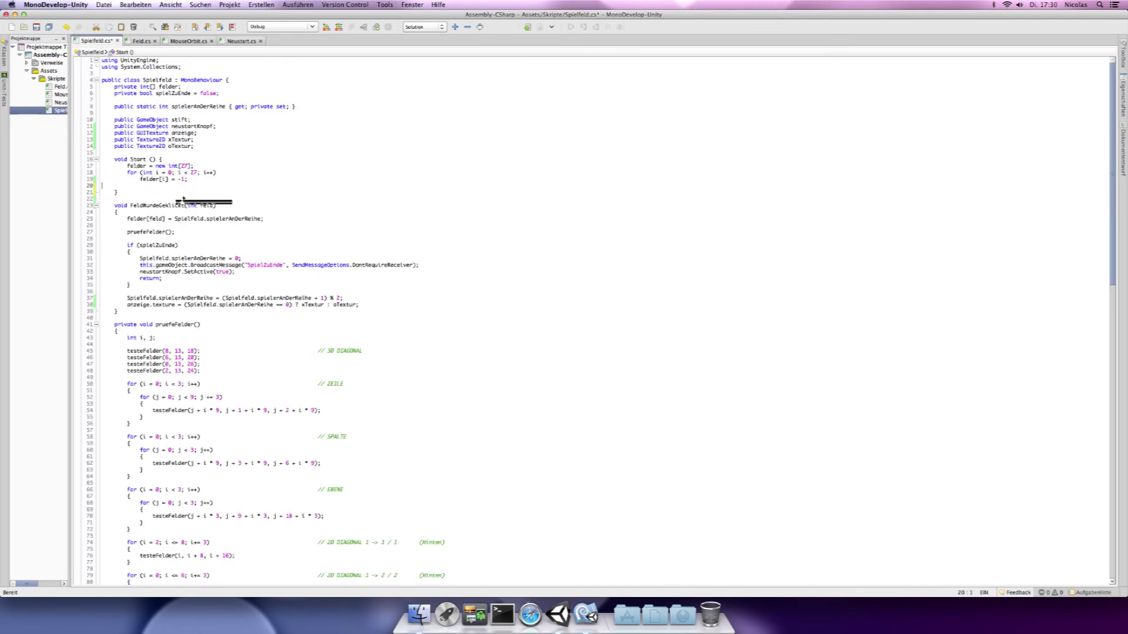
{"action": "key", "text": "BackSpace"}
{"action": "key", "text": "super+Tab"}
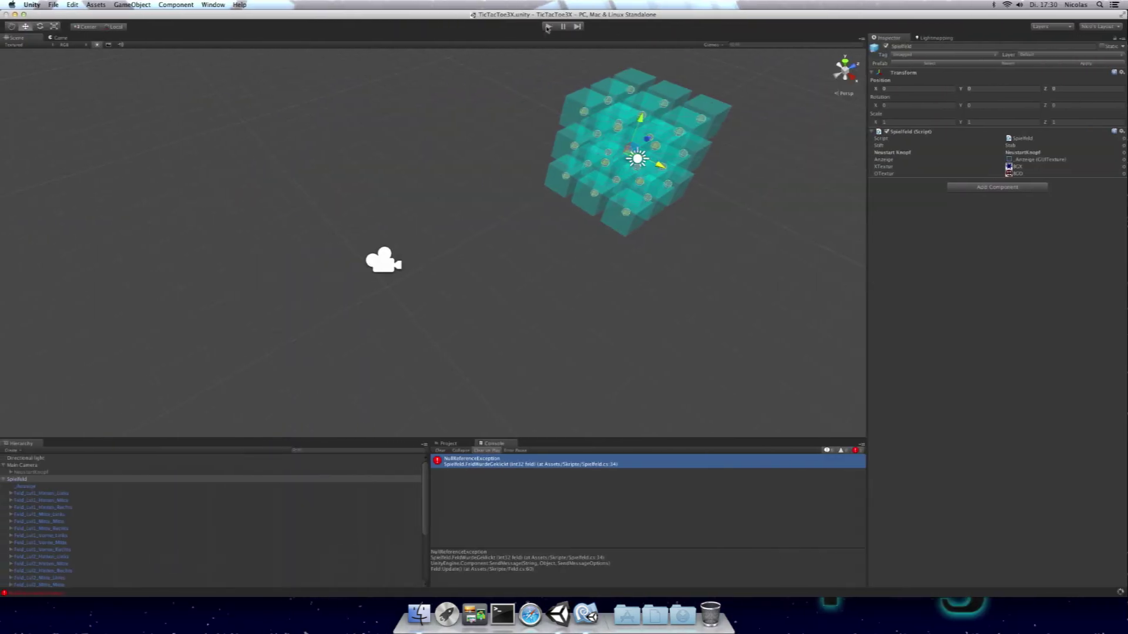
Enter Play mode, place X and O marks until a row wins, then restart the board.
{"action": "left_click", "coordinate": [547, 28]}
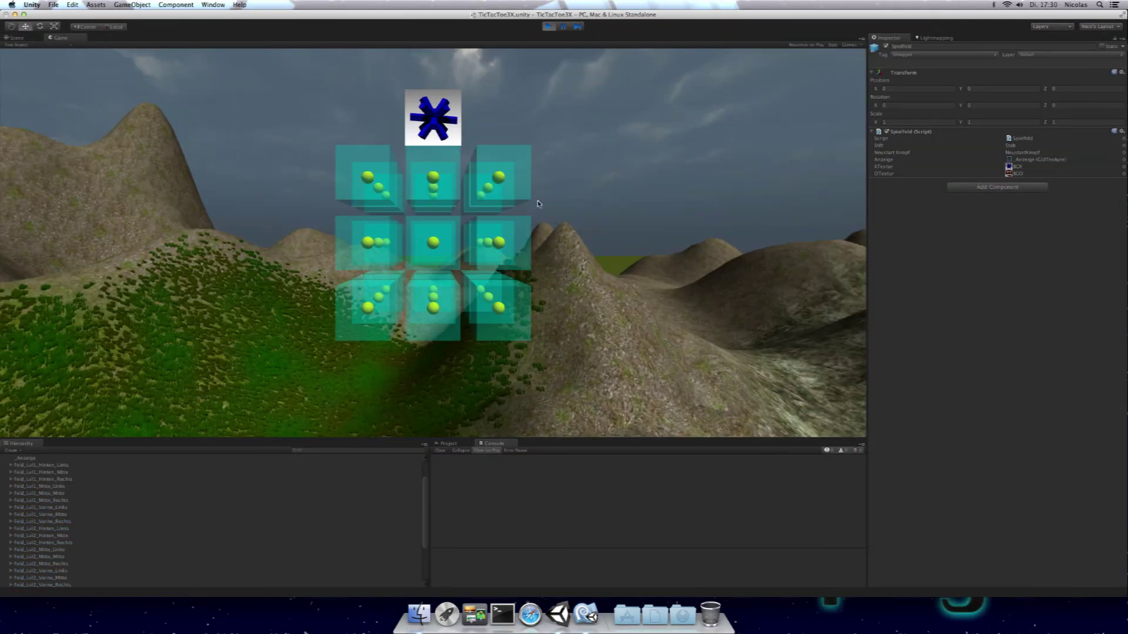
{"action": "left_click_drag", "start_coordinate": [537, 204], "coordinate": [468, 220]}
{"action": "left_click", "coordinate": [404, 209]}
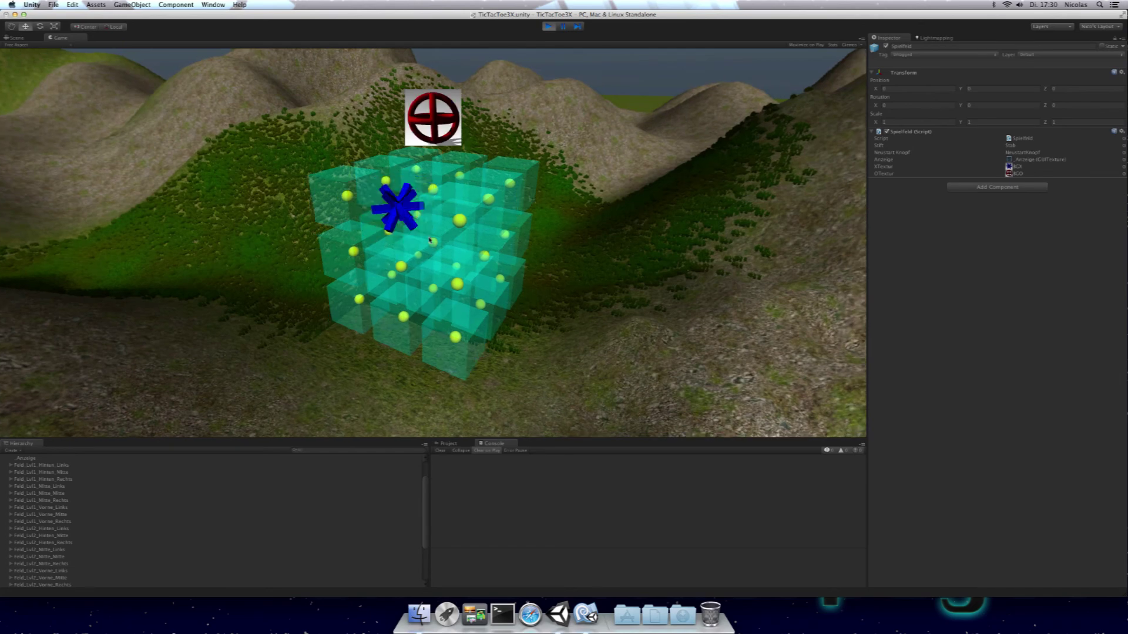
{"action": "left_click", "coordinate": [456, 260]}
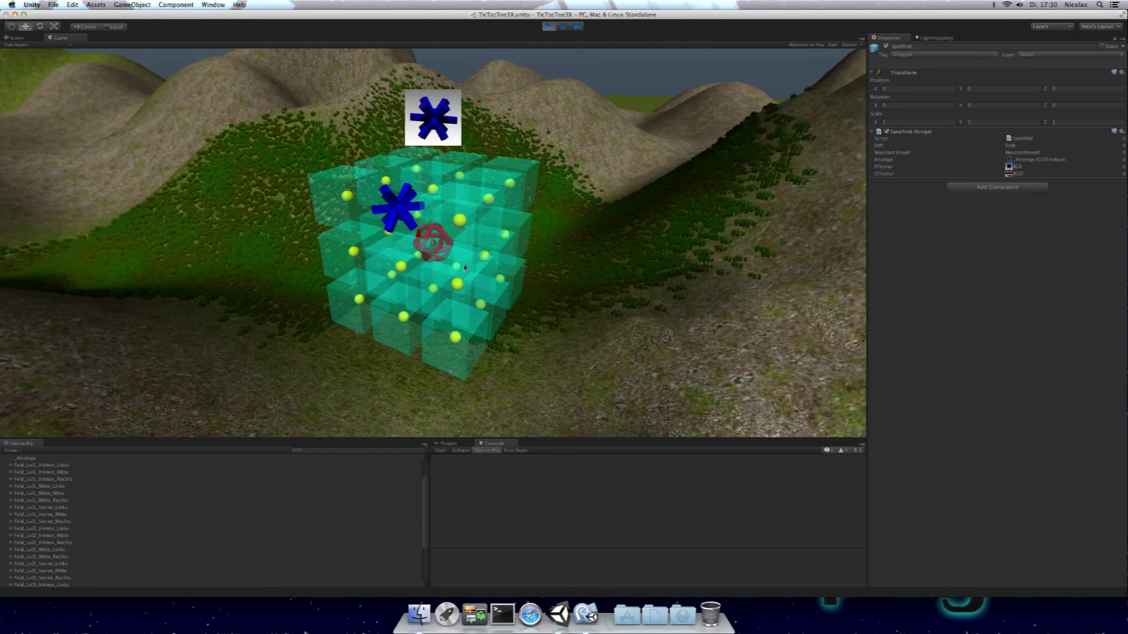
{"action": "mouse_move", "coordinate": [456, 260]}
{"action": "left_mouse_down"}
{"action": "mouse_move", "coordinate": [454, 290]}
{"action": "mouse_move", "coordinate": [500, 248]}
{"action": "left_mouse_up"}
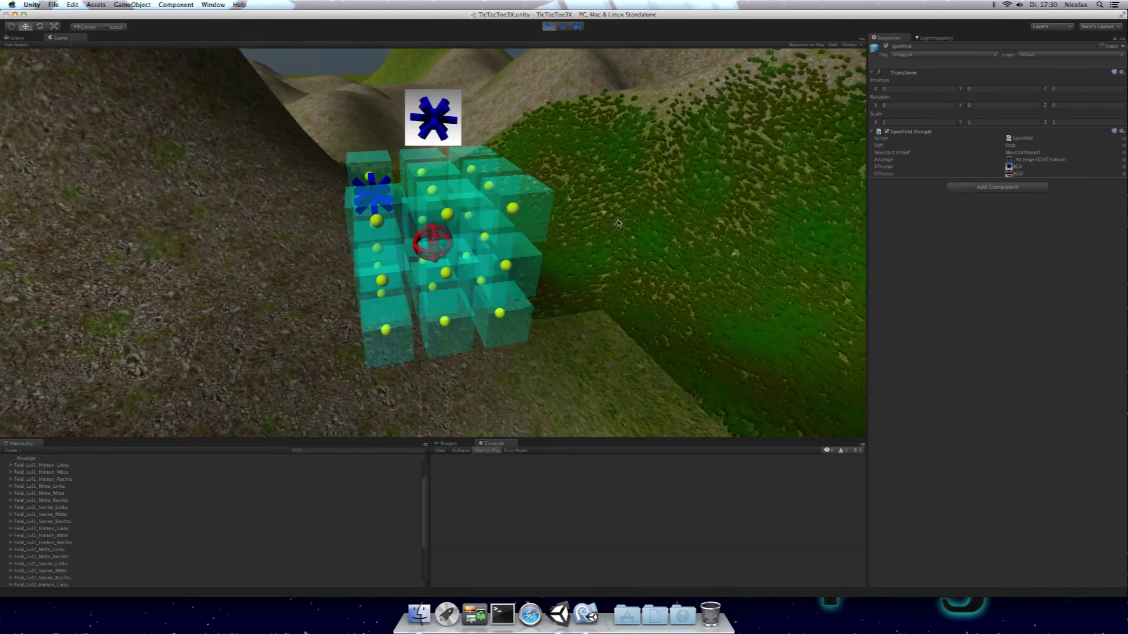
{"action": "left_click", "coordinate": [500, 239]}
{"action": "left_click", "coordinate": [499, 239]}
{"action": "left_click_drag", "start_coordinate": [500, 239], "coordinate": [501, 286]}
{"action": "left_click", "coordinate": [496, 291]}
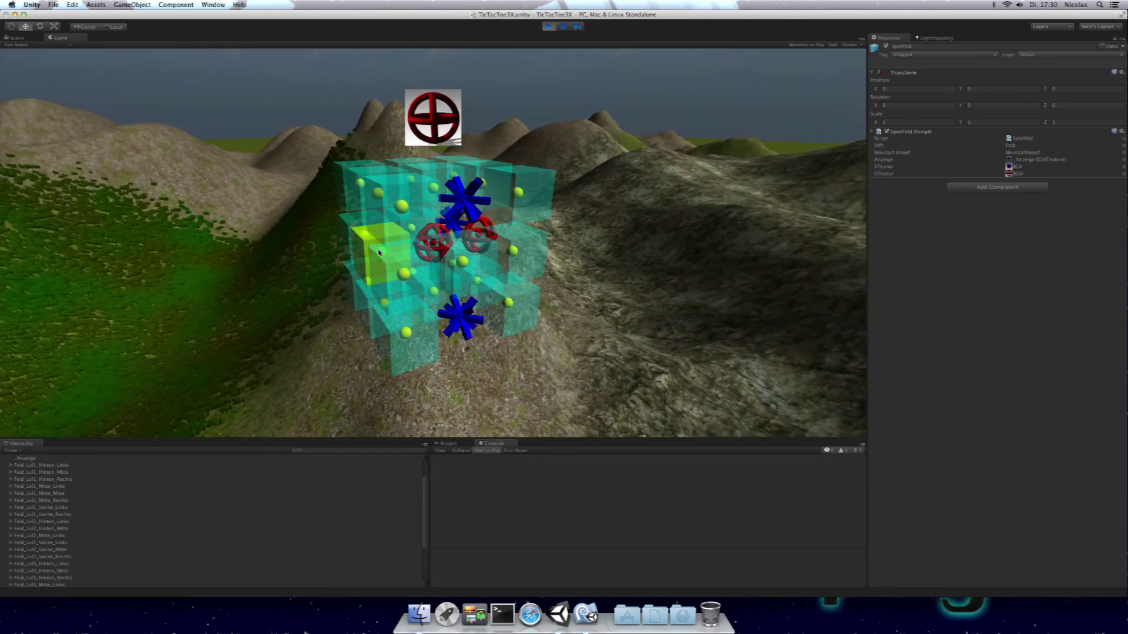
{"action": "left_click_drag", "start_coordinate": [565, 301], "coordinate": [446, 361]}
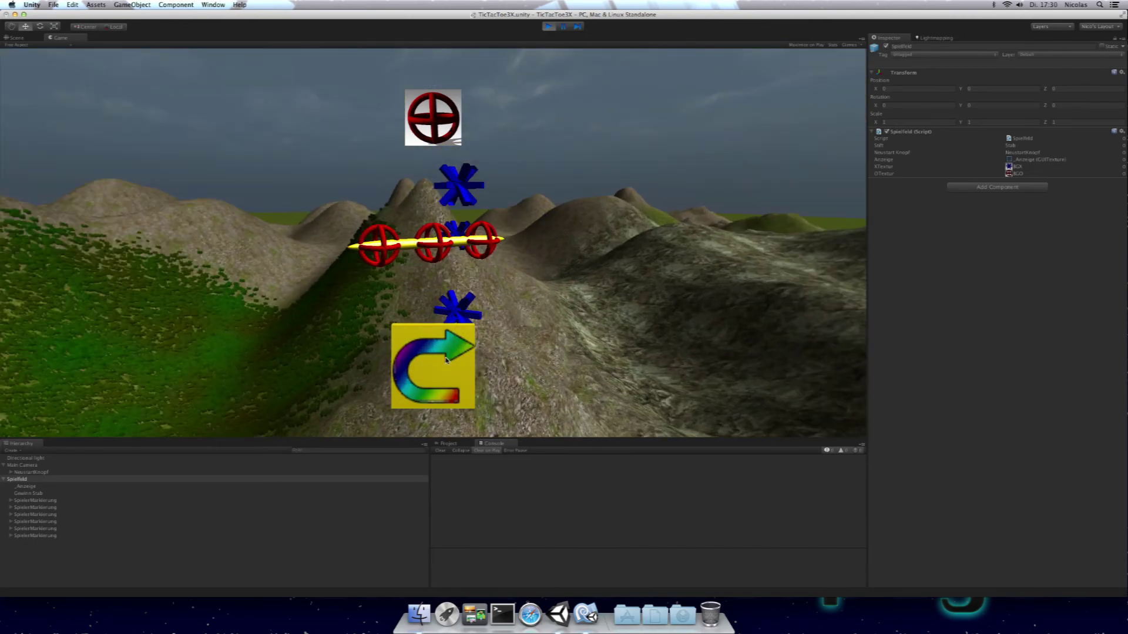
{"action": "left_click", "coordinate": [446, 361]}
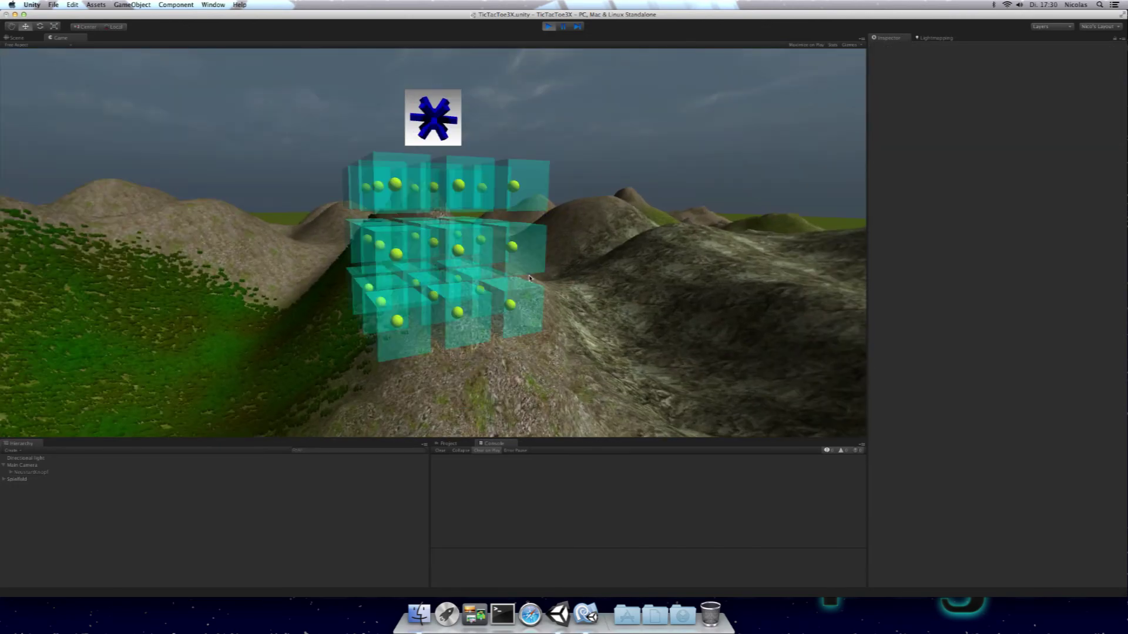
Place three X marks on the fresh board, restart again, then stop Play mode.
{"action": "left_click_drag", "start_coordinate": [447, 360], "coordinate": [396, 235]}
{"action": "left_click", "coordinate": [396, 236]}
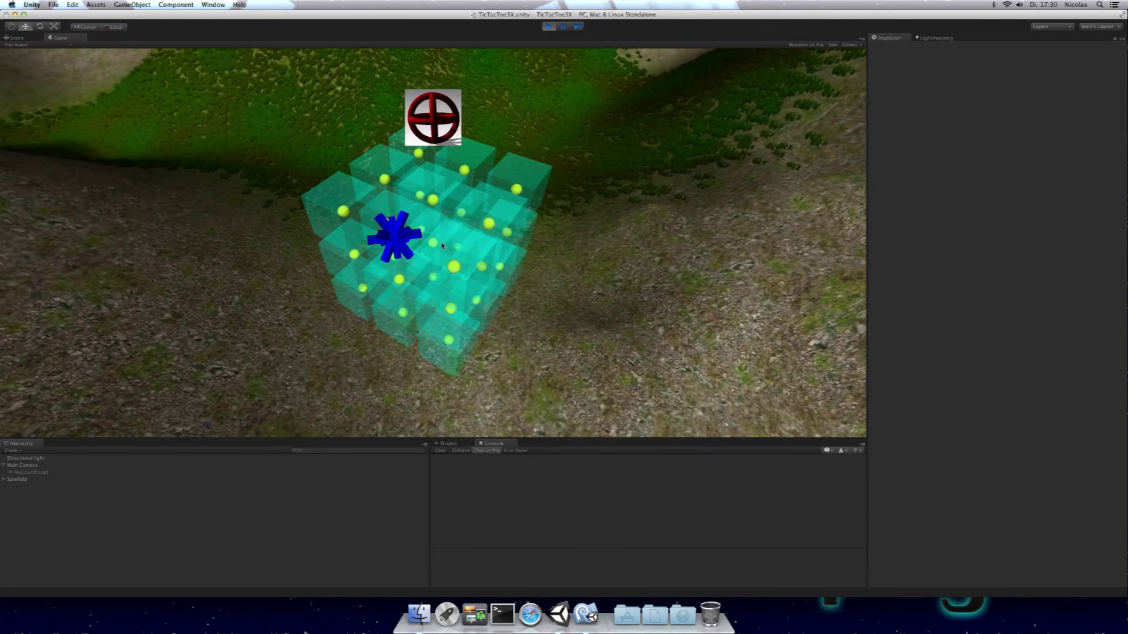
{"action": "left_click", "coordinate": [482, 270]}
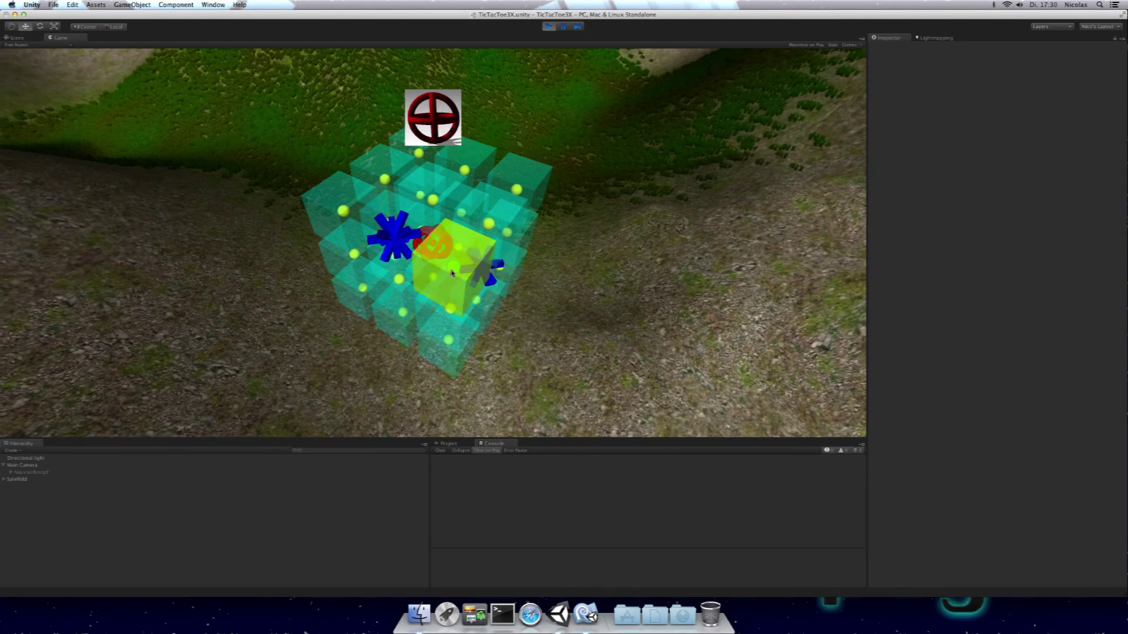
{"action": "left_click_drag", "start_coordinate": [454, 272], "coordinate": [501, 282]}
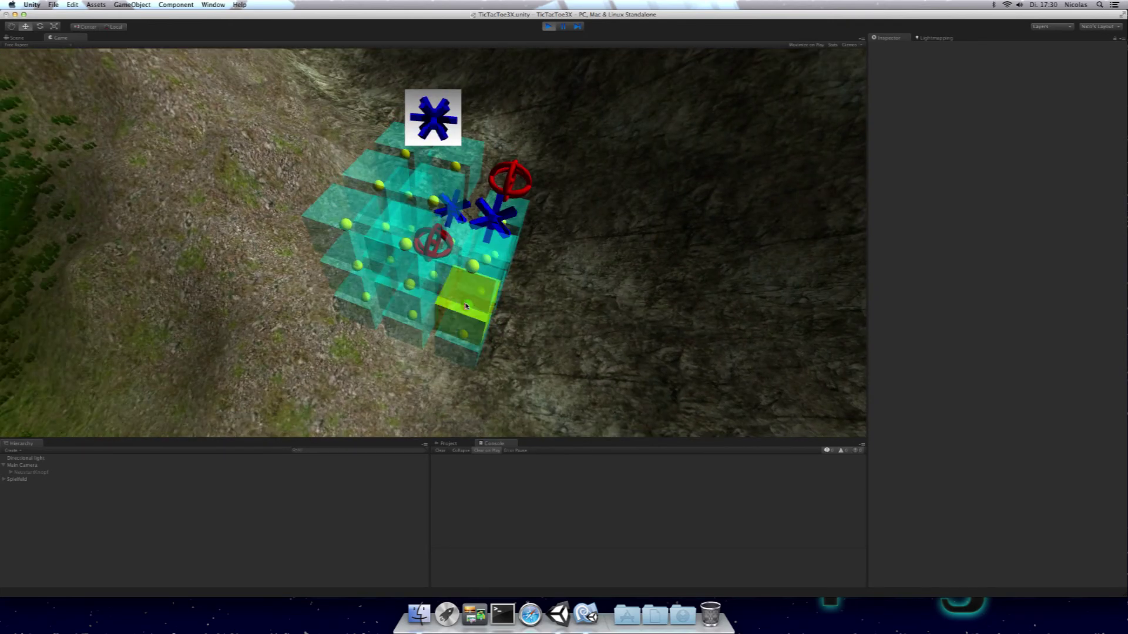
{"action": "left_click", "coordinate": [469, 302]}
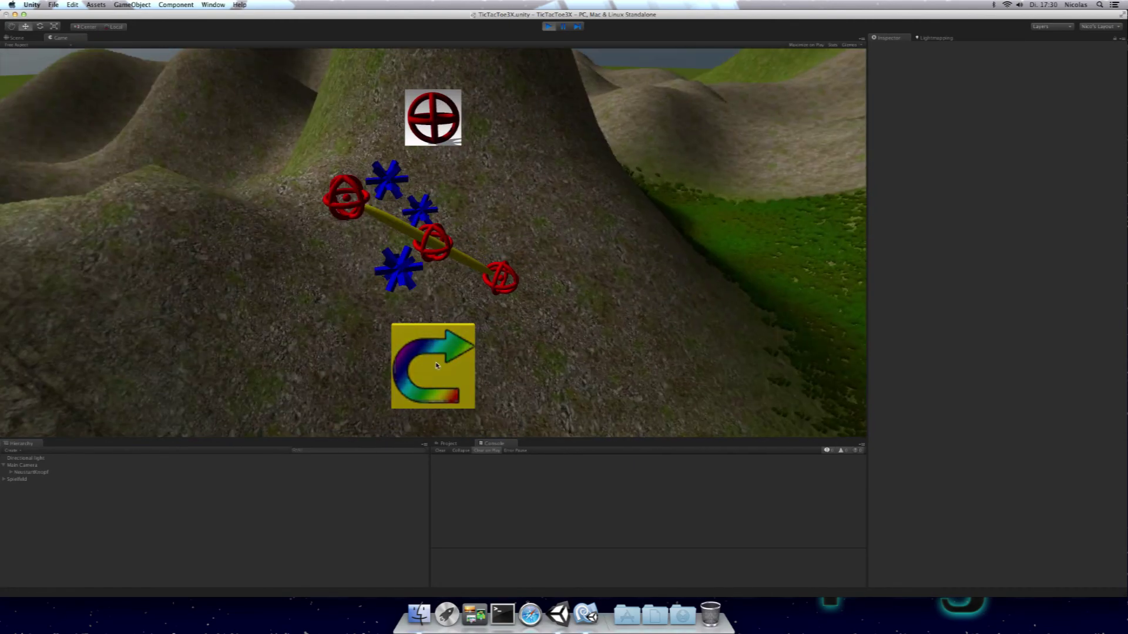
{"action": "left_click", "coordinate": [437, 365]}
{"action": "left_click", "coordinate": [433, 249]}
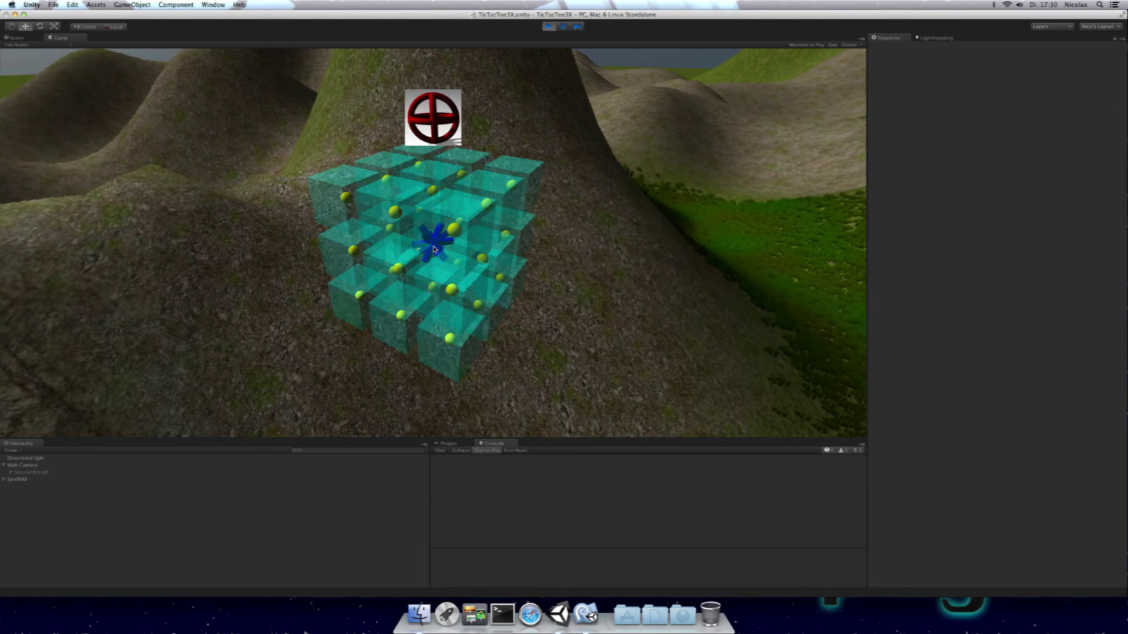
{"action": "left_click", "coordinate": [550, 28]}
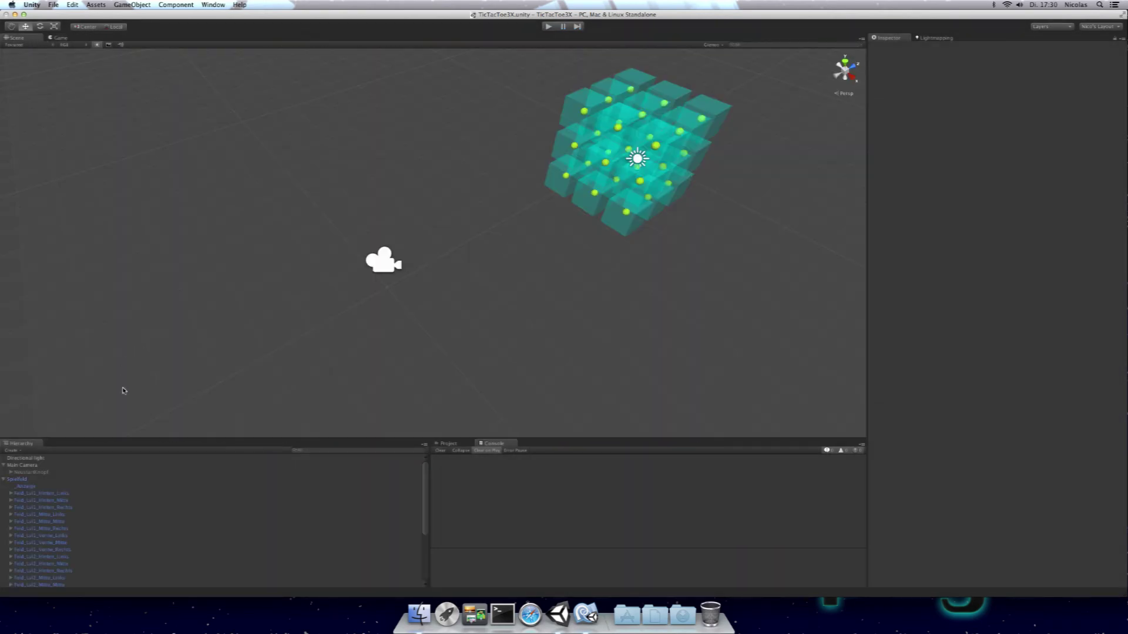
Select the _Anzeige object under Spielfeld to show its GUITexture, and switch to the Game view.
{"action": "left_click", "coordinate": [5, 479]}
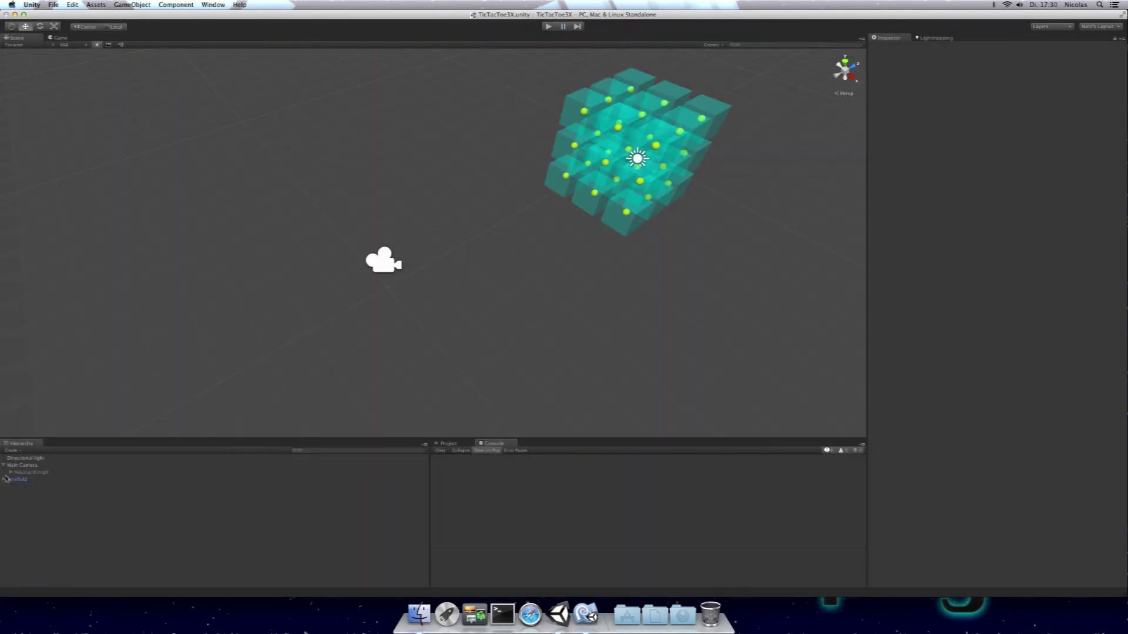
{"action": "left_click", "coordinate": [3, 465]}
{"action": "left_click", "coordinate": [4, 472]}
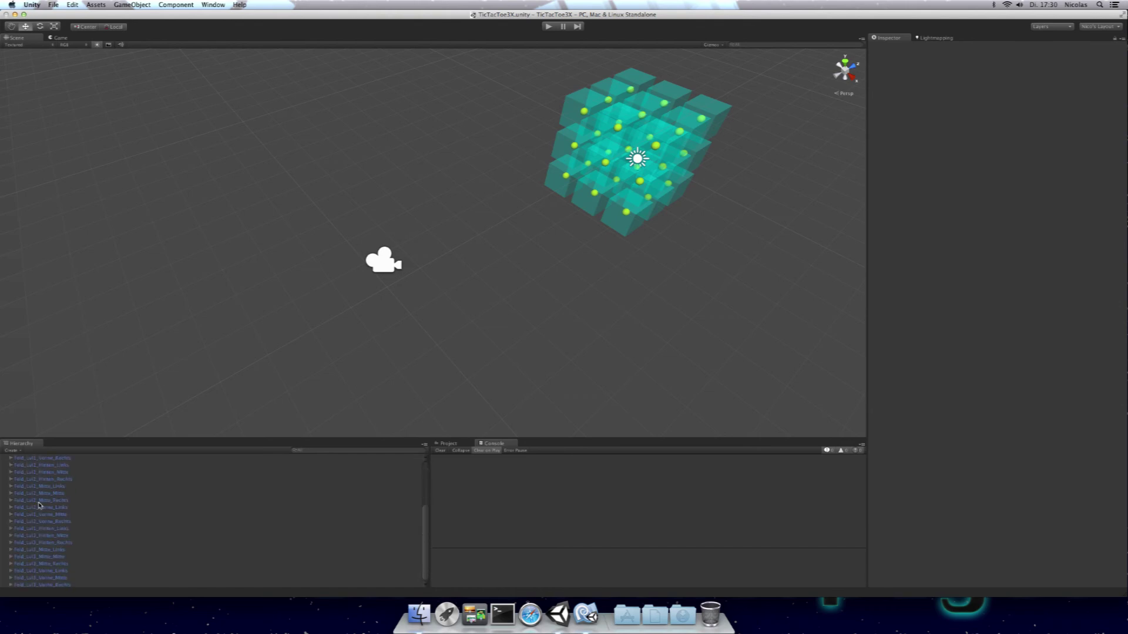
{"action": "left_click", "coordinate": [31, 486]}
{"action": "left_click", "coordinate": [29, 480]}
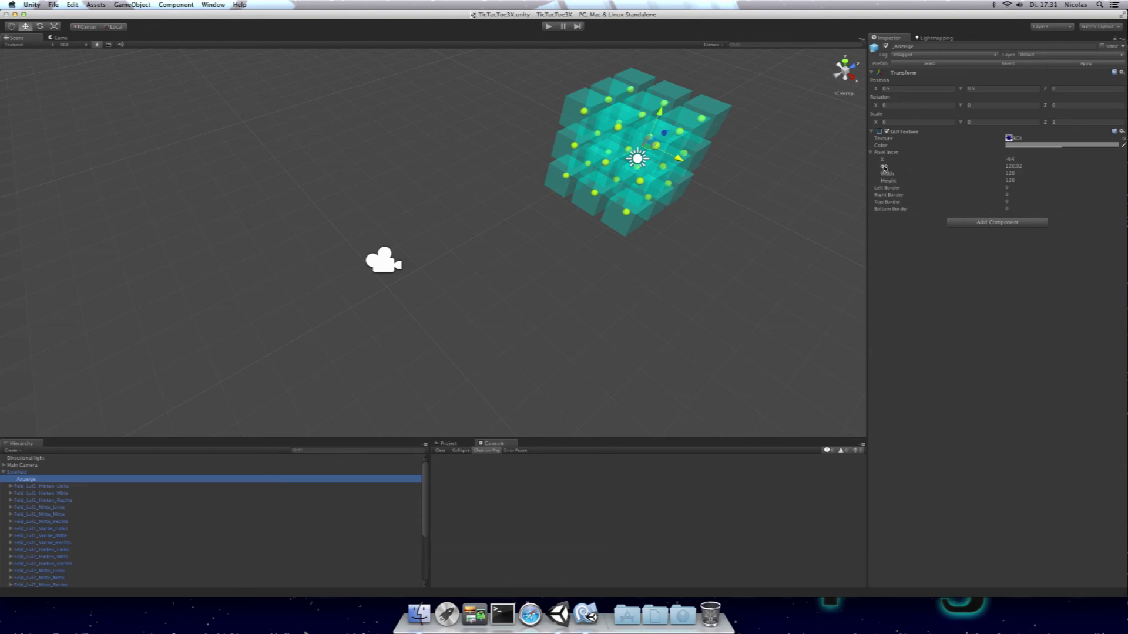
{"action": "left_click", "coordinate": [54, 37]}
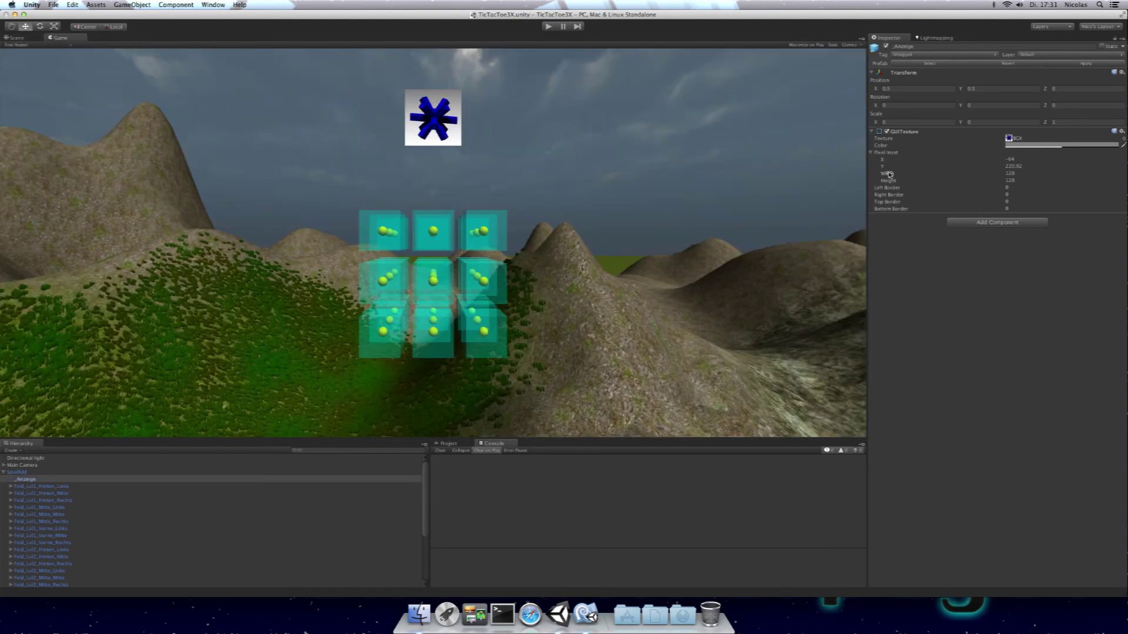
Raise the indicator's Pixel Inset Y to 292.8 and play-test its position above the board.
{"action": "left_click_drag", "start_coordinate": [888, 167], "coordinate": [946, 167]}
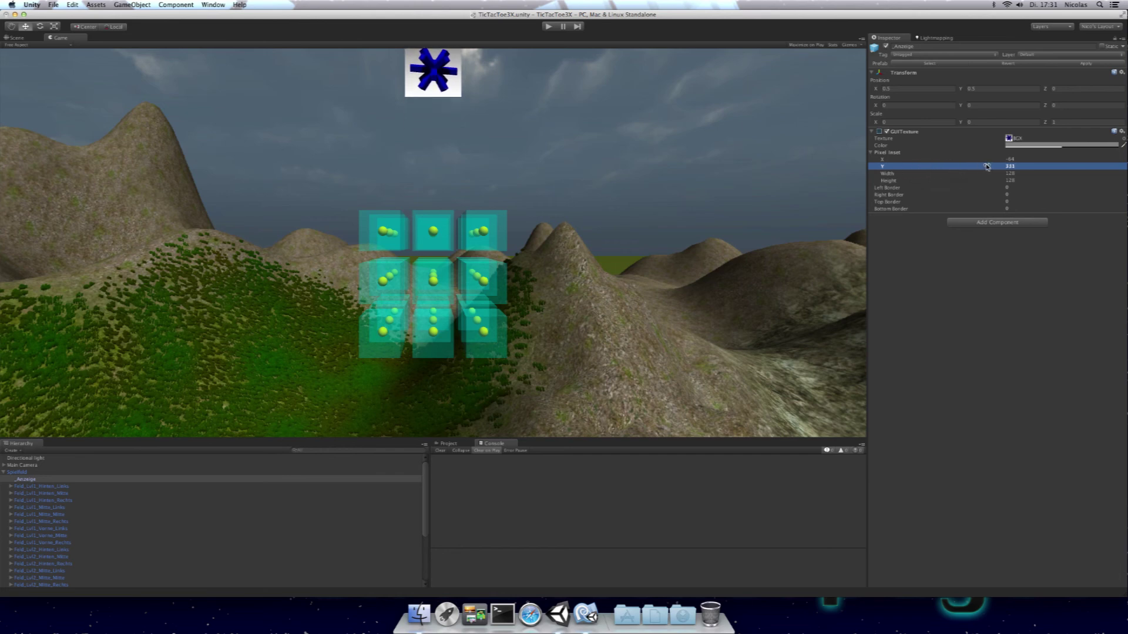
{"action": "left_click", "coordinate": [901, 160]}
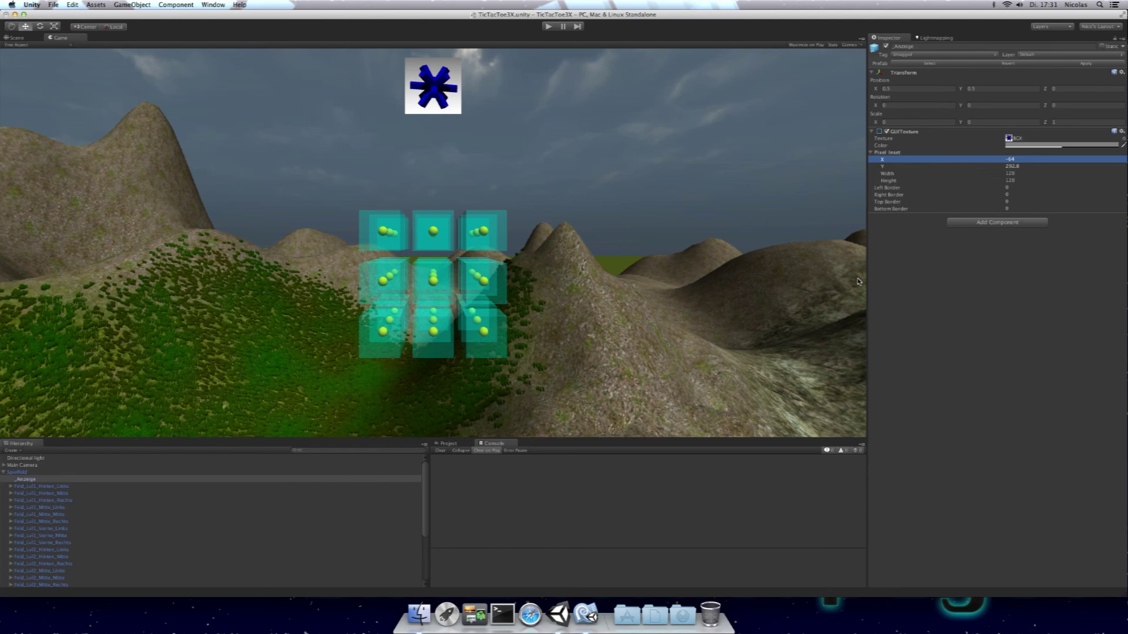
{"action": "left_click", "coordinate": [1005, 326]}
{"action": "left_click", "coordinate": [546, 27]}
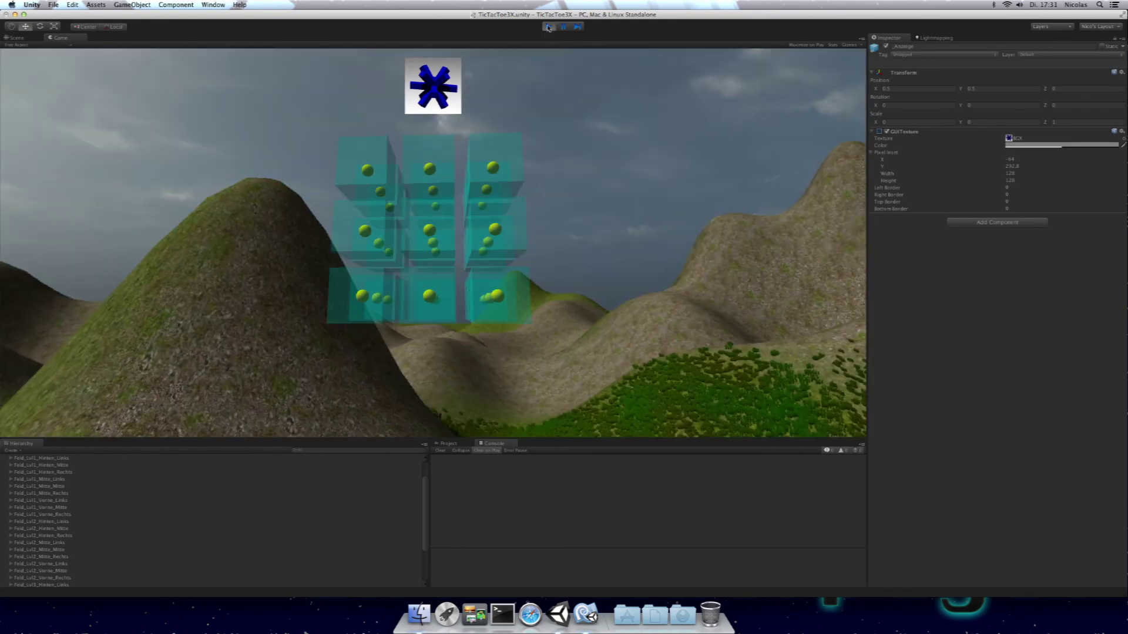
{"action": "left_click", "coordinate": [548, 27]}
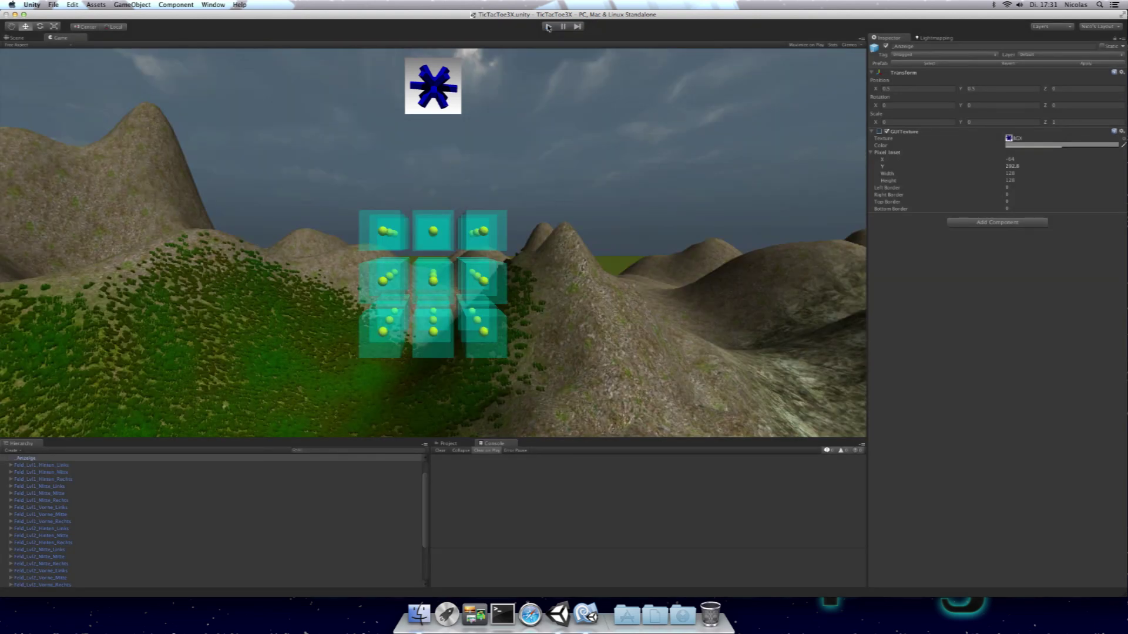